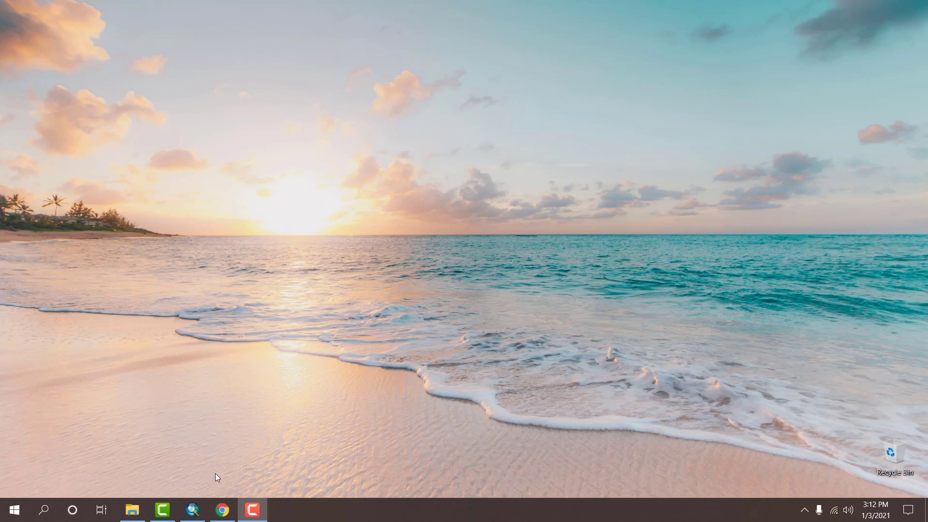
- Switch to ArcMap and add the Basemap_Kepri feature class from BASEMAP.gdb to the map
{"action": "left_click", "coordinate": [197, 506]}
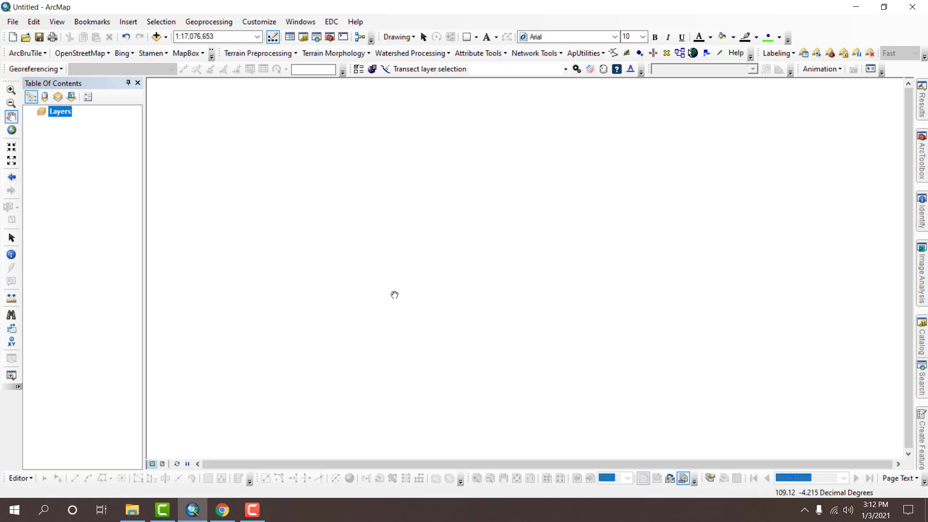
{"action": "left_click", "coordinate": [156, 36]}
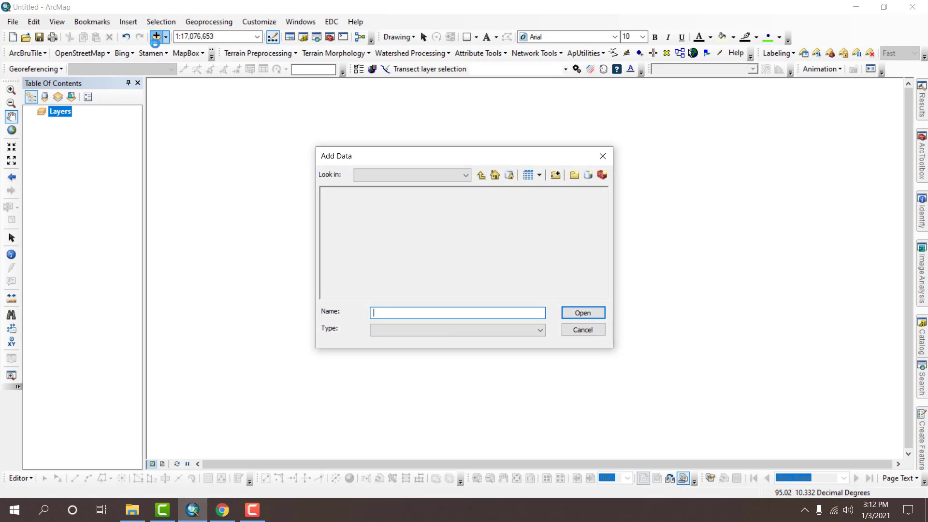
{"action": "left_click", "coordinate": [481, 177]}
{"action": "left_click", "coordinate": [369, 275]}
{"action": "double_click", "coordinate": [369, 275]}
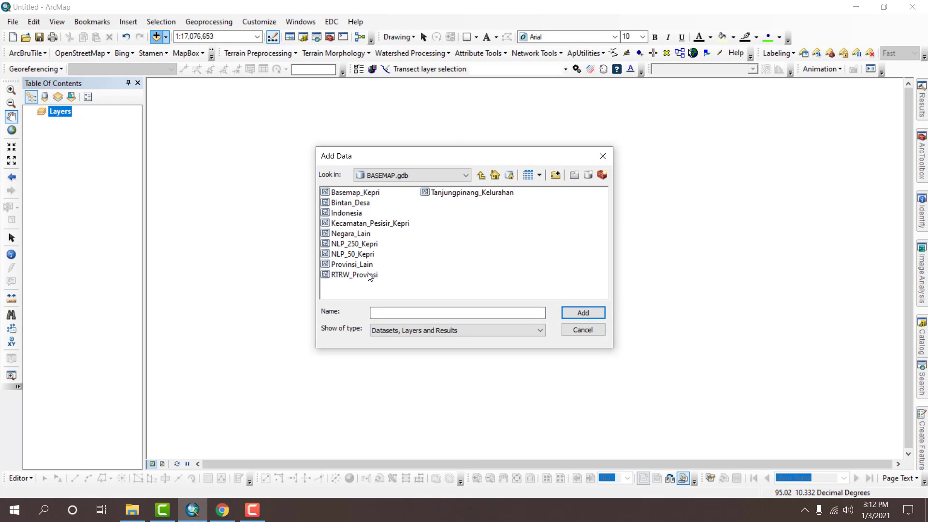
{"action": "double_click", "coordinate": [369, 193]}
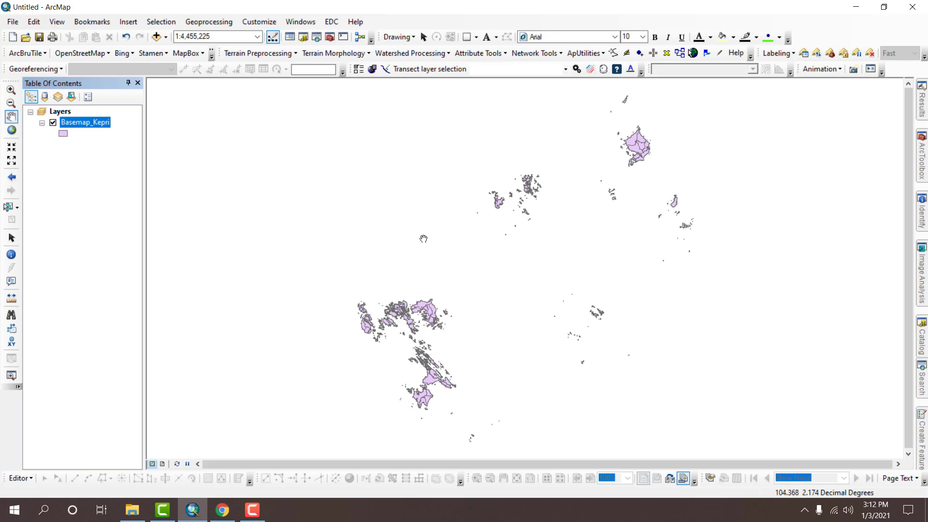
- Examine the southwestern island group of Basemap_Kepri at several scales, returning to the full extent
{"action": "scroll", "coordinate": [461, 298], "scroll_direction": "up", "scroll_amount": 4}
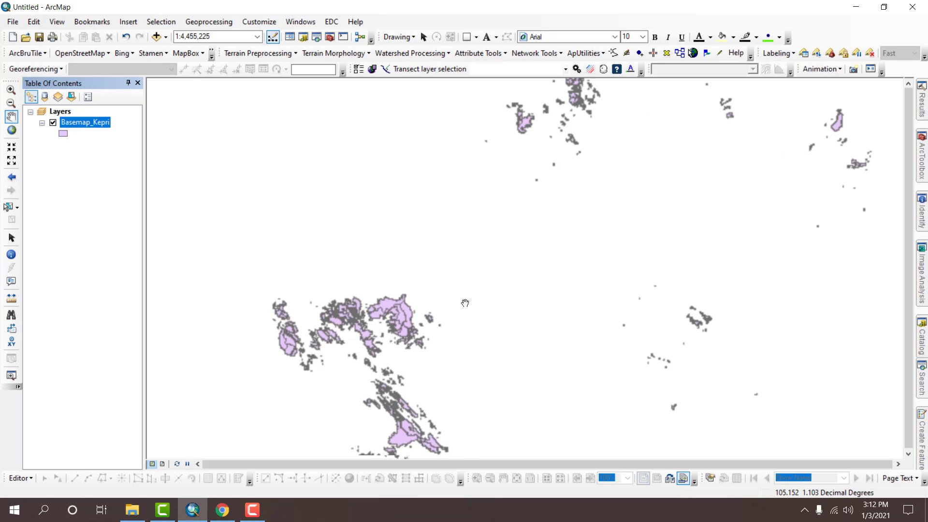
{"action": "left_click_drag", "start_coordinate": [388, 368], "coordinate": [558, 204]}
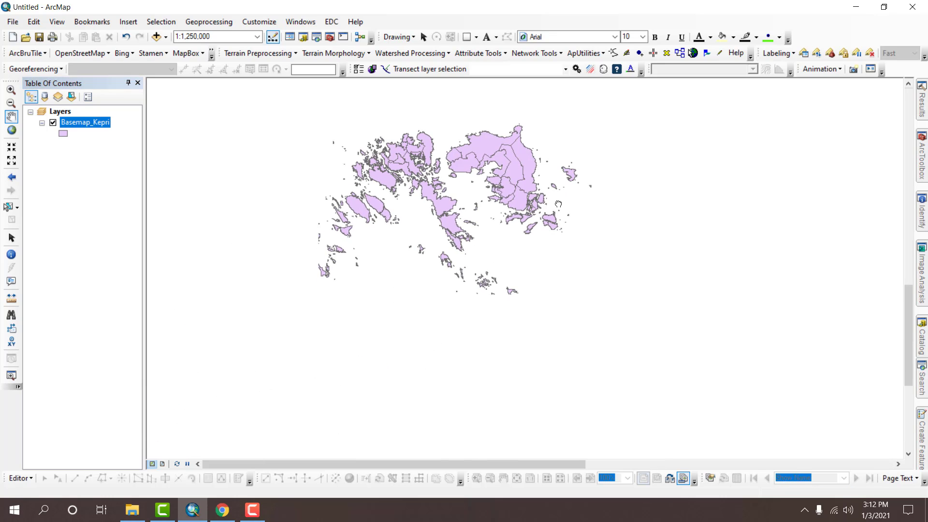
{"action": "scroll", "coordinate": [558, 204], "scroll_direction": "up", "scroll_amount": 2}
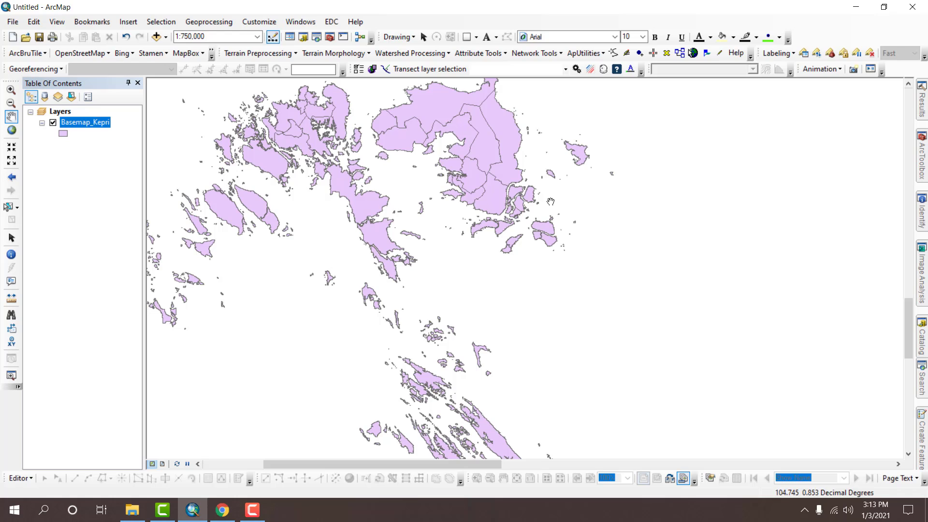
{"action": "left_click_drag", "start_coordinate": [481, 193], "coordinate": [471, 246]}
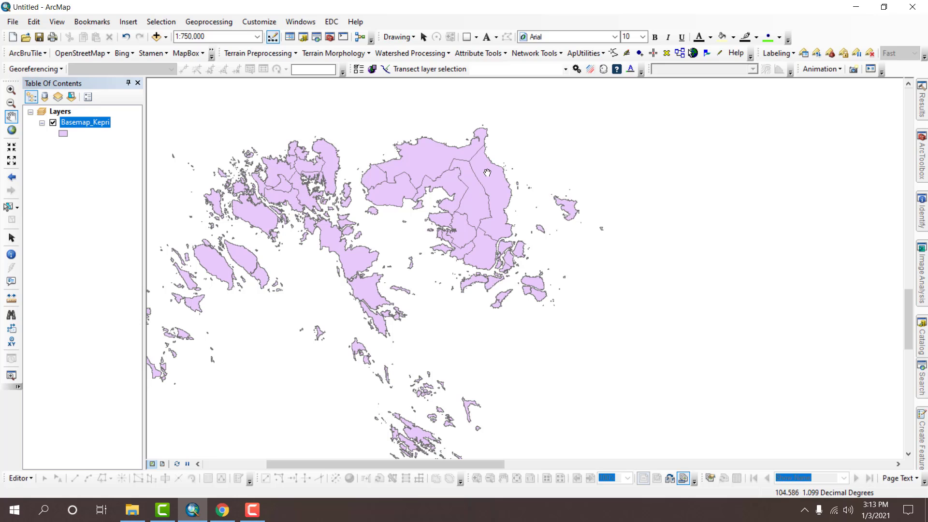
{"action": "scroll", "coordinate": [488, 170], "scroll_direction": "down", "scroll_amount": 3}
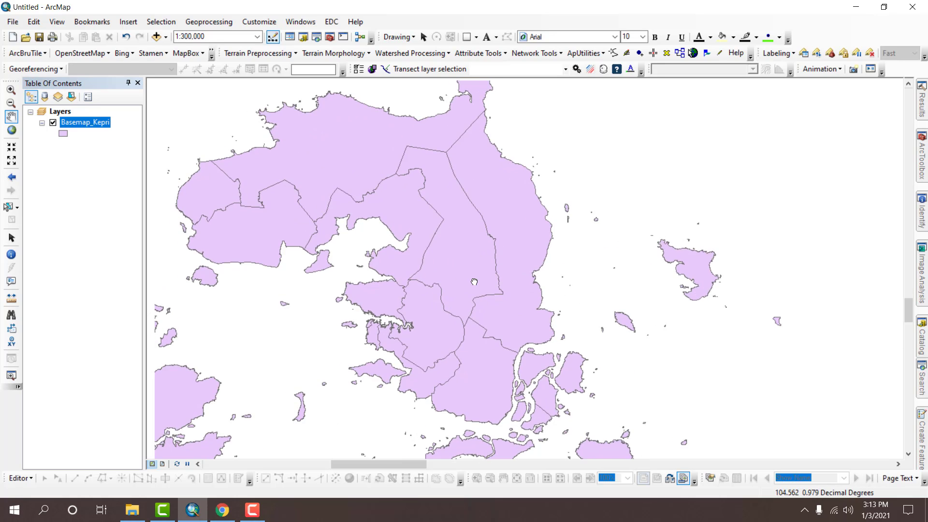
{"action": "scroll", "coordinate": [474, 282], "scroll_direction": "up", "scroll_amount": 2}
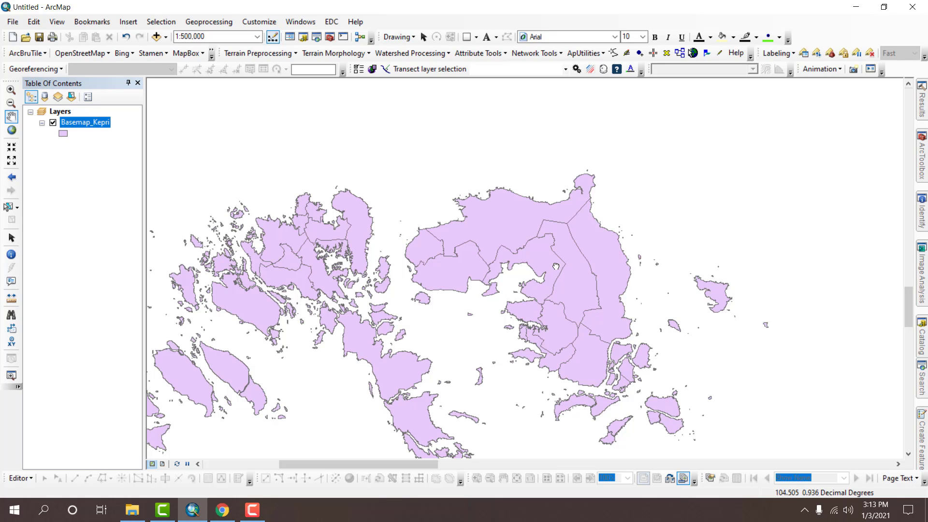
{"action": "left_click_drag", "start_coordinate": [556, 266], "coordinate": [443, 248]}
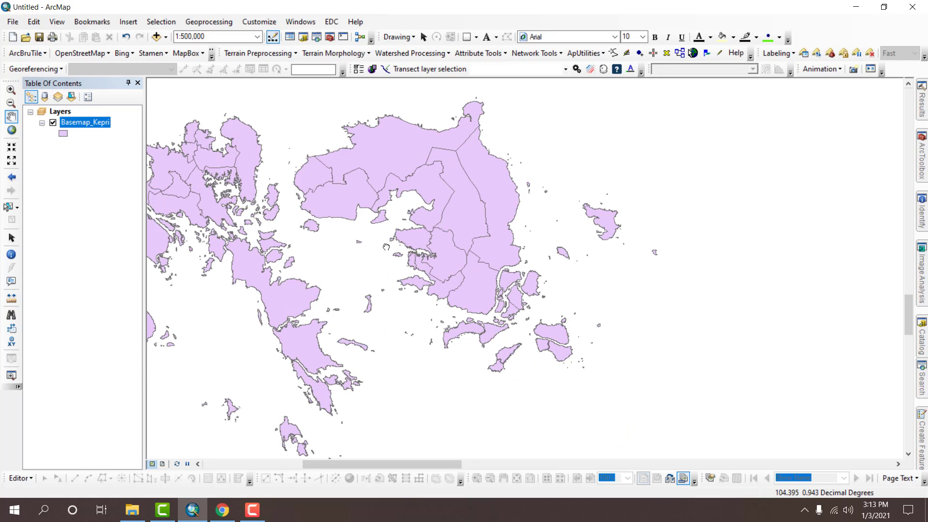
{"action": "left_click_drag", "start_coordinate": [386, 247], "coordinate": [477, 280]}
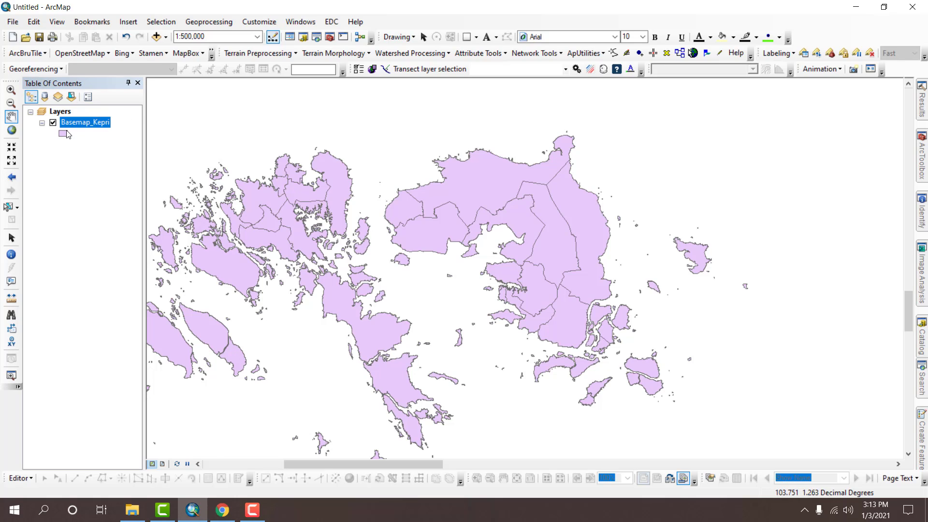
{"action": "left_click", "coordinate": [11, 130]}
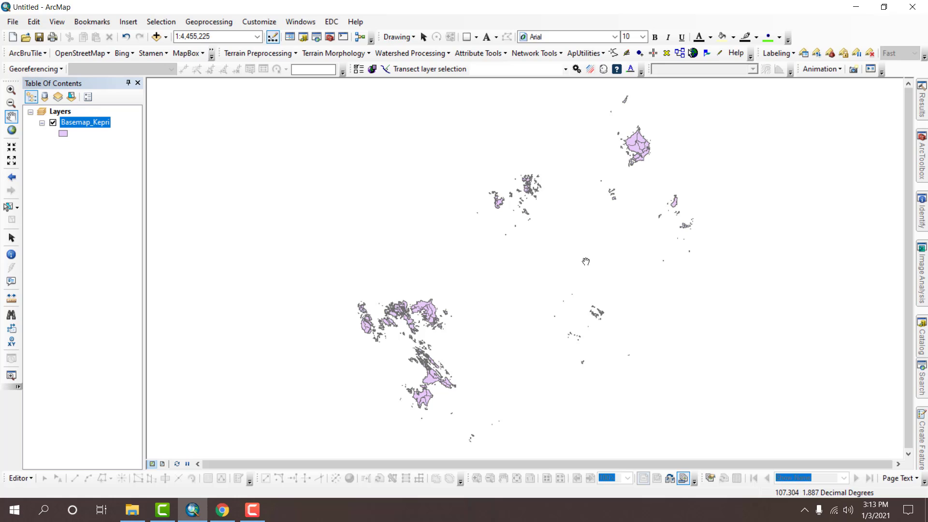
{"action": "left_click_drag", "start_coordinate": [554, 276], "coordinate": [523, 305]}
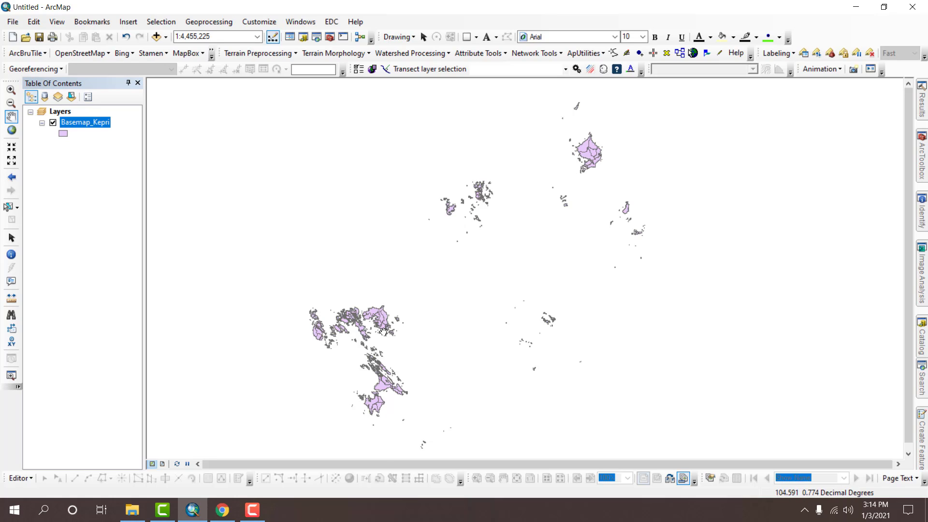
{"action": "scroll", "coordinate": [381, 336], "scroll_direction": "up", "scroll_amount": 5}
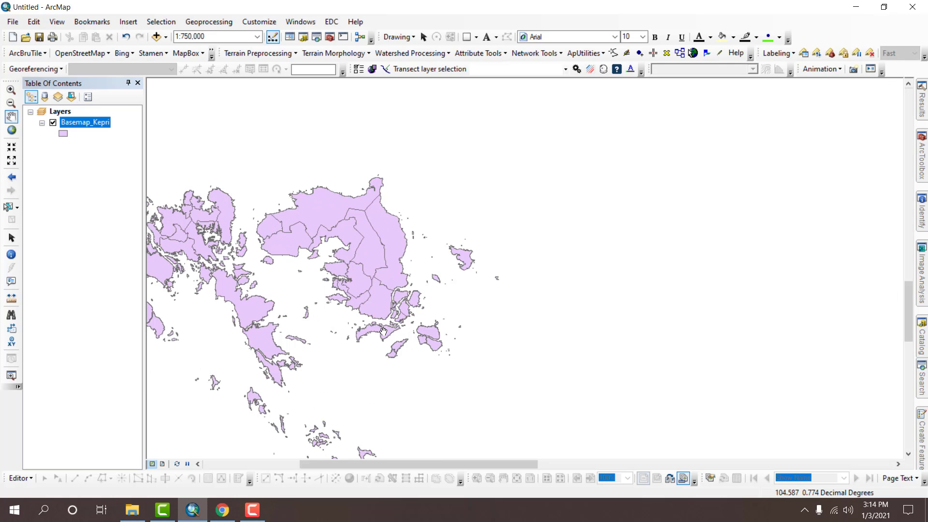
{"action": "left_click_drag", "start_coordinate": [381, 327], "coordinate": [521, 298]}
{"action": "scroll", "coordinate": [521, 298], "scroll_direction": "up", "scroll_amount": 3}
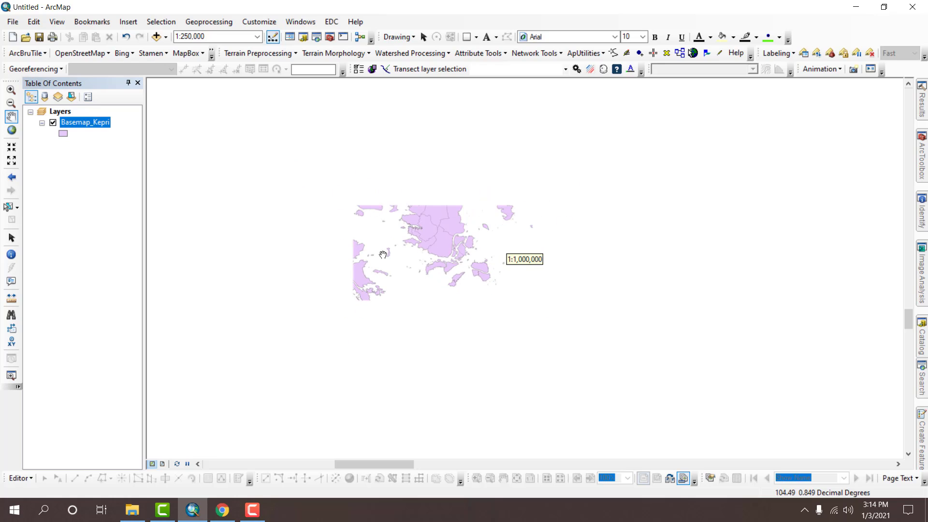
{"action": "left_click", "coordinate": [11, 129]}
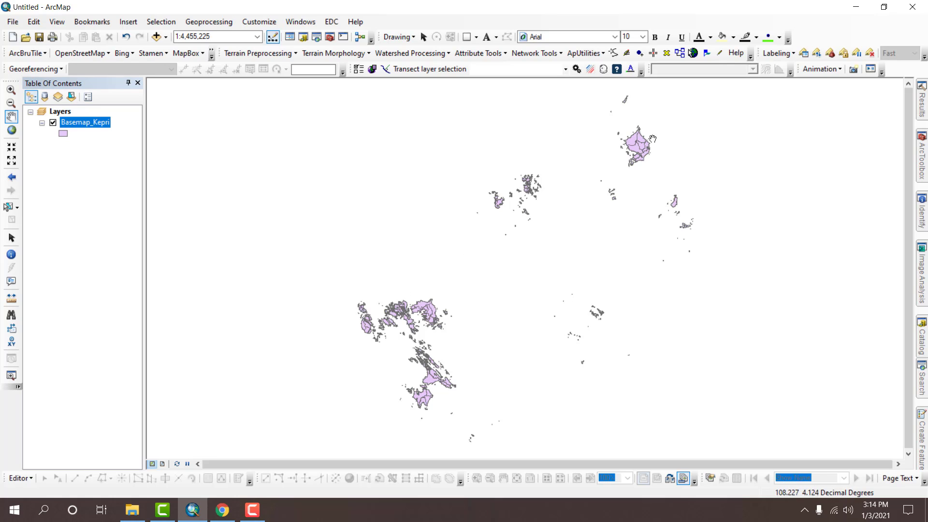
- Look through the records in Basemap_Kepri's attribute table, including the NAMA_PULAU field, and close the table
{"action": "right_click", "coordinate": [71, 128]}
{"action": "left_click", "coordinate": [101, 155]}
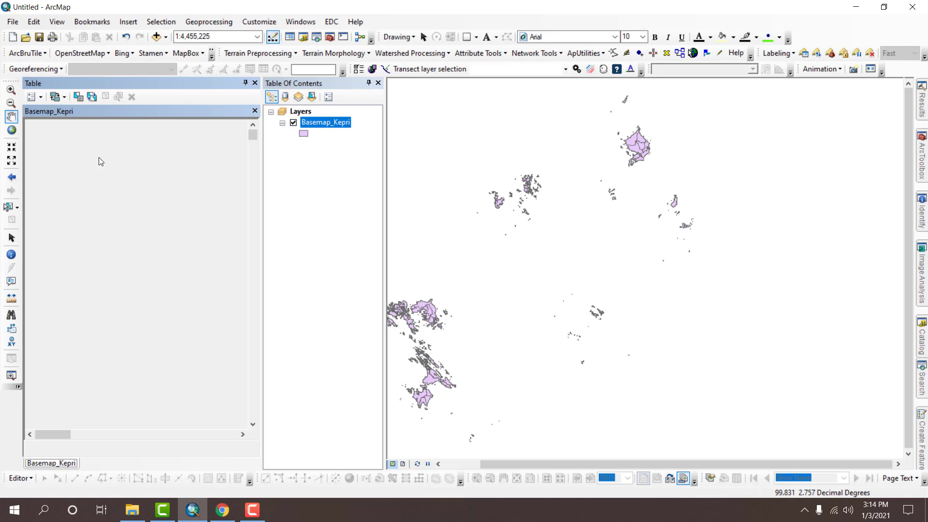
{"action": "scroll", "coordinate": [179, 247], "scroll_direction": "down", "scroll_amount": 15}
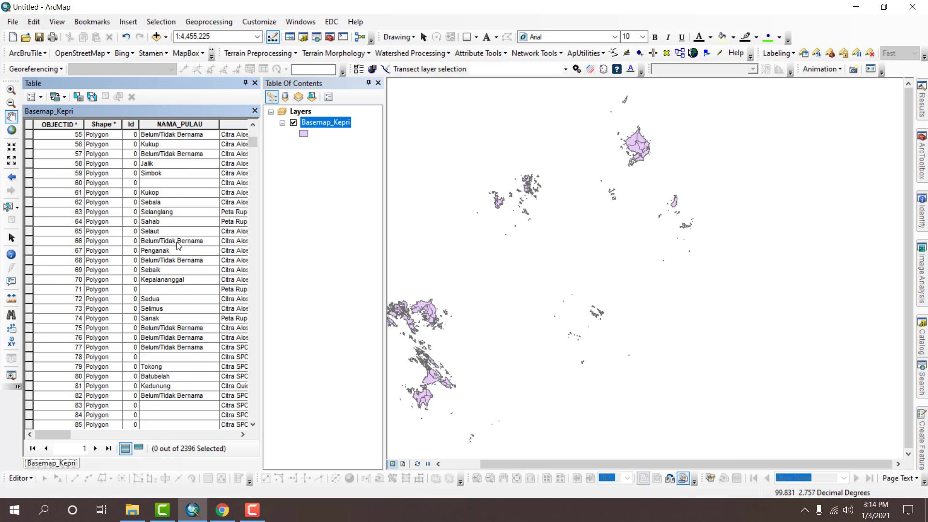
{"action": "scroll", "coordinate": [179, 245], "scroll_direction": "down", "scroll_amount": 20}
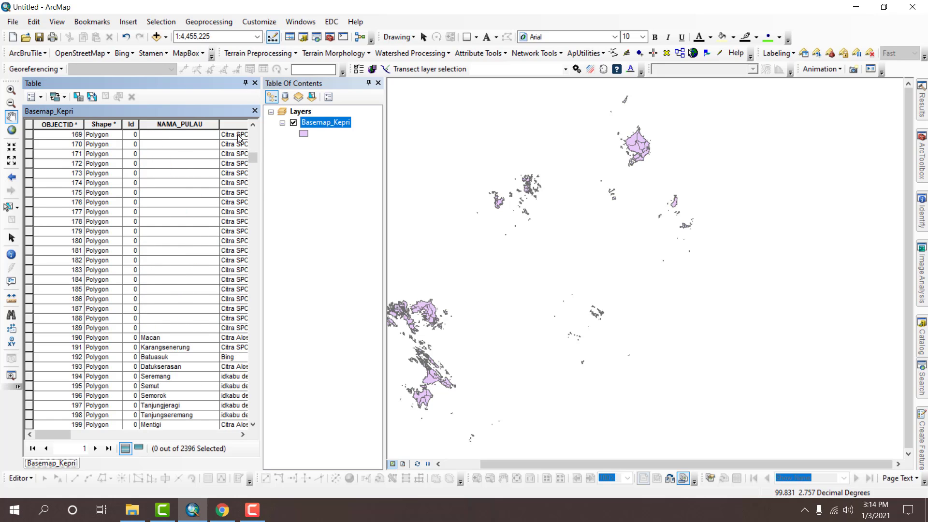
{"action": "left_click", "coordinate": [254, 83]}
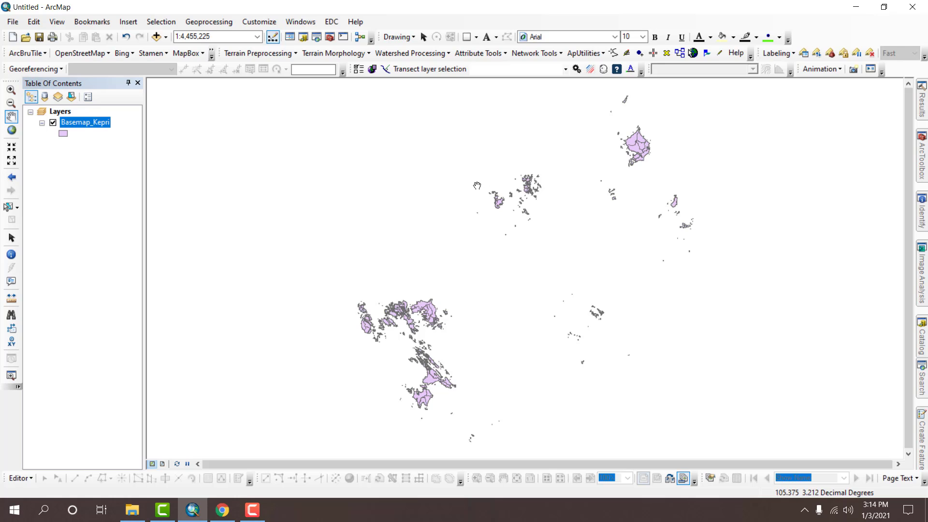
- Examine the elongated island just off the southwest coast of the large eastern island in the southwestern group
{"action": "scroll", "coordinate": [477, 186], "scroll_direction": "down", "scroll_amount": 3}
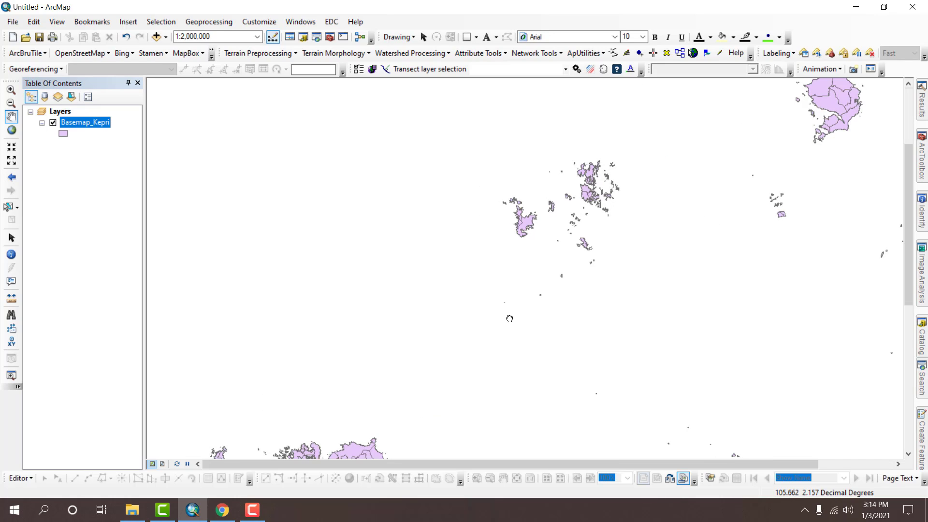
{"action": "left_click_drag", "start_coordinate": [509, 319], "coordinate": [446, 158]}
{"action": "scroll", "coordinate": [404, 321], "scroll_direction": "up", "scroll_amount": 1}
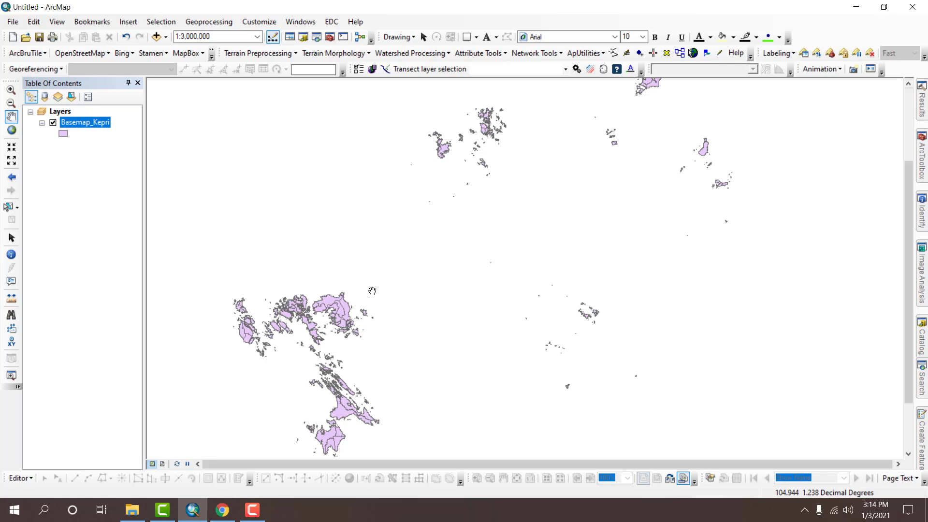
{"action": "left_click_drag", "start_coordinate": [310, 314], "coordinate": [516, 209]}
{"action": "scroll", "coordinate": [516, 209], "scroll_direction": "up", "scroll_amount": 5}
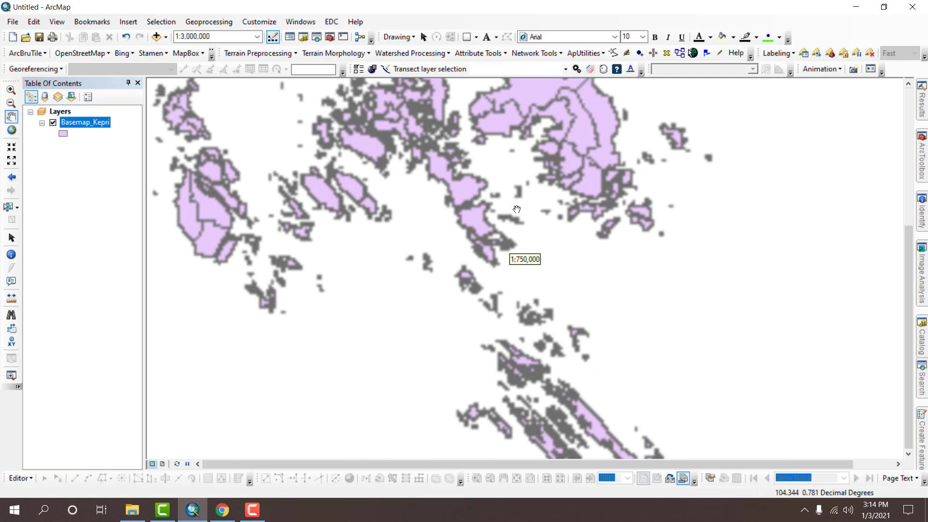
{"action": "scroll", "coordinate": [555, 164], "scroll_direction": "up", "scroll_amount": 8}
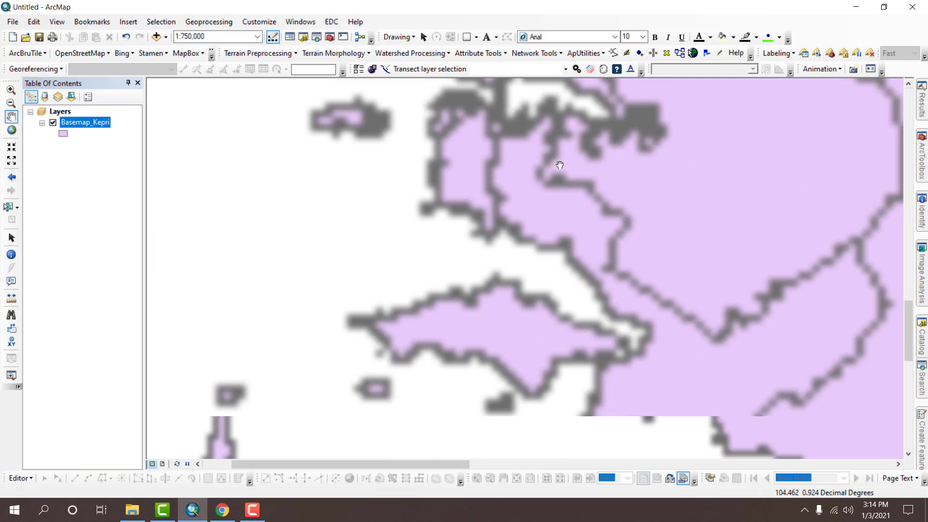
{"action": "left_click_drag", "start_coordinate": [508, 336], "coordinate": [606, 311]}
{"action": "scroll", "coordinate": [604, 222], "scroll_direction": "up", "scroll_amount": 1}
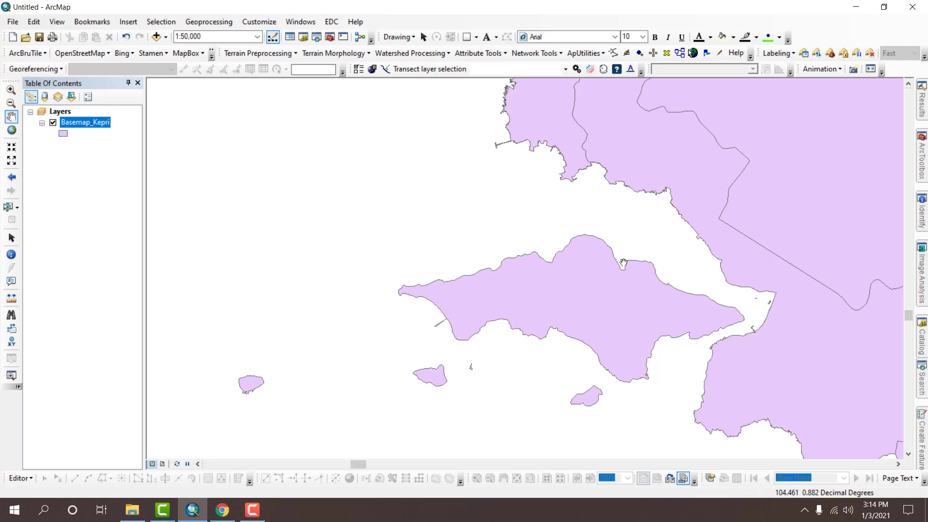
{"action": "left_click_drag", "start_coordinate": [617, 263], "coordinate": [512, 182]}
{"action": "scroll", "coordinate": [576, 315], "scroll_direction": "down", "scroll_amount": 1}
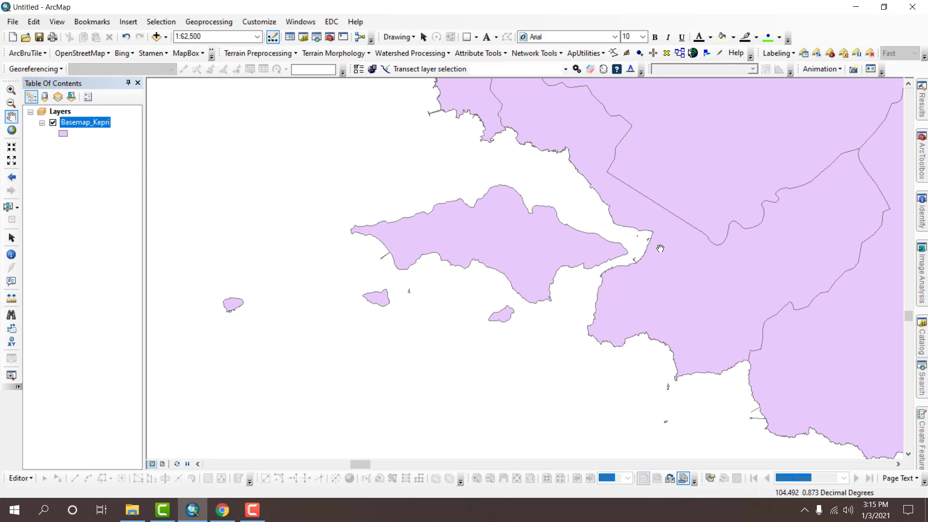
- Examine the small islands and district boundaries surrounding the elongated coastal island at closer and wider scales
{"action": "scroll", "coordinate": [660, 248], "scroll_direction": "down", "scroll_amount": 1}
{"action": "scroll", "coordinate": [659, 253], "scroll_direction": "down", "scroll_amount": 2}
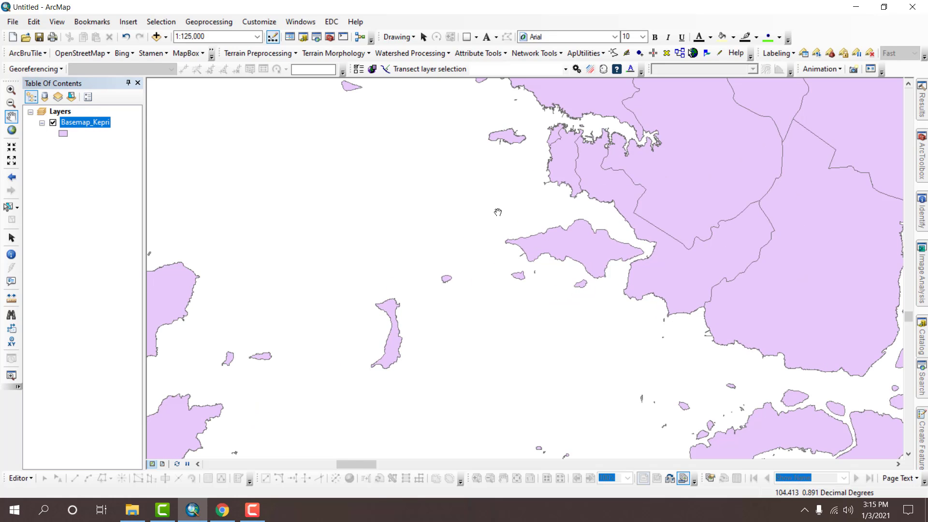
{"action": "scroll", "coordinate": [606, 242], "scroll_direction": "up", "scroll_amount": 3}
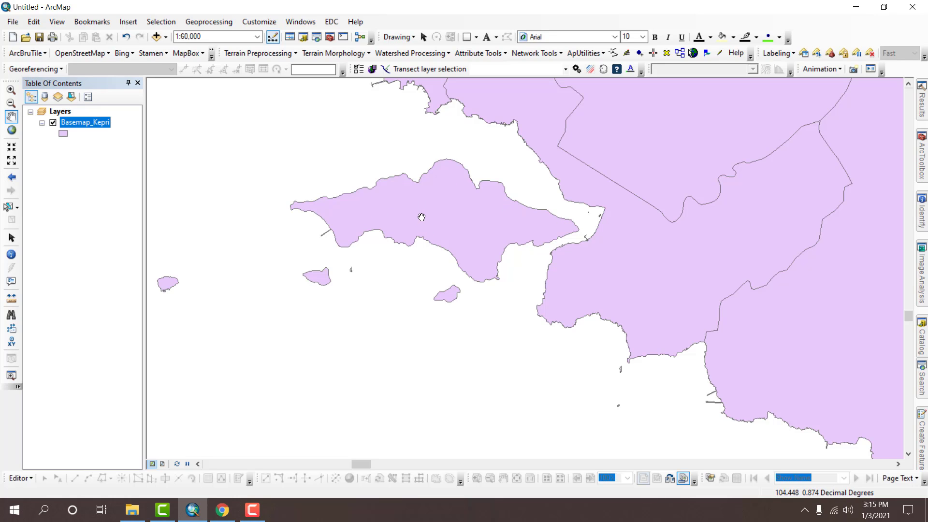
{"action": "scroll", "coordinate": [703, 243], "scroll_direction": "down", "scroll_amount": 4}
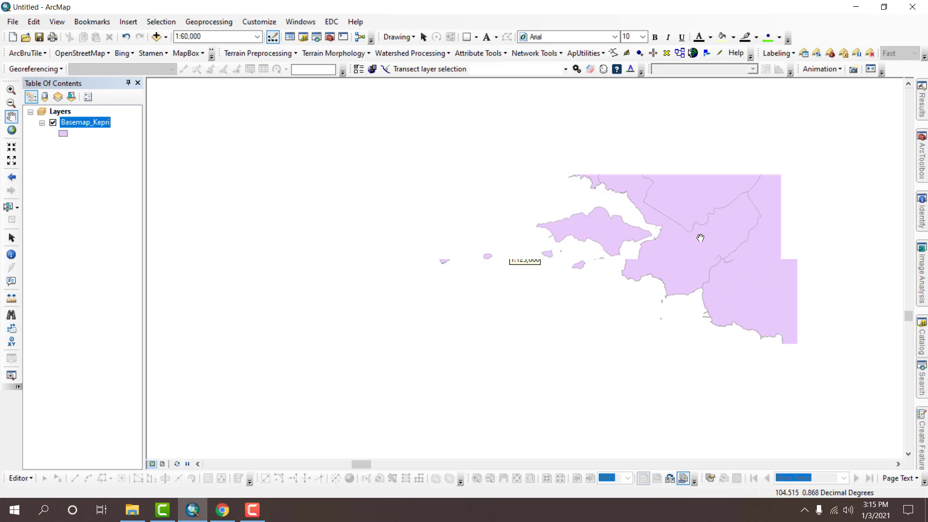
{"action": "left_click_drag", "start_coordinate": [700, 238], "coordinate": [584, 244]}
{"action": "left_click_drag", "start_coordinate": [571, 369], "coordinate": [572, 253]}
{"action": "left_click_drag", "start_coordinate": [538, 282], "coordinate": [592, 255]}
{"action": "scroll", "coordinate": [583, 271], "scroll_direction": "up", "scroll_amount": 4}
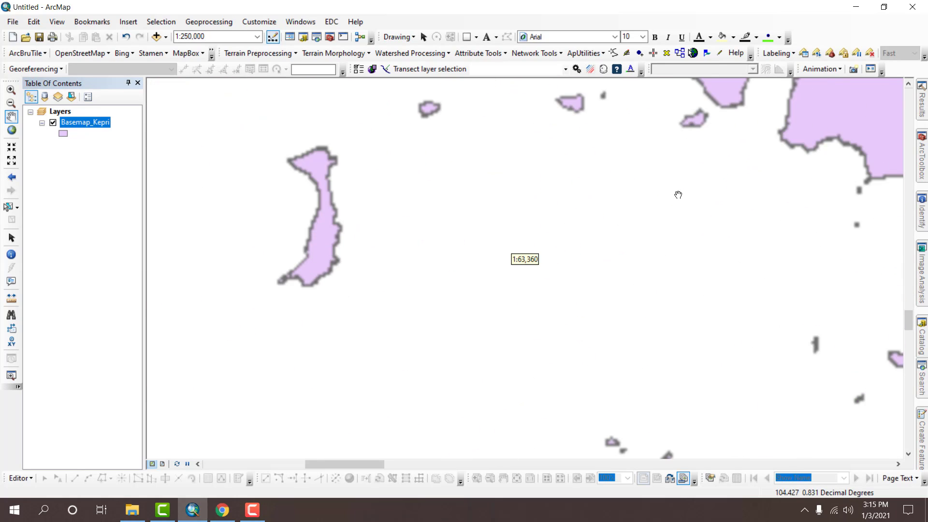
{"action": "left_click_drag", "start_coordinate": [701, 161], "coordinate": [505, 370]}
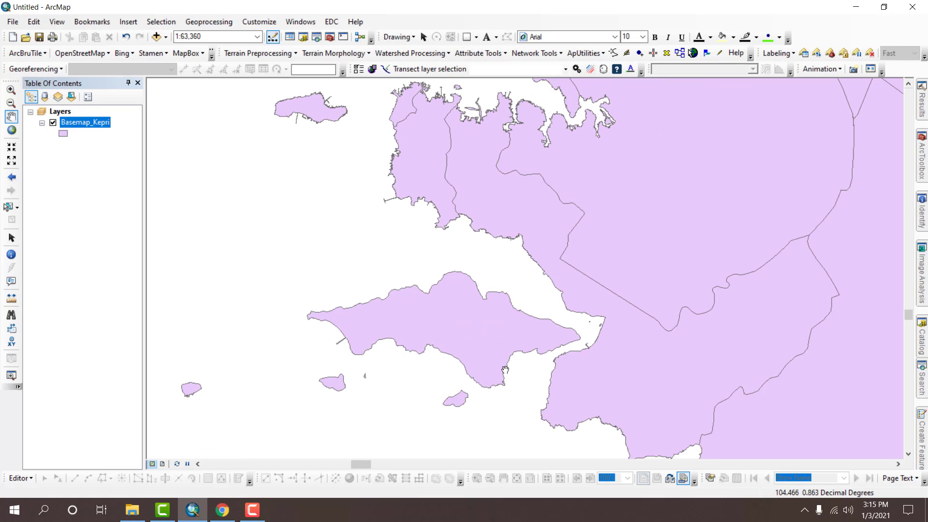
{"action": "scroll", "coordinate": [505, 370], "scroll_direction": "down", "scroll_amount": 2}
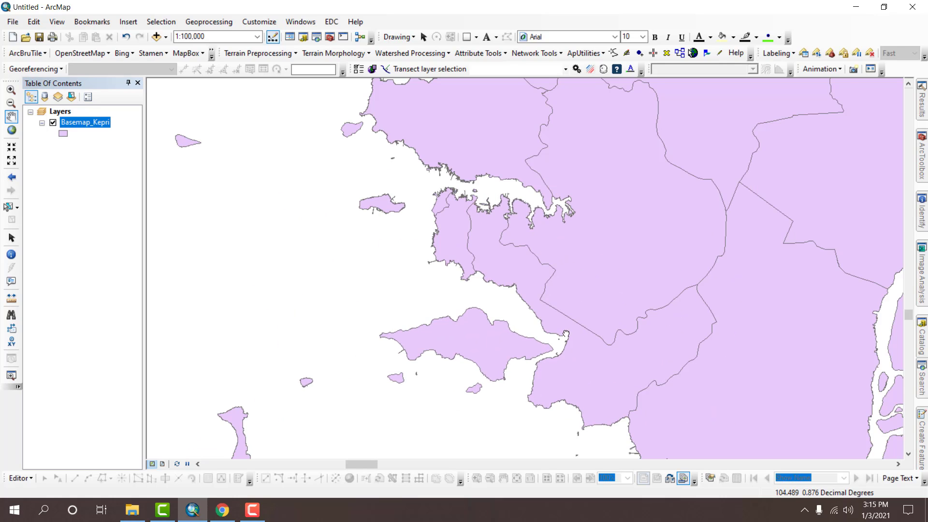
{"action": "left_click_drag", "start_coordinate": [567, 322], "coordinate": [673, 226]}
{"action": "left_click_drag", "start_coordinate": [656, 278], "coordinate": [585, 379]}
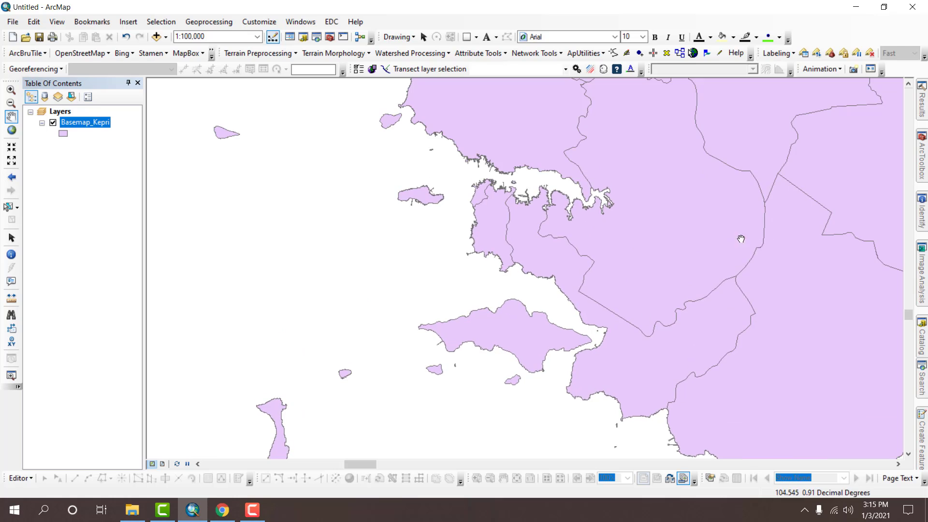
{"action": "left_click_drag", "start_coordinate": [741, 240], "coordinate": [709, 340]}
{"action": "left_click_drag", "start_coordinate": [668, 379], "coordinate": [683, 160]}
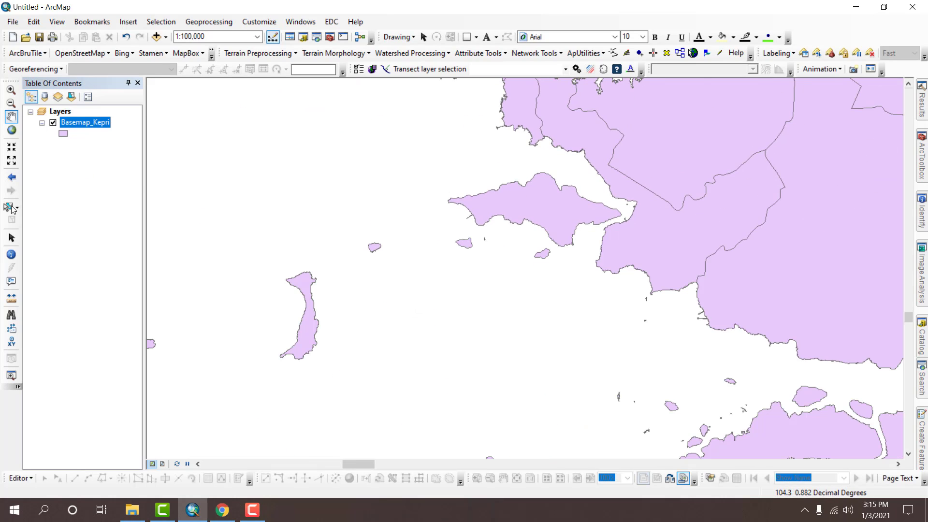
- Select the elongated coastal island in Basemap_Kepri and open the data export for the selected feature
{"action": "left_click", "coordinate": [12, 208]}
{"action": "left_click", "coordinate": [489, 211]}
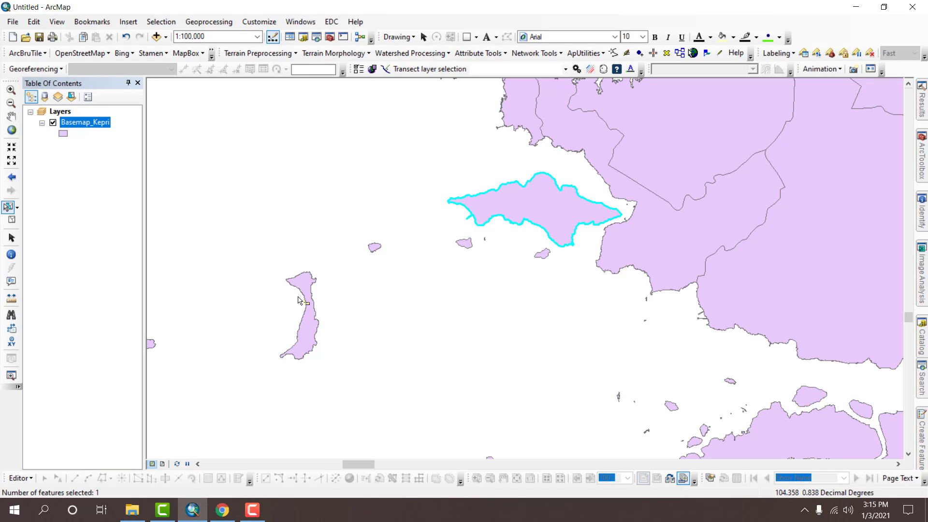
{"action": "right_click", "coordinate": [108, 127]}
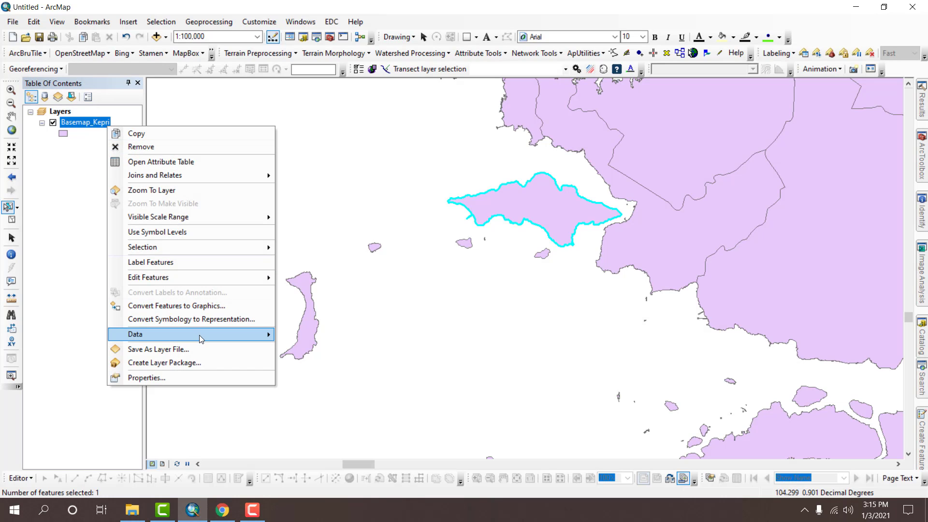
{"action": "mouse_move", "coordinate": [199, 334]}
{"action": "left_click", "coordinate": [299, 352]}
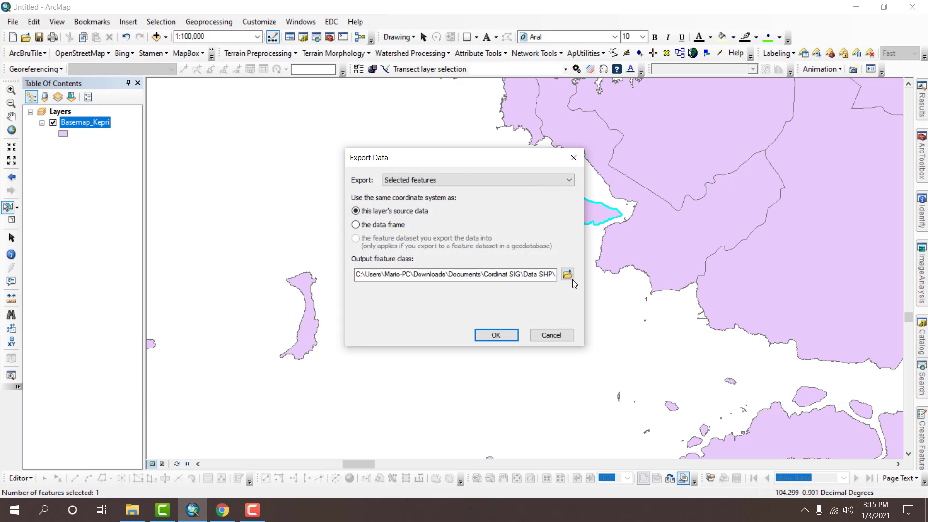
- Export the selected island as a shapefile named PulauDompak in the Data SHP folder and add it to the map
{"action": "left_click", "coordinate": [569, 276]}
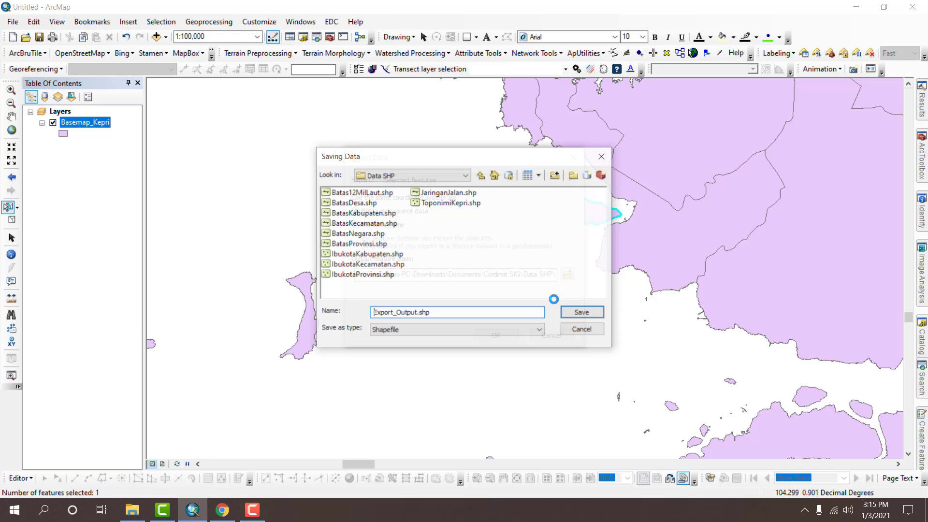
{"action": "left_click", "coordinate": [481, 177]}
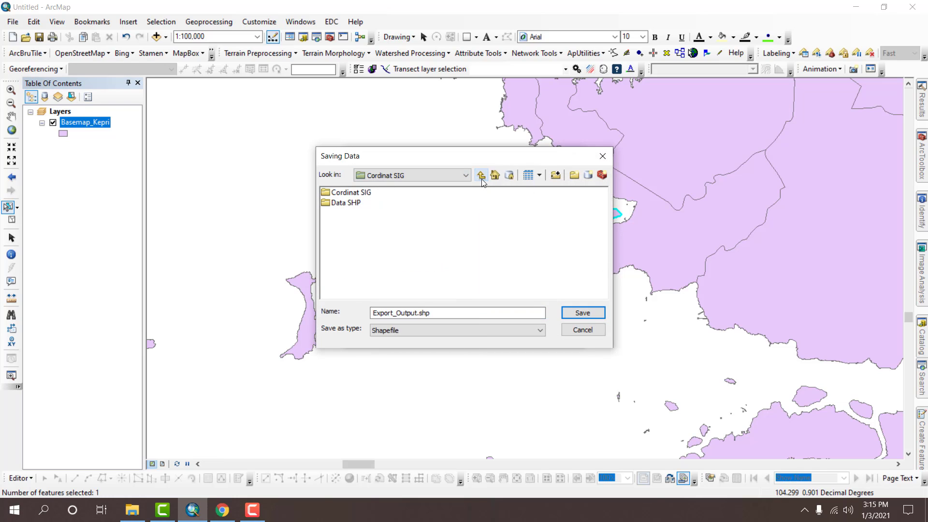
{"action": "double_click", "coordinate": [354, 205]}
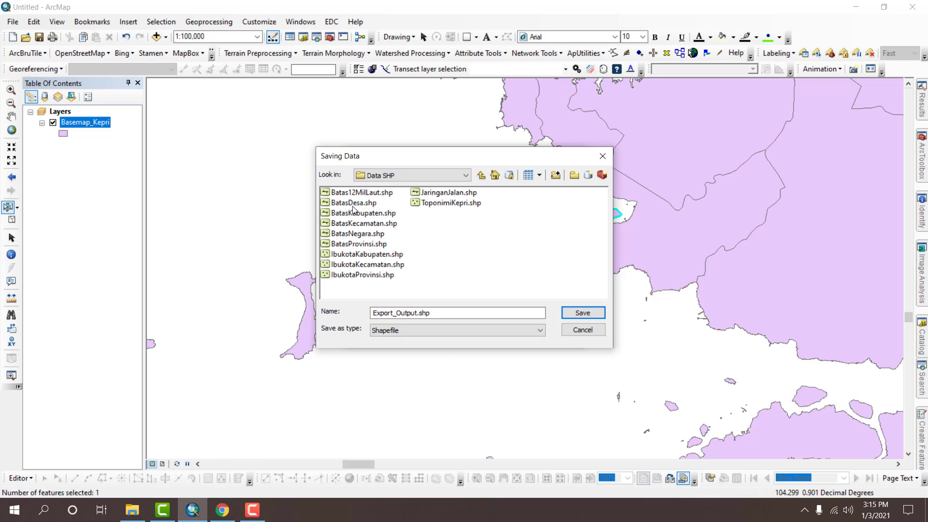
{"action": "left_click", "coordinate": [449, 311]}
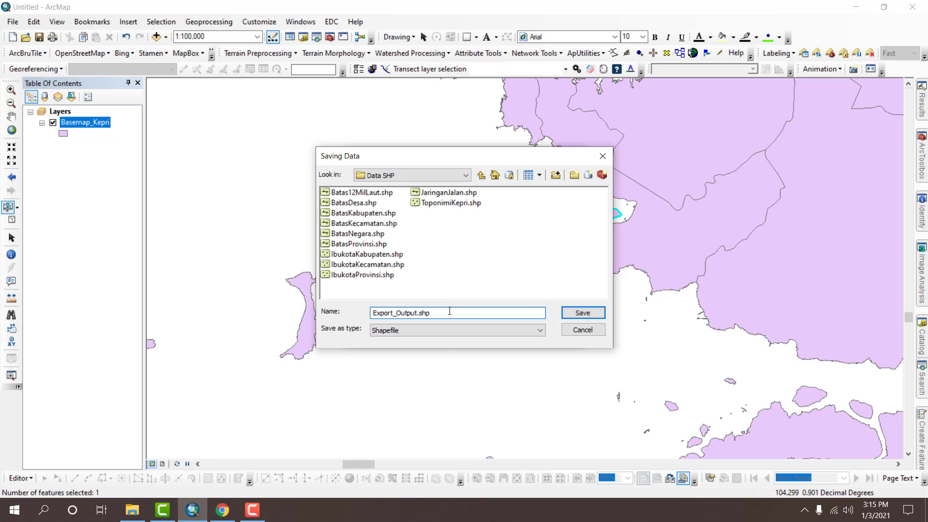
{"action": "double_click", "coordinate": [449, 311]}
{"action": "type", "text": "PulauDompak"}
{"action": "key", "text": "Return"}
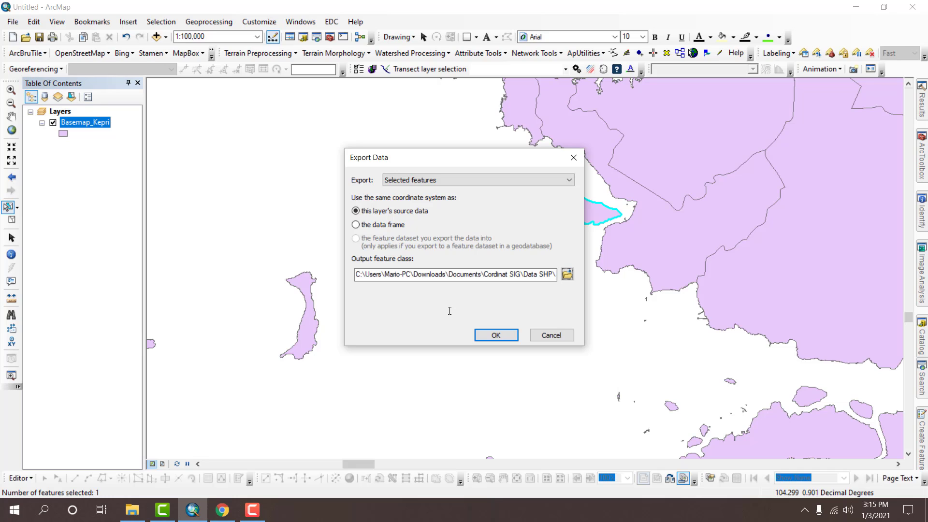
{"action": "left_click", "coordinate": [482, 336]}
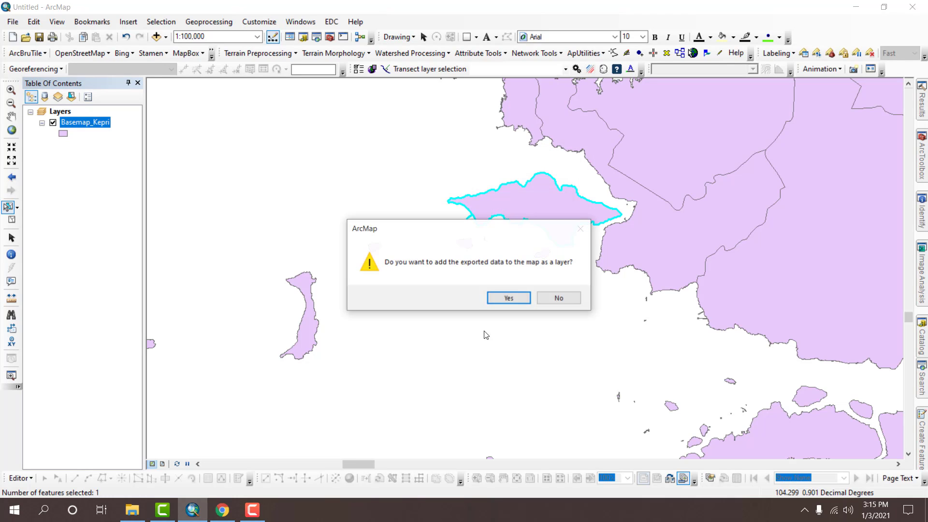
{"action": "left_click", "coordinate": [499, 300]}
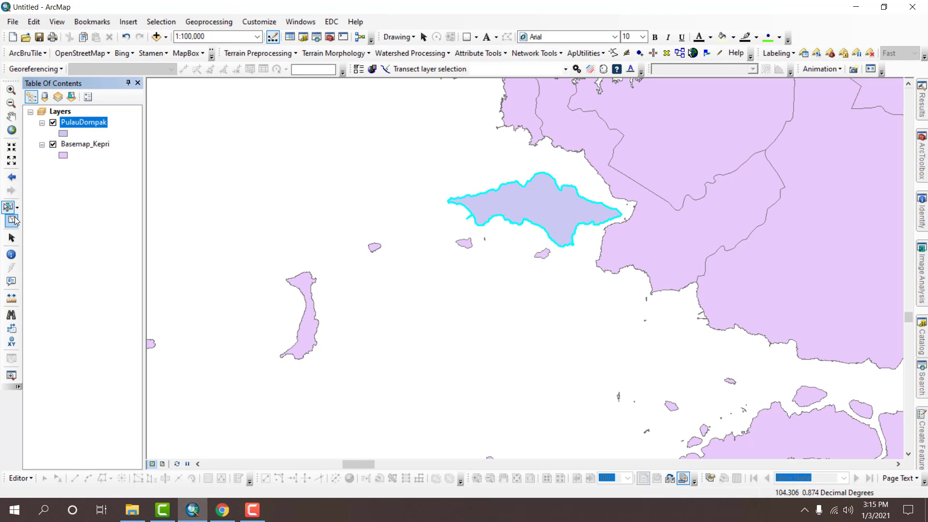
- Clear the feature selection and display only PulauDompak by hiding Basemap_Kepri and zooming to the island
{"action": "left_click", "coordinate": [13, 220]}
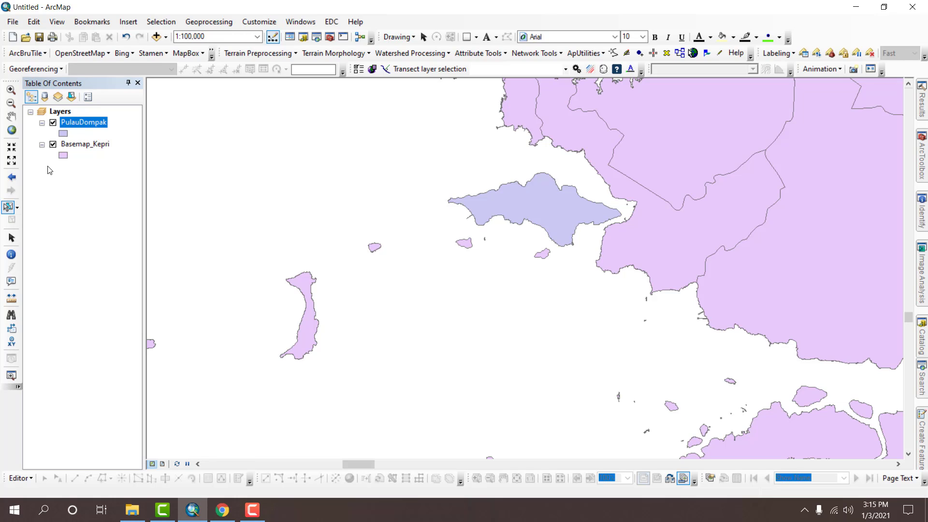
{"action": "left_click", "coordinate": [53, 144]}
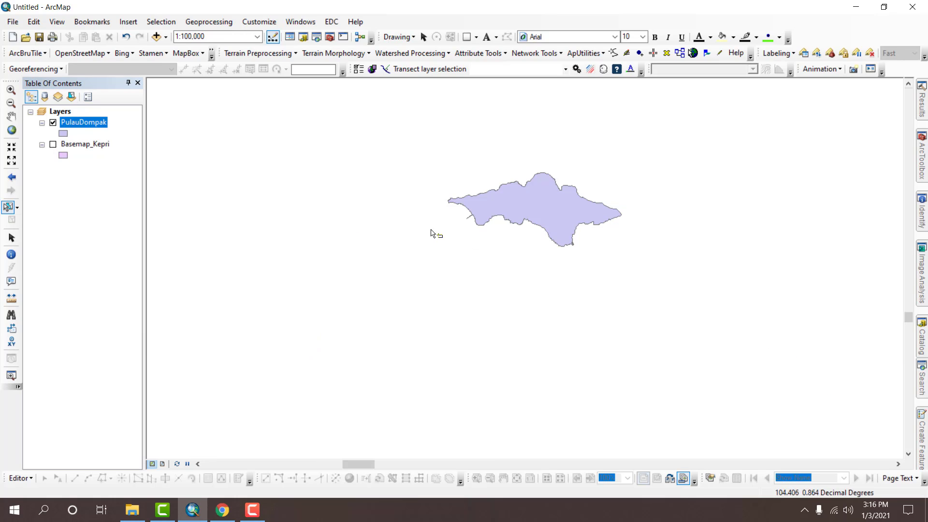
{"action": "right_click", "coordinate": [75, 128]}
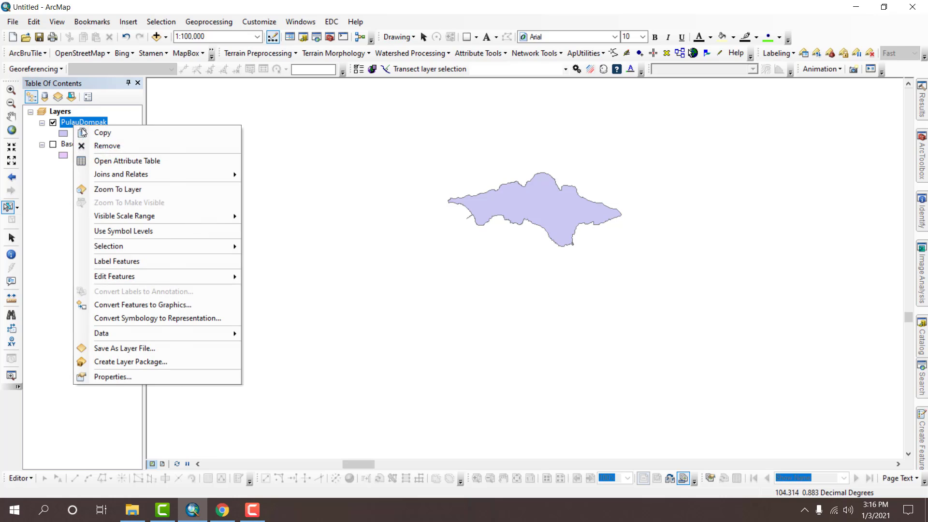
{"action": "left_click", "coordinate": [107, 190]}
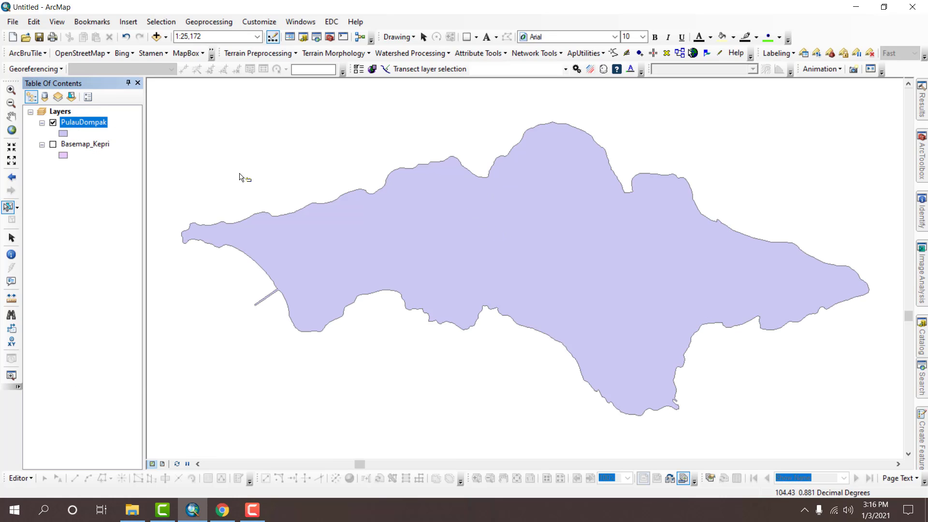
{"action": "left_click", "coordinate": [11, 116]}
{"action": "left_click_drag", "start_coordinate": [481, 258], "coordinate": [500, 257]}
{"action": "scroll", "coordinate": [493, 251], "scroll_direction": "down", "scroll_amount": 3}
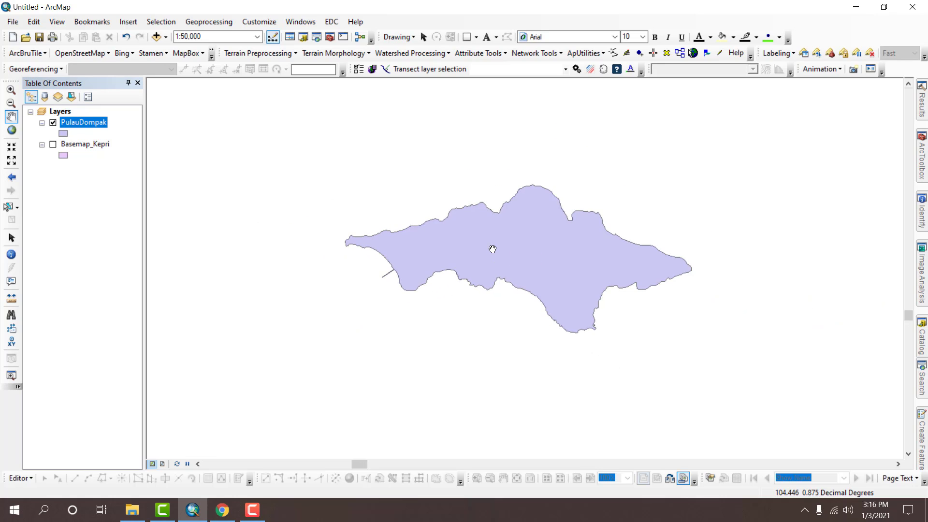
- Compare the Basemap_Kepri surroundings with the isolated PulauDompak polygon by alternating the visibility of the two layers
{"action": "left_click", "coordinate": [53, 122]}
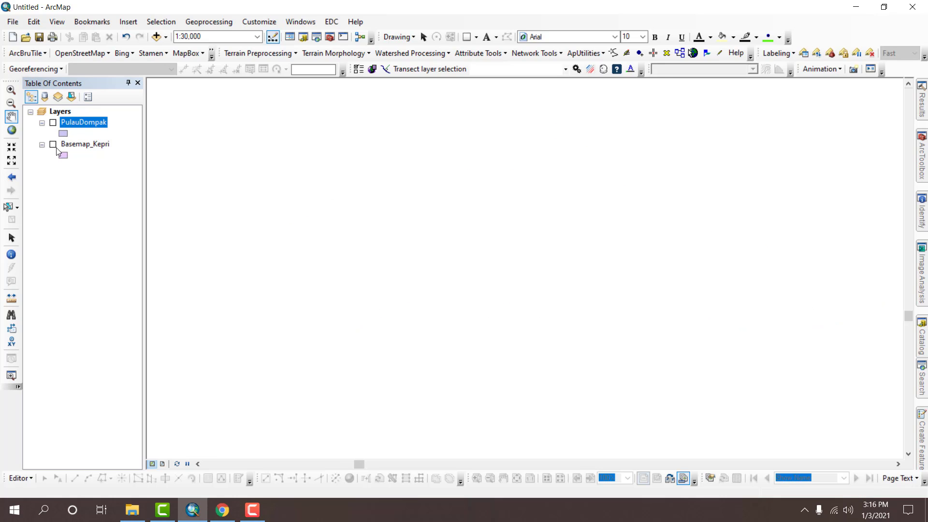
{"action": "left_click", "coordinate": [53, 144]}
{"action": "scroll", "coordinate": [477, 197], "scroll_direction": "down", "scroll_amount": 3}
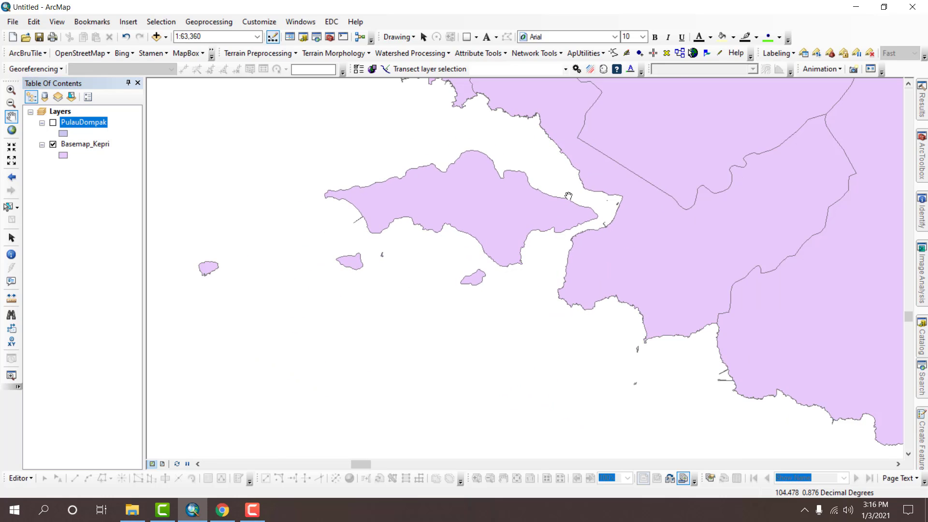
{"action": "scroll", "coordinate": [557, 285], "scroll_direction": "down", "scroll_amount": 3}
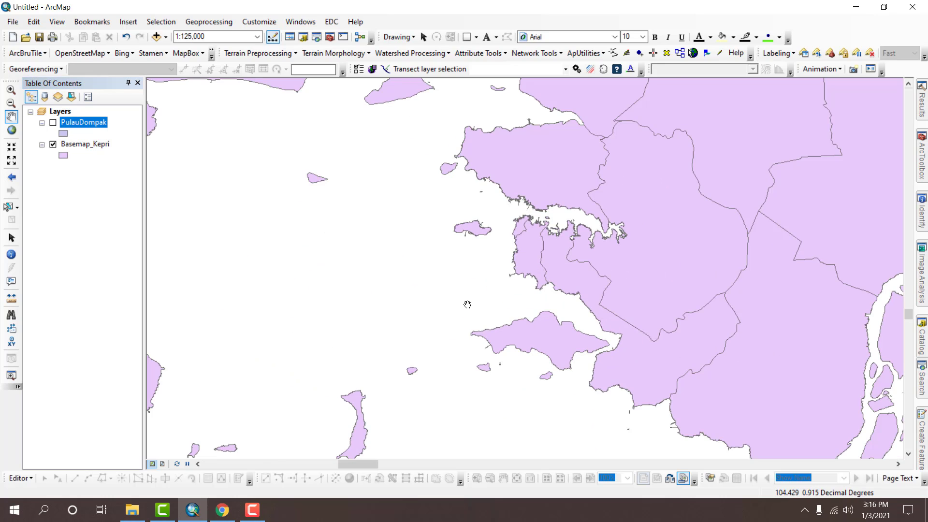
{"action": "left_click", "coordinate": [53, 144]}
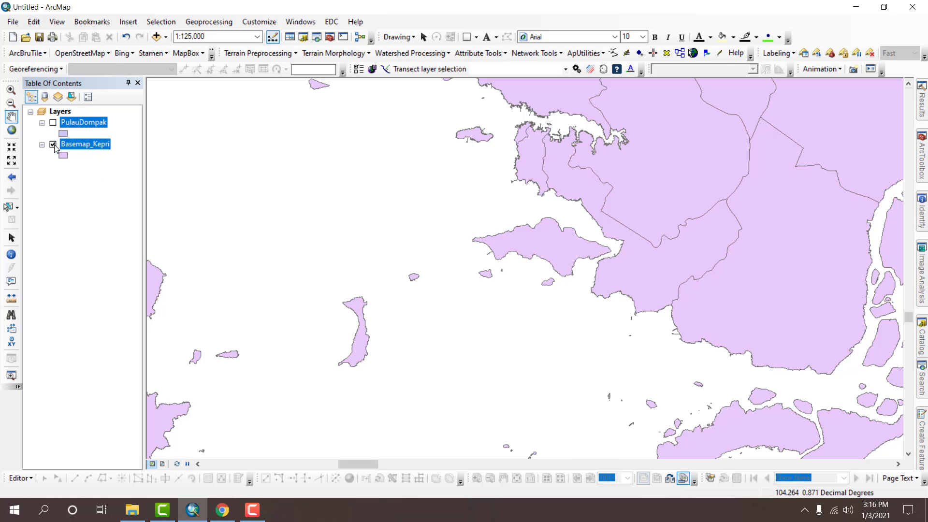
{"action": "left_click", "coordinate": [53, 122]}
{"action": "scroll", "coordinate": [571, 229], "scroll_direction": "up", "scroll_amount": 3}
{"action": "scroll", "coordinate": [571, 229], "scroll_direction": "up", "scroll_amount": 4}
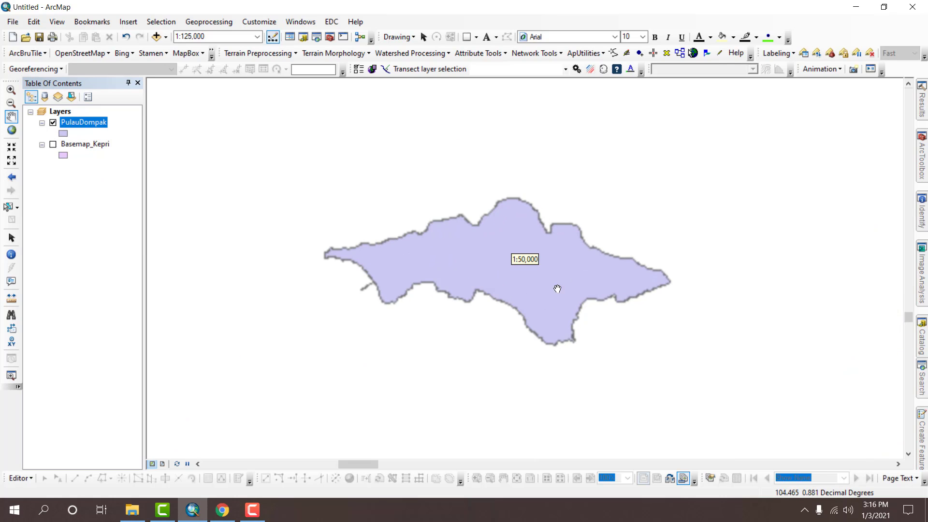
{"action": "left_click_drag", "start_coordinate": [540, 230], "coordinate": [598, 422]}
{"action": "scroll", "coordinate": [636, 306], "scroll_direction": "down", "scroll_amount": 2}
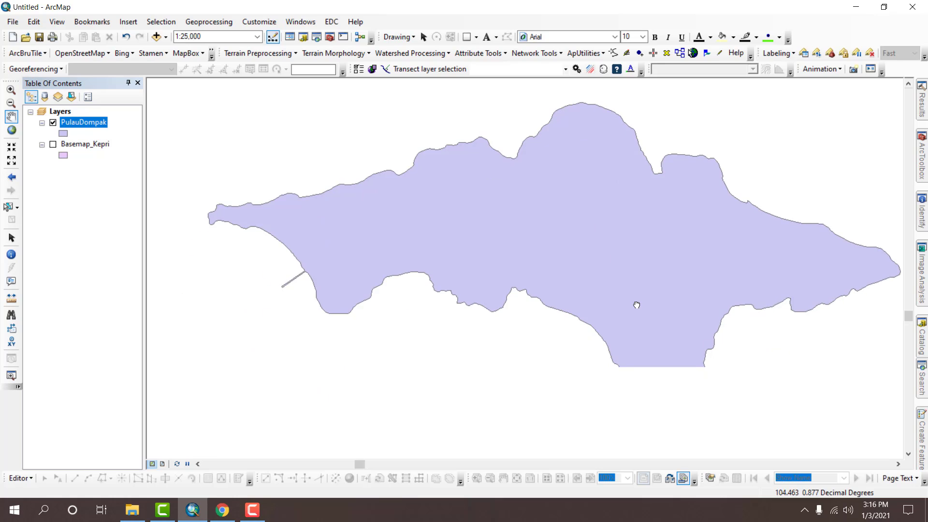
- Zoom to the PulauDompak layer and examine the island's outline at several scales
{"action": "right_click", "coordinate": [93, 122]}
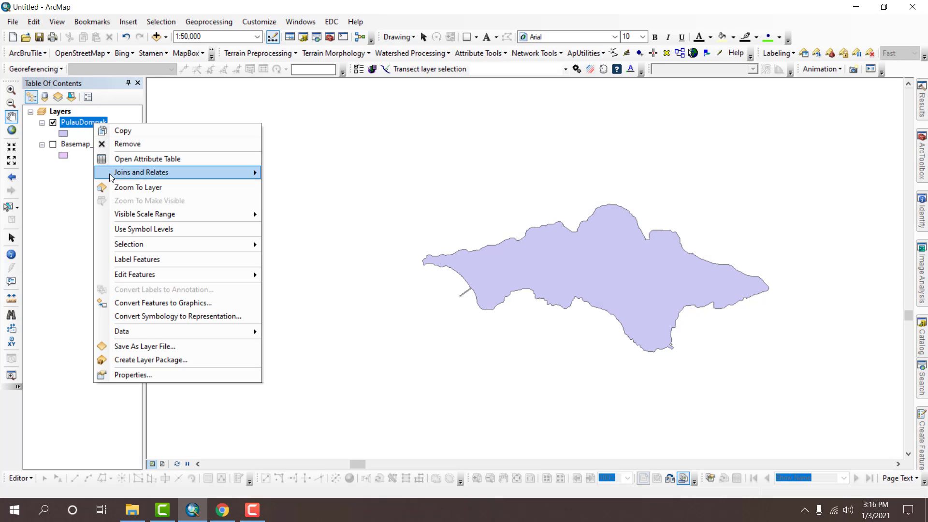
{"action": "left_click", "coordinate": [115, 192]}
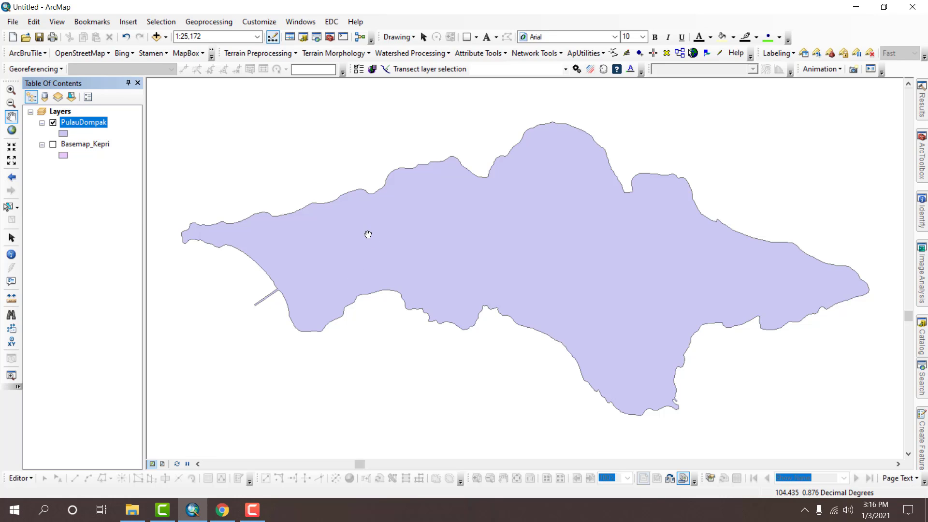
{"action": "left_click_drag", "start_coordinate": [399, 200], "coordinate": [365, 304]}
{"action": "scroll", "coordinate": [273, 205], "scroll_direction": "up", "scroll_amount": 3}
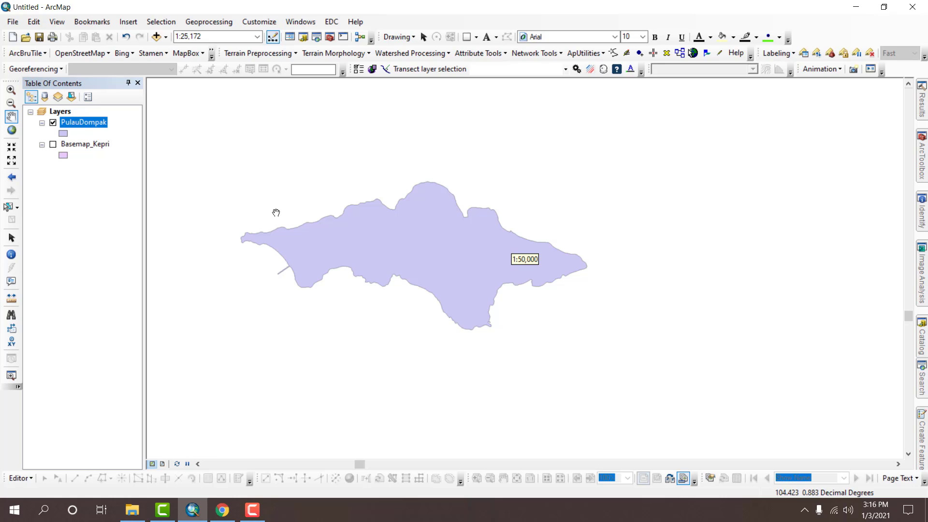
{"action": "left_click_drag", "start_coordinate": [276, 213], "coordinate": [375, 232]}
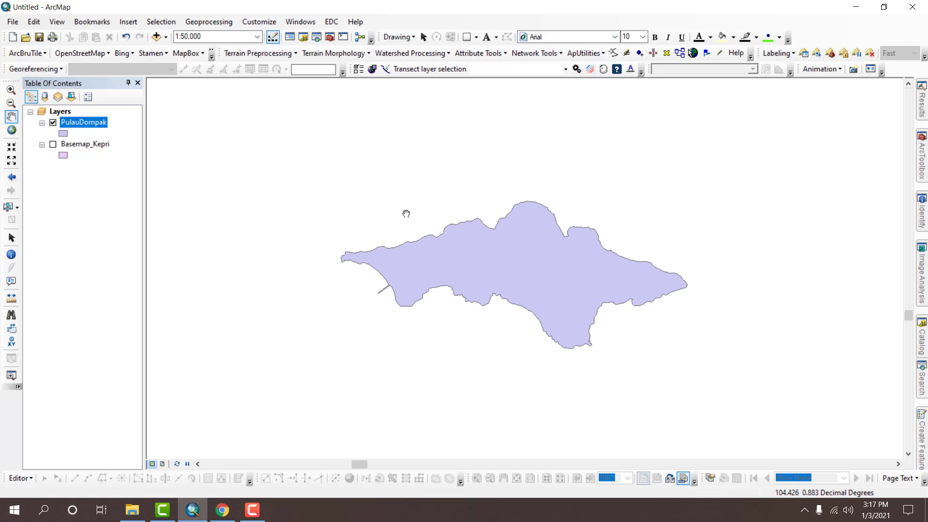
{"action": "scroll", "coordinate": [400, 244], "scroll_direction": "down", "scroll_amount": 3}
{"action": "left_click_drag", "start_coordinate": [587, 294], "coordinate": [481, 271]}
{"action": "scroll", "coordinate": [459, 261], "scroll_direction": "up", "scroll_amount": 1}
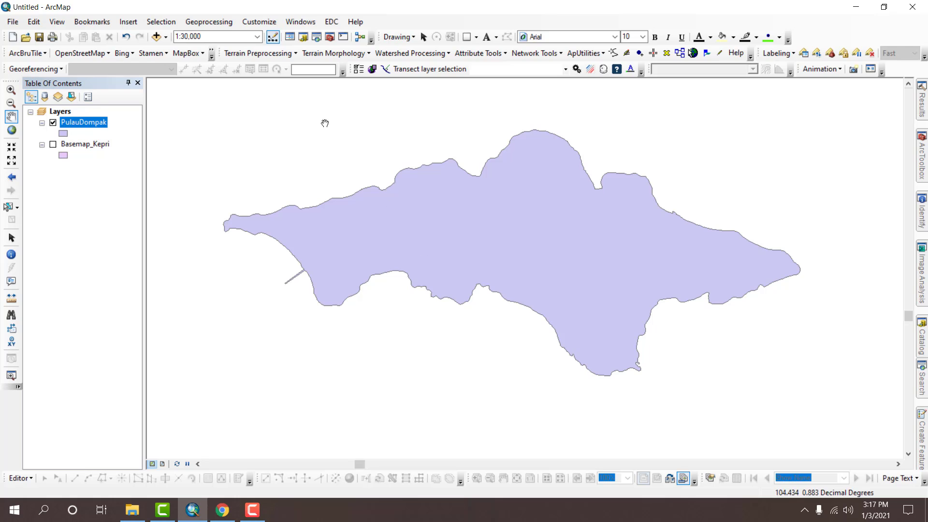
{"action": "left_click", "coordinate": [329, 38]}
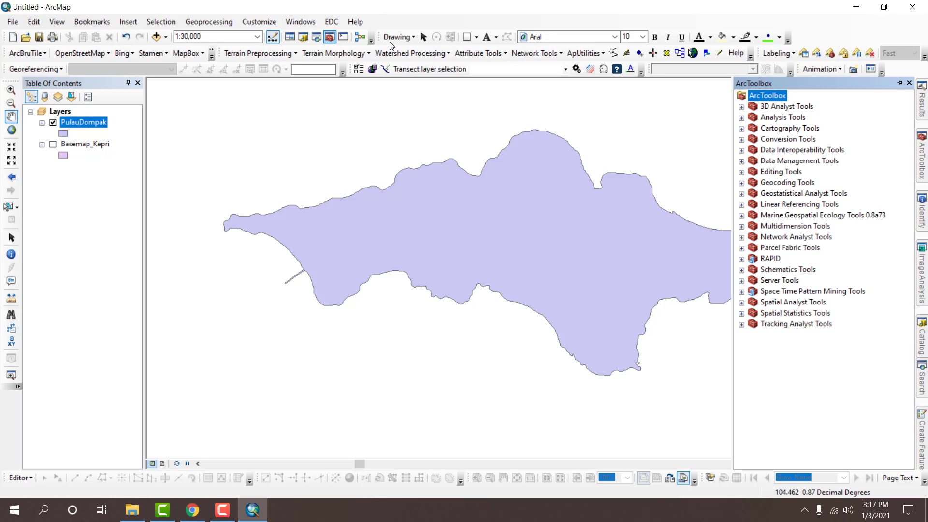
{"action": "left_click_drag", "start_coordinate": [566, 235], "coordinate": [507, 237]}
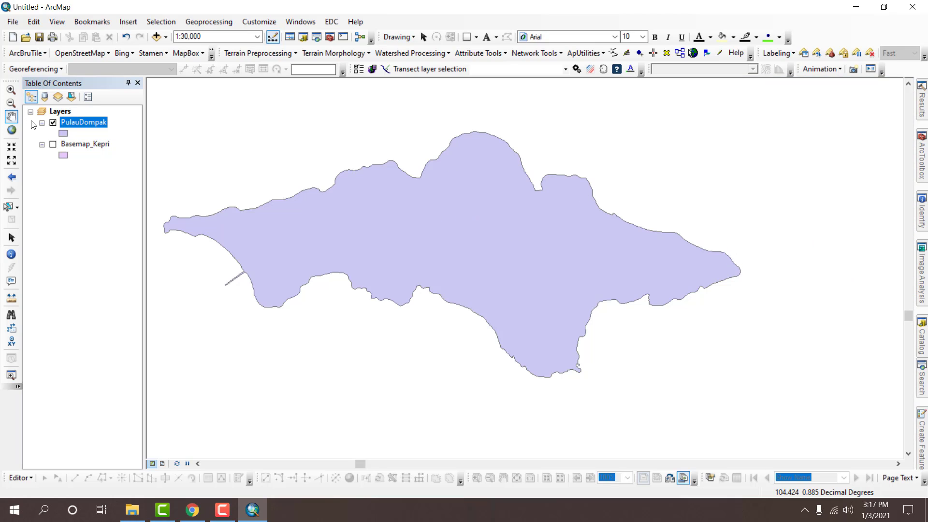
{"action": "left_click_drag", "start_coordinate": [418, 248], "coordinate": [485, 261]}
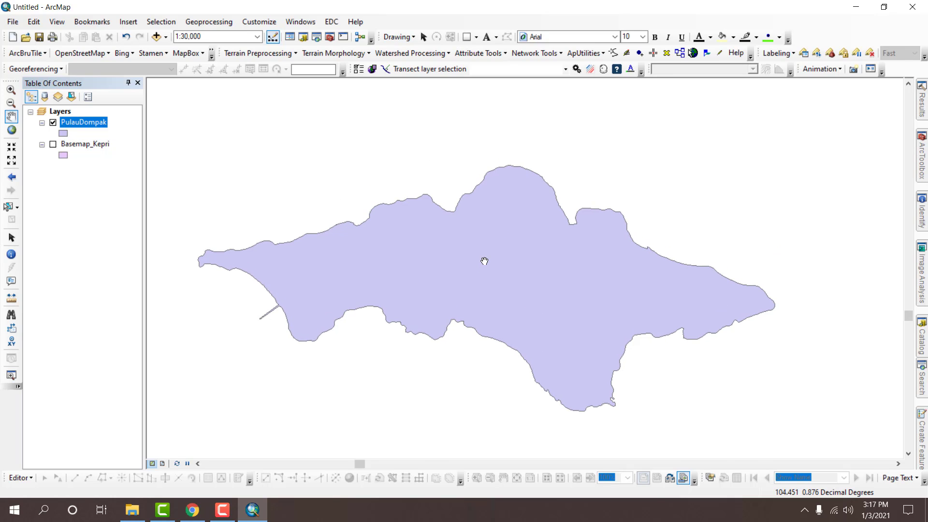
{"action": "left_click_drag", "start_coordinate": [543, 257], "coordinate": [550, 234]}
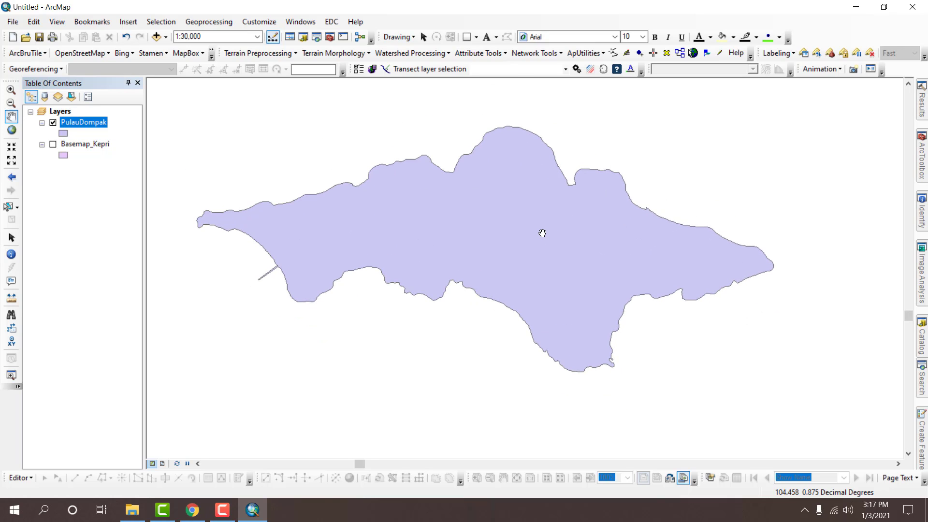
{"action": "scroll", "coordinate": [542, 232], "scroll_direction": "up", "scroll_amount": 1}
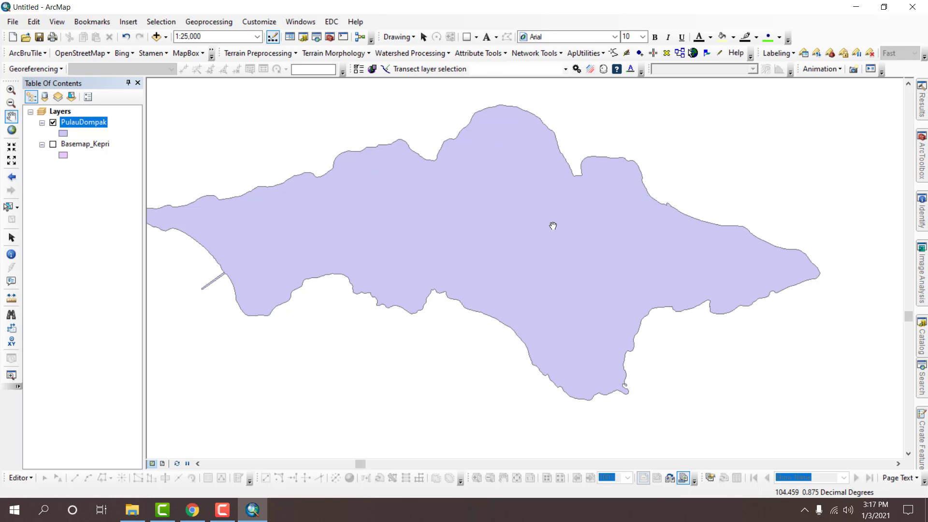
{"action": "scroll", "coordinate": [553, 224], "scroll_direction": "down", "scroll_amount": 1}
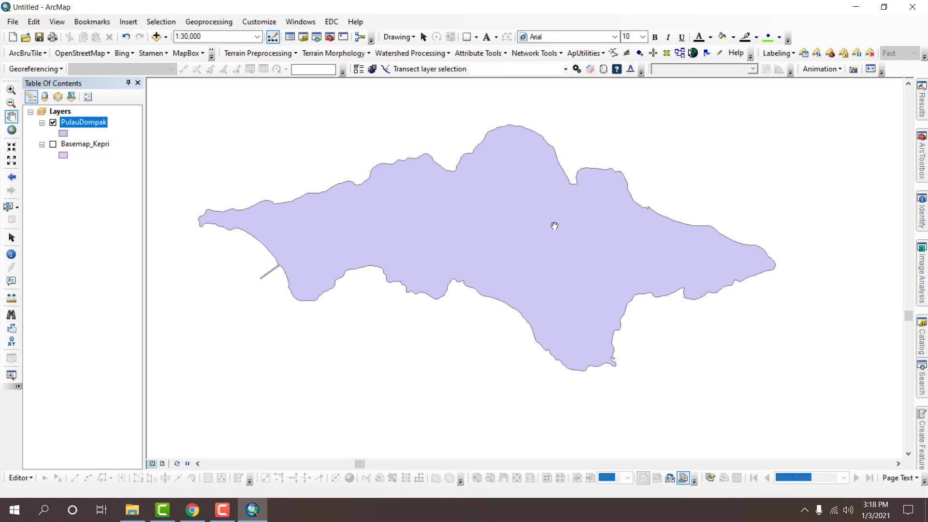
{"action": "left_click_drag", "start_coordinate": [554, 225], "coordinate": [550, 224]}
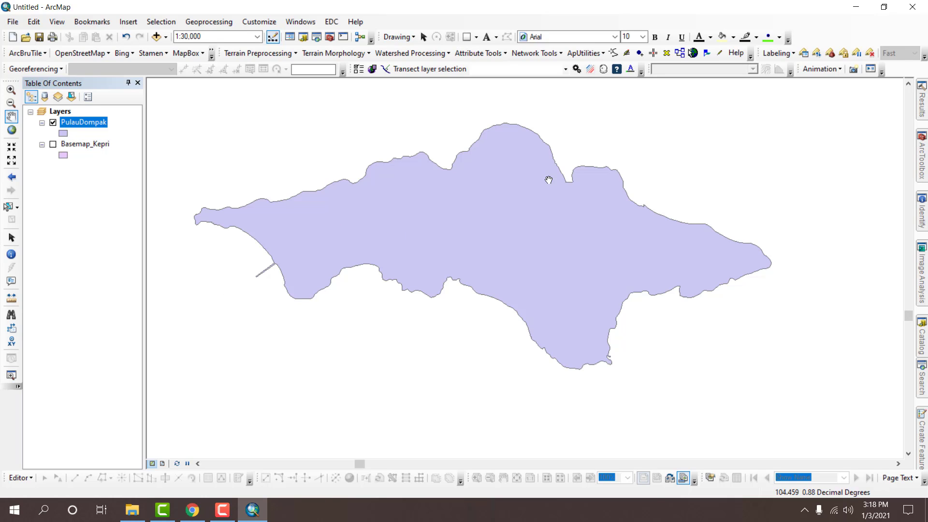
- Style the PulauDompak polygon with a light green fill and a blue outline
{"action": "left_click", "coordinate": [63, 133]}
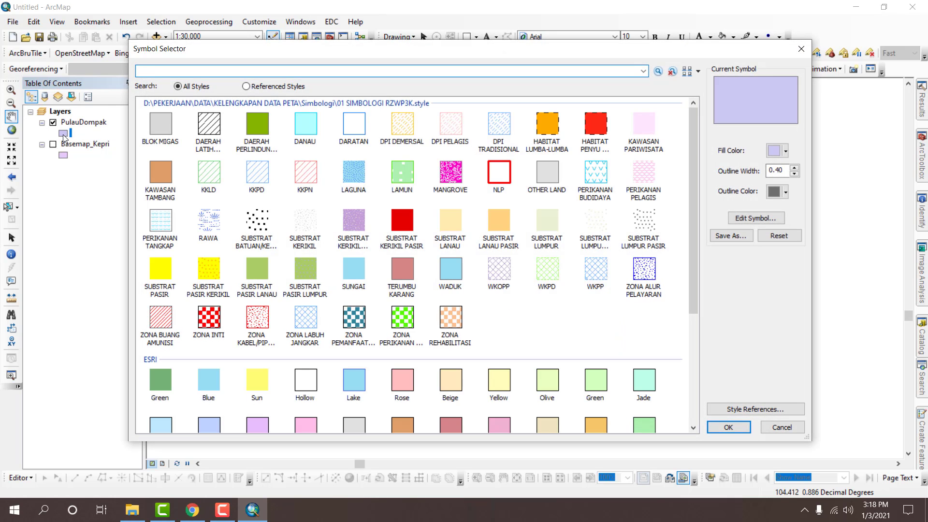
{"action": "left_click", "coordinate": [777, 192]}
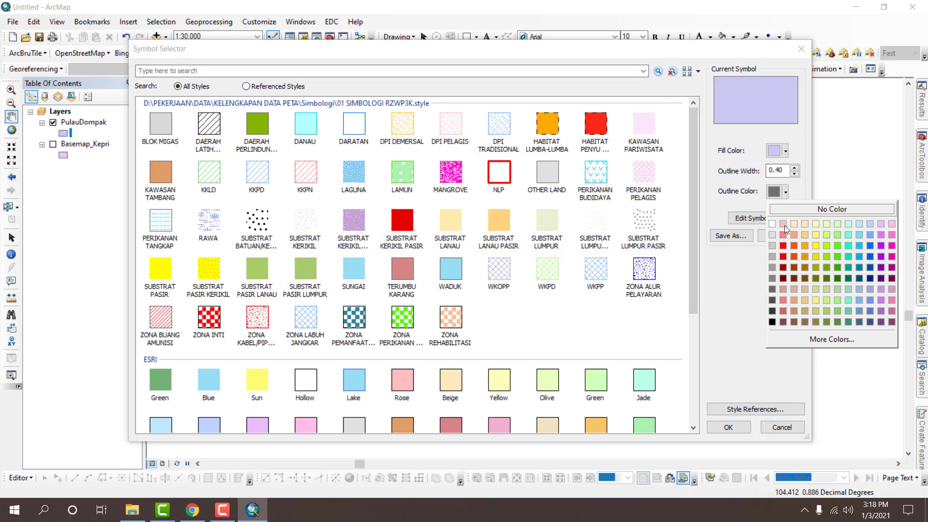
{"action": "left_click", "coordinate": [868, 246]}
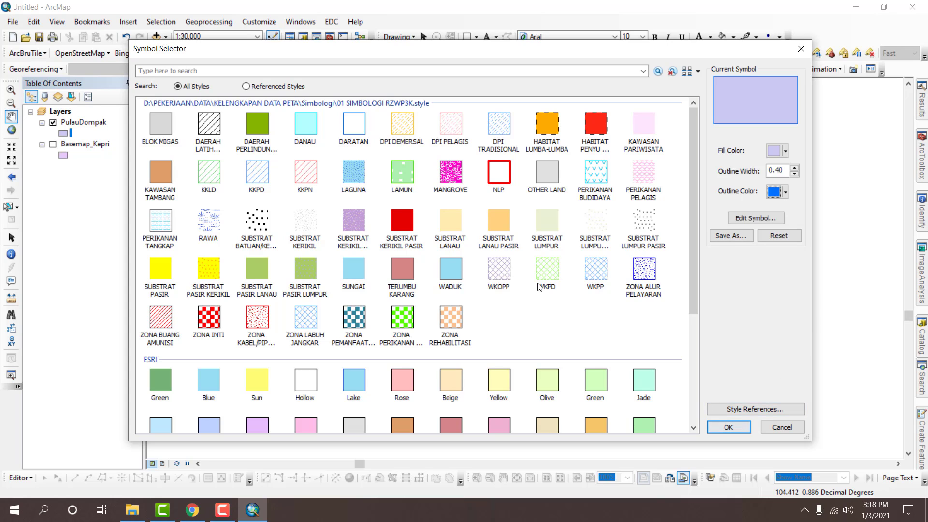
{"action": "left_click", "coordinate": [778, 150]}
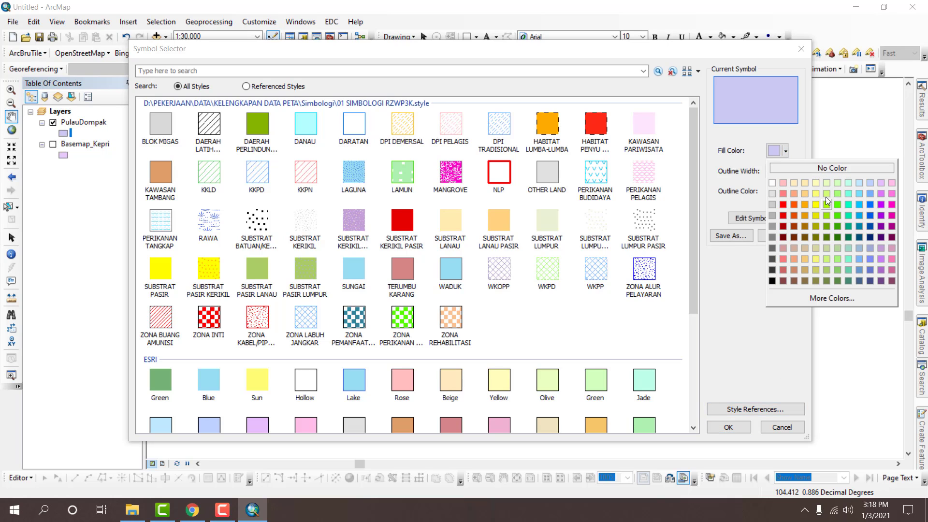
{"action": "left_click", "coordinate": [826, 195]}
{"action": "left_click", "coordinate": [747, 424]}
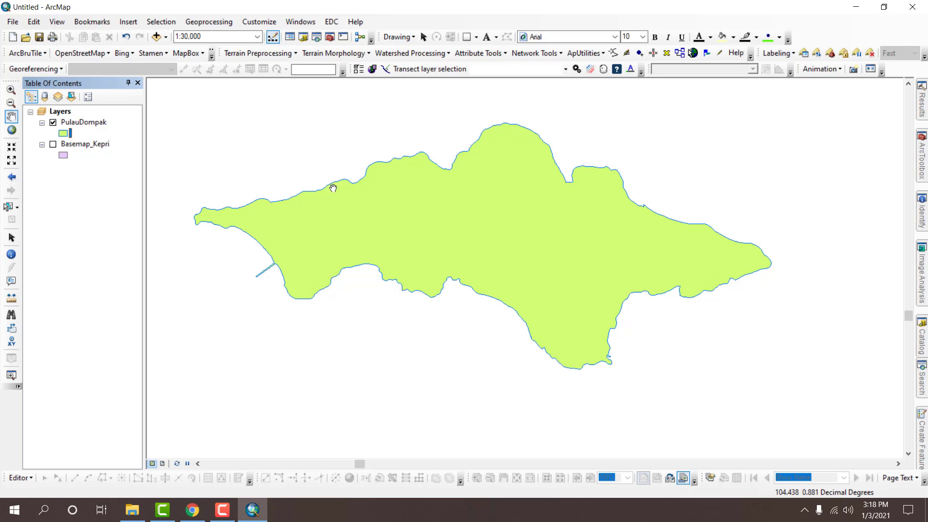
- Restyle the PulauDompak polygon with the OTHER LAND symbol and change its fill to light green
{"action": "left_click", "coordinate": [63, 133]}
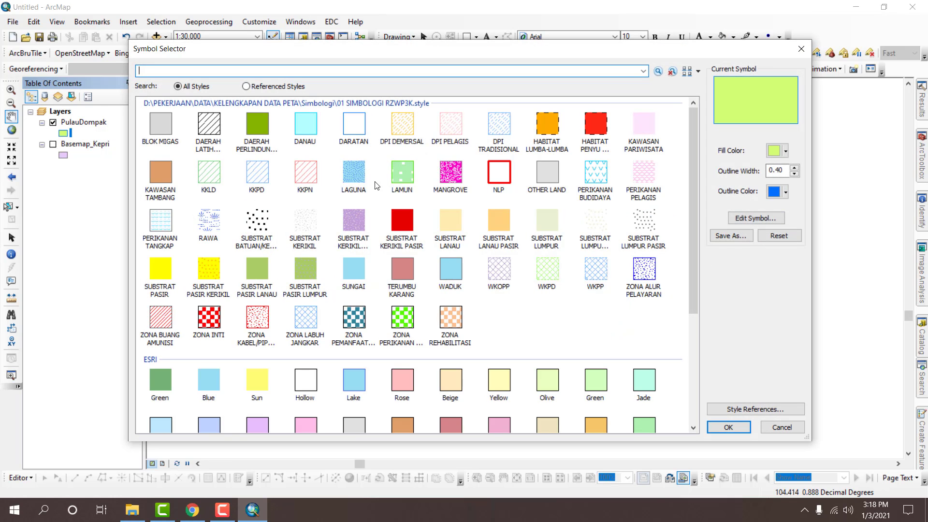
{"action": "left_click", "coordinate": [157, 137]}
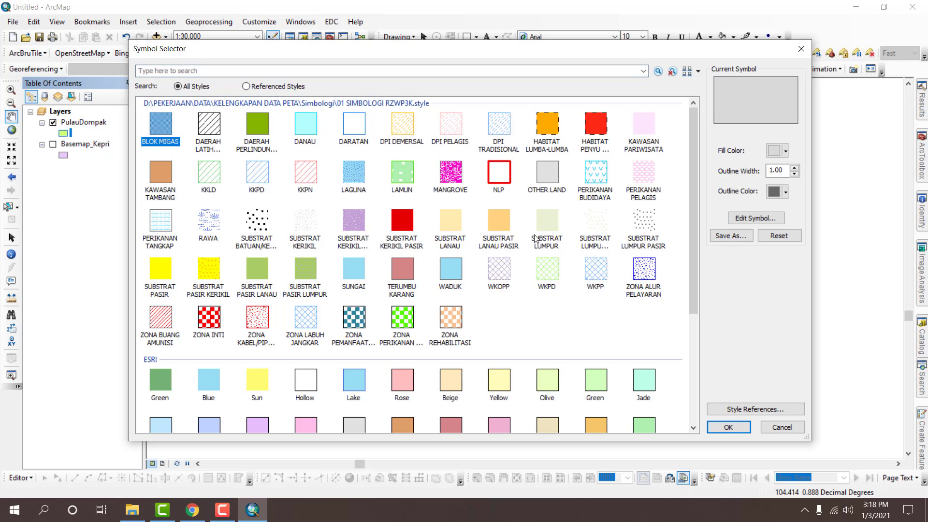
{"action": "left_click", "coordinate": [548, 175]}
{"action": "left_click", "coordinate": [778, 151]}
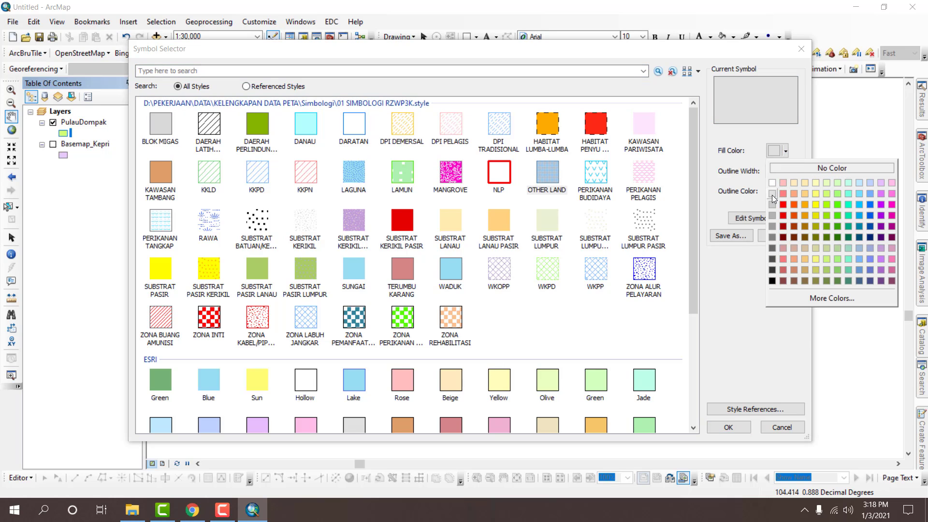
{"action": "left_click", "coordinate": [772, 195]}
{"action": "left_click", "coordinate": [773, 152]}
{"action": "left_click", "coordinate": [825, 260]}
{"action": "left_click", "coordinate": [728, 428]}
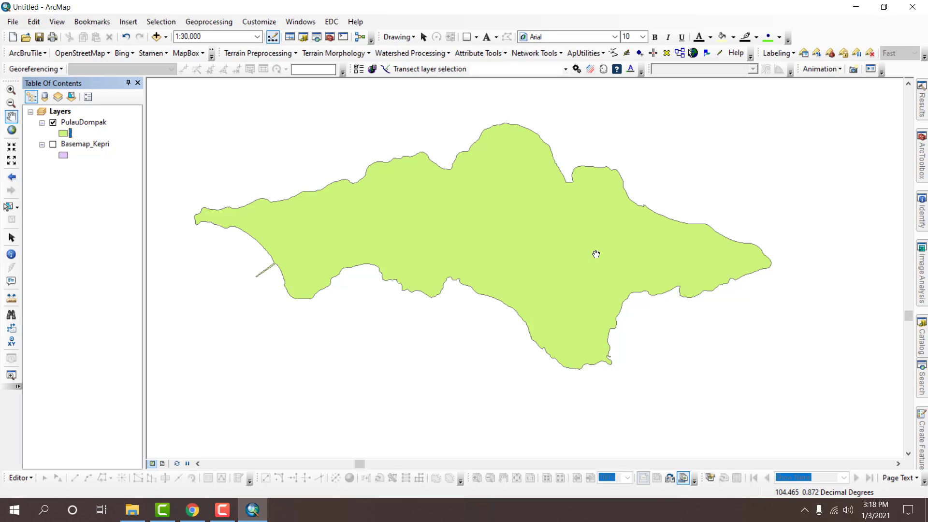
- Start a new shapefile in the Data SHP folder and name it GarisPantai
{"action": "left_click_drag", "start_coordinate": [596, 254], "coordinate": [656, 248]}
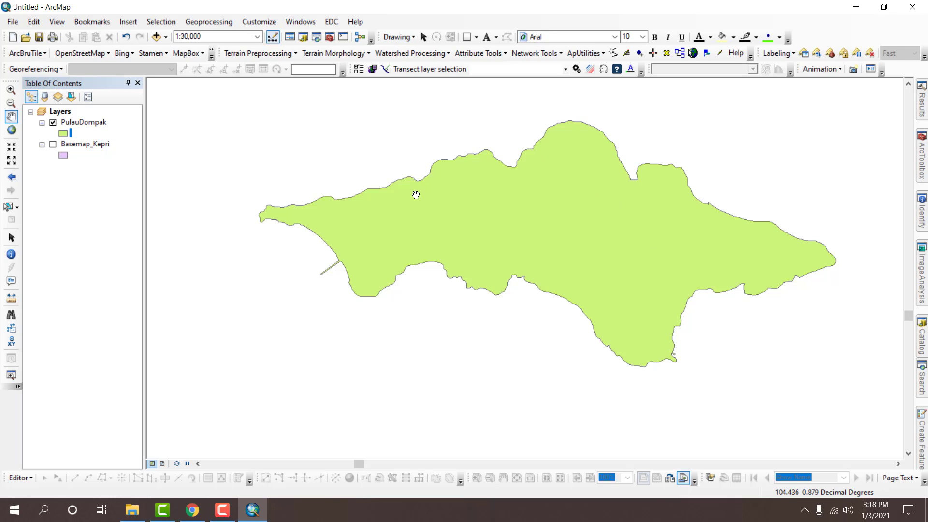
{"action": "left_click_drag", "start_coordinate": [684, 230], "coordinate": [607, 218]}
{"action": "left_click", "coordinate": [921, 338]}
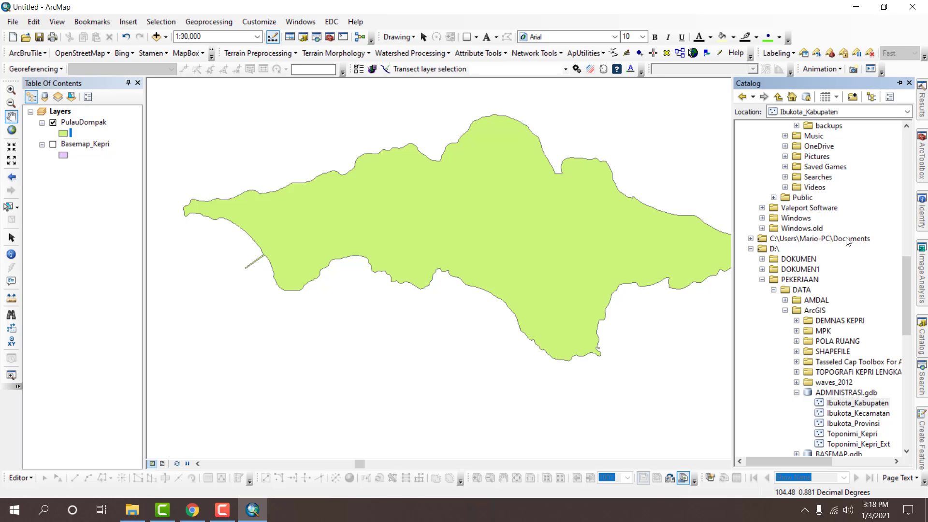
{"action": "scroll", "coordinate": [878, 277], "scroll_direction": "up", "scroll_amount": 15}
{"action": "scroll", "coordinate": [863, 318], "scroll_direction": "down", "scroll_amount": 6}
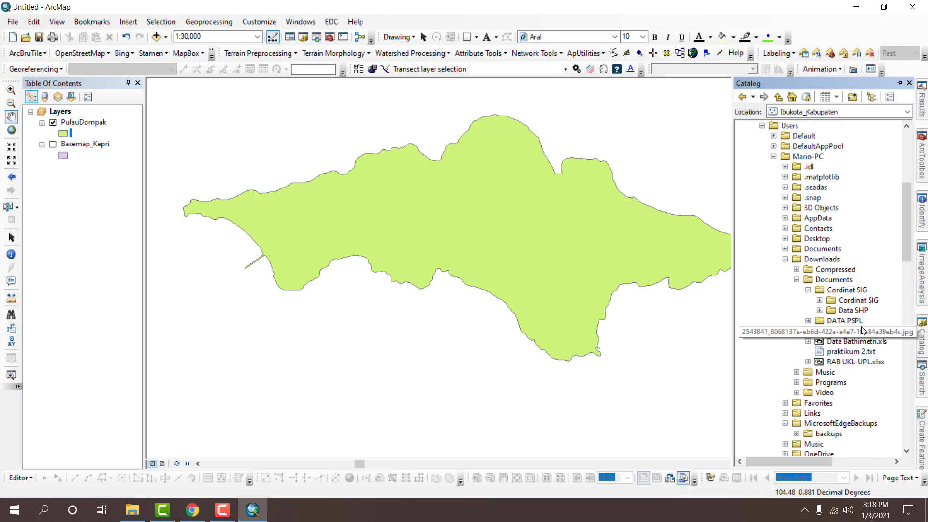
{"action": "right_click", "coordinate": [840, 307]}
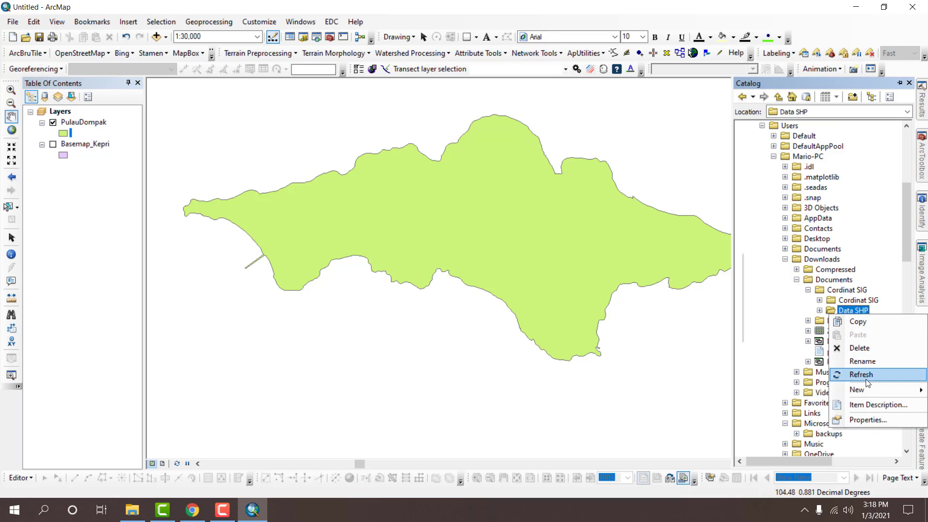
{"action": "mouse_move", "coordinate": [866, 390]}
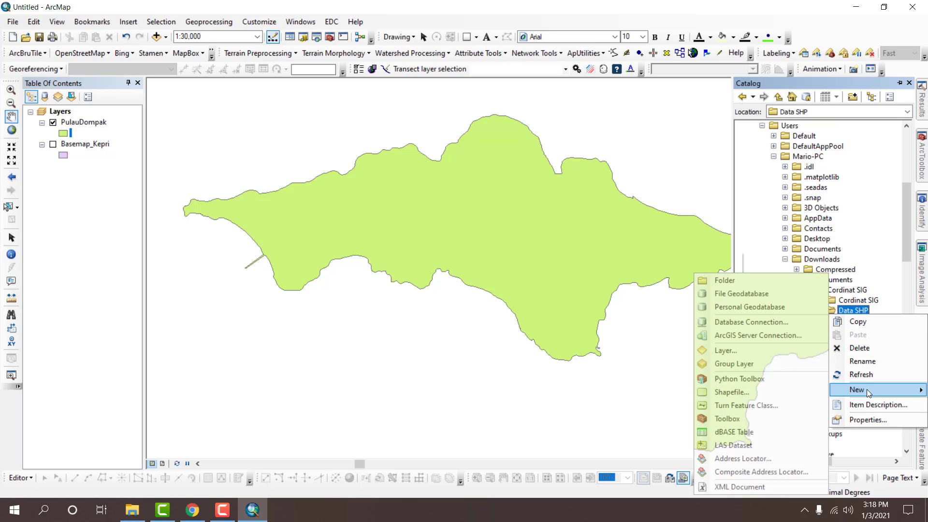
{"action": "left_click", "coordinate": [750, 392]}
{"action": "type", "text": "G"}
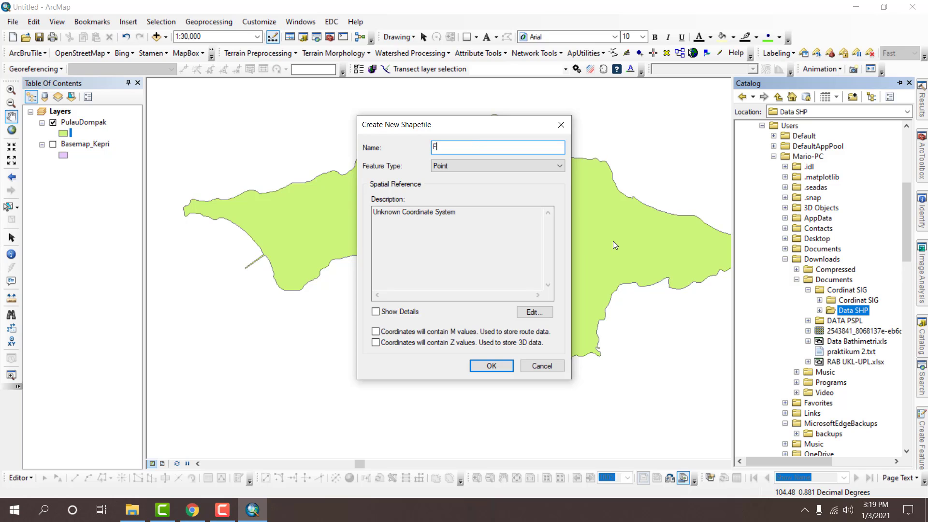
{"action": "key", "text": "BackSpace"}
{"action": "type", "text": "GarisPantai"}
- Set the new shapefile's feature type to Polyline with the WGS 1984 coordinate system and create it
{"action": "left_click", "coordinate": [459, 167]}
{"action": "left_click", "coordinate": [458, 186]}
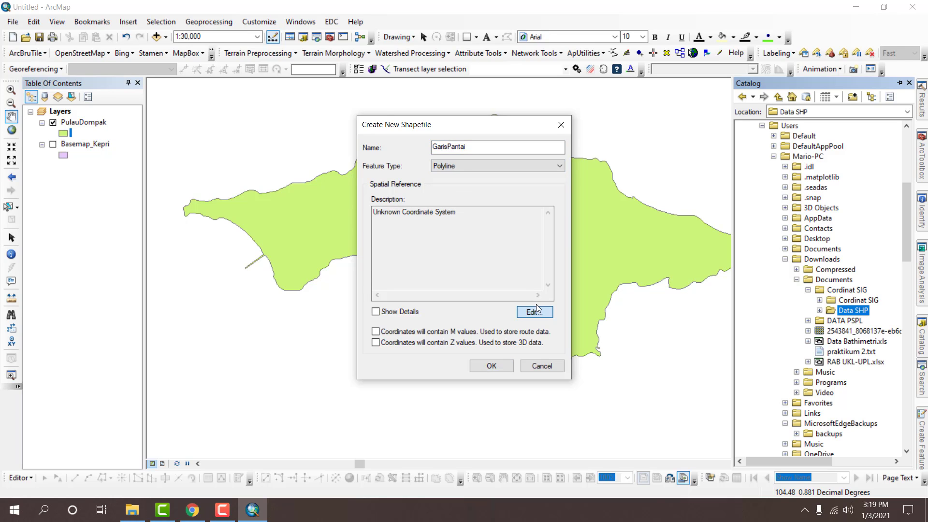
{"action": "left_click", "coordinate": [534, 311]}
{"action": "left_click", "coordinate": [388, 162]}
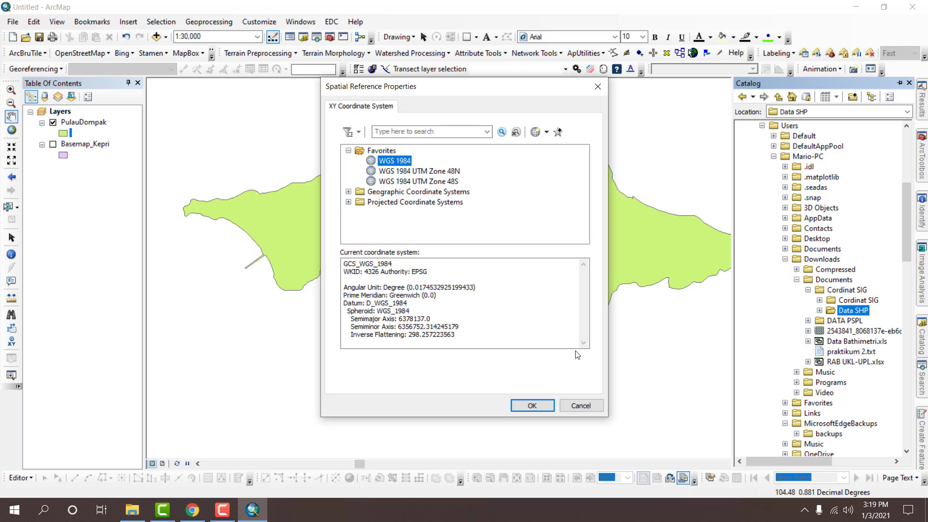
{"action": "left_click", "coordinate": [554, 404]}
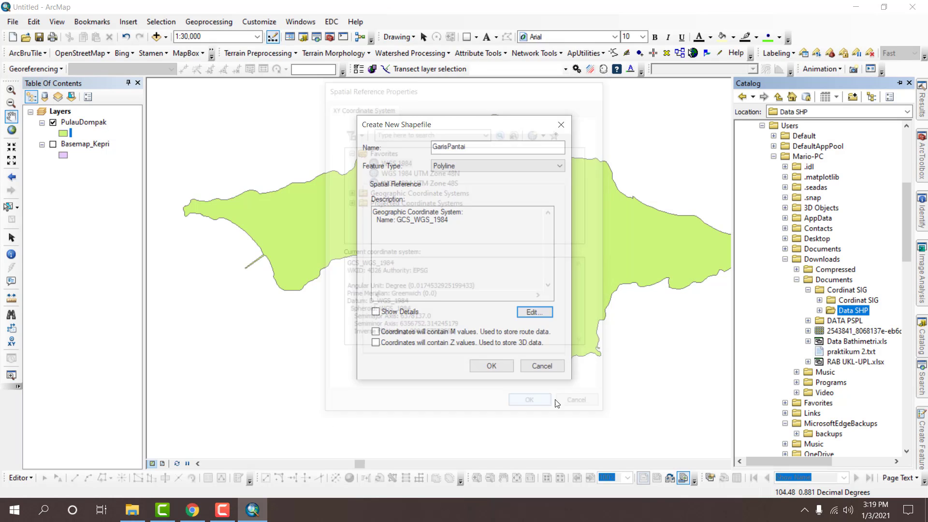
{"action": "left_click", "coordinate": [492, 360]}
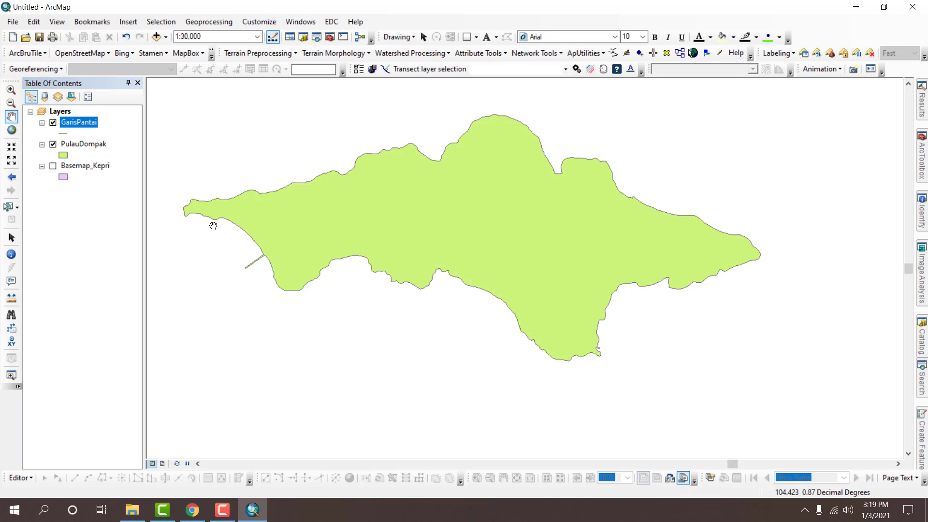
- Start an edit session on GarisPantai and activate its feature template for line drawing
{"action": "left_click", "coordinate": [20, 477]}
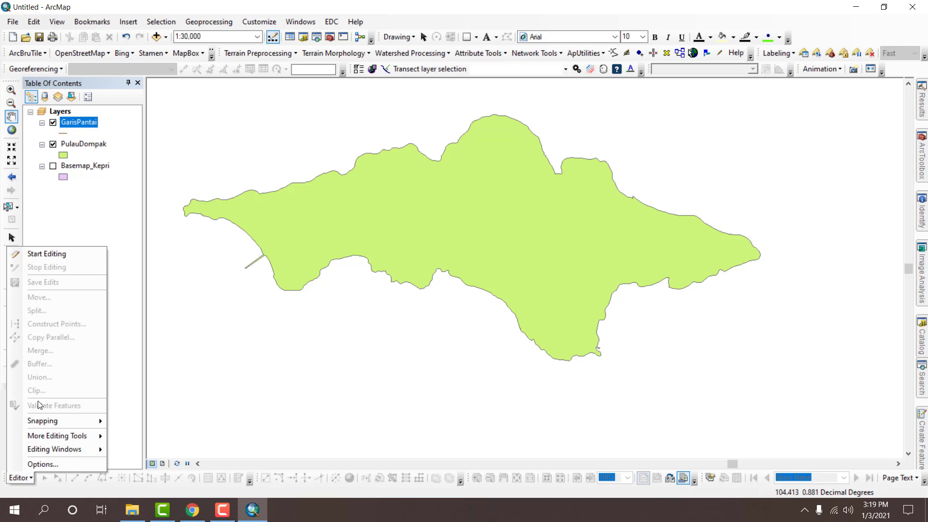
{"action": "left_click", "coordinate": [18, 256]}
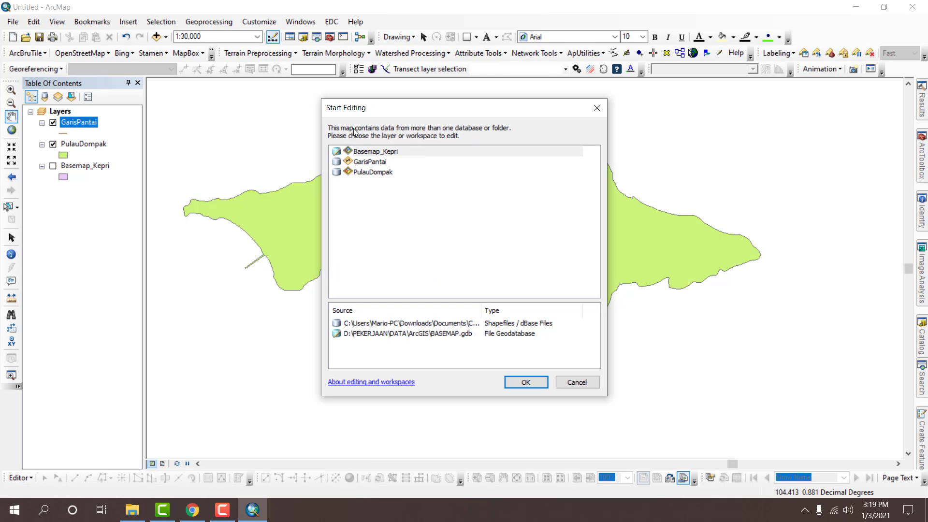
{"action": "left_click", "coordinate": [359, 162]}
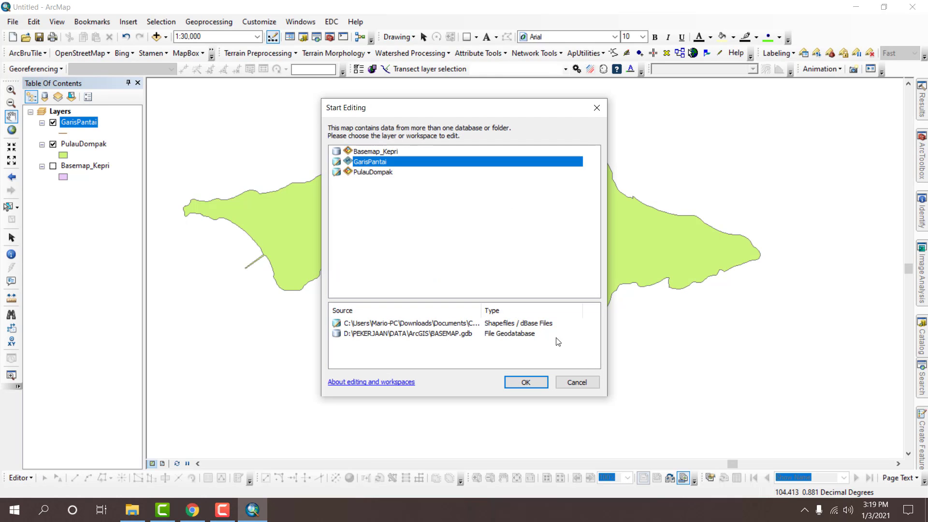
{"action": "left_click", "coordinate": [530, 383]}
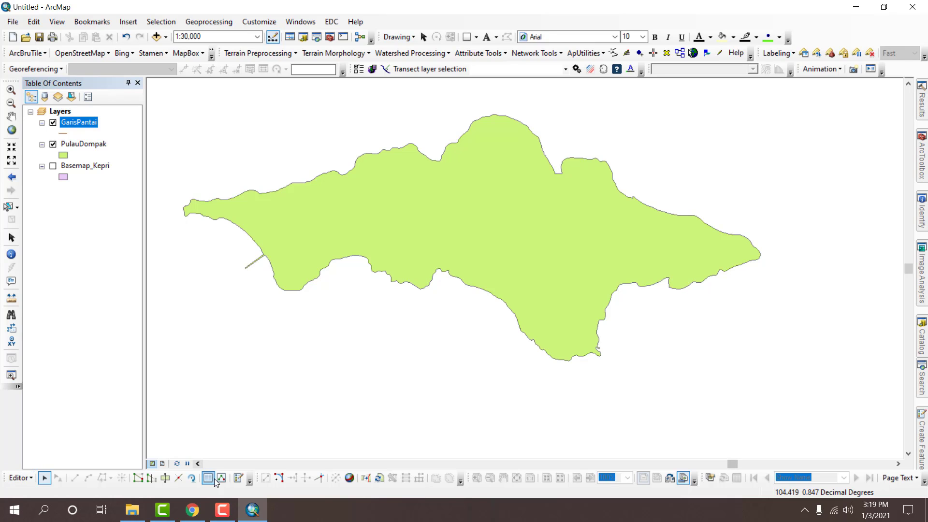
{"action": "left_click", "coordinate": [238, 478]}
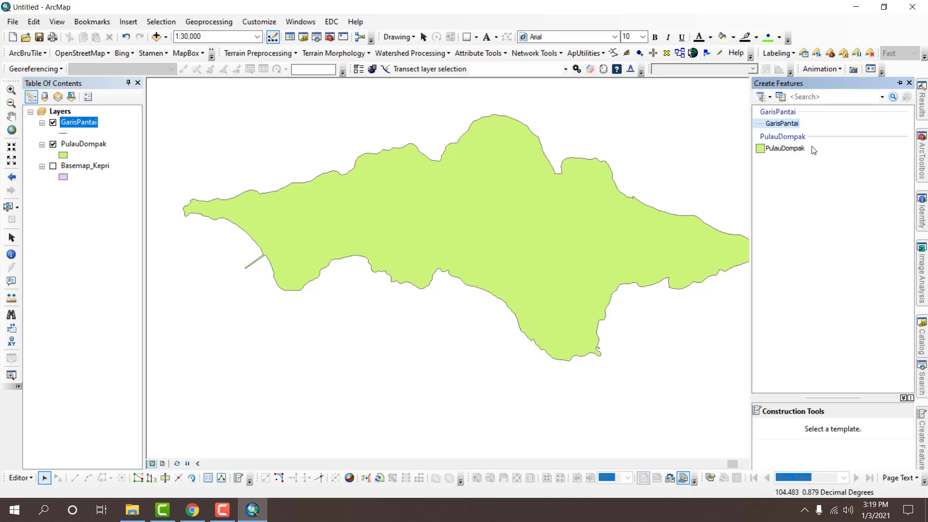
{"action": "left_click", "coordinate": [781, 124]}
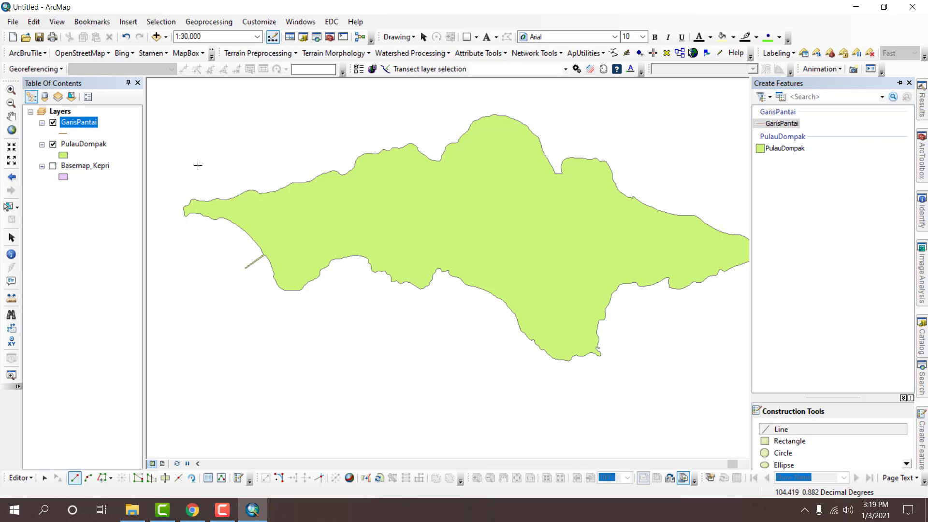
- Draw a trial GarisPantai polyline around the island's southern and eastern sides, and delete it
{"action": "scroll", "coordinate": [311, 241], "scroll_direction": "down", "scroll_amount": 2}
{"action": "scroll", "coordinate": [313, 241], "scroll_direction": "down", "scroll_amount": 4}
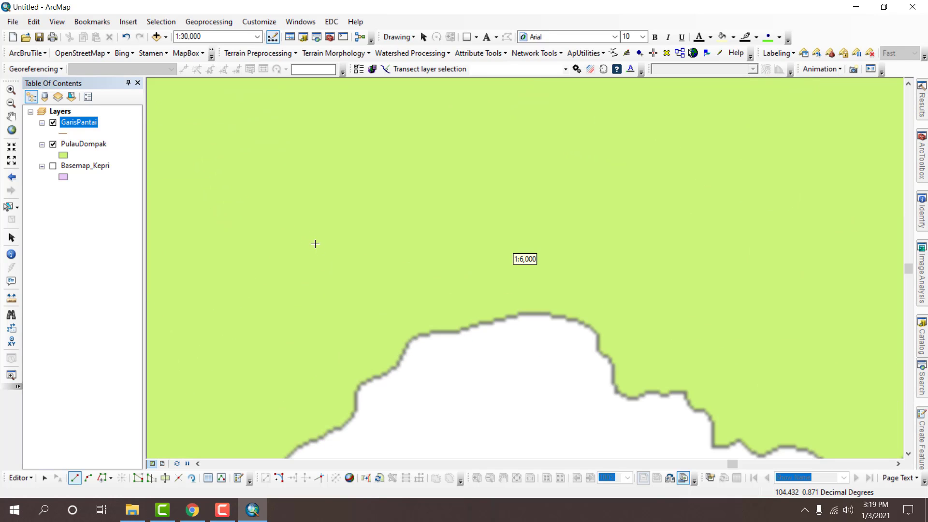
{"action": "scroll", "coordinate": [437, 266], "scroll_direction": "up", "scroll_amount": 5}
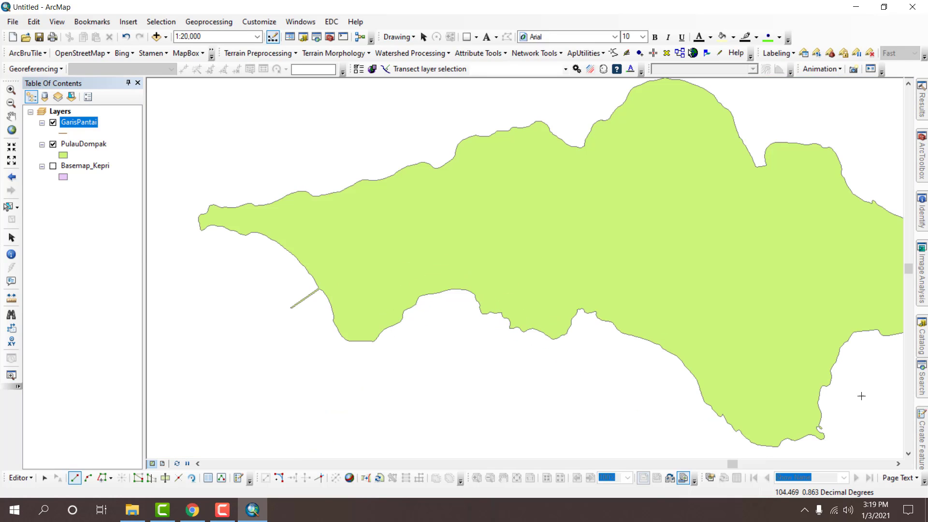
{"action": "left_click", "coordinate": [238, 475]}
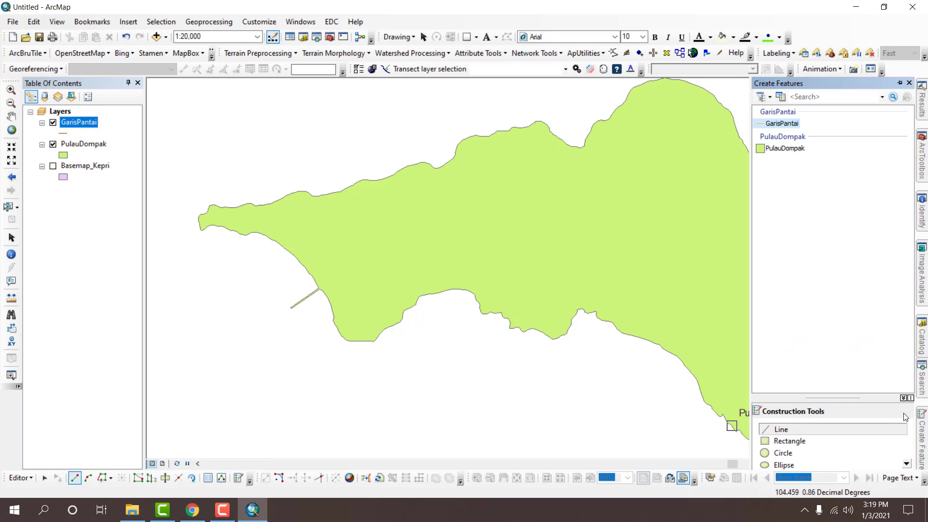
{"action": "scroll", "coordinate": [445, 212], "scroll_direction": "up", "scroll_amount": 2}
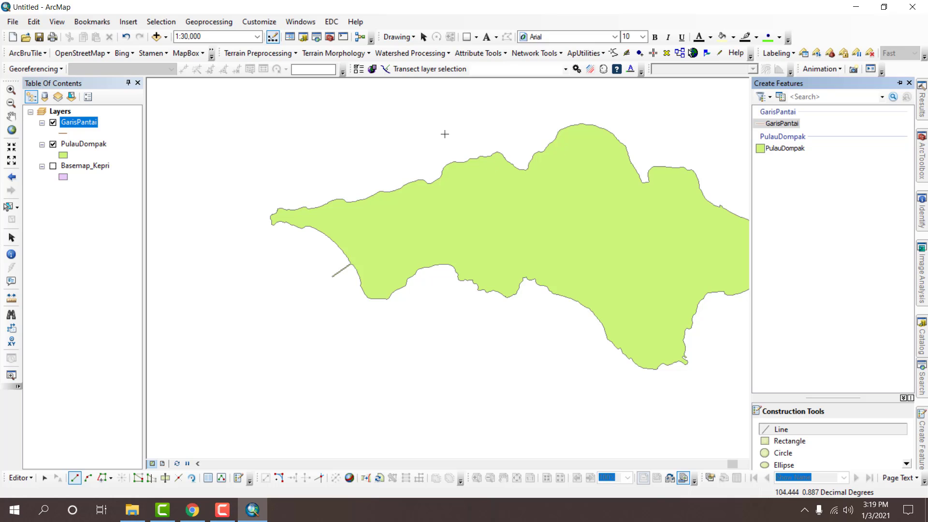
{"action": "left_click", "coordinate": [234, 288]}
{"action": "left_click", "coordinate": [336, 366]}
{"action": "left_click", "coordinate": [466, 379]}
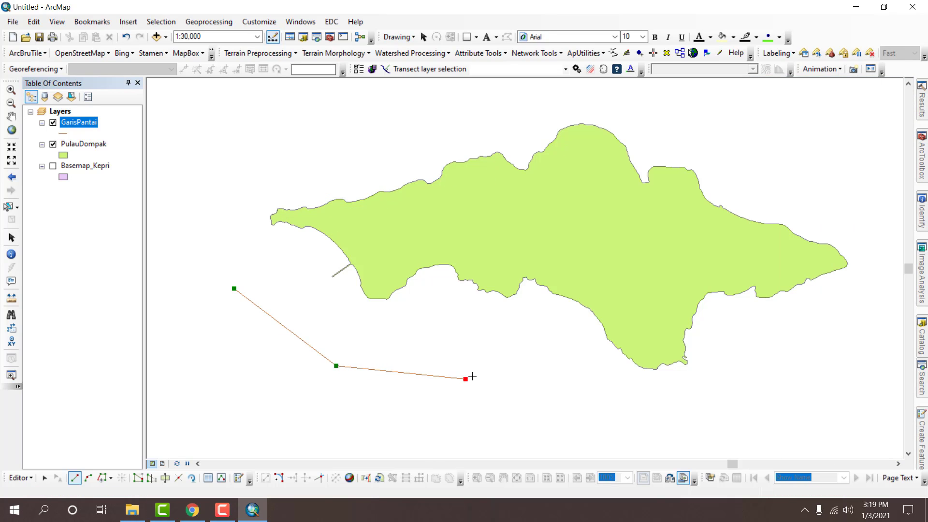
{"action": "left_click", "coordinate": [527, 370]}
{"action": "left_click", "coordinate": [578, 385]}
{"action": "left_click", "coordinate": [722, 407]}
{"action": "left_click", "coordinate": [822, 352]}
{"action": "left_click", "coordinate": [865, 290]}
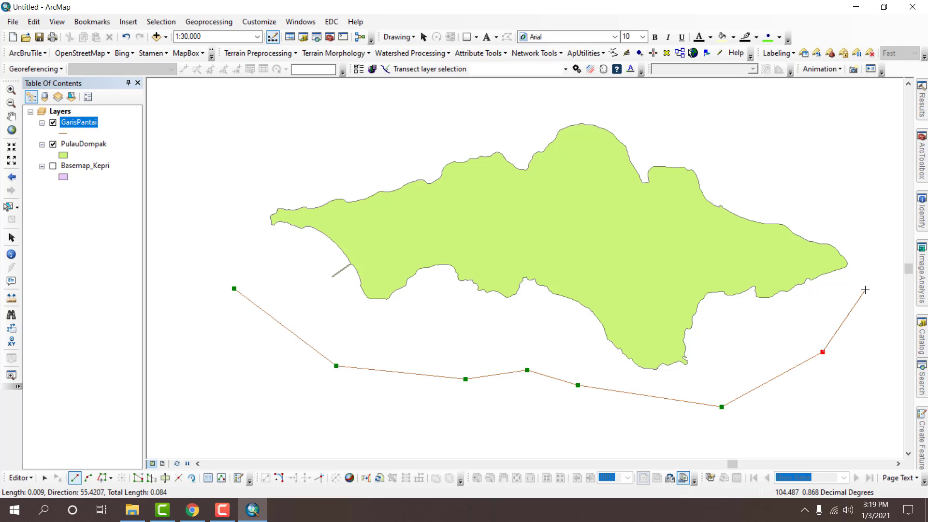
{"action": "left_click", "coordinate": [872, 215]}
{"action": "left_click", "coordinate": [797, 127]}
{"action": "double_click", "coordinate": [742, 119]}
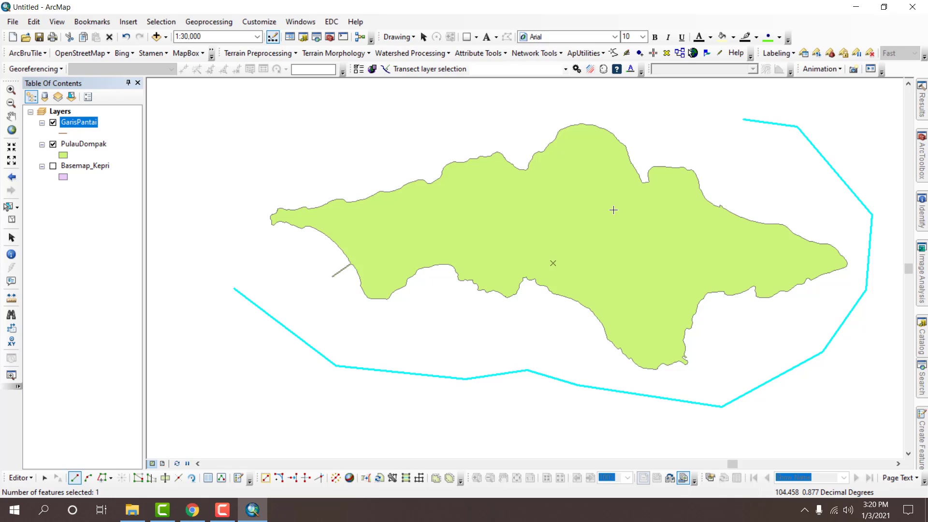
{"action": "key", "text": "Delete"}
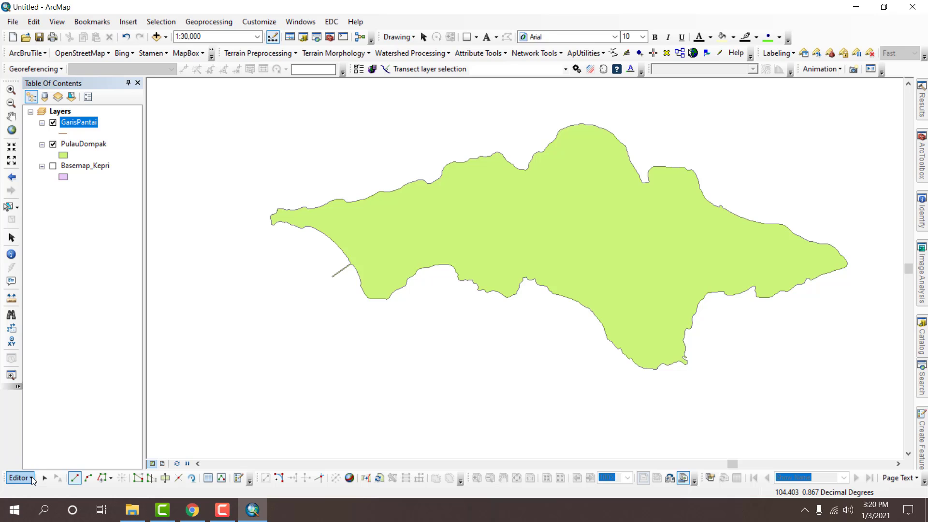
- Activate the Trace tool and start the GarisPantai line at the PulauDompak vertex on the island's northwestern tip
{"action": "left_click", "coordinate": [103, 478]}
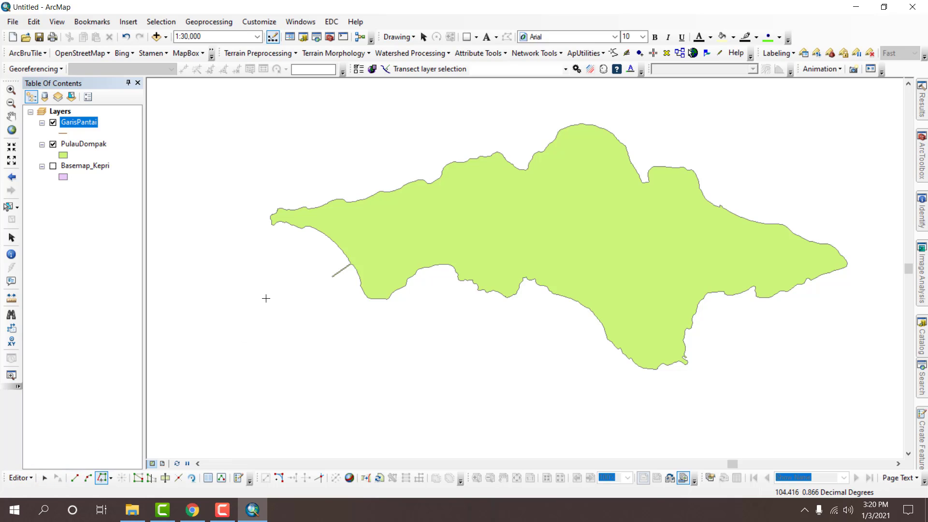
{"action": "scroll", "coordinate": [268, 206], "scroll_direction": "down", "scroll_amount": 5}
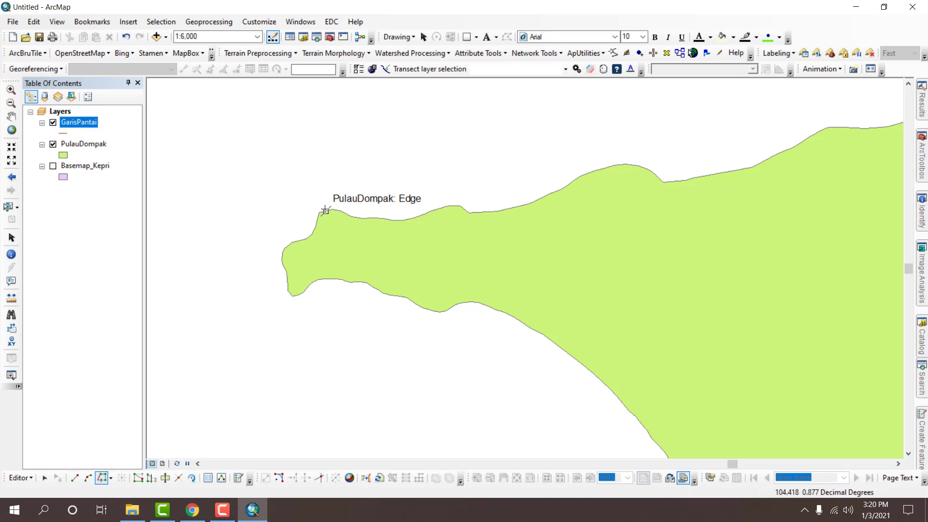
{"action": "scroll", "coordinate": [333, 202], "scroll_direction": "up", "scroll_amount": 3}
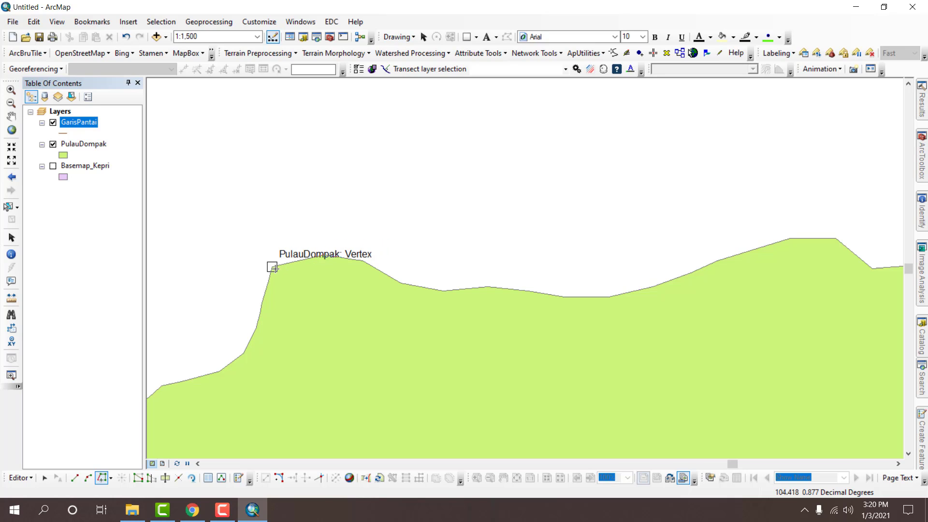
{"action": "scroll", "coordinate": [283, 193], "scroll_direction": "up", "scroll_amount": 1}
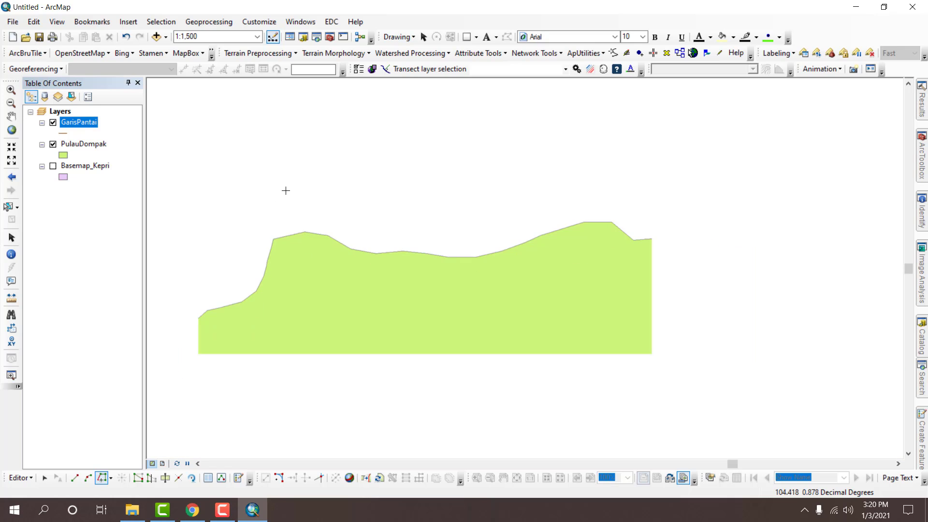
{"action": "scroll", "coordinate": [348, 158], "scroll_direction": "up", "scroll_amount": 1}
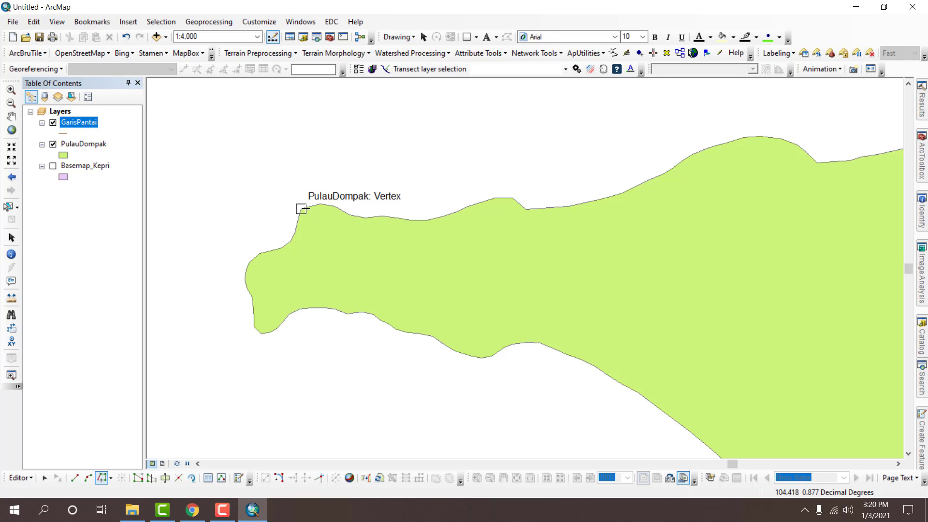
{"action": "left_click", "coordinate": [302, 209]}
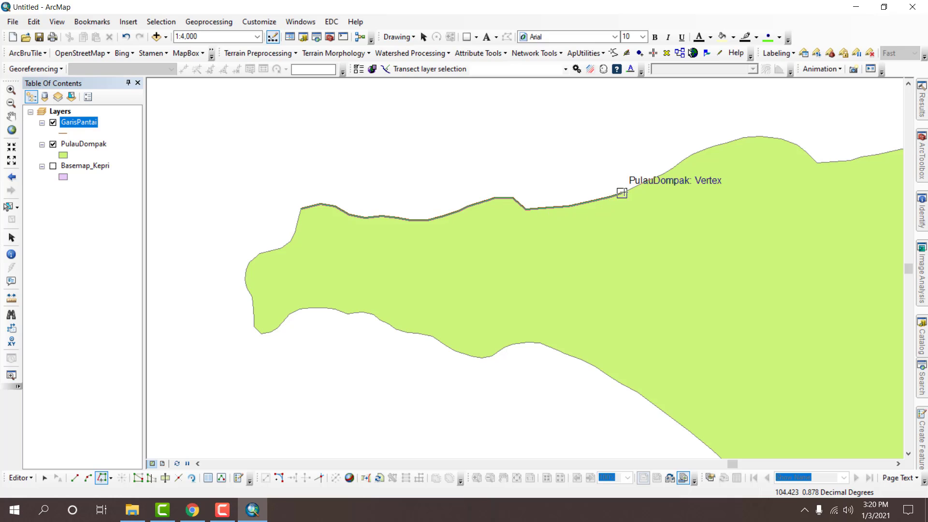
- Trace the entire PulauDompak edge around the island back to the starting vertex and finish the GarisPantai sketch
{"action": "scroll", "coordinate": [615, 181], "scroll_direction": "down", "scroll_amount": 2}
{"action": "scroll", "coordinate": [614, 181], "scroll_direction": "down", "scroll_amount": 4}
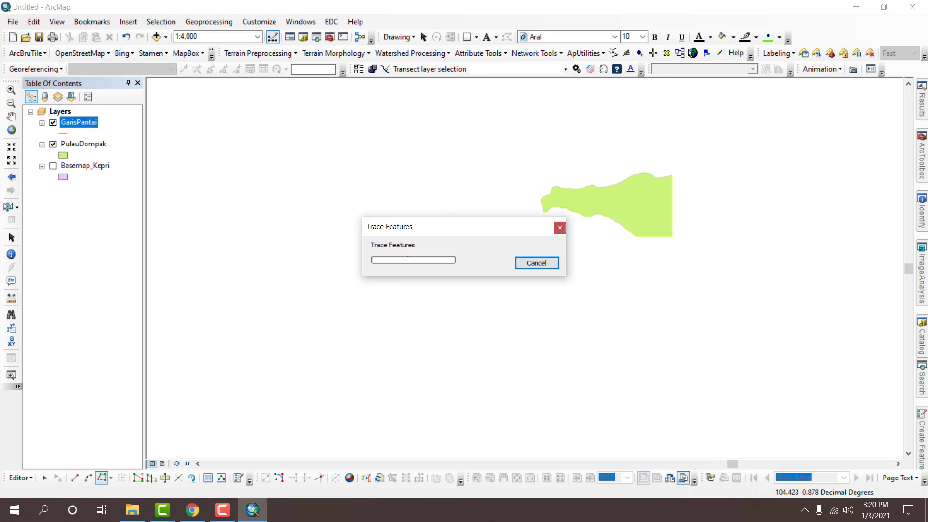
{"action": "scroll", "coordinate": [419, 230], "scroll_direction": "down", "scroll_amount": 4}
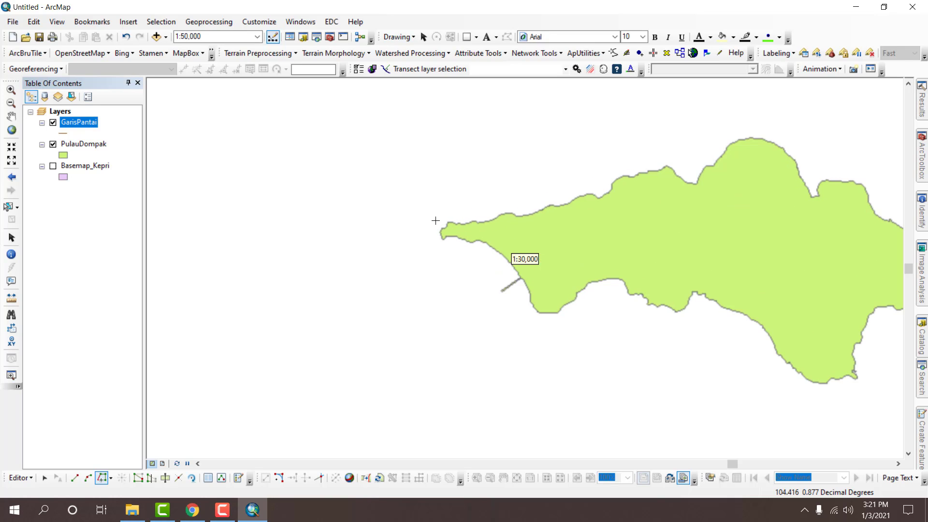
{"action": "scroll", "coordinate": [435, 220], "scroll_direction": "down", "scroll_amount": 5}
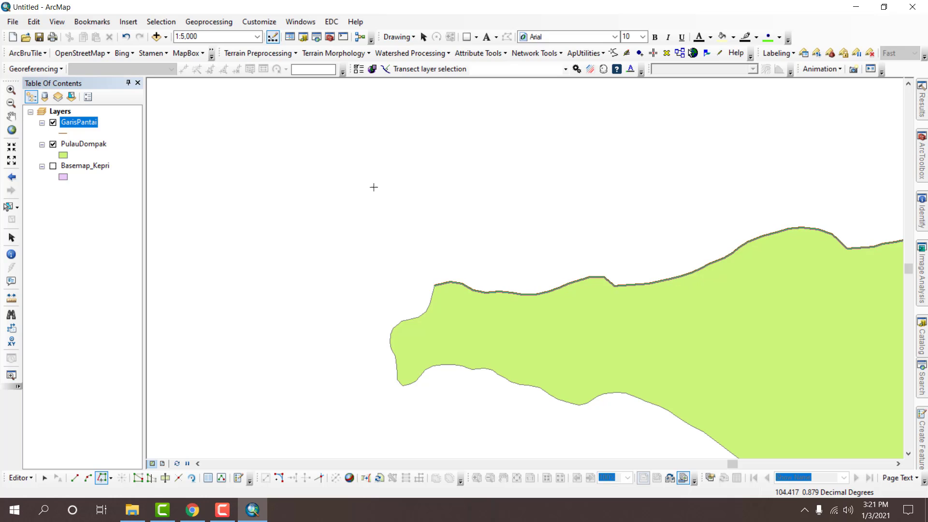
{"action": "scroll", "coordinate": [367, 180], "scroll_direction": "up", "scroll_amount": 3}
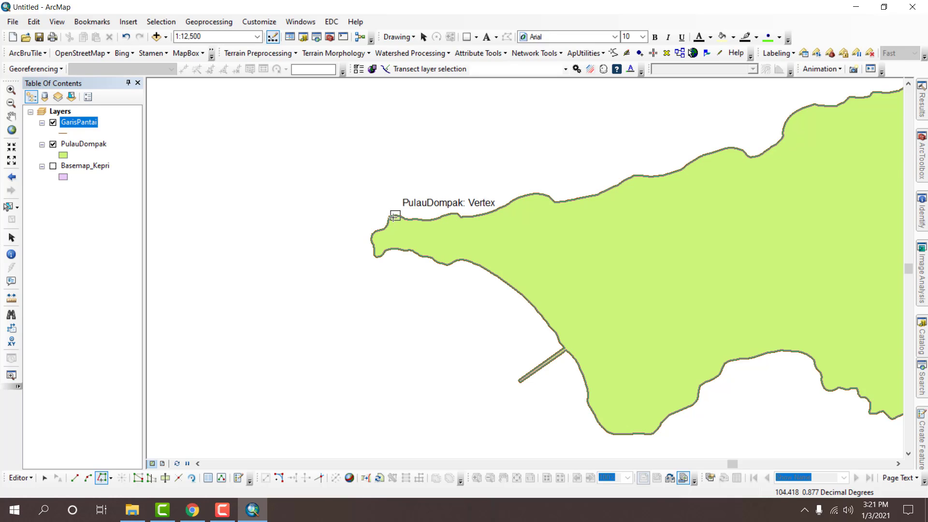
{"action": "scroll", "coordinate": [393, 217], "scroll_direction": "down", "scroll_amount": 4}
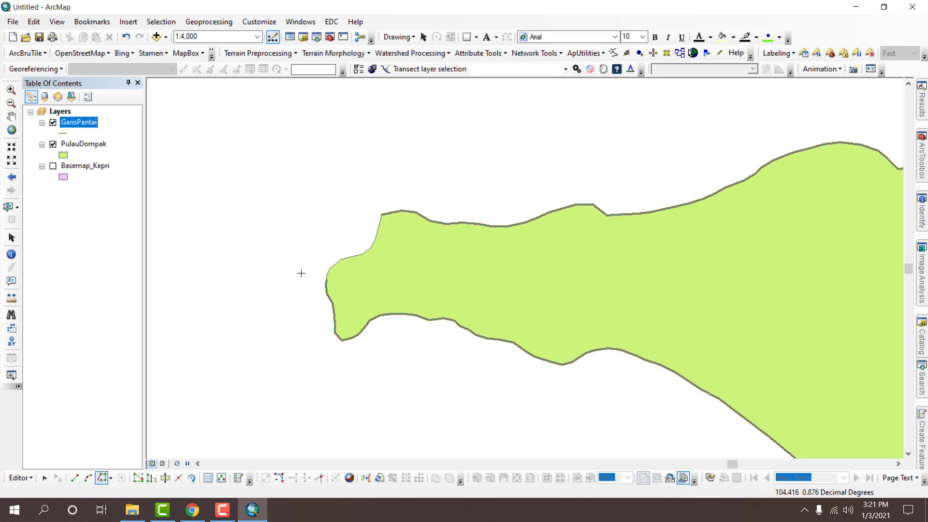
{"action": "left_click", "coordinate": [381, 215]}
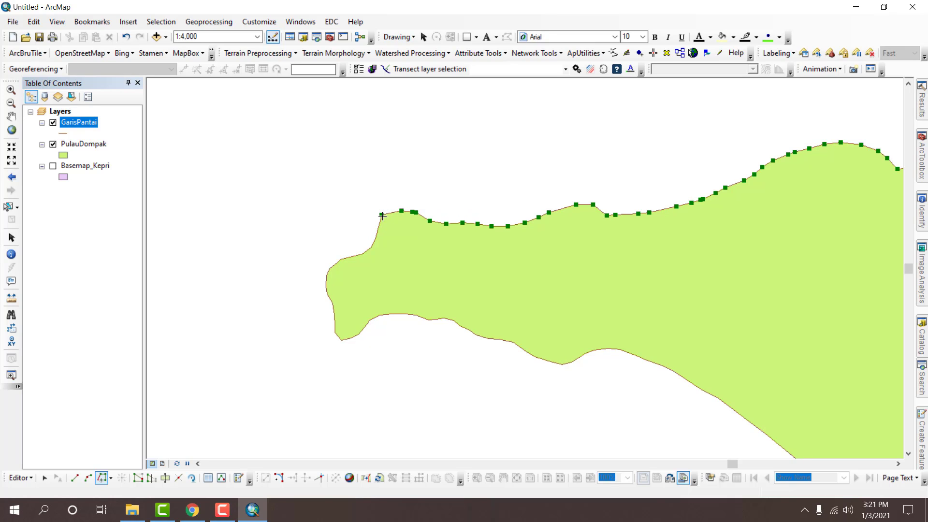
{"action": "right_click", "coordinate": [337, 233]}
{"action": "left_click", "coordinate": [401, 327]}
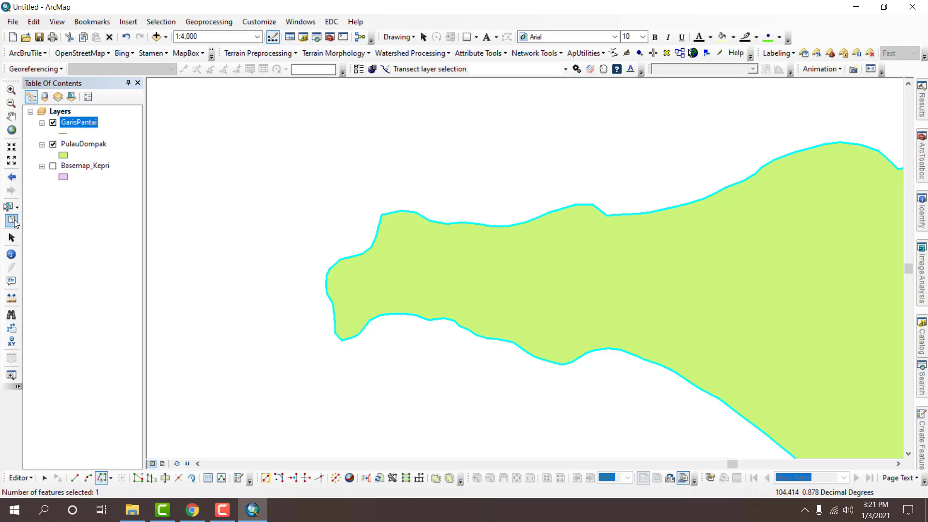
- Clear the selection of the traced coastline and stop the edit session, saving the edits to GarisPantai
{"action": "left_click", "coordinate": [13, 221]}
{"action": "right_click", "coordinate": [82, 122]}
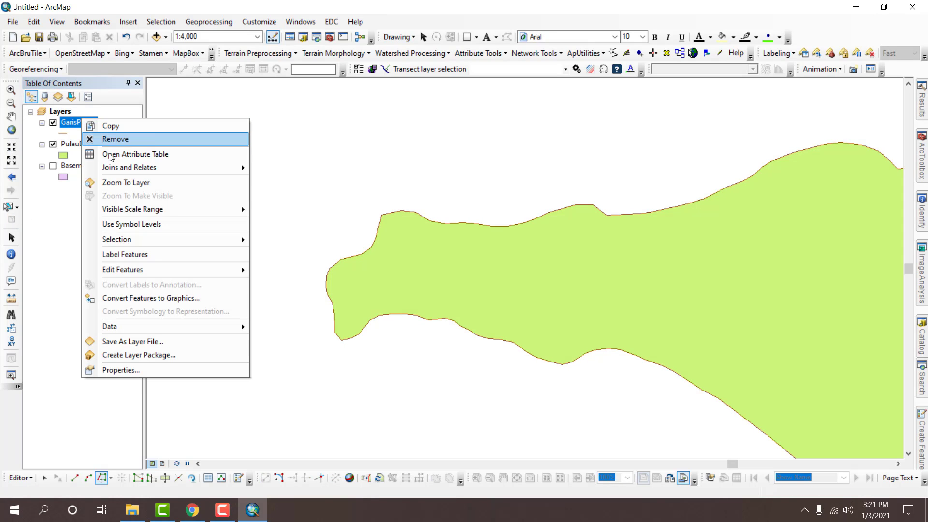
{"action": "left_click", "coordinate": [115, 183]}
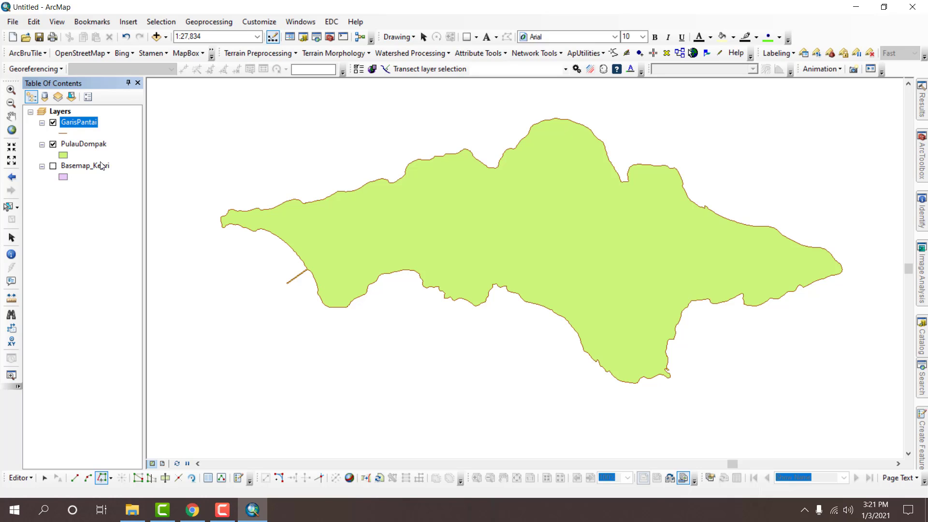
{"action": "left_click", "coordinate": [53, 145]}
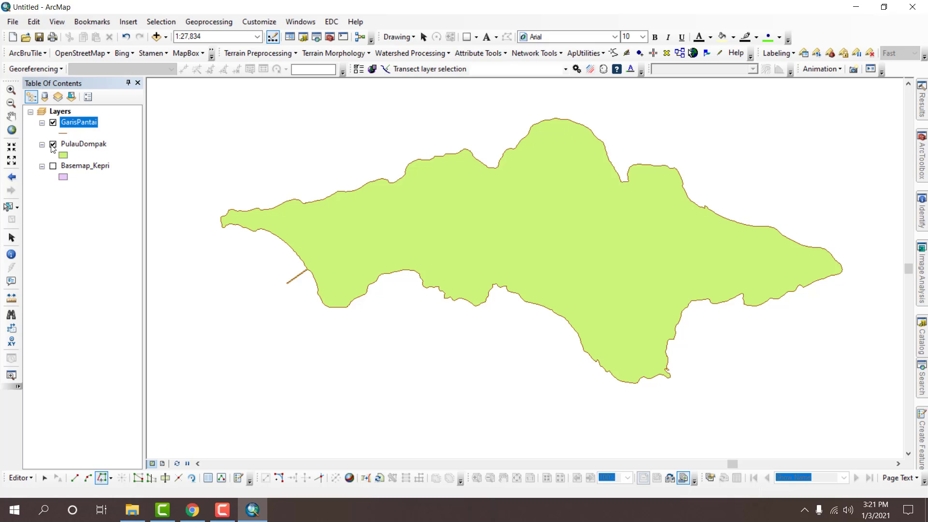
{"action": "left_click", "coordinate": [27, 475]}
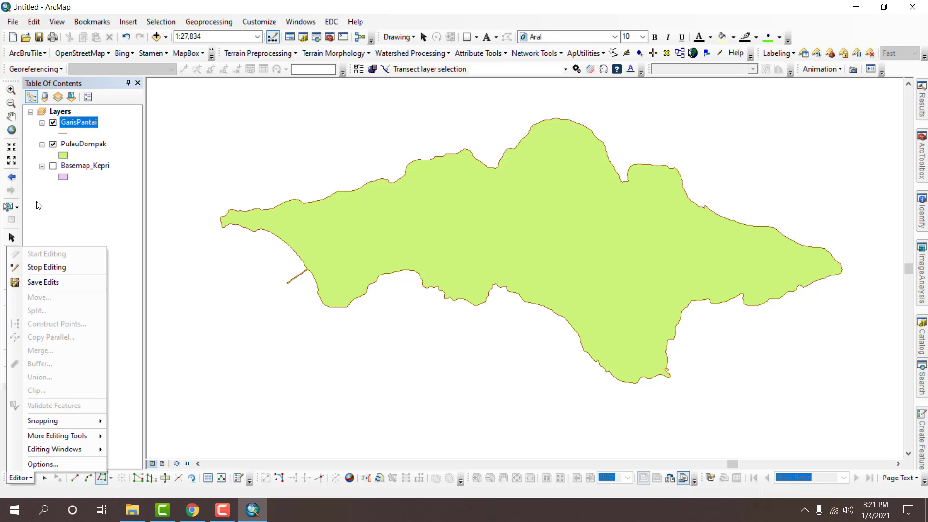
{"action": "left_click", "coordinate": [50, 262]}
{"action": "left_click", "coordinate": [429, 296]}
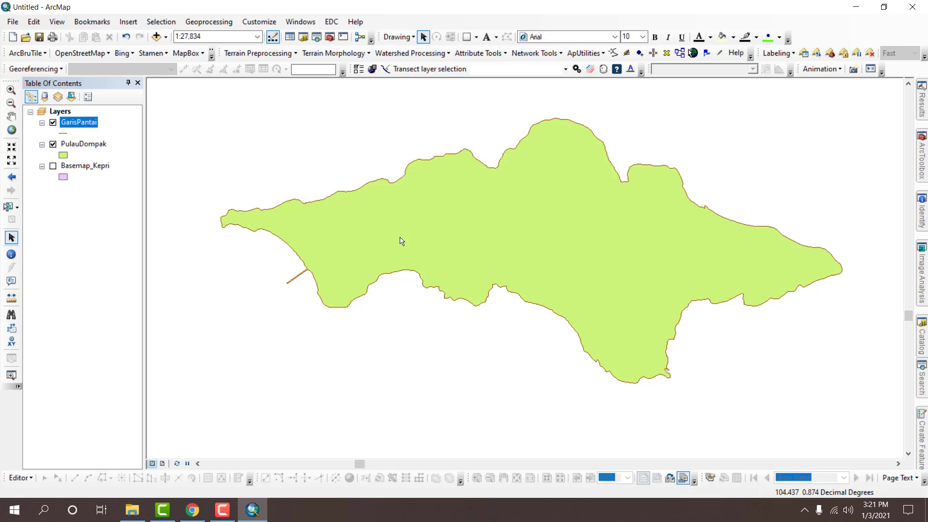
- Hide the GarisPantai layer and open the Polygon To Line tool from the Data Management Features toolset
{"action": "left_click", "coordinate": [52, 123]}
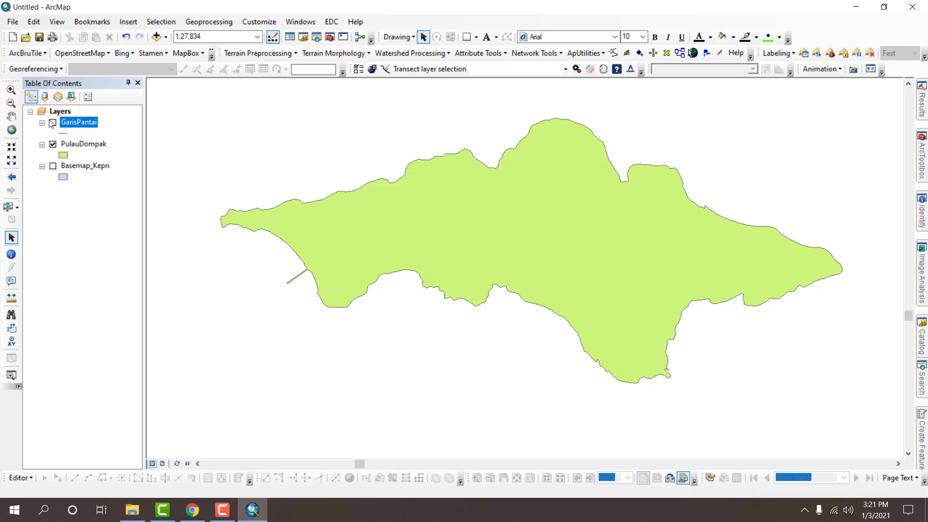
{"action": "left_click", "coordinate": [329, 38]}
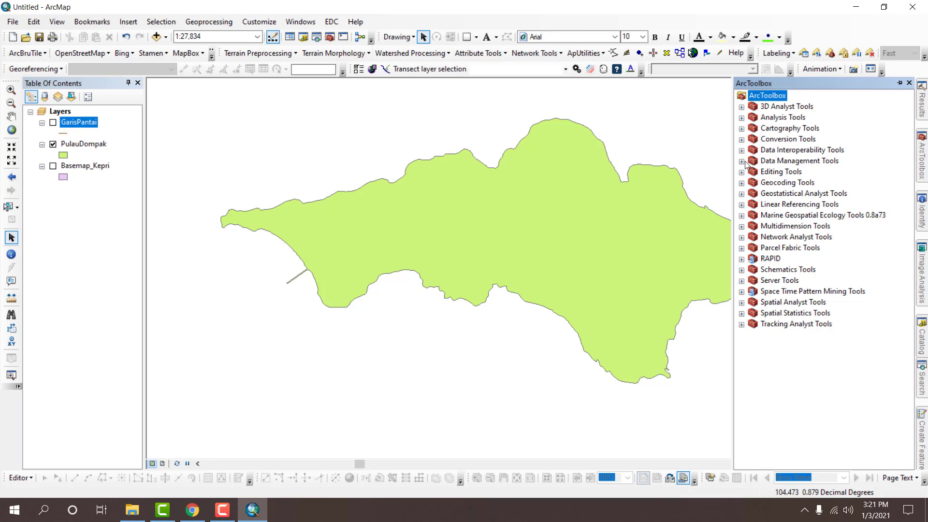
{"action": "left_click", "coordinate": [762, 163]}
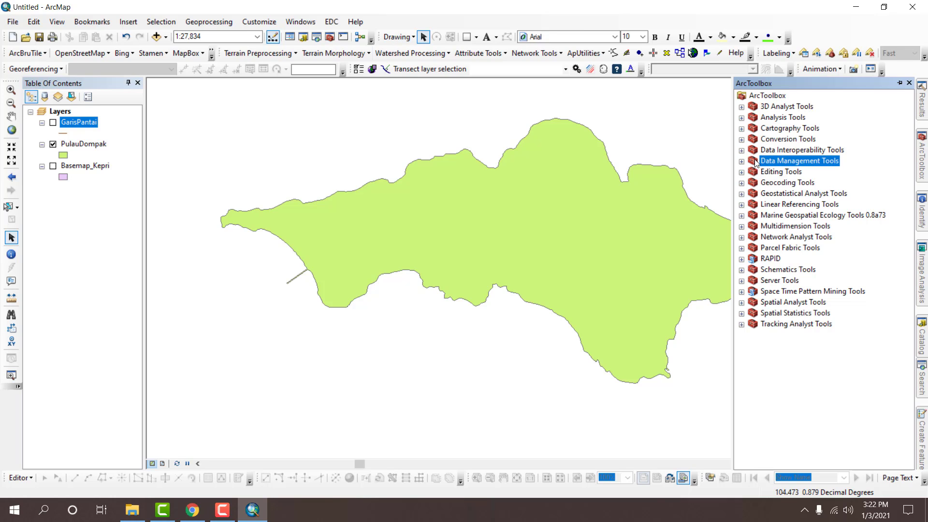
{"action": "double_click", "coordinate": [756, 163]}
{"action": "left_click", "coordinate": [785, 205]}
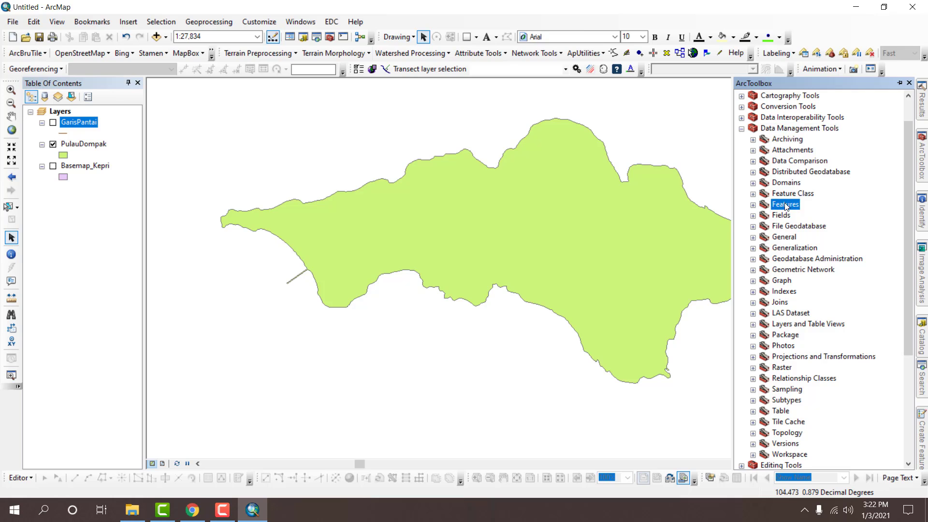
{"action": "double_click", "coordinate": [785, 205]}
{"action": "scroll", "coordinate": [799, 241], "scroll_direction": "down", "scroll_amount": 2}
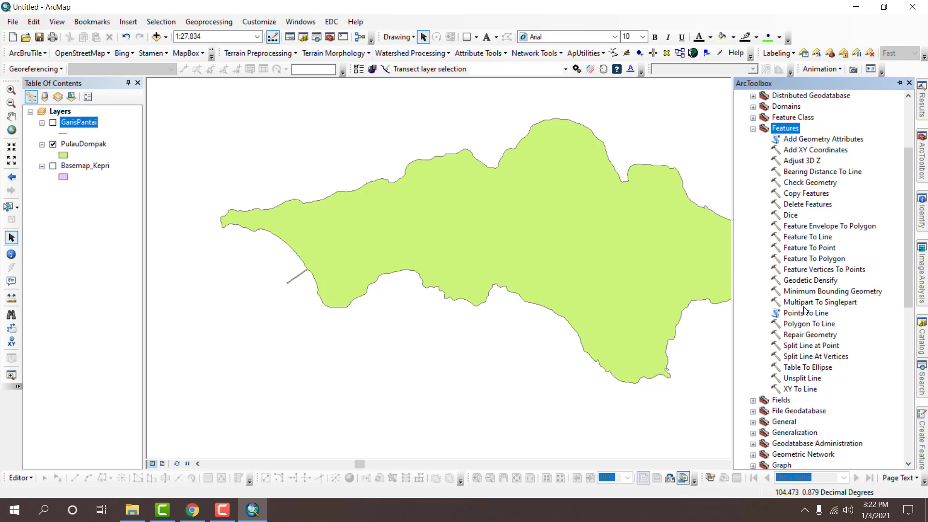
{"action": "double_click", "coordinate": [793, 324]}
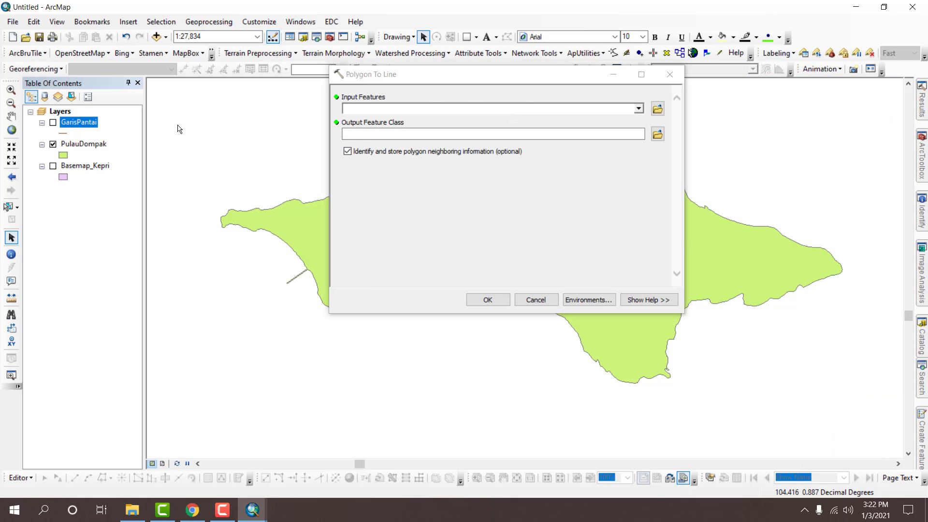
- Convert PulauDompak to a line with Polygon To Line, saving the output as GarisPantaiPulauDompak in the Data SHP folder
{"action": "left_click_drag", "start_coordinate": [78, 145], "coordinate": [389, 116]}
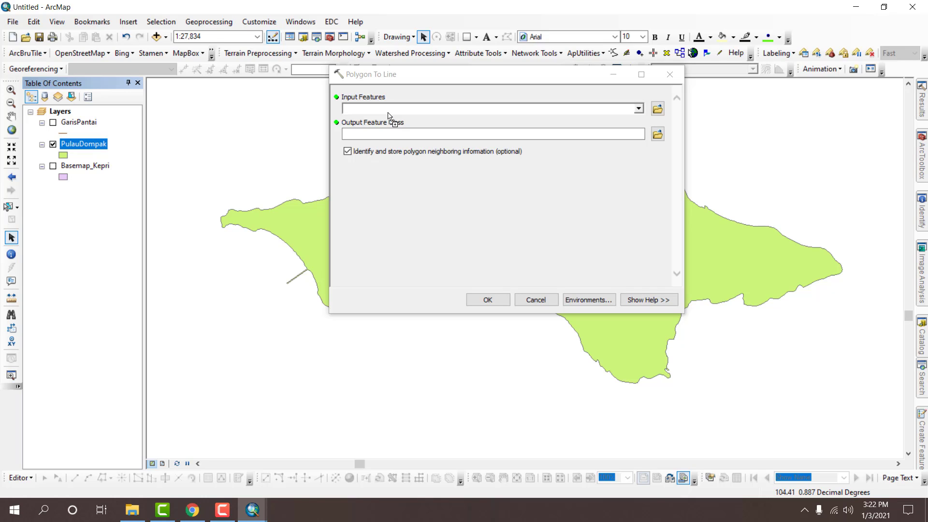
{"action": "left_click_drag", "start_coordinate": [389, 116], "coordinate": [483, 109]}
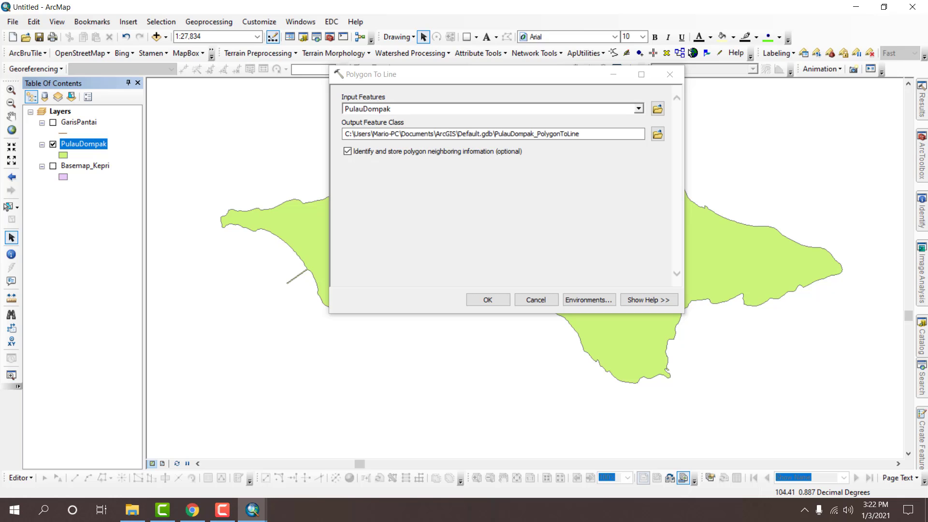
{"action": "left_click", "coordinate": [658, 134]}
{"action": "left_click", "coordinate": [495, 119]}
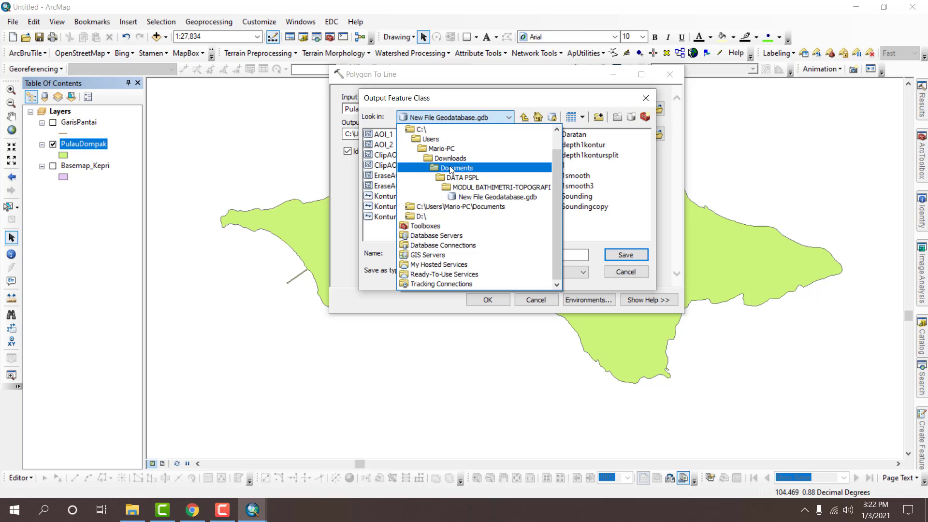
{"action": "left_click", "coordinate": [449, 167]}
{"action": "double_click", "coordinate": [401, 135]}
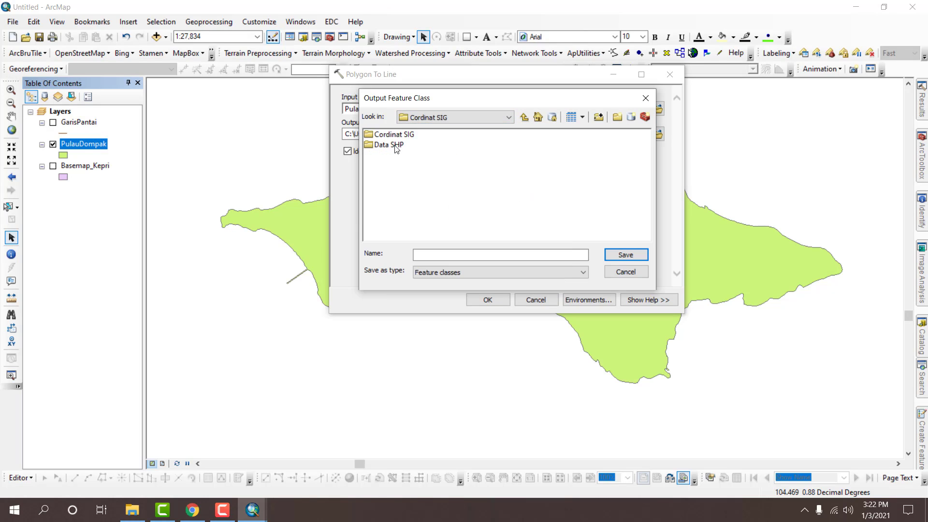
{"action": "double_click", "coordinate": [400, 145]}
{"action": "left_click", "coordinate": [463, 258]}
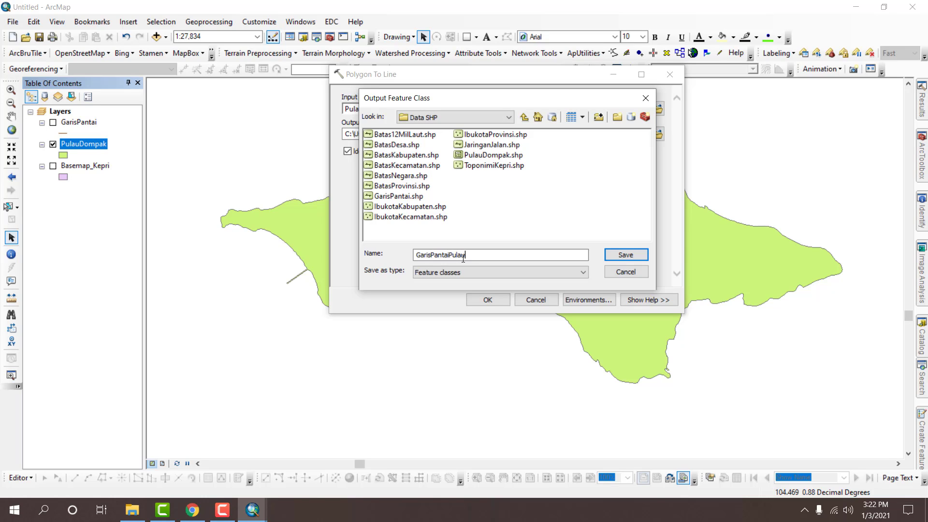
{"action": "key", "text": "Return"}
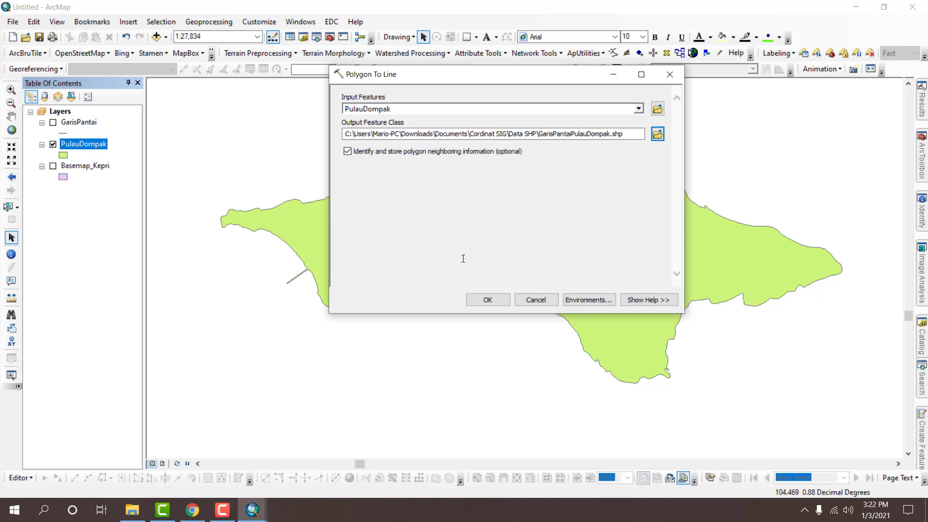
{"action": "left_click", "coordinate": [489, 300]}
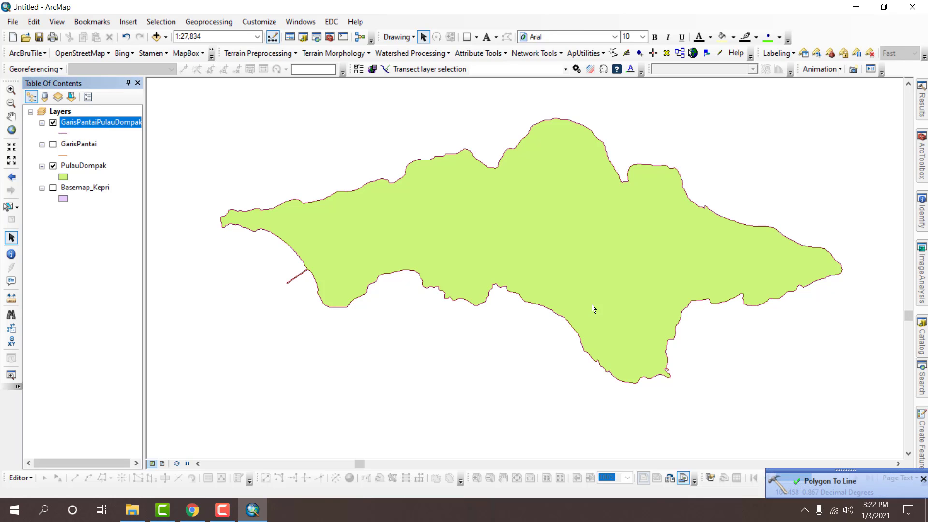
- Compare the GarisPantaiPulauDompak line with the PulauDompak polygon by switching each layer's visibility
{"action": "left_click", "coordinate": [53, 165]}
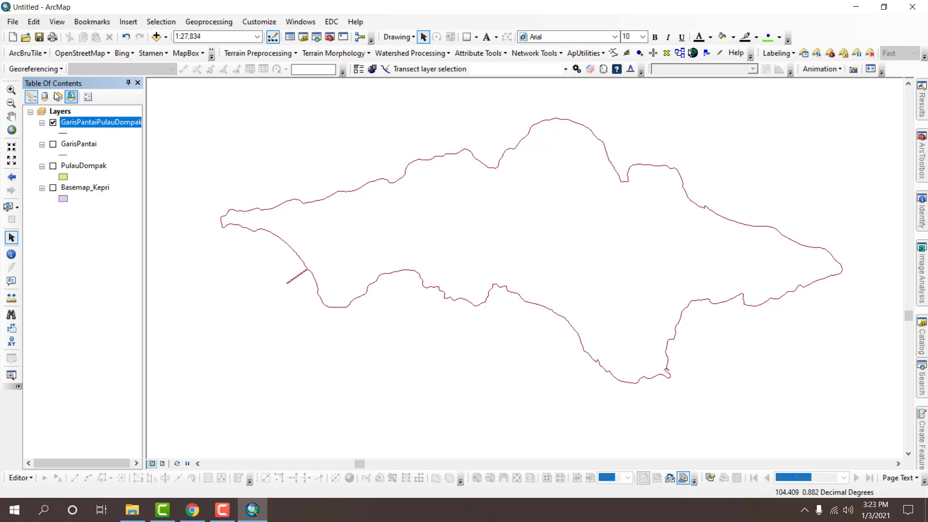
{"action": "left_click", "coordinate": [63, 133]}
{"action": "left_click", "coordinate": [53, 166]}
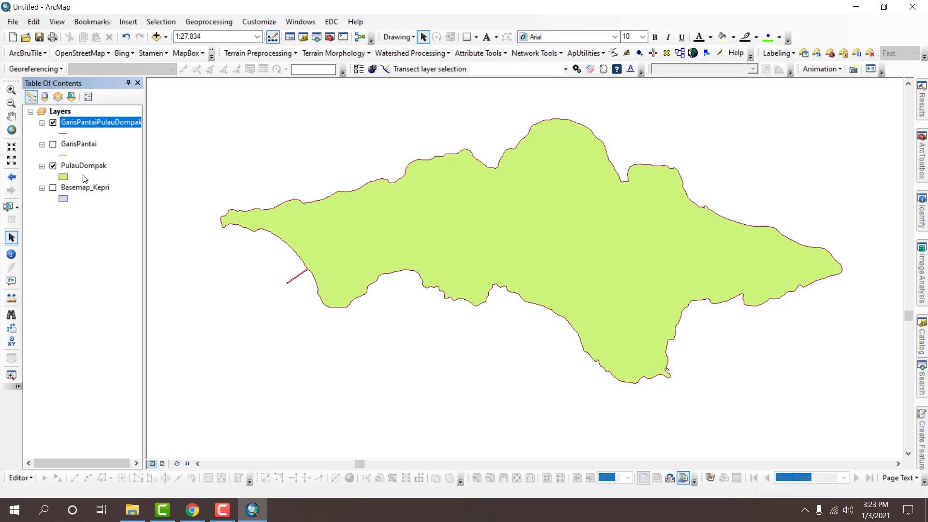
{"action": "left_click", "coordinate": [53, 123]}
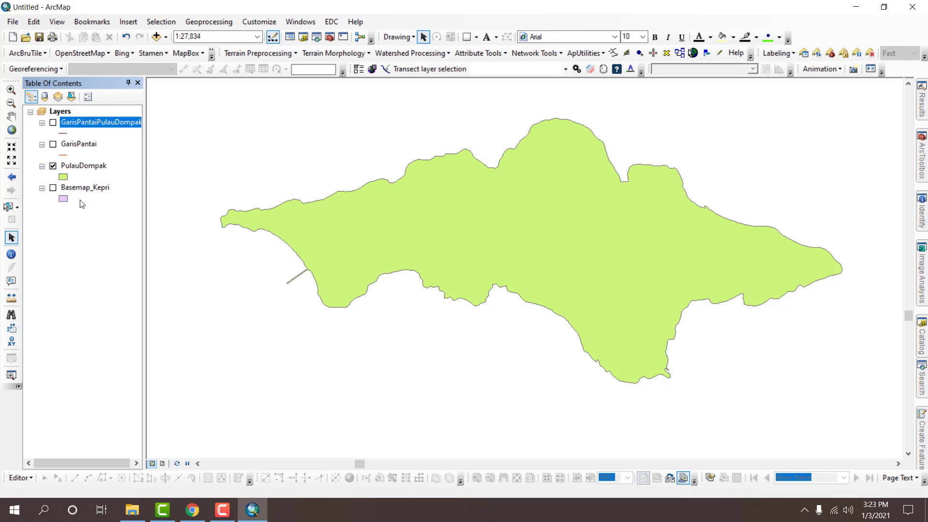
{"action": "left_click", "coordinate": [53, 166]}
{"action": "left_click", "coordinate": [53, 167]}
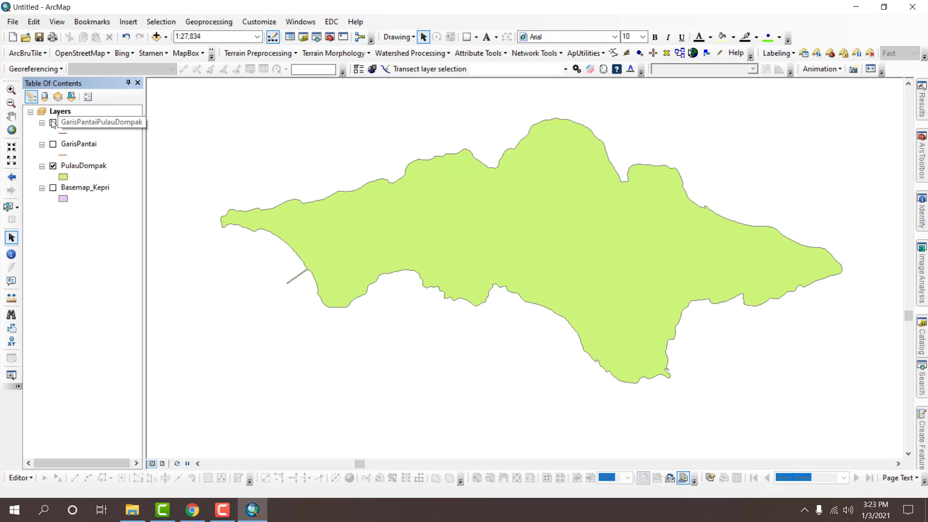
- Leave only the PulauDompak polygon displayed and open the Feature Vertices To Points tool from the Features toolset
{"action": "left_click", "coordinate": [53, 123]}
{"action": "left_click", "coordinate": [53, 122]}
{"action": "left_click", "coordinate": [73, 122]}
{"action": "left_click", "coordinate": [76, 167]}
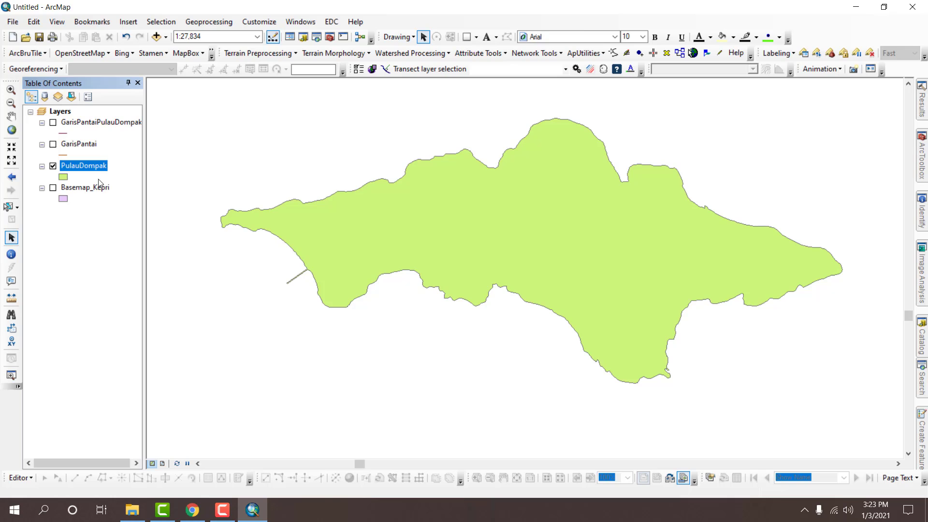
{"action": "left_click", "coordinate": [330, 37]}
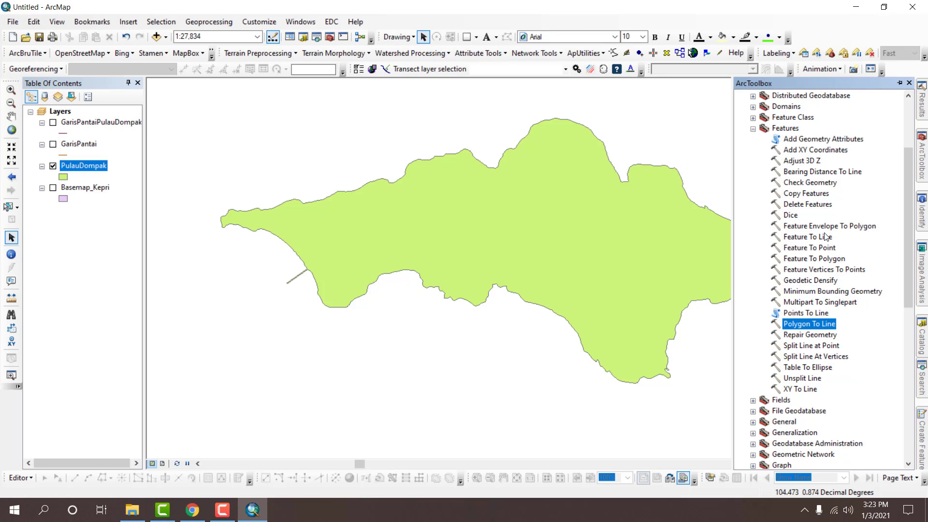
{"action": "scroll", "coordinate": [827, 236], "scroll_direction": "down", "scroll_amount": 2}
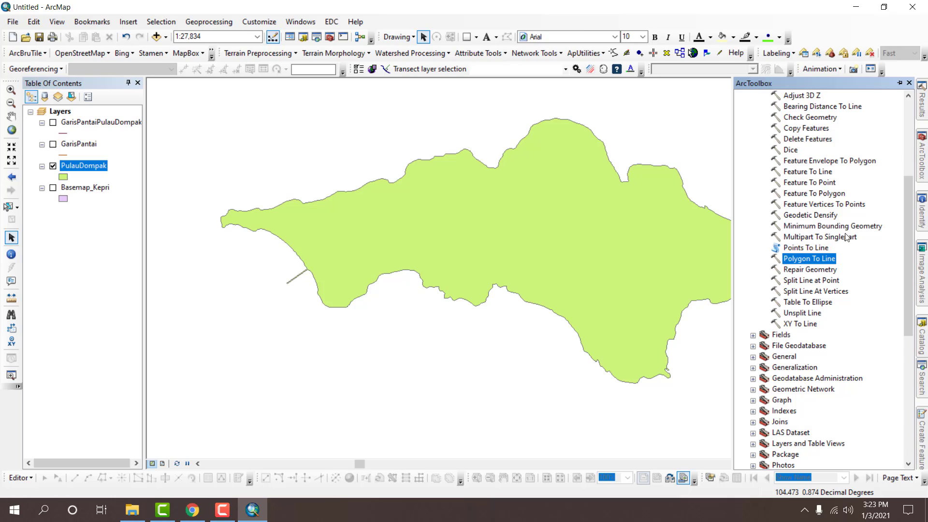
{"action": "left_click", "coordinate": [833, 209]}
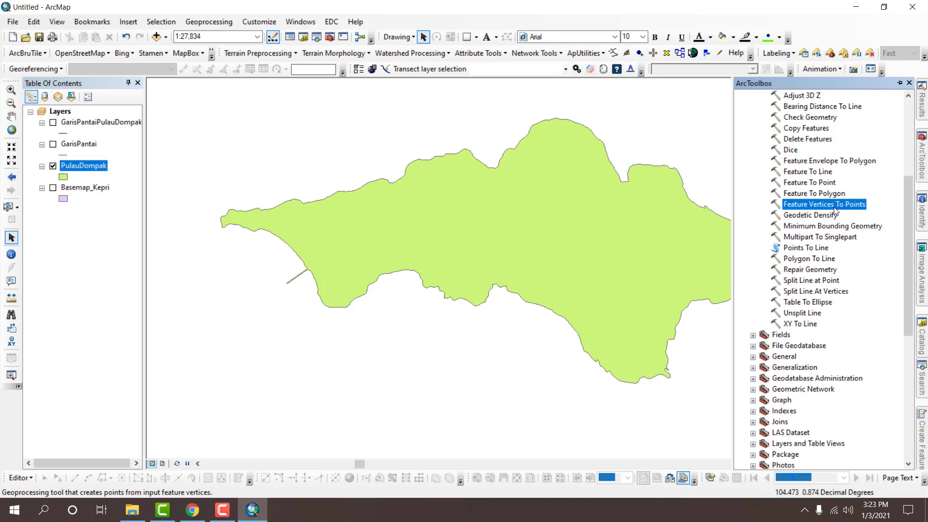
{"action": "double_click", "coordinate": [833, 208]}
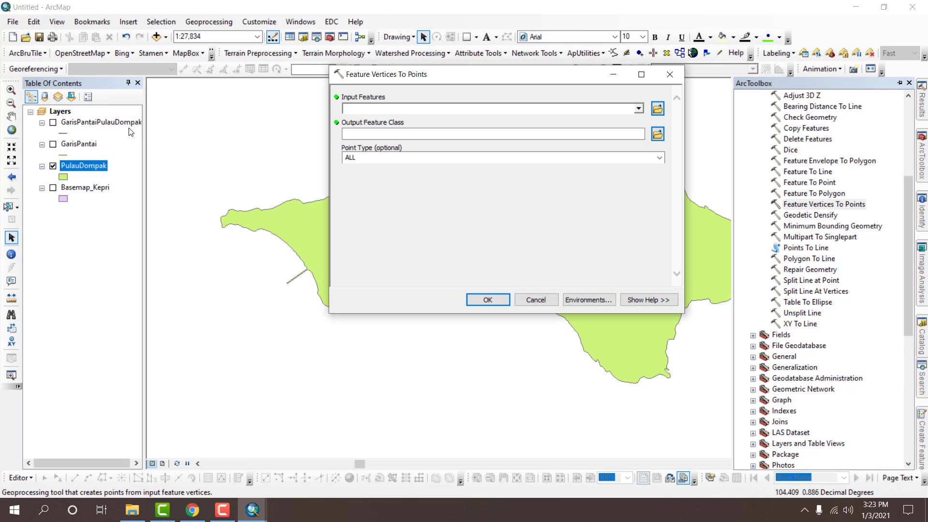
- Convert the vertices of PulauDompak to points with point type ALL, saving the output as PulauDompakPoints in the Data SHP folder
{"action": "left_click_drag", "start_coordinate": [87, 166], "coordinate": [370, 111]}
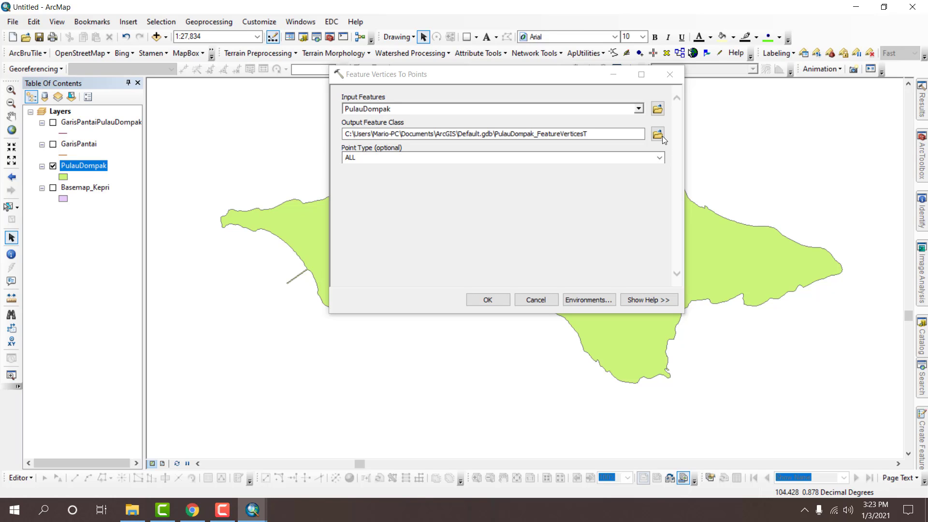
{"action": "left_click", "coordinate": [613, 192]}
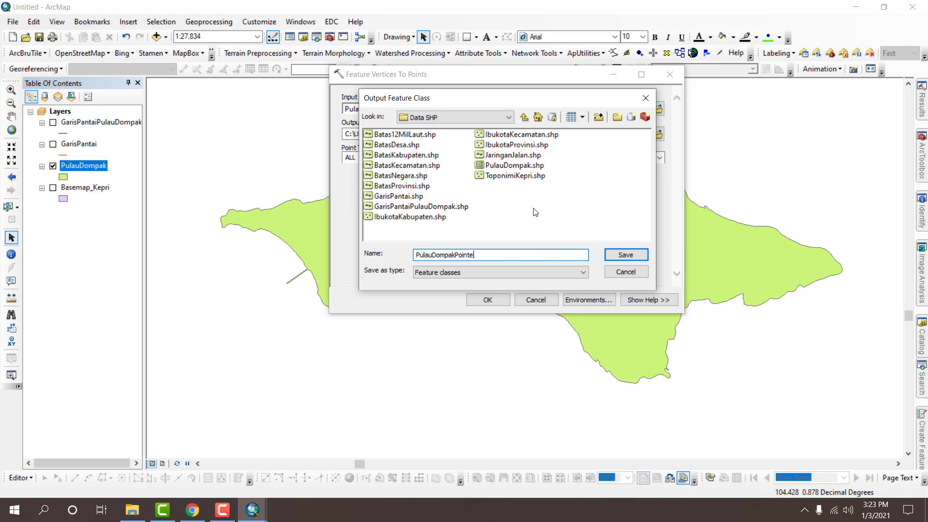
{"action": "key", "text": "Return"}
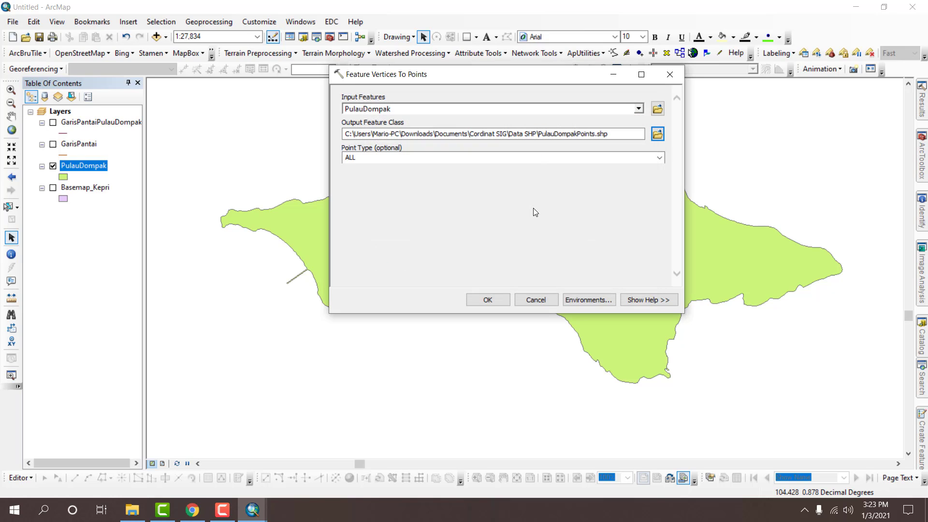
{"action": "left_click", "coordinate": [502, 297]}
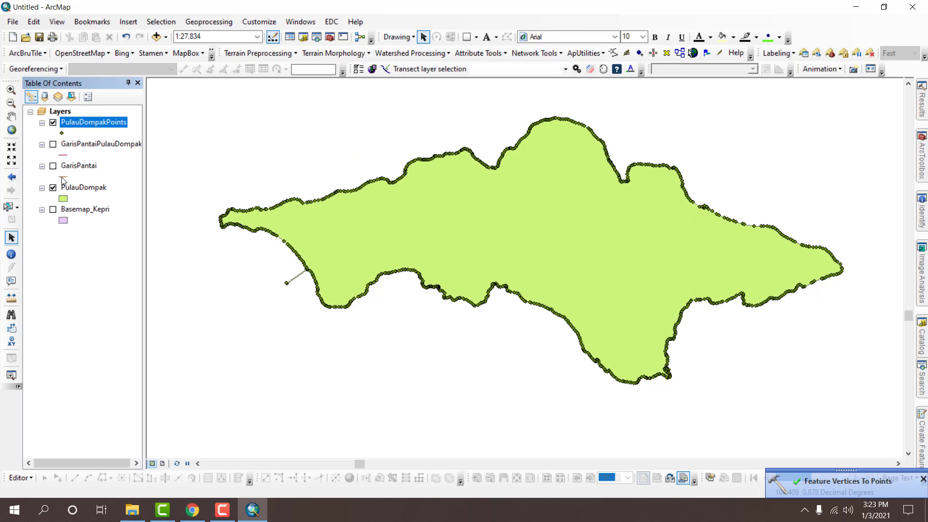
- Hide the PulauDompak polygon and inspect the PulauDompakPoints vertices along the coastline, both close up and at the layer's full extent
{"action": "left_click", "coordinate": [53, 187]}
{"action": "scroll", "coordinate": [587, 208], "scroll_direction": "up", "scroll_amount": 3}
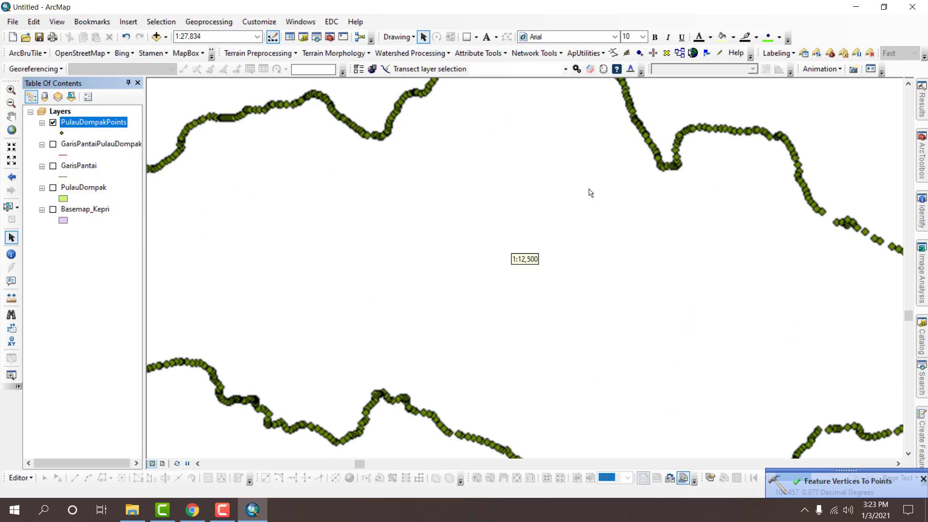
{"action": "left_click", "coordinate": [11, 116]}
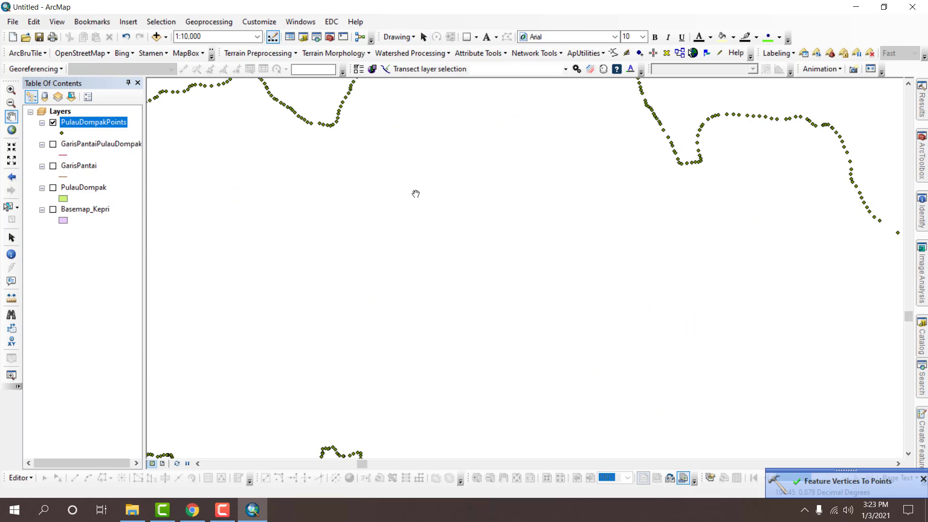
{"action": "left_click_drag", "start_coordinate": [416, 193], "coordinate": [327, 366]}
{"action": "left_click_drag", "start_coordinate": [540, 372], "coordinate": [452, 276]}
{"action": "left_click_drag", "start_coordinate": [653, 397], "coordinate": [404, 233]}
{"action": "left_click_drag", "start_coordinate": [415, 280], "coordinate": [693, 190]}
{"action": "left_click_drag", "start_coordinate": [484, 357], "coordinate": [515, 433]}
{"action": "left_click_drag", "start_coordinate": [184, 82], "coordinate": [147, 130]}
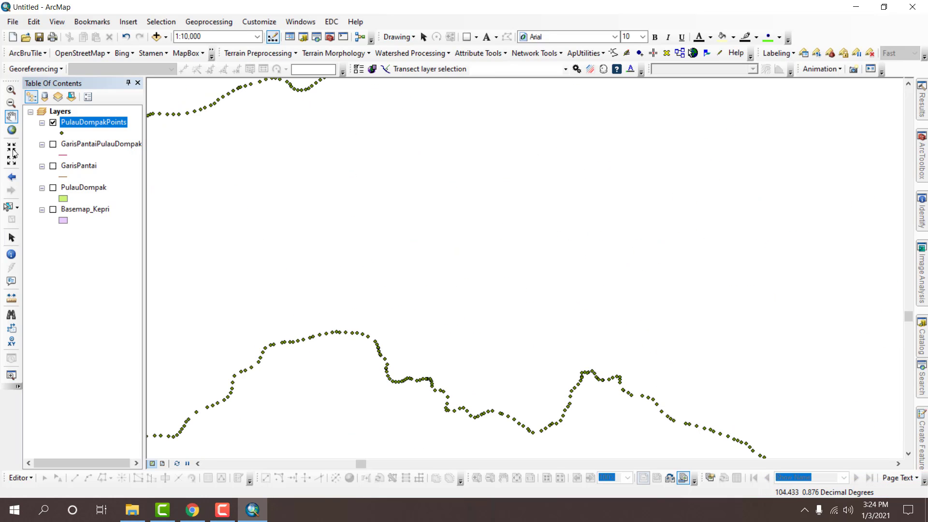
{"action": "right_click", "coordinate": [128, 126]}
{"action": "left_click", "coordinate": [160, 187]}
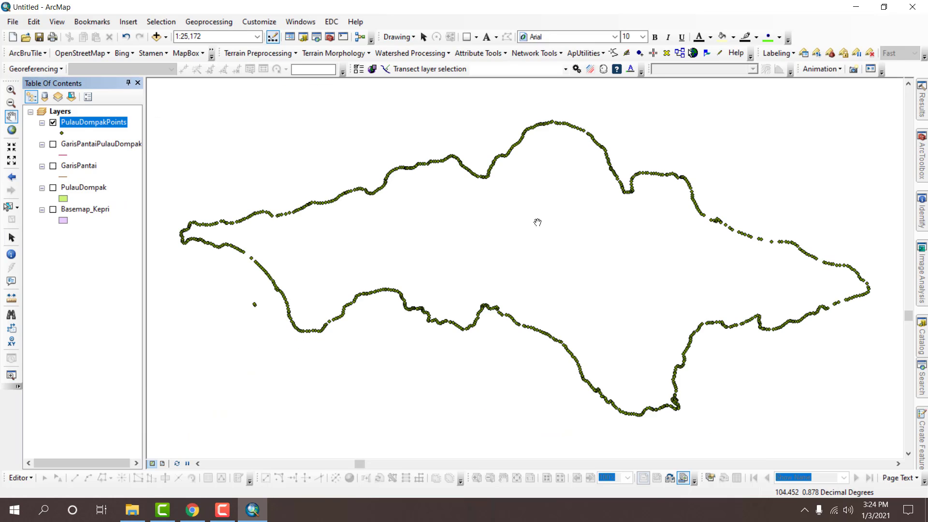
{"action": "left_click_drag", "start_coordinate": [613, 207], "coordinate": [557, 186]}
{"action": "left_click_drag", "start_coordinate": [466, 201], "coordinate": [614, 240]}
{"action": "left_click_drag", "start_coordinate": [547, 260], "coordinate": [458, 245]}
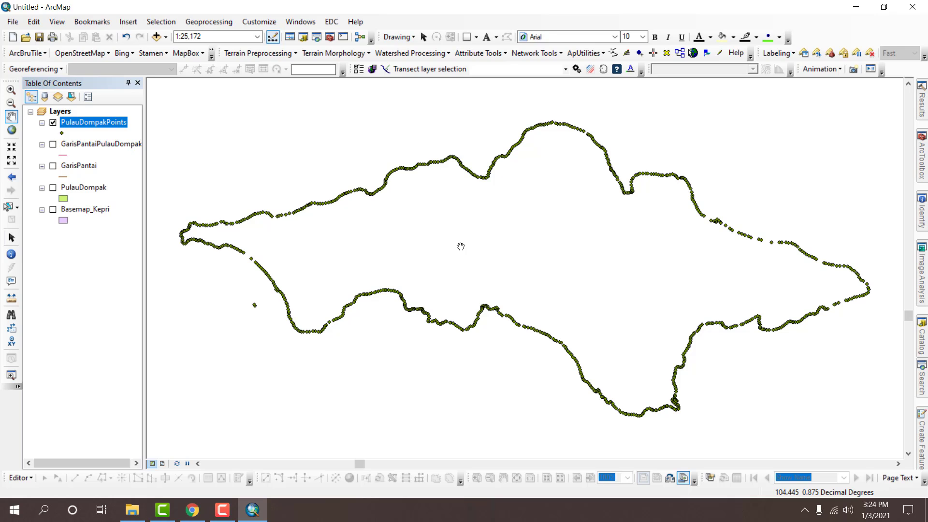
- Display the GarisPantaiPulauDompak line instead of PulauDompakPoints and look over the point and line conversion tools in the Features toolset
{"action": "left_click", "coordinate": [54, 123]}
{"action": "left_click", "coordinate": [53, 144]}
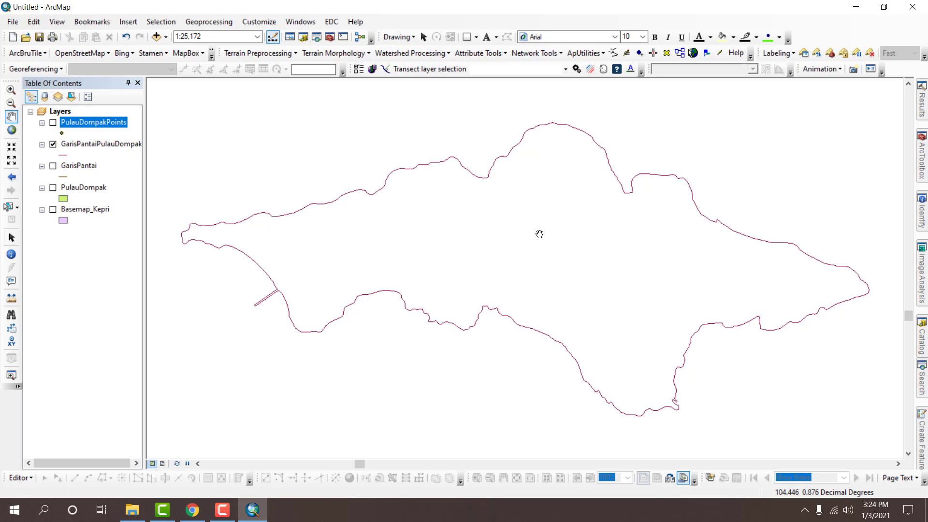
{"action": "left_click", "coordinate": [921, 157]}
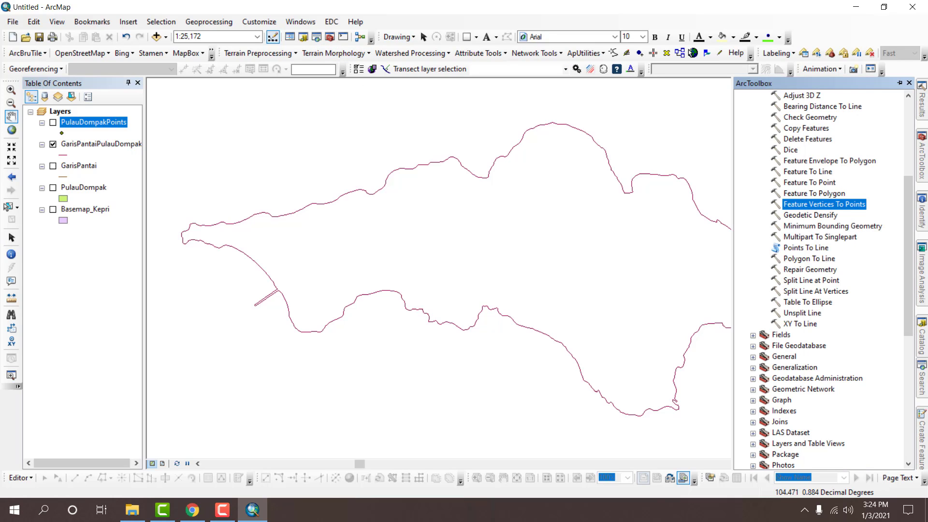
{"action": "left_click", "coordinate": [813, 248]}
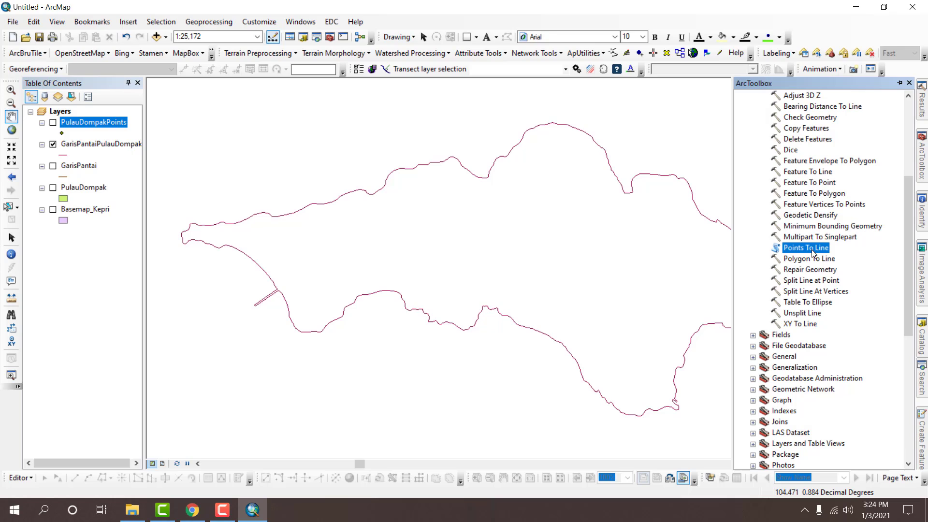
{"action": "left_click", "coordinate": [824, 207]}
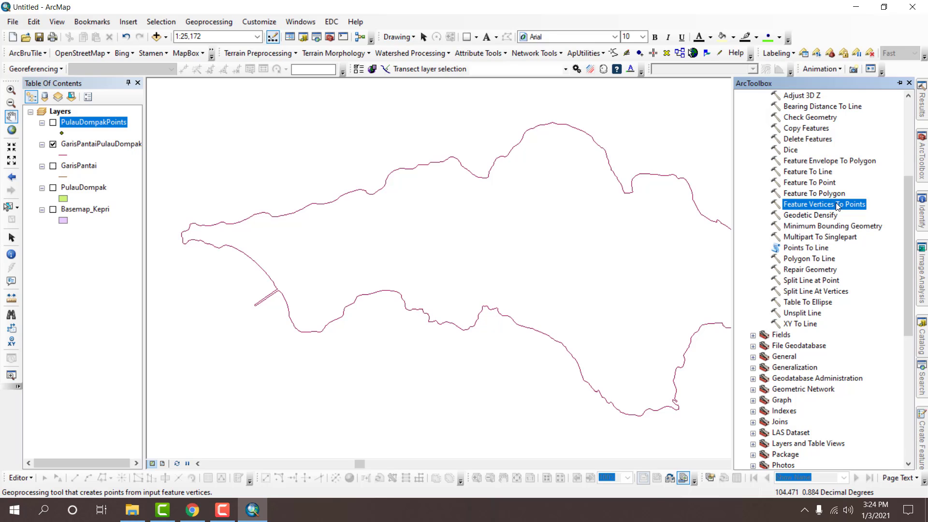
{"action": "left_click", "coordinate": [820, 184]}
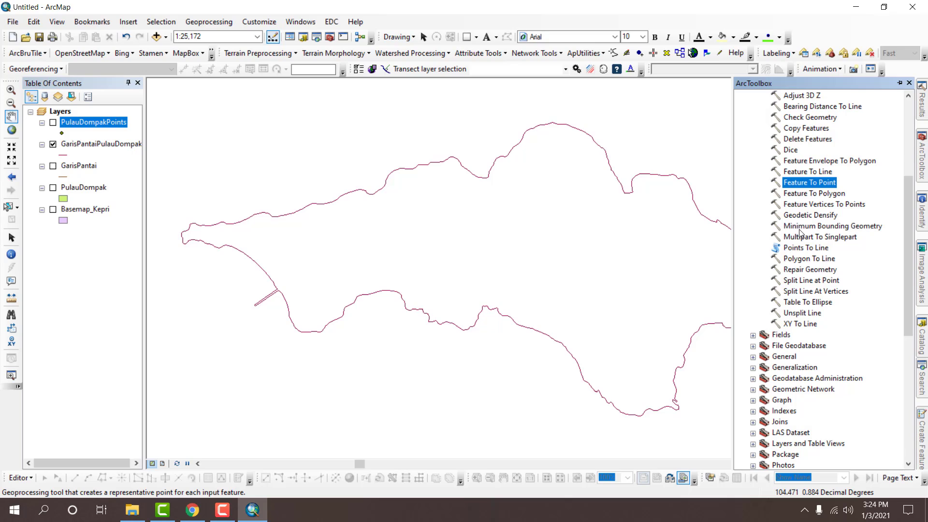
{"action": "left_click", "coordinate": [818, 248]}
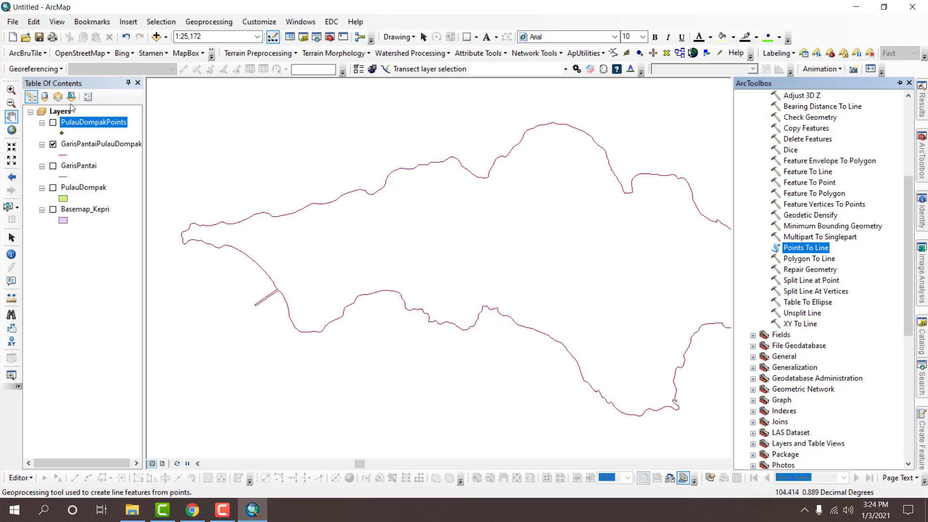
{"action": "left_click", "coordinate": [53, 123]}
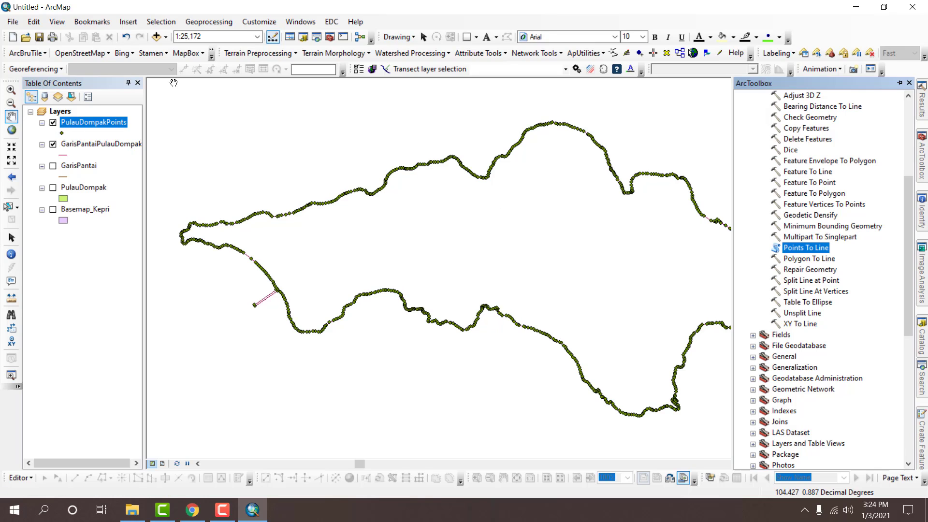
{"action": "left_click", "coordinate": [54, 123]}
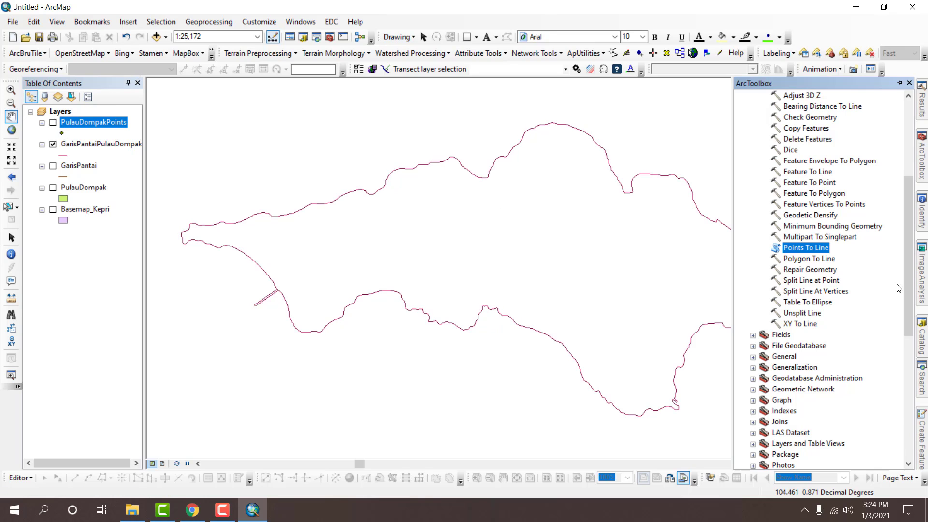
- Run Feature Vertices To Points on GarisPantaiPulauDompak with point type ALL, saving the output as GarisPantaiPulauDompakPoints in the Data SHP folder
{"action": "double_click", "coordinate": [865, 208]}
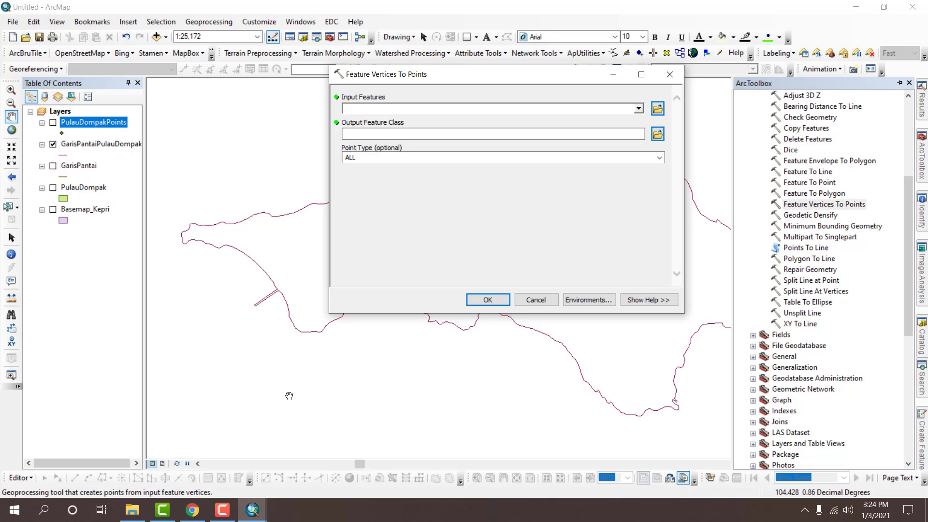
{"action": "left_click_drag", "start_coordinate": [87, 144], "coordinate": [427, 109]}
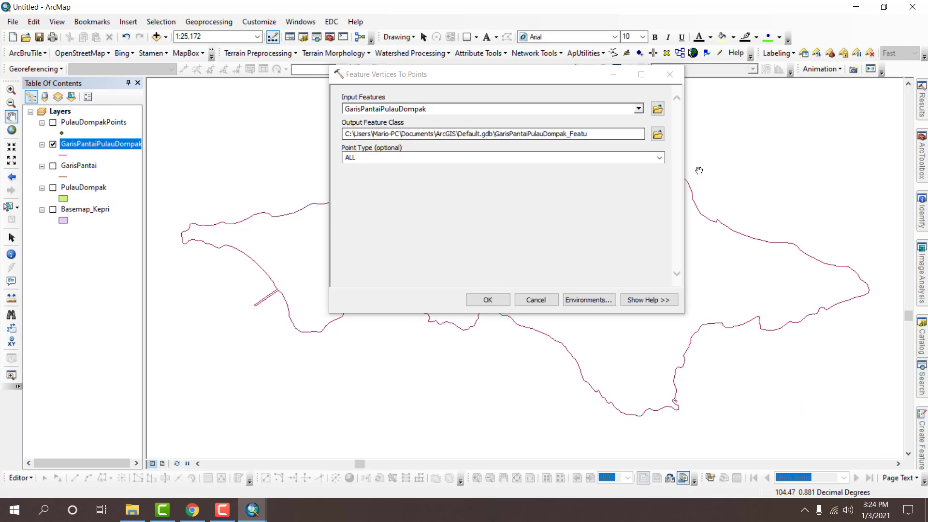
{"action": "left_click", "coordinate": [657, 134]}
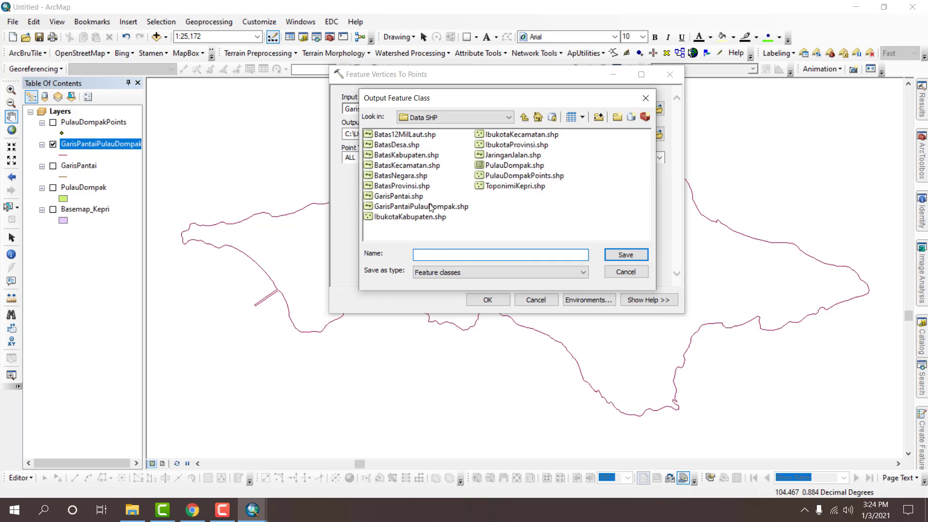
{"action": "left_click", "coordinate": [431, 207]}
{"action": "left_click_drag", "start_coordinate": [488, 255], "coordinate": [532, 252]}
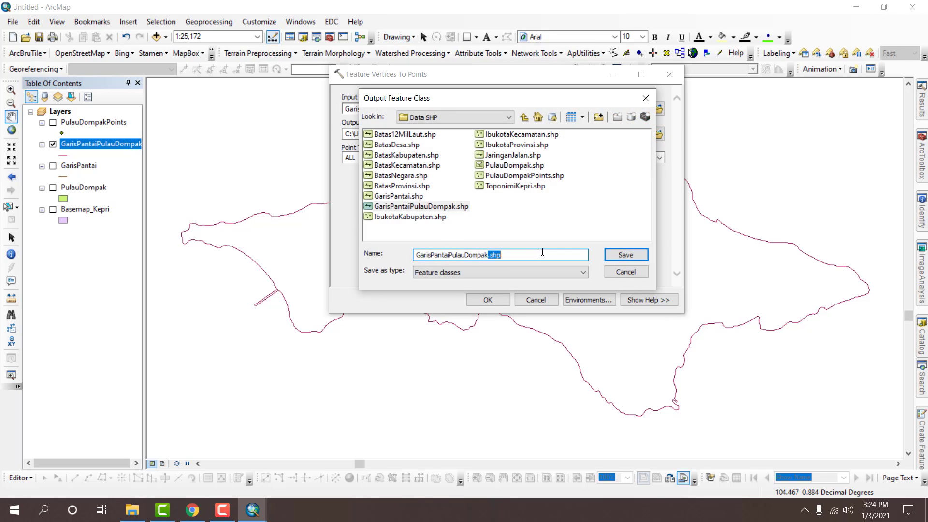
{"action": "type", "text": "Points"}
{"action": "key", "text": "Return"}
{"action": "left_click", "coordinate": [508, 298]}
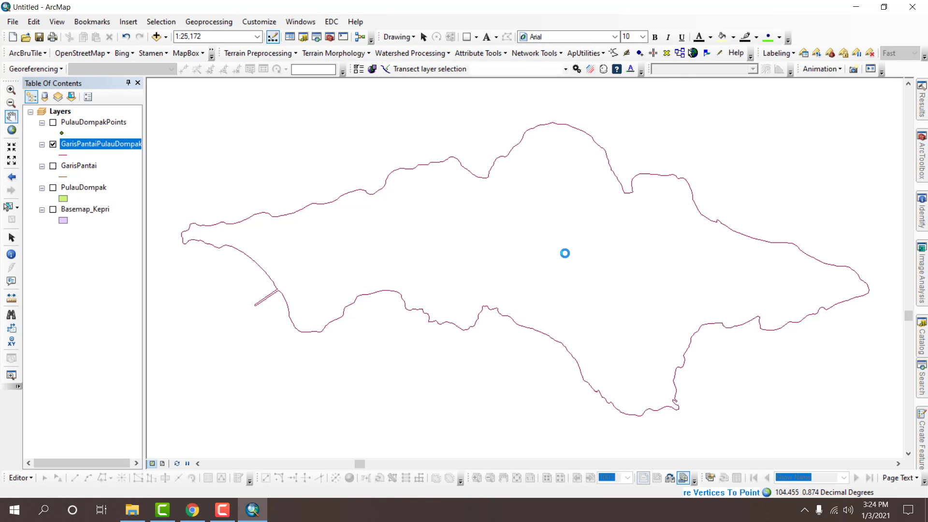
- Compare GarisPantaiPulauDompakPoints with PulauDompakPoints by switching their visibility, and leave both point layers hidden
{"action": "left_click", "coordinate": [43, 144]}
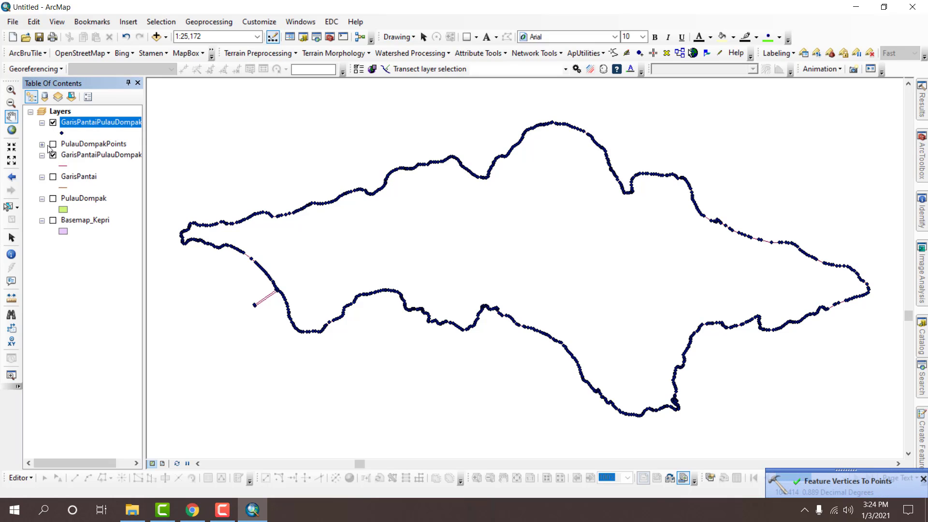
{"action": "left_click", "coordinate": [42, 144]}
{"action": "left_click", "coordinate": [53, 144]}
{"action": "left_click", "coordinate": [52, 123]}
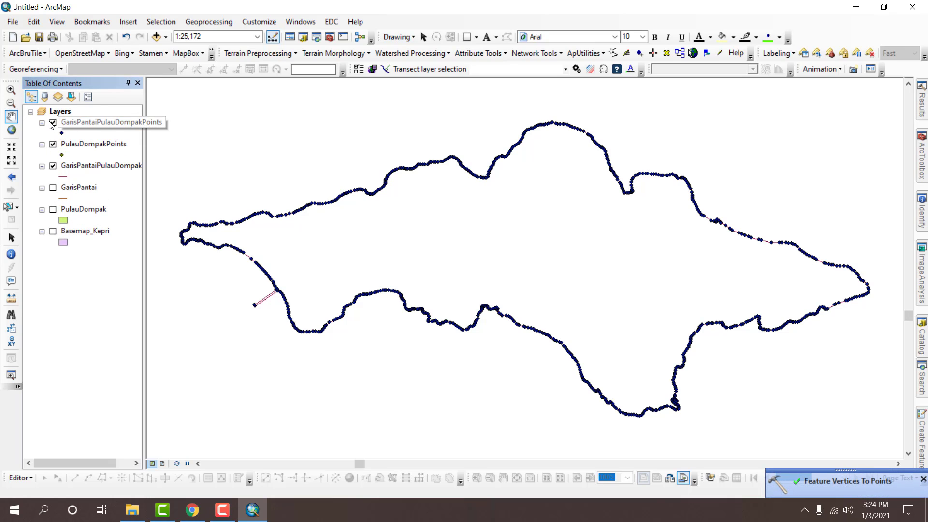
{"action": "left_click", "coordinate": [51, 123]}
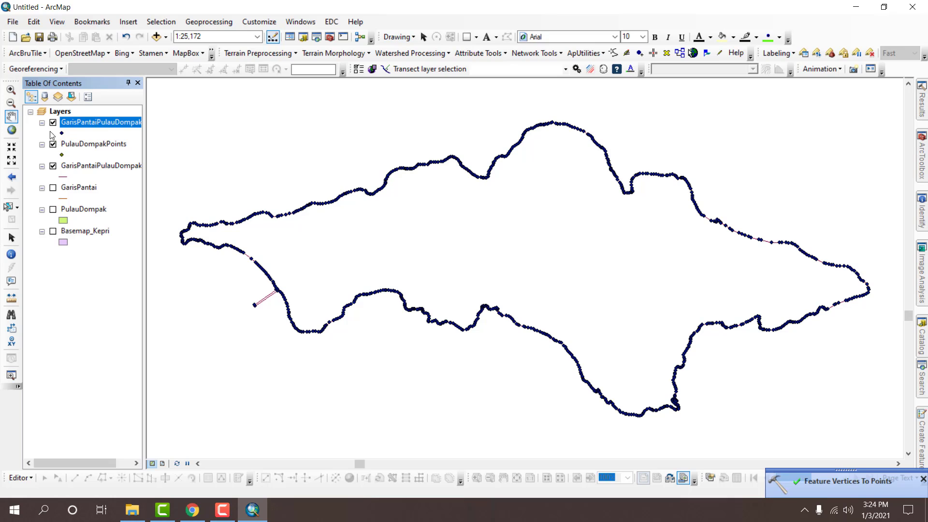
{"action": "left_click", "coordinate": [42, 123]}
{"action": "left_click", "coordinate": [52, 123]}
{"action": "left_click", "coordinate": [53, 134]}
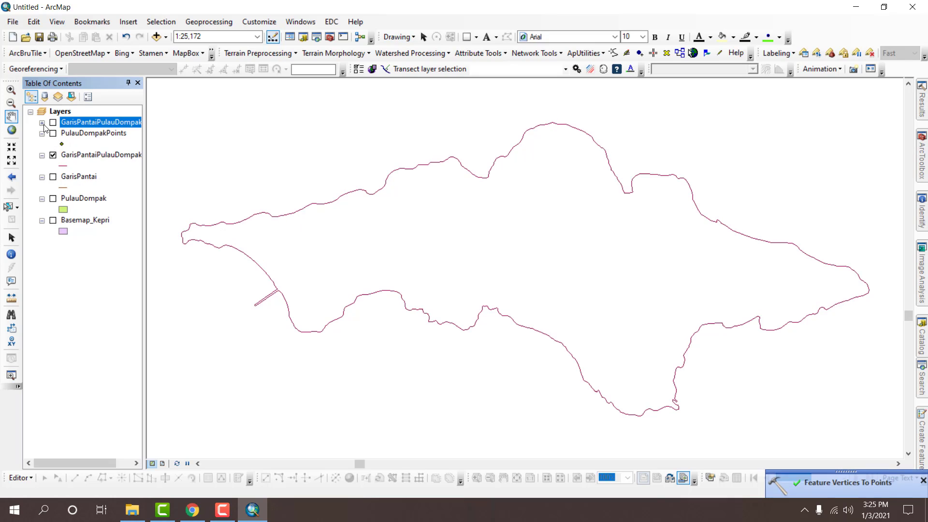
{"action": "left_click", "coordinate": [42, 123]}
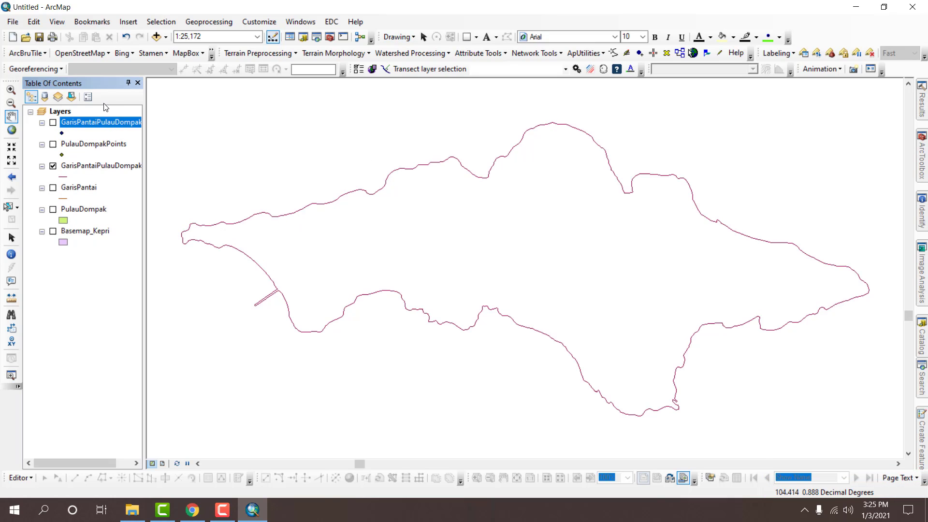
- Display only PulauDompakPoints and run Points To Line on it, saving the output as PointtoLines in the Data SHP folder
{"action": "left_click", "coordinate": [54, 144]}
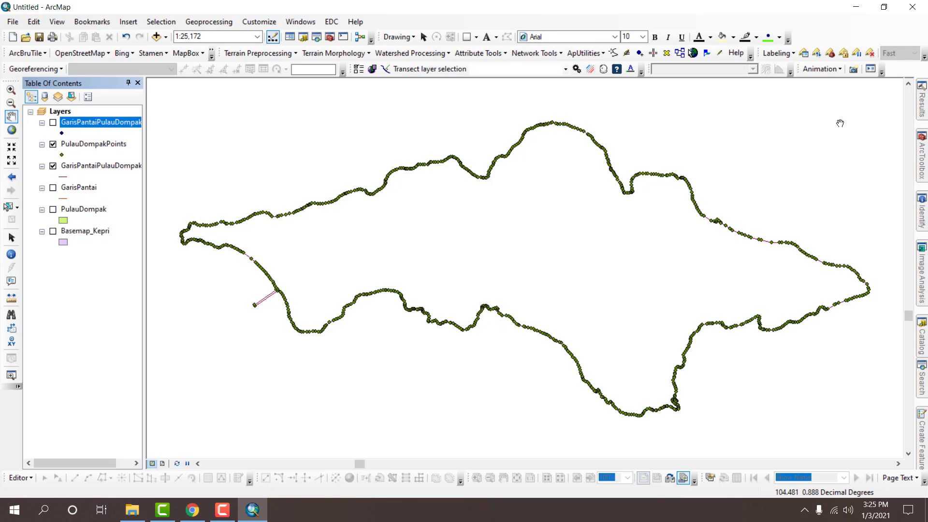
{"action": "left_click", "coordinate": [53, 165]}
{"action": "left_click", "coordinate": [921, 155]}
{"action": "double_click", "coordinate": [825, 250]}
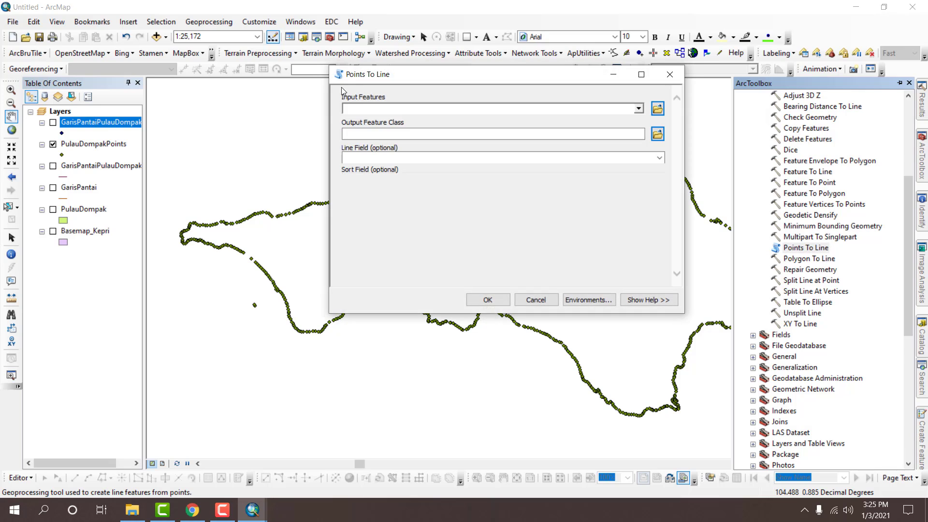
{"action": "left_click_drag", "start_coordinate": [121, 145], "coordinate": [376, 107]}
{"action": "left_click", "coordinate": [657, 134]}
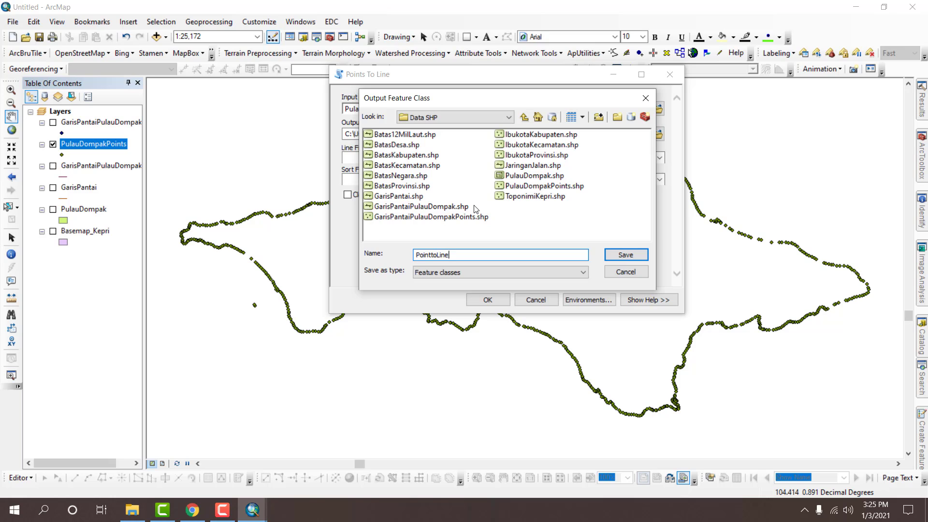
{"action": "type", "text": "s"}
{"action": "key", "text": "Return"}
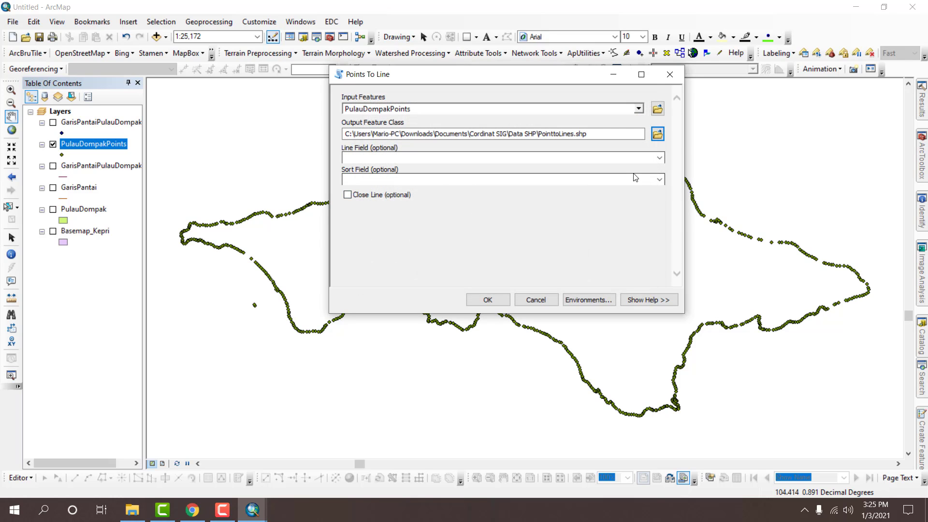
{"action": "left_click", "coordinate": [659, 158]}
{"action": "left_click", "coordinate": [659, 158]}
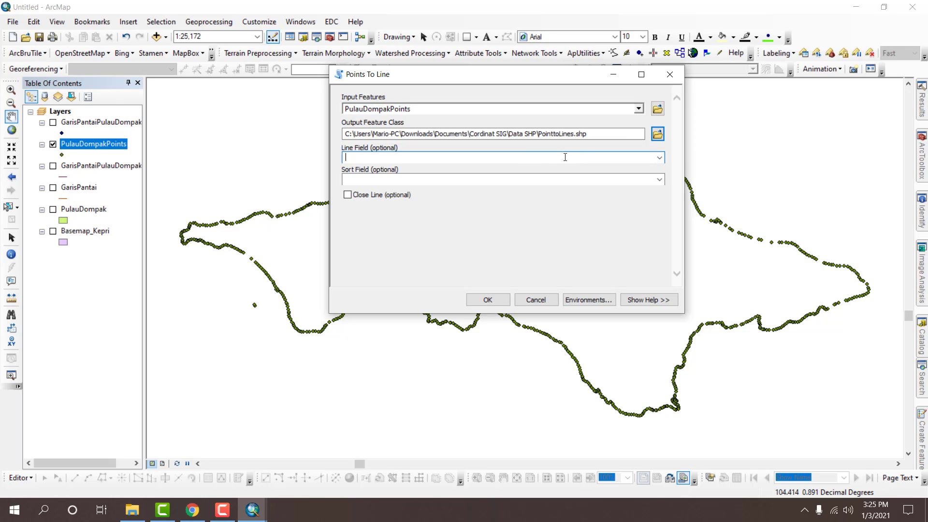
{"action": "left_click", "coordinate": [372, 195]}
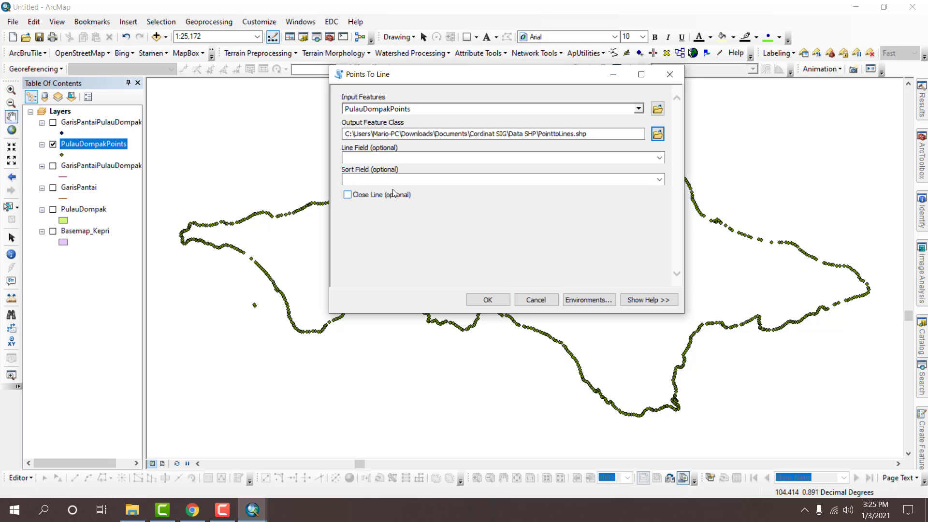
{"action": "left_click", "coordinate": [500, 299]}
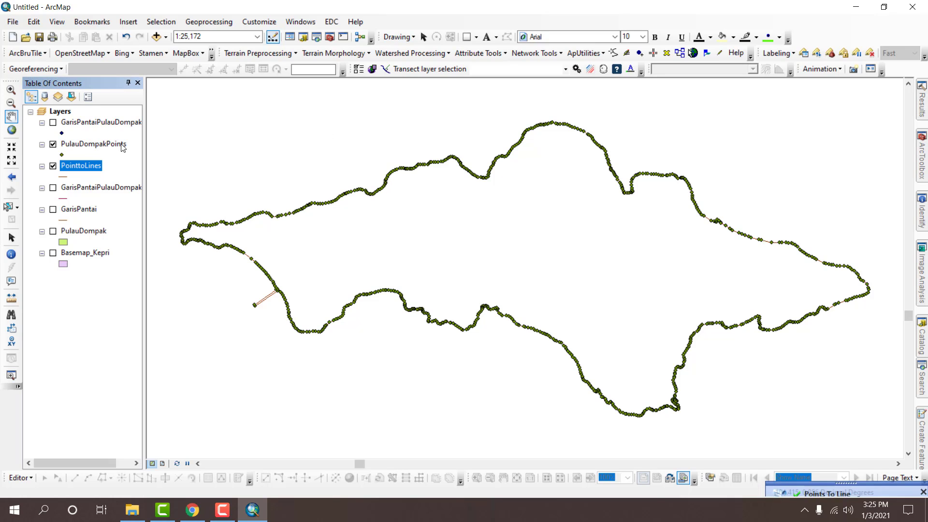
- Compare the PointtoLines coastline with PulauDompakPoints by toggling the points, and leave only the PulauDompak polygon displayed
{"action": "left_click", "coordinate": [54, 144]}
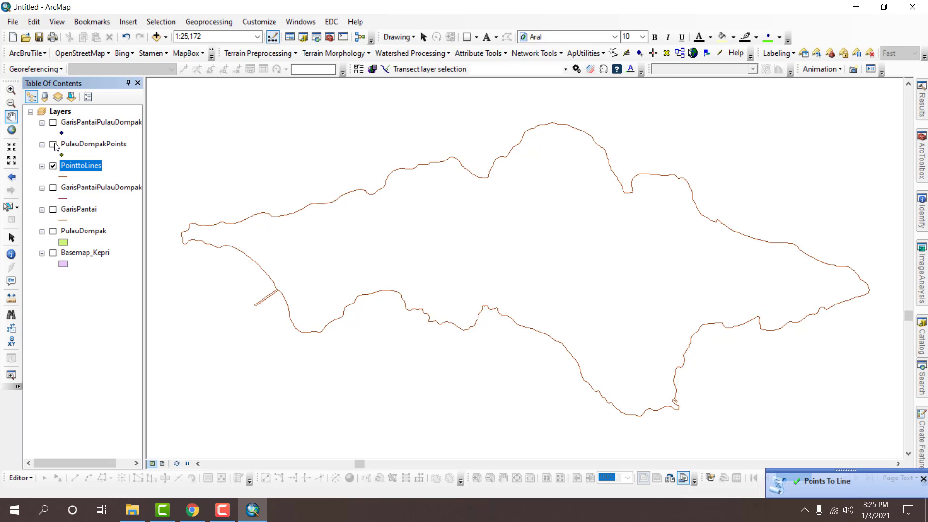
{"action": "left_click", "coordinate": [53, 145]}
{"action": "left_click", "coordinate": [53, 145]}
{"action": "mouse_move", "coordinate": [682, 325]}
{"action": "left_mouse_down"}
{"action": "mouse_move", "coordinate": [553, 216]}
{"action": "mouse_move", "coordinate": [651, 285]}
{"action": "mouse_move", "coordinate": [435, 238]}
{"action": "mouse_move", "coordinate": [864, 286]}
{"action": "mouse_move", "coordinate": [711, 253]}
{"action": "mouse_move", "coordinate": [703, 189]}
{"action": "mouse_move", "coordinate": [710, 197]}
{"action": "left_mouse_up"}
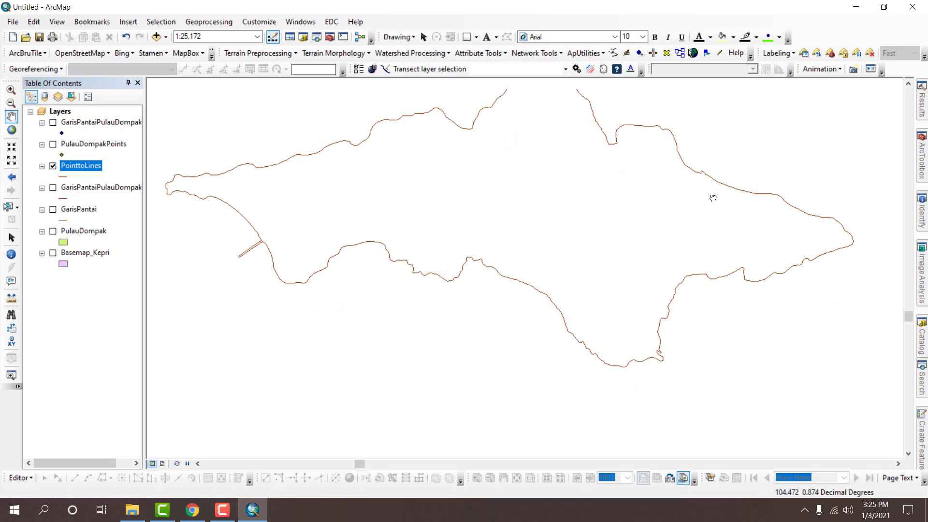
{"action": "left_click", "coordinate": [54, 166]}
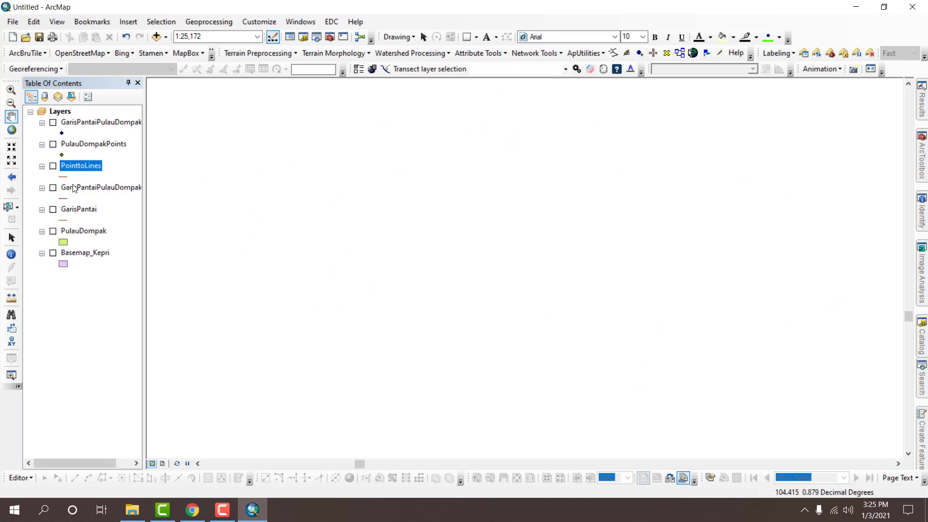
{"action": "left_click", "coordinate": [53, 231]}
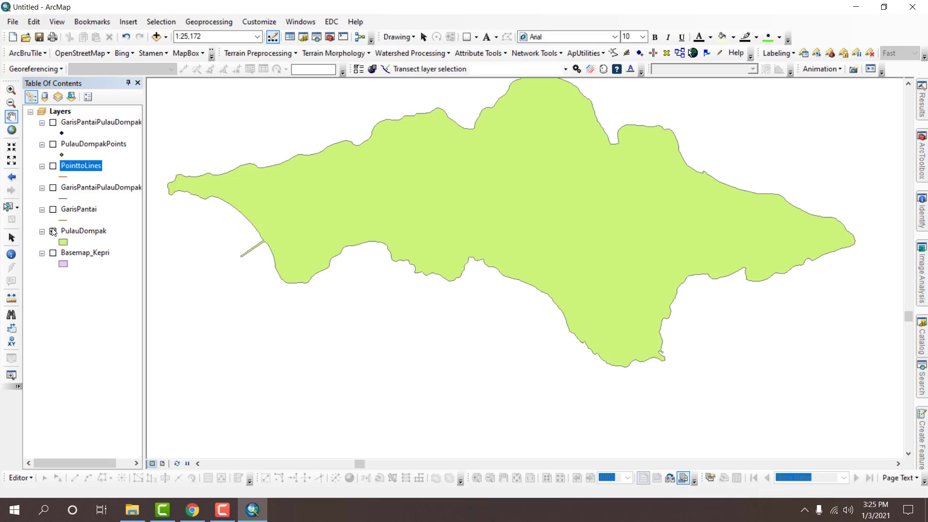
- Save the map document as LATIHAN-SIG.mxd in the Cordinat SIG folder under Documents
{"action": "left_click", "coordinate": [39, 37]}
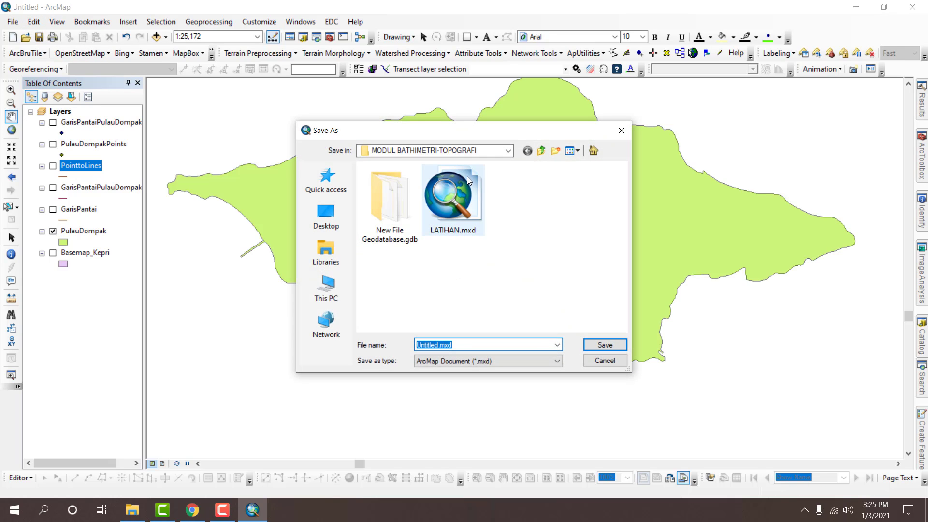
{"action": "left_click", "coordinate": [540, 150]}
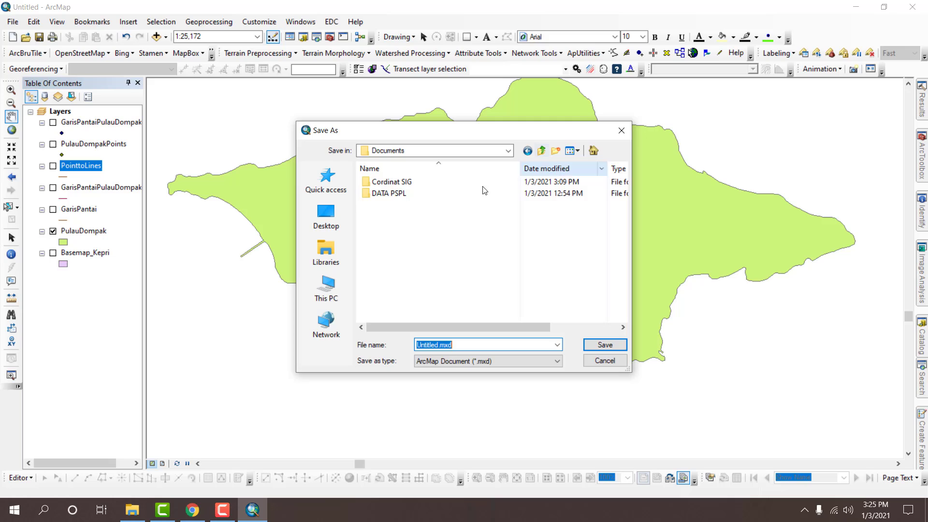
{"action": "double_click", "coordinate": [416, 183]}
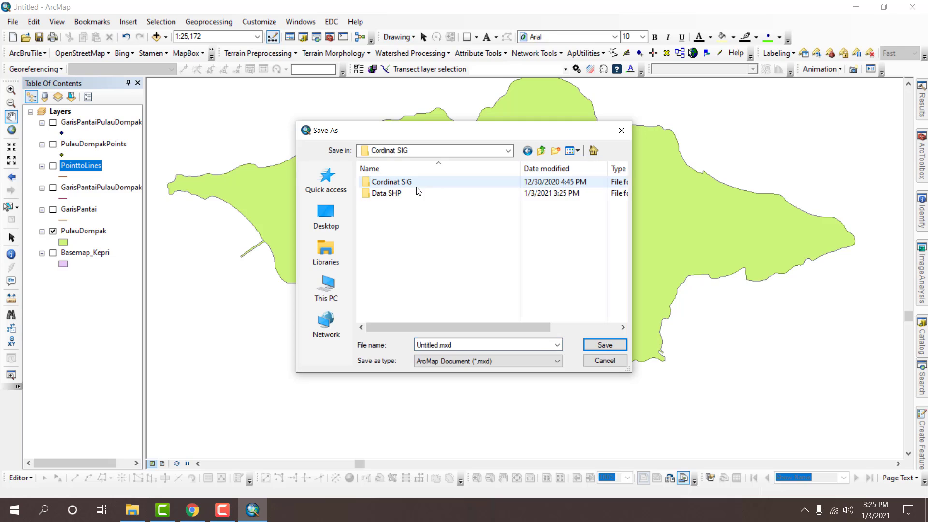
{"action": "left_click", "coordinate": [501, 346]}
{"action": "type", "text": "LATIHAN"}
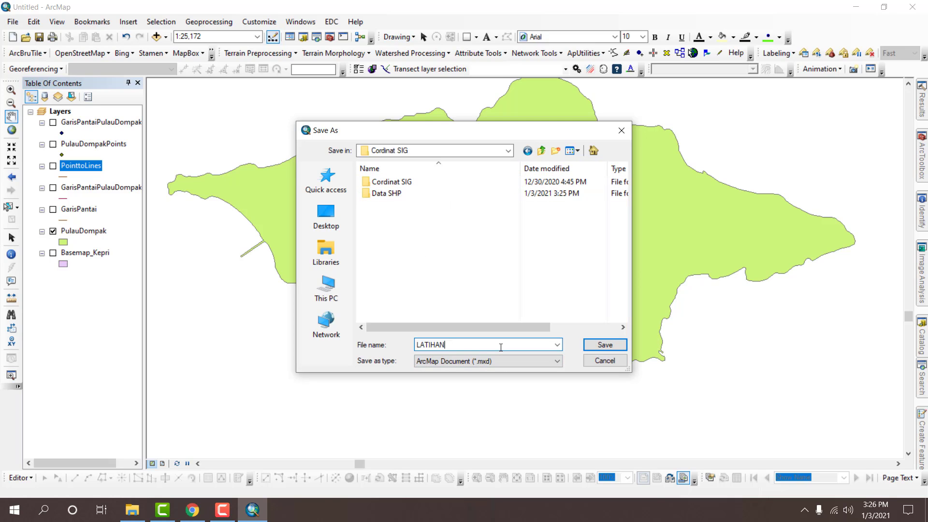
{"action": "type", "text": "-SIG.mxd"}
{"action": "key", "text": "Return"}
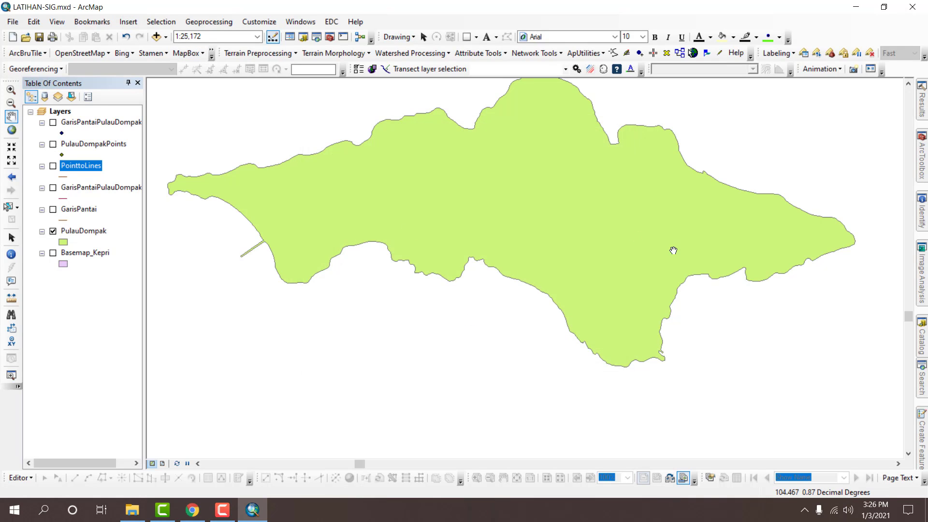
{"action": "left_click_drag", "start_coordinate": [494, 173], "coordinate": [585, 255]}
{"action": "left_click_drag", "start_coordinate": [707, 384], "coordinate": [562, 262]}
{"action": "scroll", "coordinate": [562, 261], "scroll_direction": "up", "scroll_amount": 2}
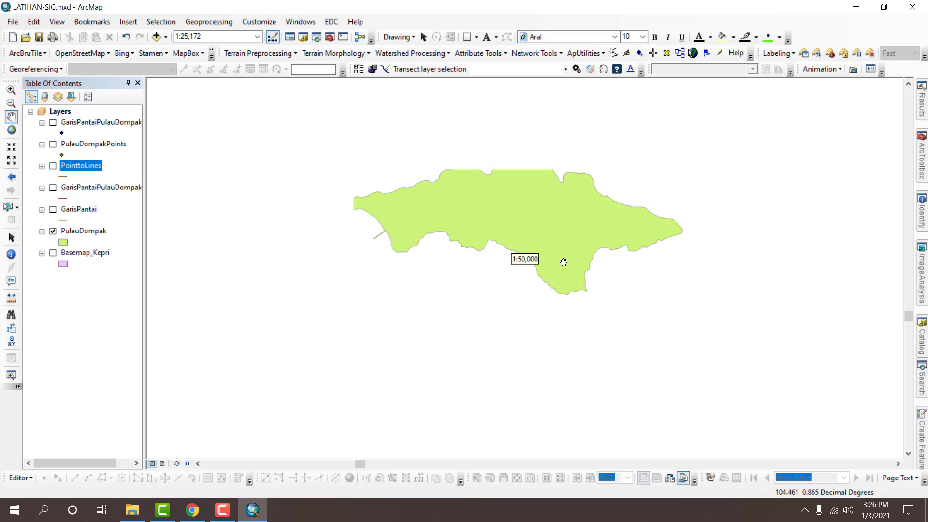
{"action": "scroll", "coordinate": [575, 248], "scroll_direction": "down", "scroll_amount": 1}
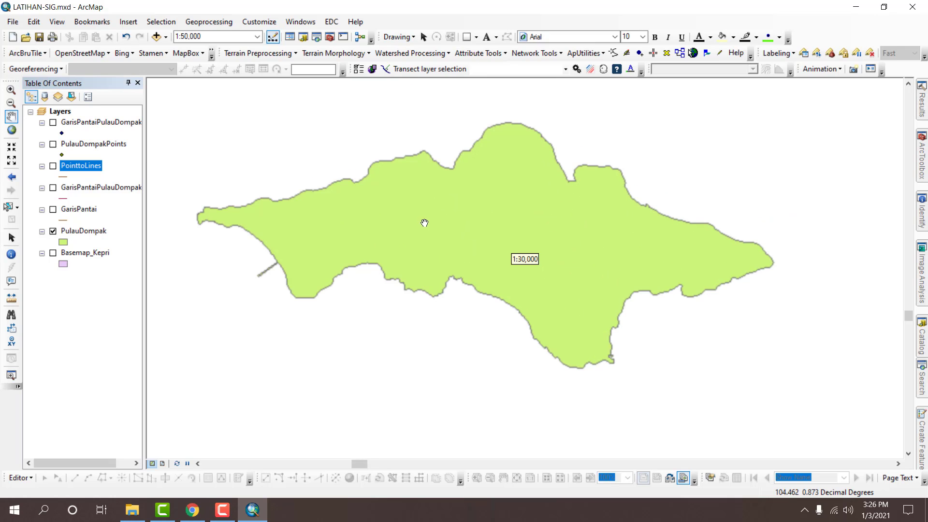
{"action": "scroll", "coordinate": [479, 234], "scroll_direction": "down", "scroll_amount": 1}
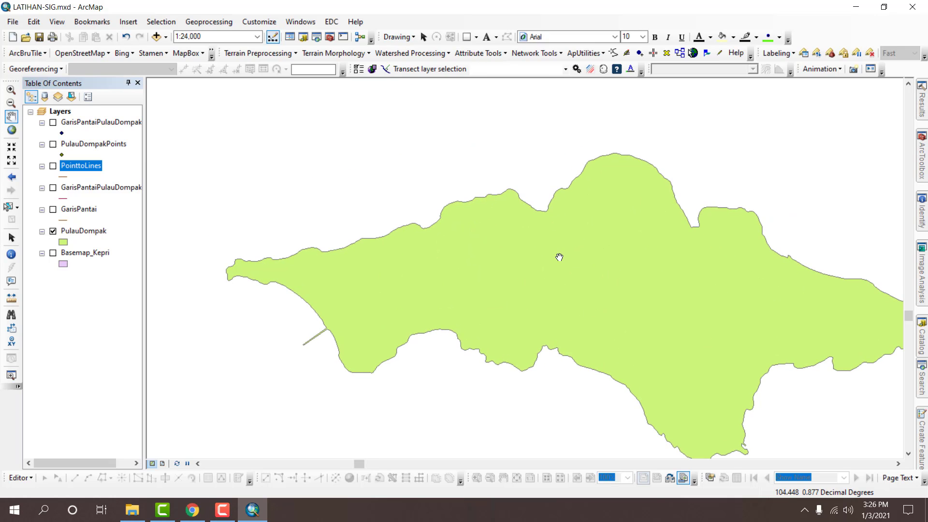
{"action": "left_click_drag", "start_coordinate": [660, 280], "coordinate": [559, 199]}
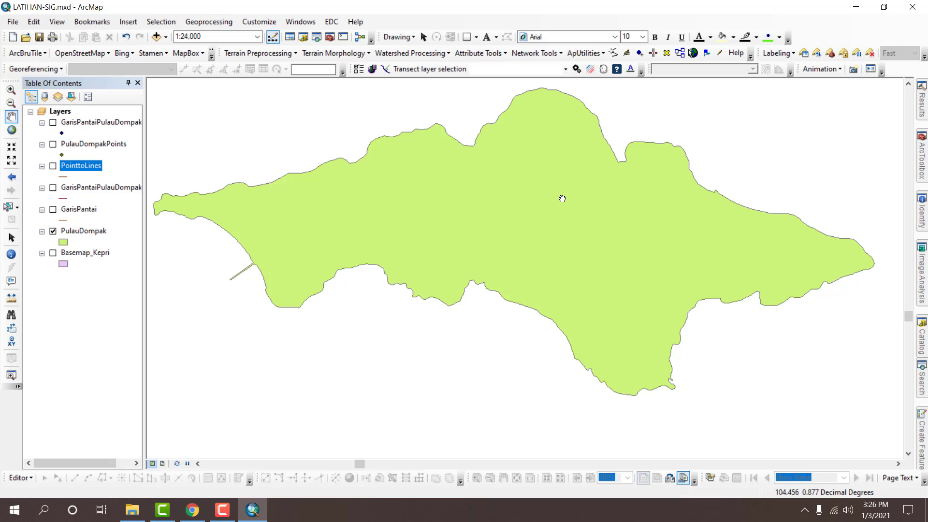
{"action": "scroll", "coordinate": [593, 223], "scroll_direction": "up", "scroll_amount": 1}
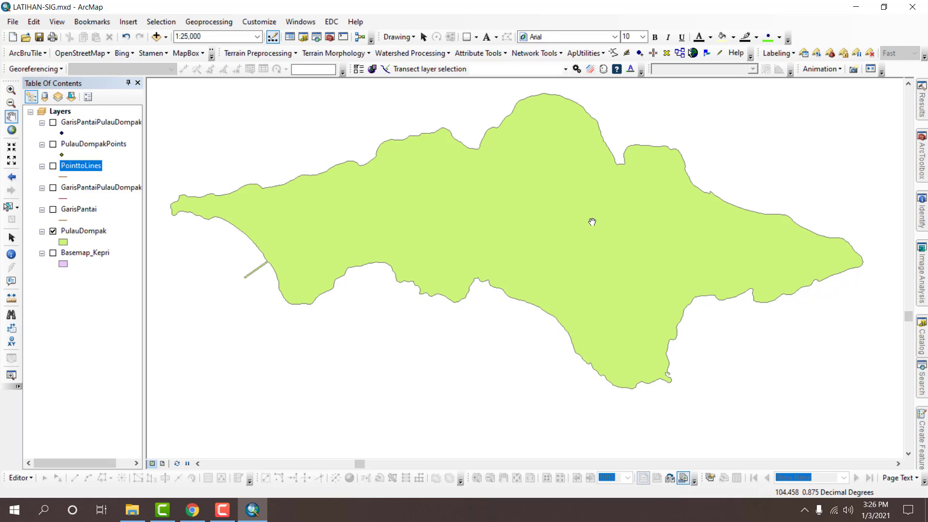
{"action": "left_click_drag", "start_coordinate": [519, 182], "coordinate": [548, 187]}
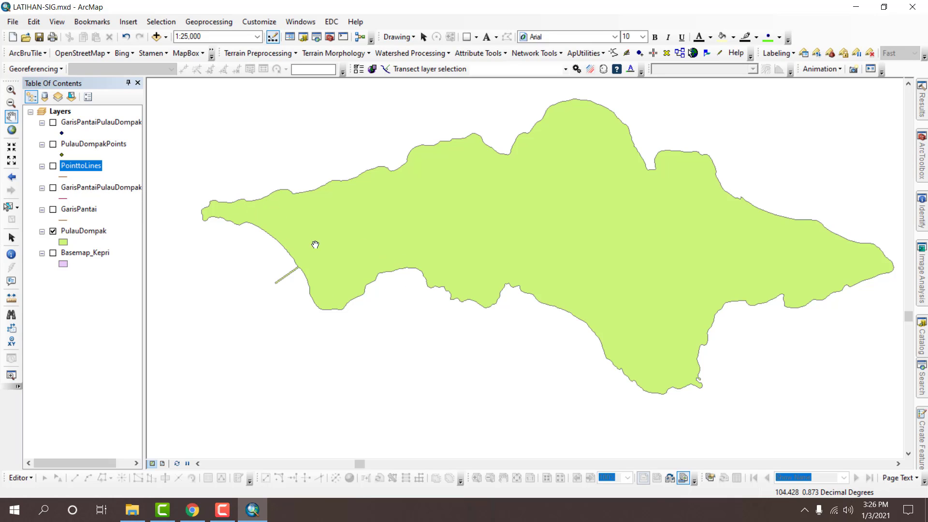
{"action": "left_click_drag", "start_coordinate": [315, 245], "coordinate": [469, 263]}
{"action": "left_click_drag", "start_coordinate": [515, 293], "coordinate": [385, 248]}
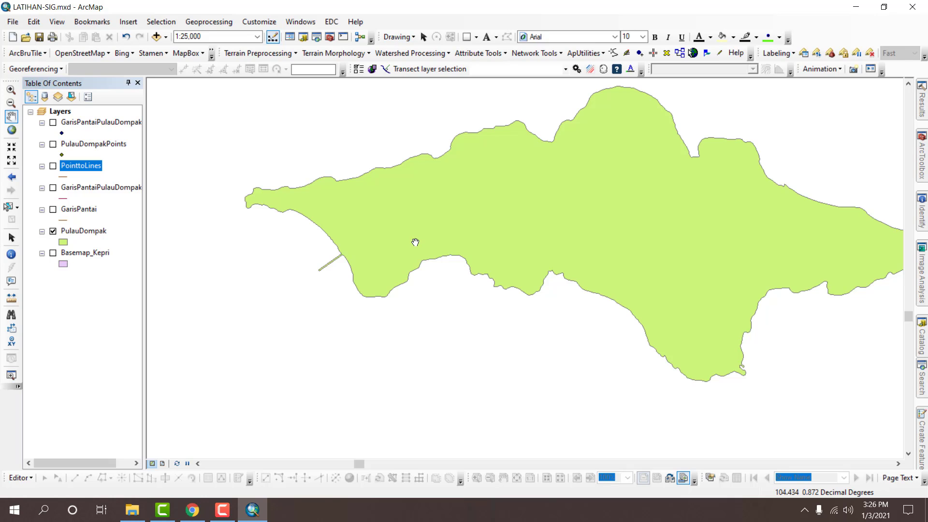
{"action": "left_click_drag", "start_coordinate": [414, 232], "coordinate": [407, 237]}
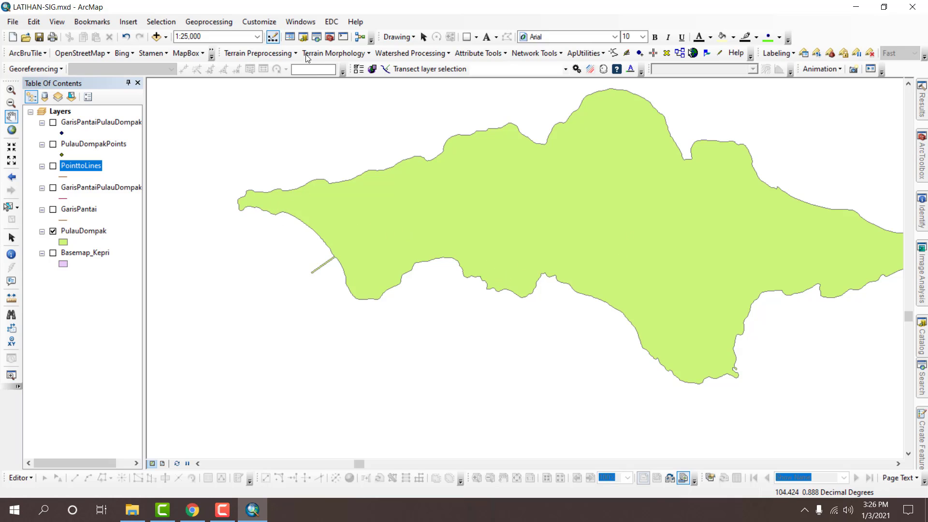
- Start a new shapefile in the Data SHP folder, naming it AOI_1 with the feature type Polygon
{"action": "left_click", "coordinate": [303, 37]}
{"action": "scroll", "coordinate": [804, 302], "scroll_direction": "down", "scroll_amount": 8}
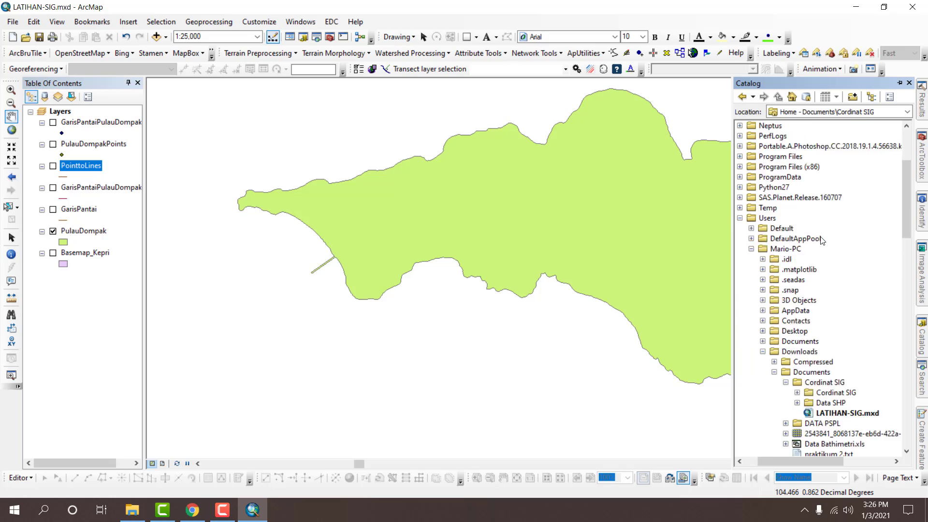
{"action": "right_click", "coordinate": [830, 280]}
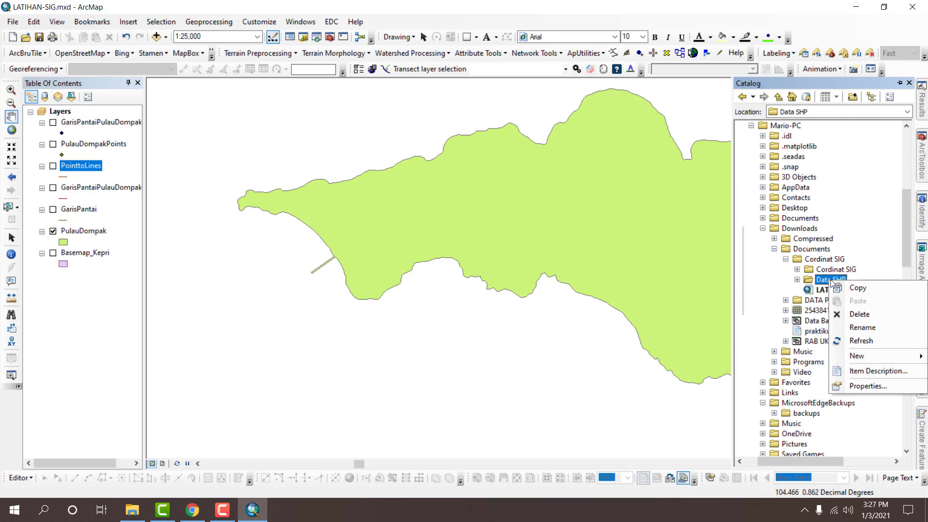
{"action": "mouse_move", "coordinate": [864, 355]}
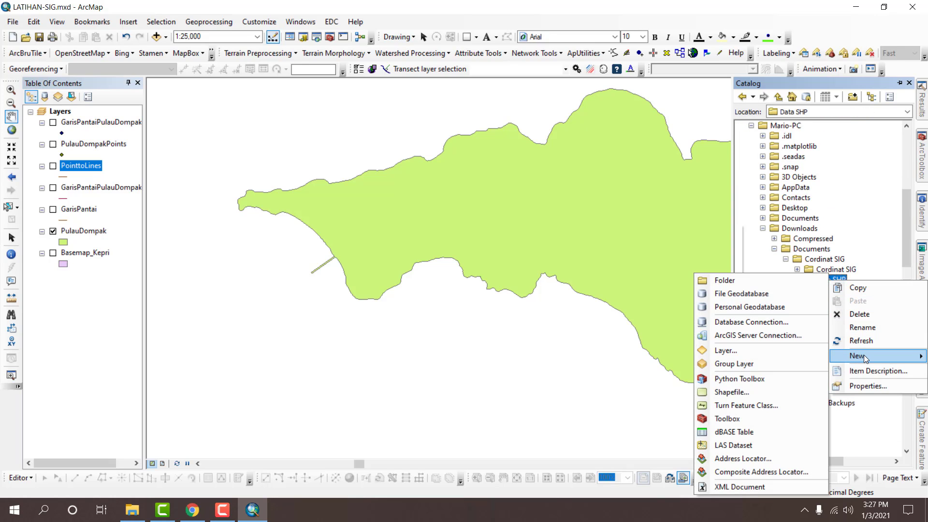
{"action": "left_click", "coordinate": [738, 393]}
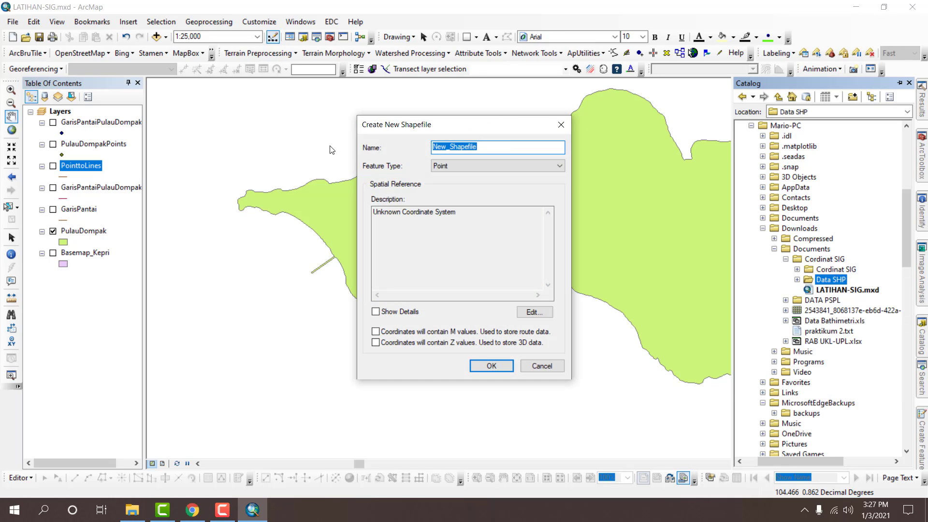
{"action": "type", "text": "AOI_1"}
{"action": "left_click", "coordinate": [429, 168]}
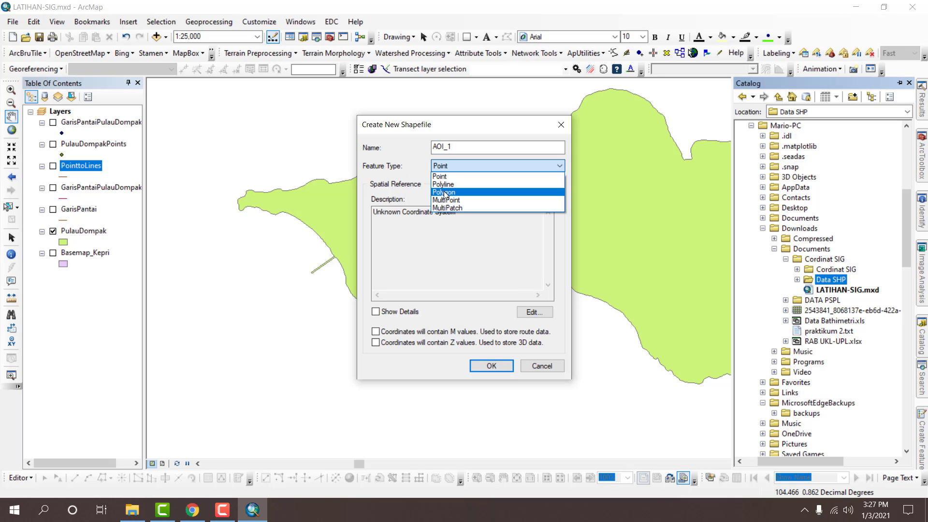
{"action": "left_click", "coordinate": [444, 192]}
- Assign the WGS 1984 UTM Zone 48N coordinate system to AOI_1 and create the shapefile
{"action": "left_click", "coordinate": [533, 312]}
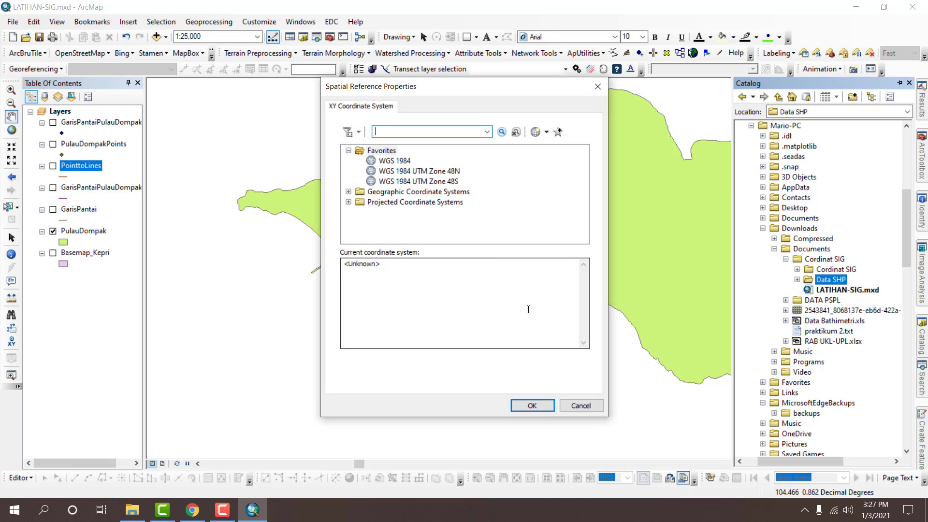
{"action": "left_click", "coordinate": [425, 171]}
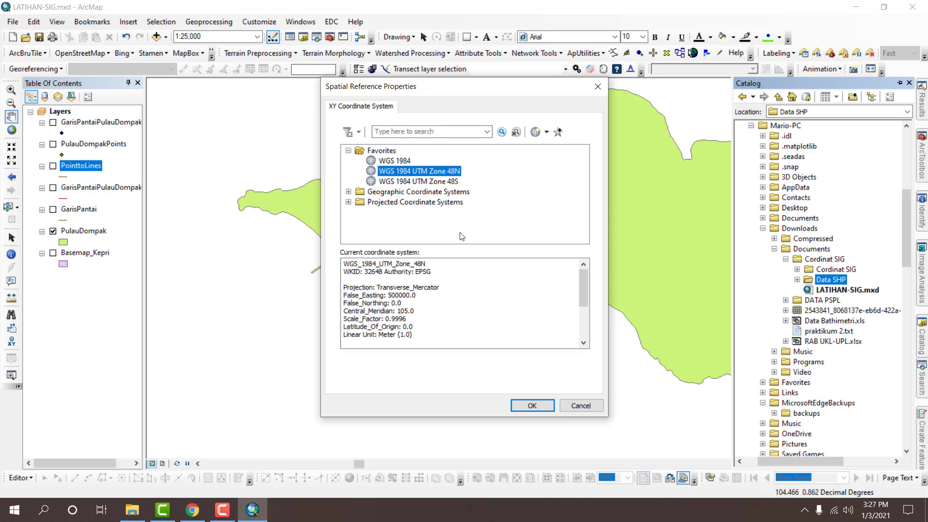
{"action": "left_click", "coordinate": [541, 404]}
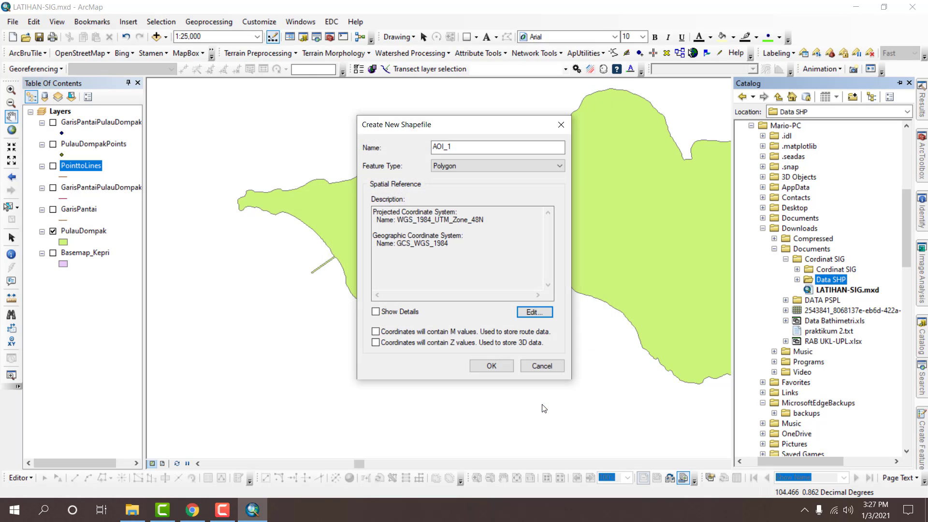
{"action": "left_click", "coordinate": [491, 366]}
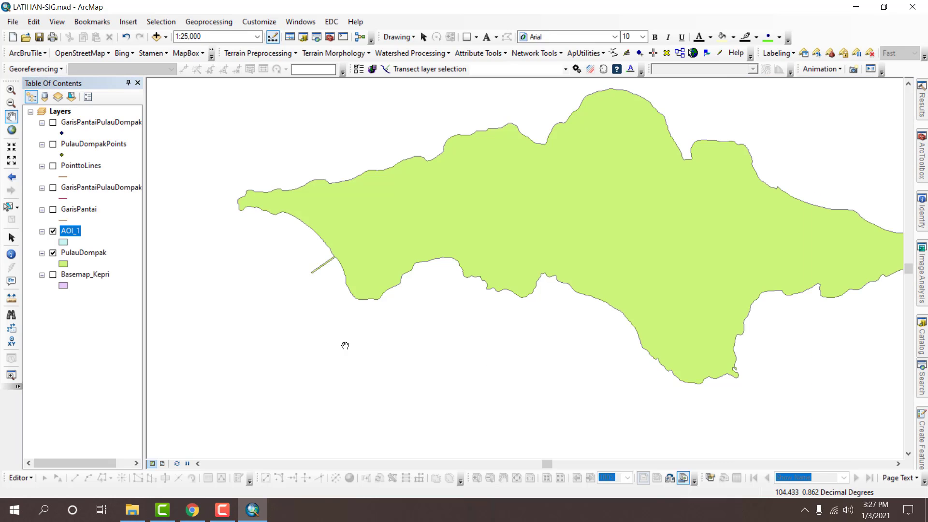
- Start an editing session on the AOI_1 layer
{"action": "left_click", "coordinate": [31, 478]}
{"action": "left_click", "coordinate": [27, 255]}
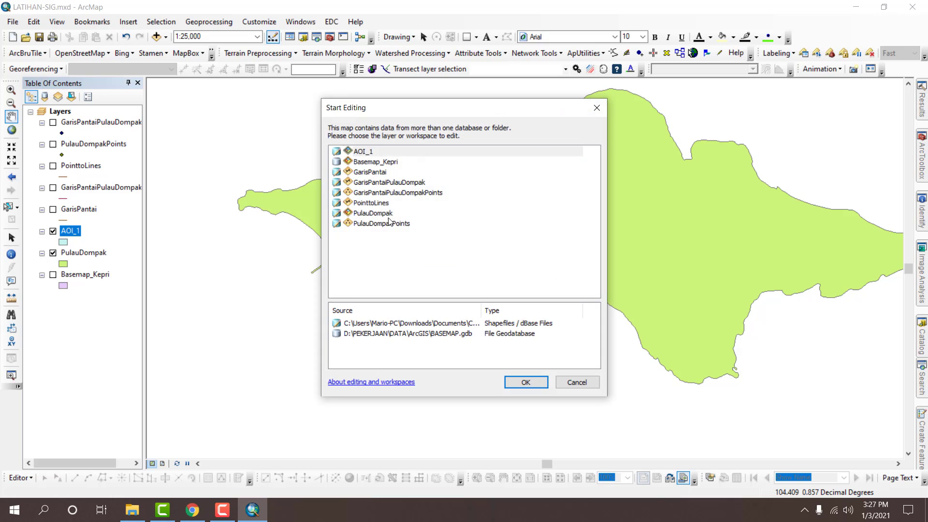
{"action": "double_click", "coordinate": [370, 154]}
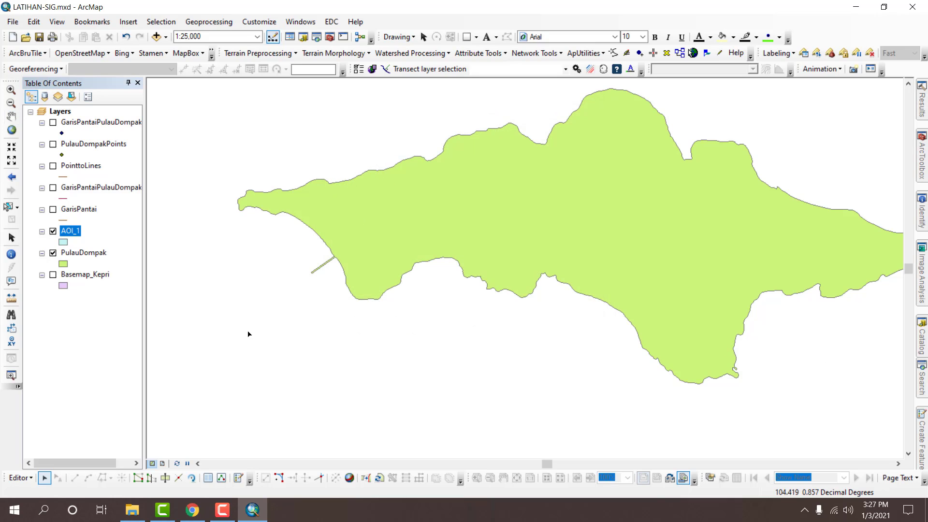
- Draw an AOI_1 rectangle with direction 0 over the western end of PulauDompak, and delete it
{"action": "left_click", "coordinate": [246, 479]}
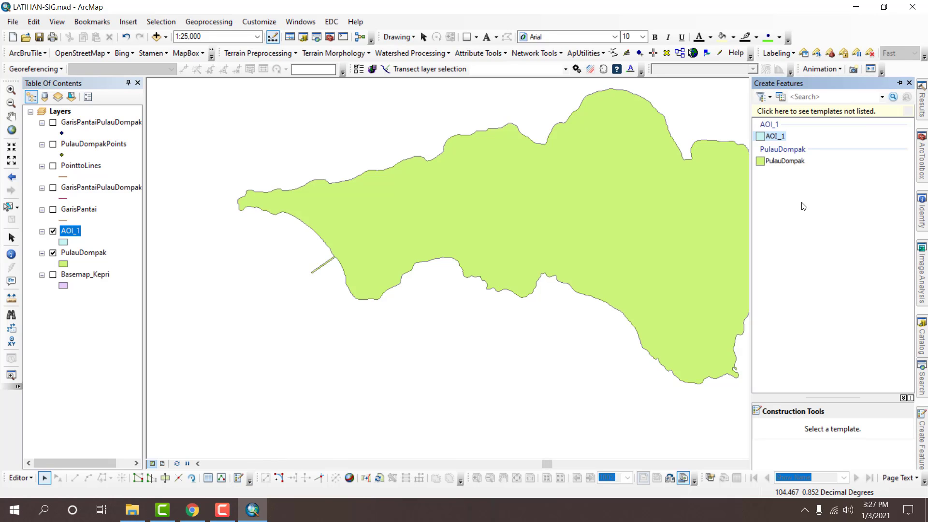
{"action": "left_click", "coordinate": [774, 136]}
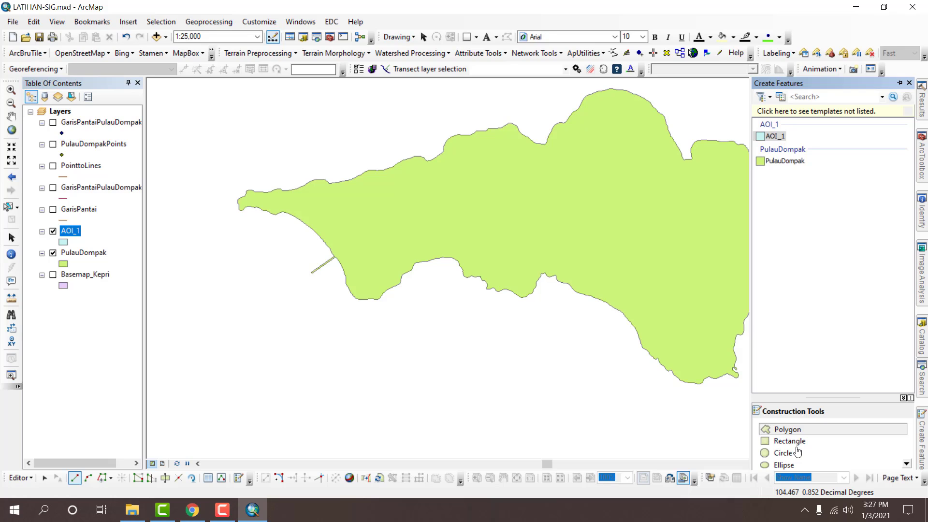
{"action": "left_click", "coordinate": [793, 442]}
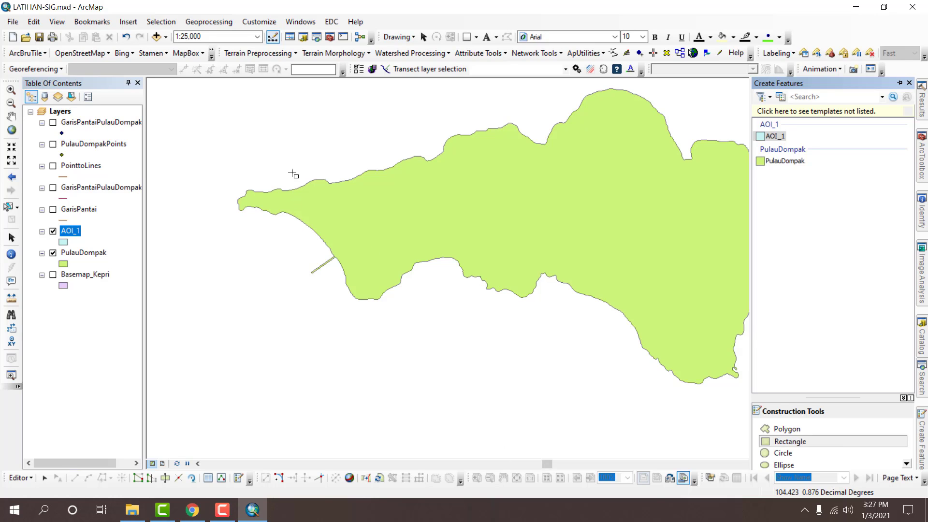
{"action": "left_click", "coordinate": [193, 160]}
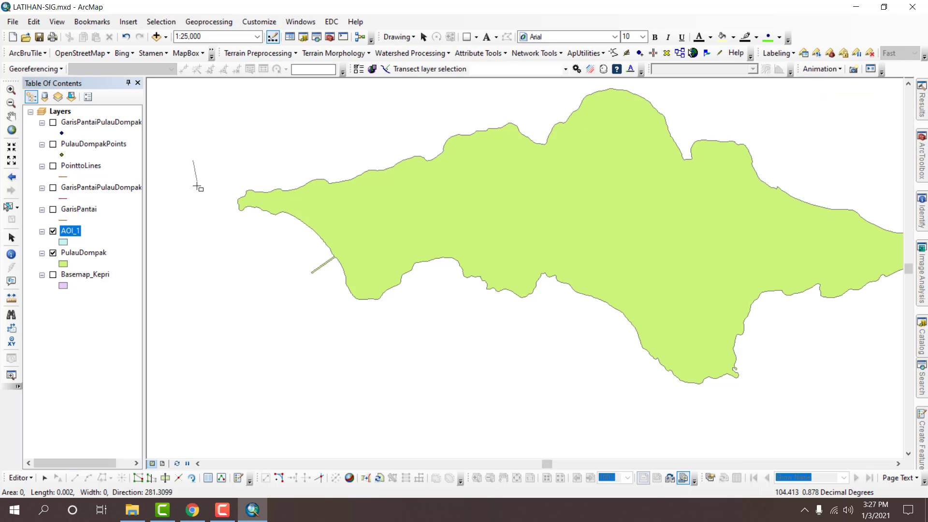
{"action": "right_click", "coordinate": [254, 175]}
{"action": "left_click", "coordinate": [277, 194]}
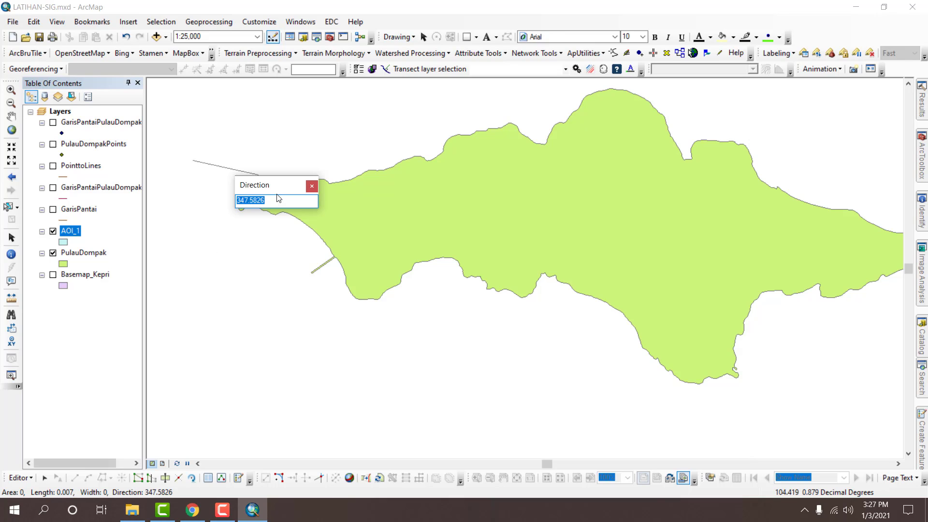
{"action": "type", "text": "0"}
{"action": "key", "text": "Return"}
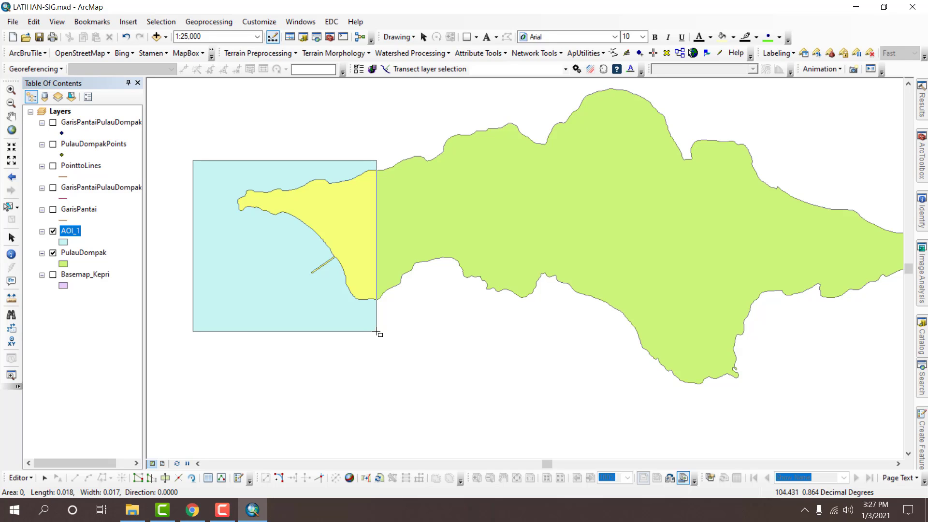
{"action": "left_click", "coordinate": [377, 331]}
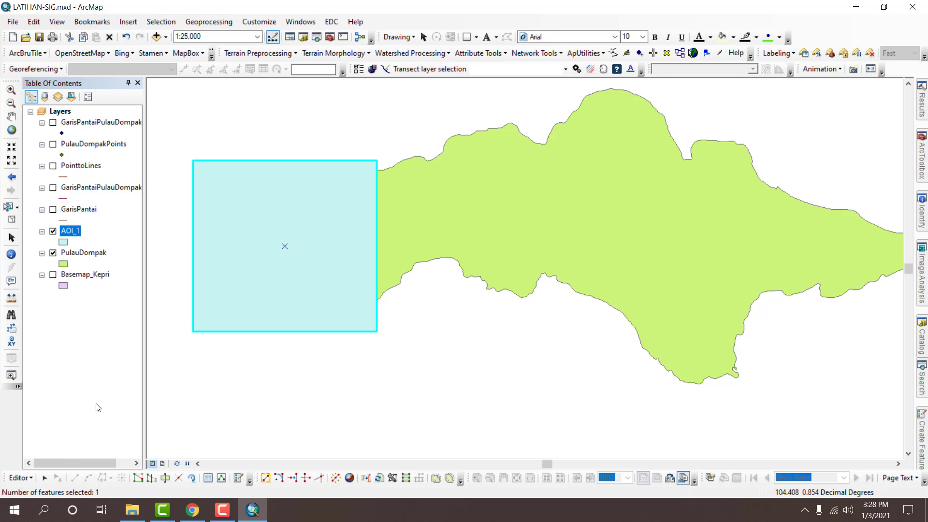
{"action": "key", "text": "Delete"}
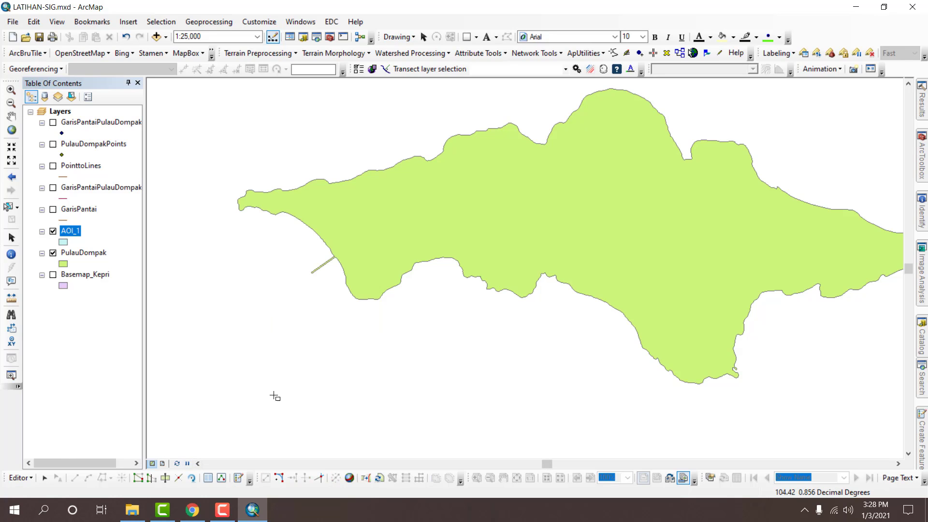
- Draw a freeform seven-vertex AOI_1 polygon over the western end of PulauDompak
{"action": "left_click", "coordinate": [238, 479]}
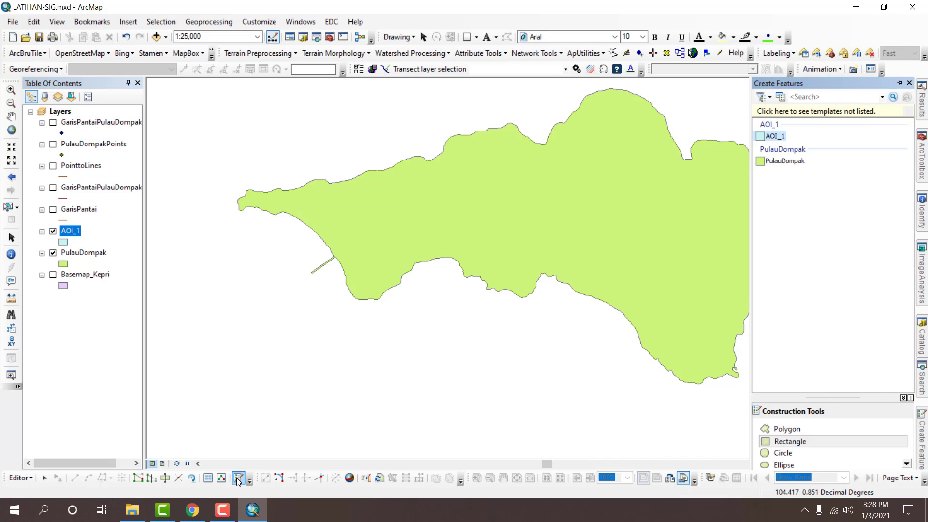
{"action": "left_click", "coordinate": [786, 429]}
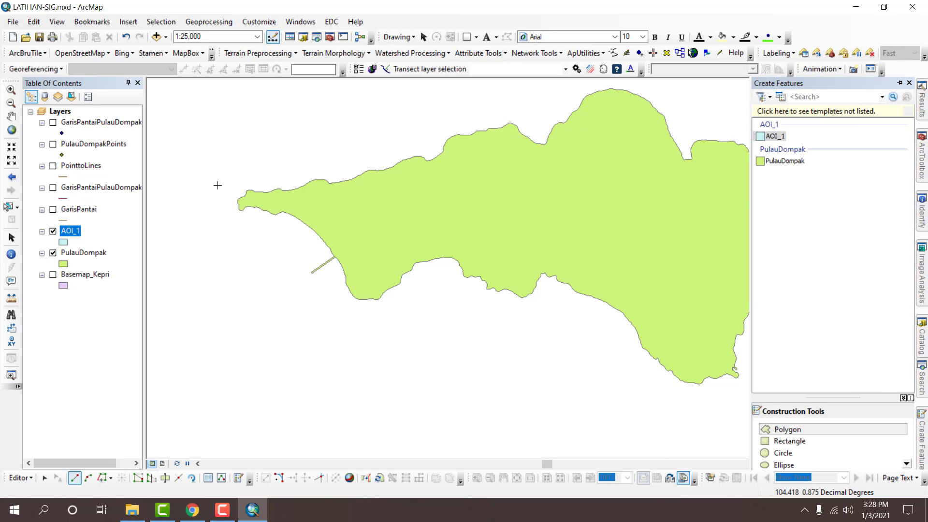
{"action": "left_click", "coordinate": [201, 127]}
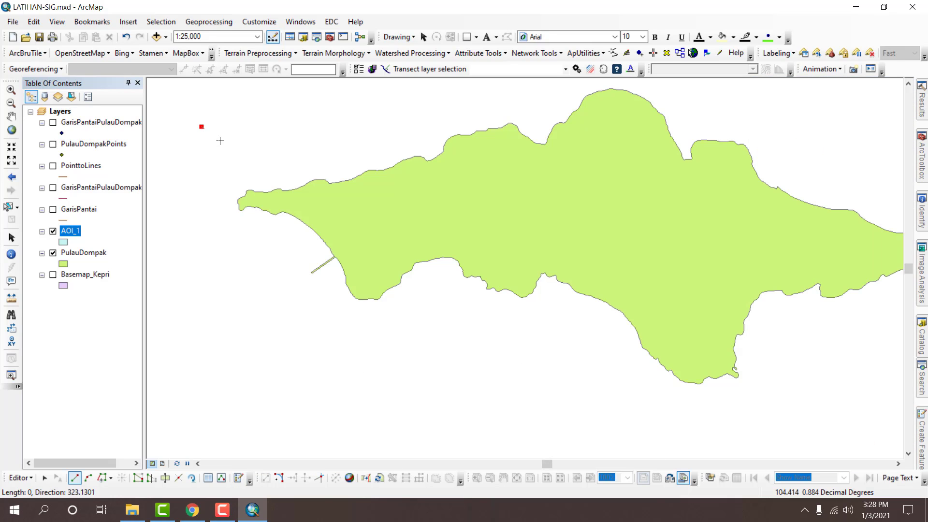
{"action": "left_click", "coordinate": [301, 147]}
{"action": "left_click", "coordinate": [359, 227]}
{"action": "left_click", "coordinate": [391, 340]}
{"action": "left_click", "coordinate": [317, 395]}
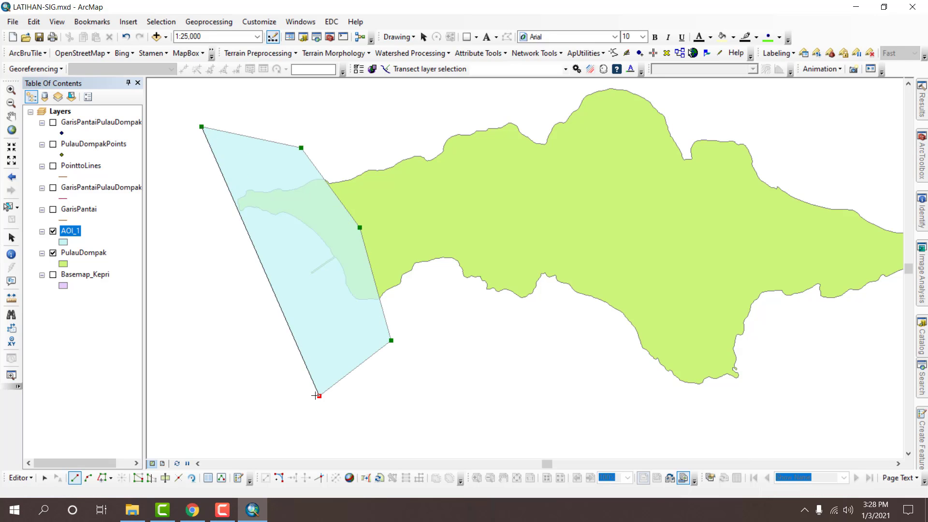
{"action": "left_click", "coordinate": [231, 314]}
{"action": "double_click", "coordinate": [193, 181]}
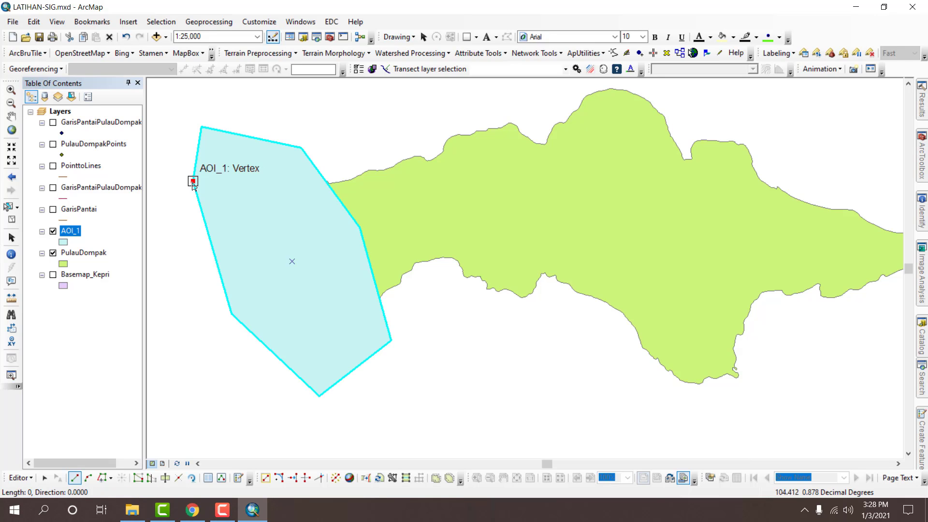
{"action": "left_click", "coordinate": [193, 182]}
{"action": "left_click", "coordinate": [192, 277]}
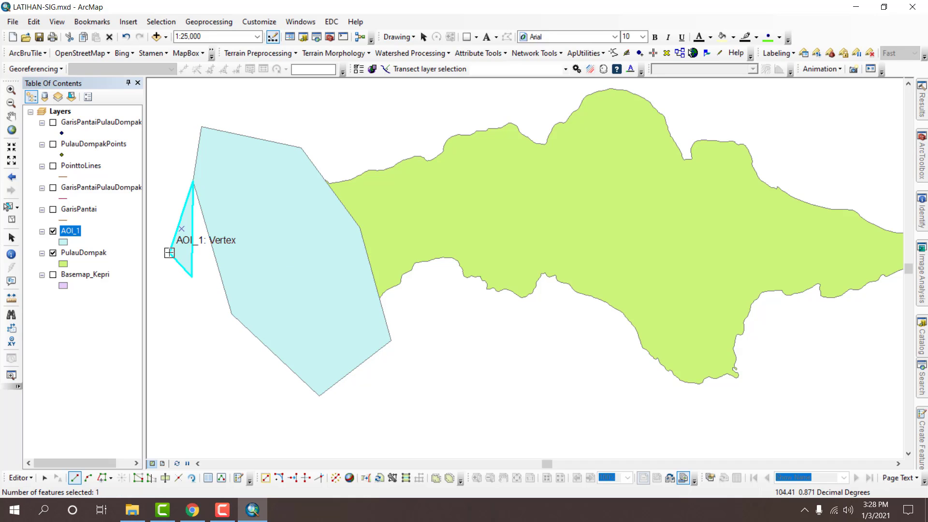
{"action": "key", "text": "Escape"}
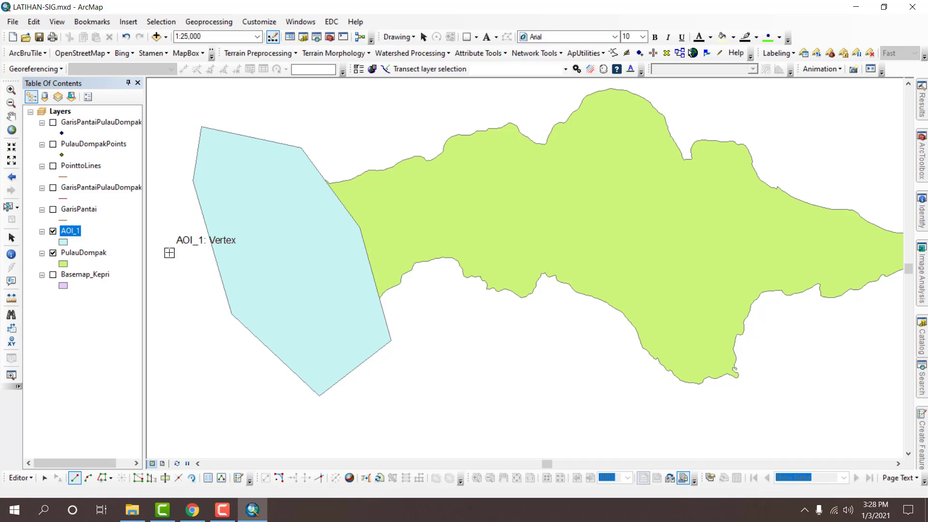
- Select the freeform AOI_1 polygon and delete it
{"action": "left_click", "coordinate": [12, 207]}
{"action": "left_click", "coordinate": [213, 231]}
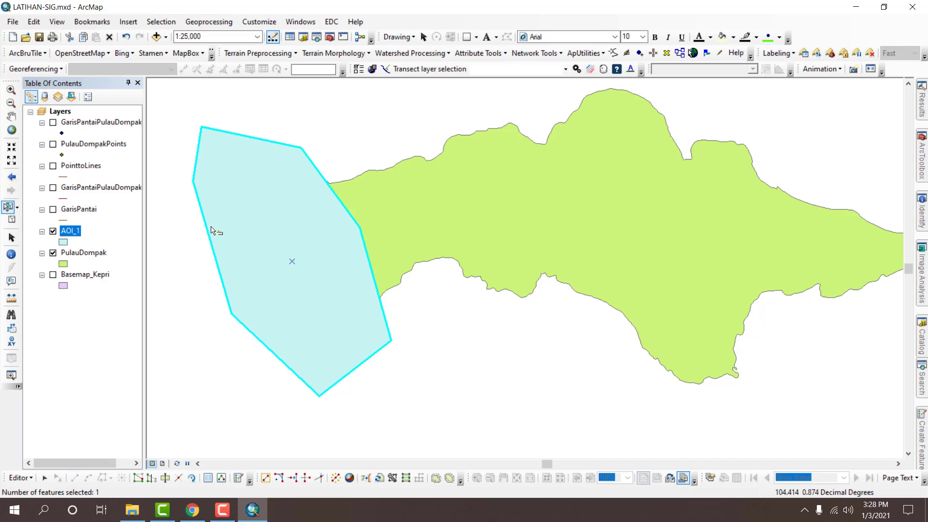
{"action": "key", "text": "Delete"}
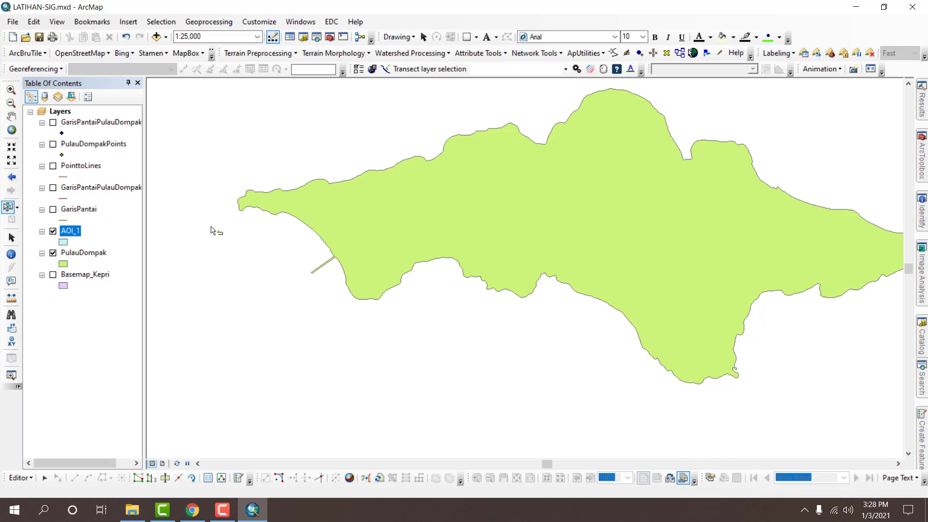
- Draw an AOI_1 rectangle with direction 90 that covers the western end of PulauDompak
{"action": "left_click", "coordinate": [239, 477]}
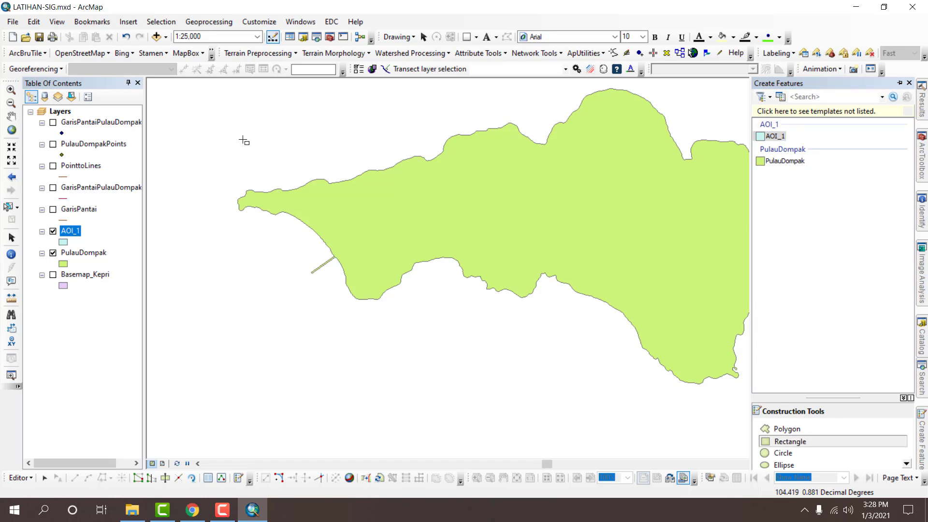
{"action": "left_click", "coordinate": [227, 127]}
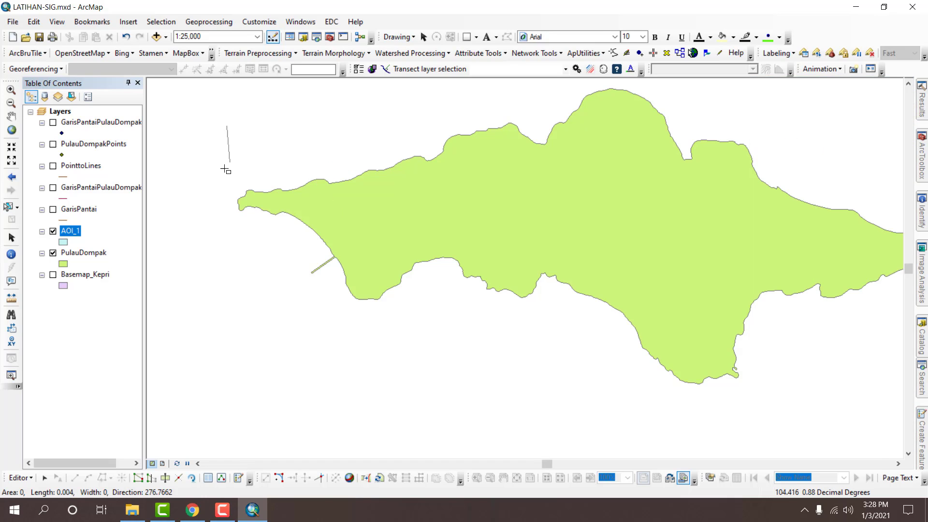
{"action": "right_click", "coordinate": [234, 237]}
{"action": "left_click", "coordinate": [269, 263]}
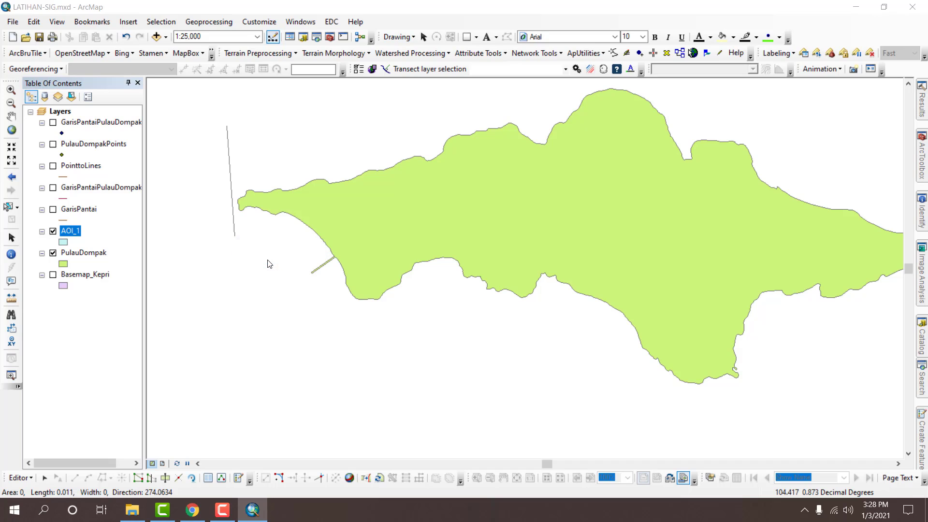
{"action": "type", "text": "90"}
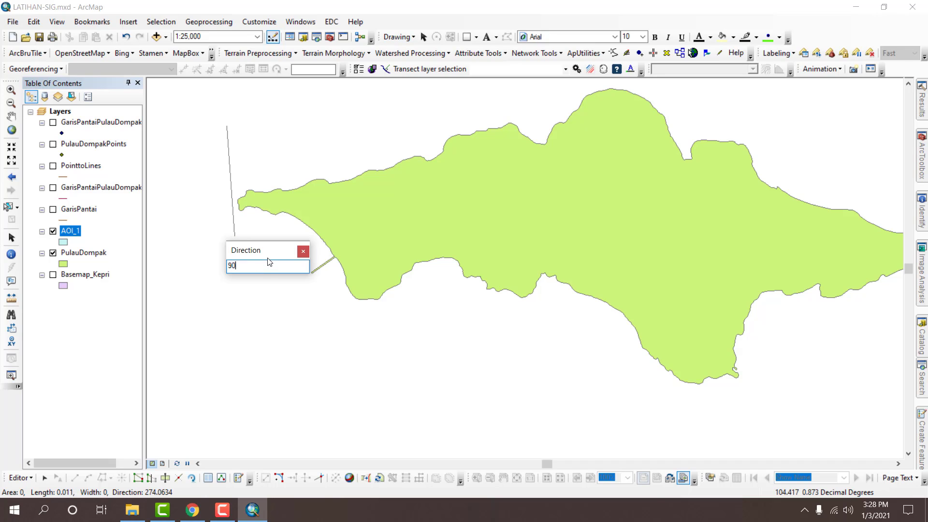
{"action": "key", "text": "Return"}
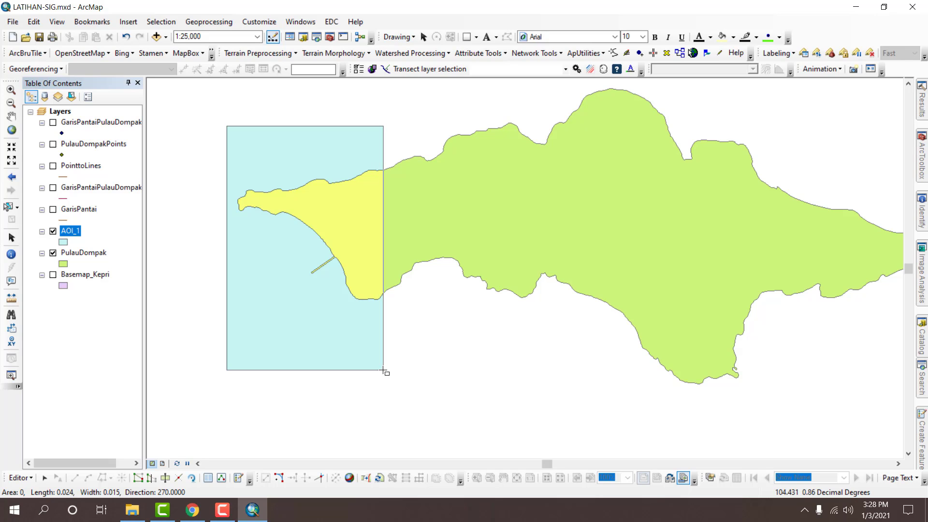
{"action": "left_click", "coordinate": [383, 370]}
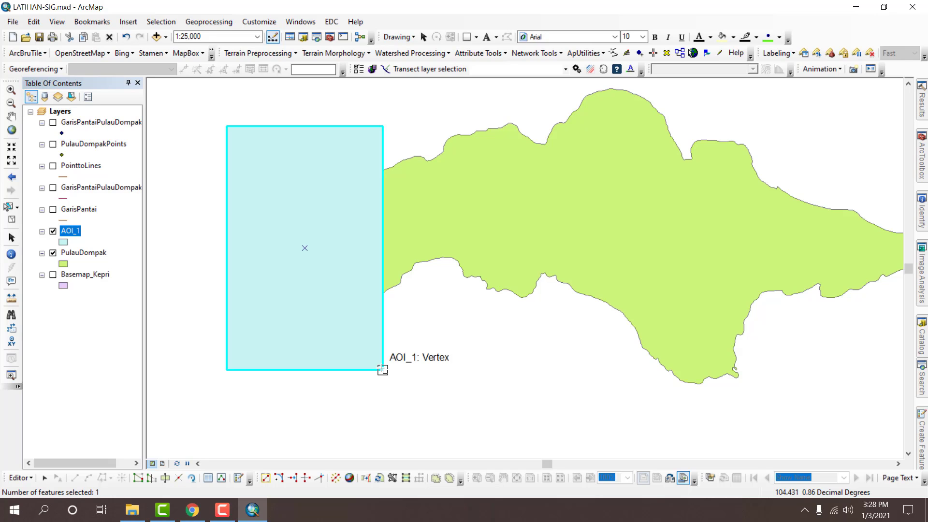
- Stop editing AOI_1 with the edits saved, and move the layer below PulauDompak in the drawing order
{"action": "left_click", "coordinate": [16, 480]}
{"action": "left_click", "coordinate": [22, 267]}
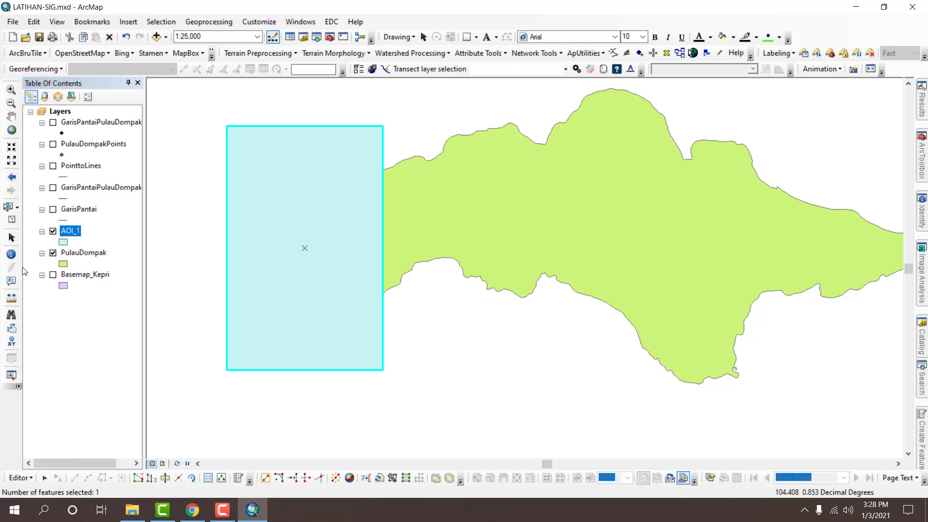
{"action": "left_click", "coordinate": [416, 295]}
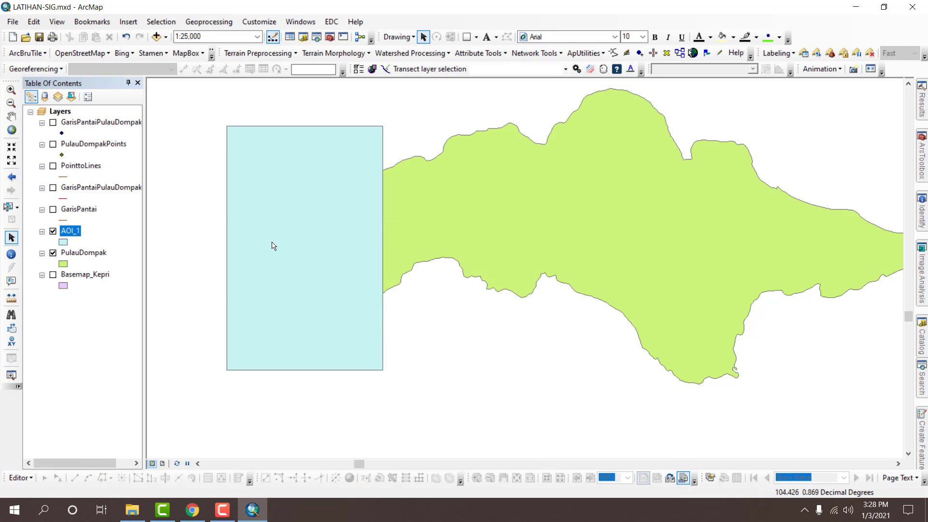
{"action": "left_click_drag", "start_coordinate": [77, 240], "coordinate": [89, 263]}
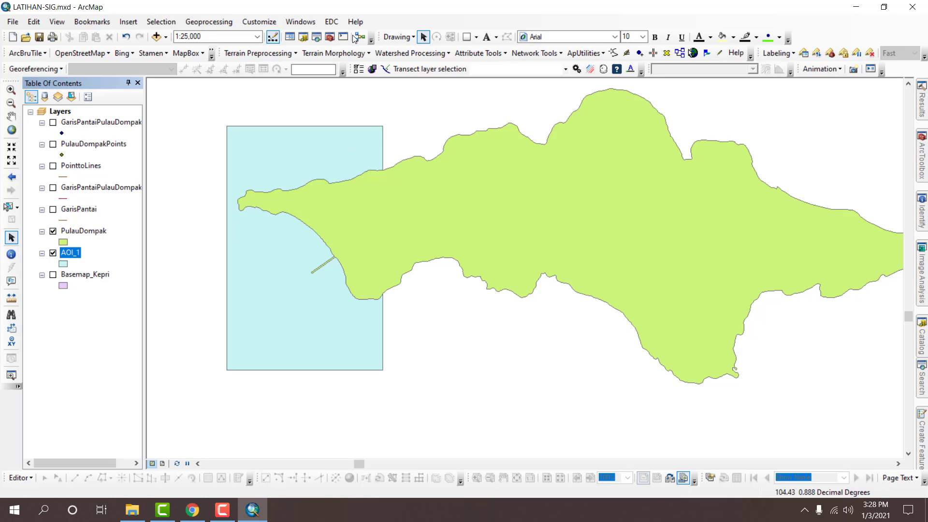
- Open the Clip tool from the Extract toolset of the Analysis Tools
{"action": "left_click", "coordinate": [330, 38]}
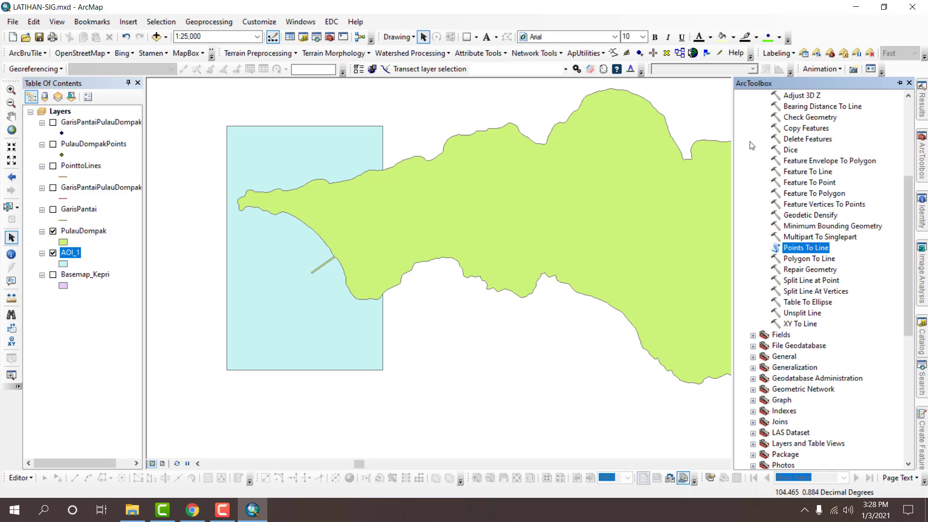
{"action": "scroll", "coordinate": [764, 163], "scroll_direction": "up", "scroll_amount": 5}
{"action": "left_click", "coordinate": [753, 237]}
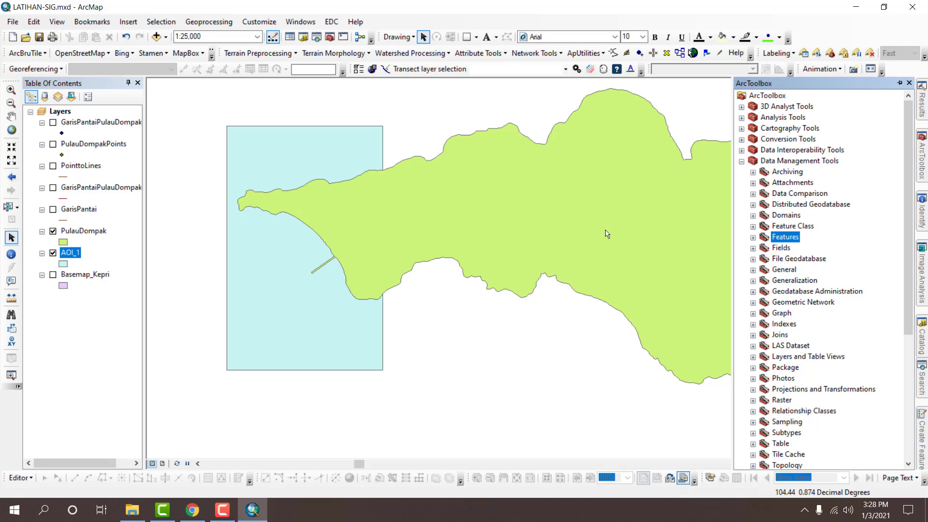
{"action": "left_click", "coordinate": [741, 162]}
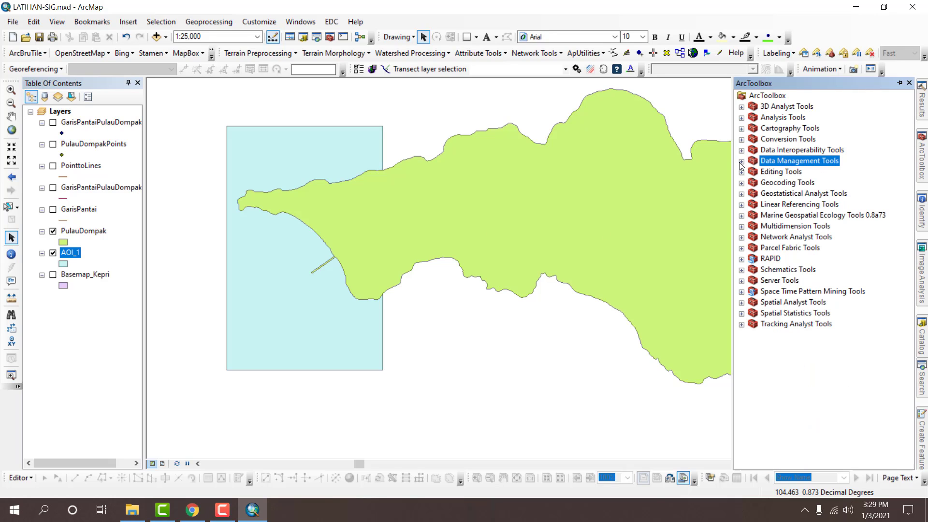
{"action": "double_click", "coordinate": [763, 119]}
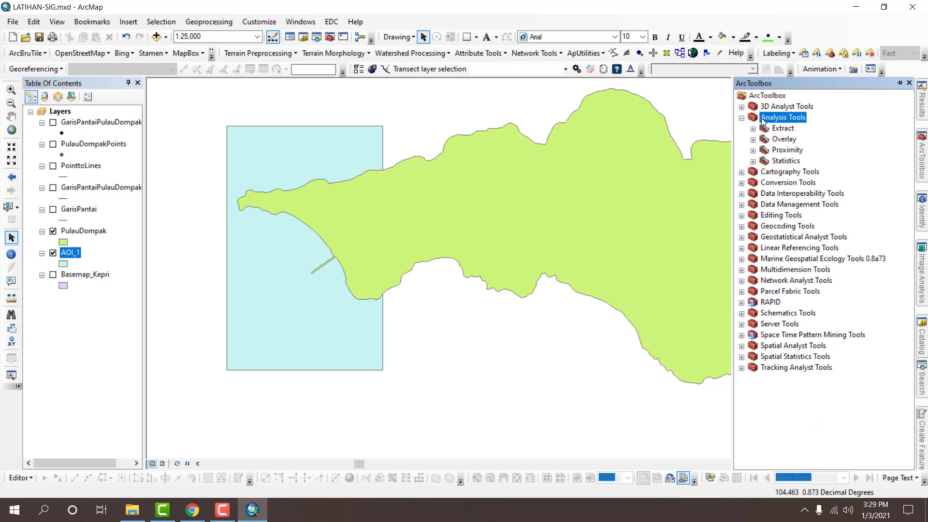
{"action": "left_click", "coordinate": [752, 129]}
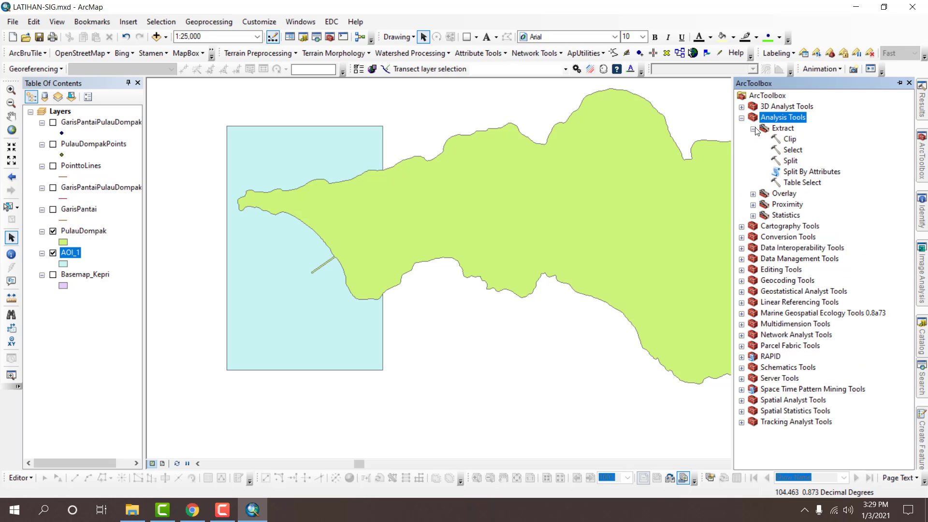
{"action": "double_click", "coordinate": [789, 139]}
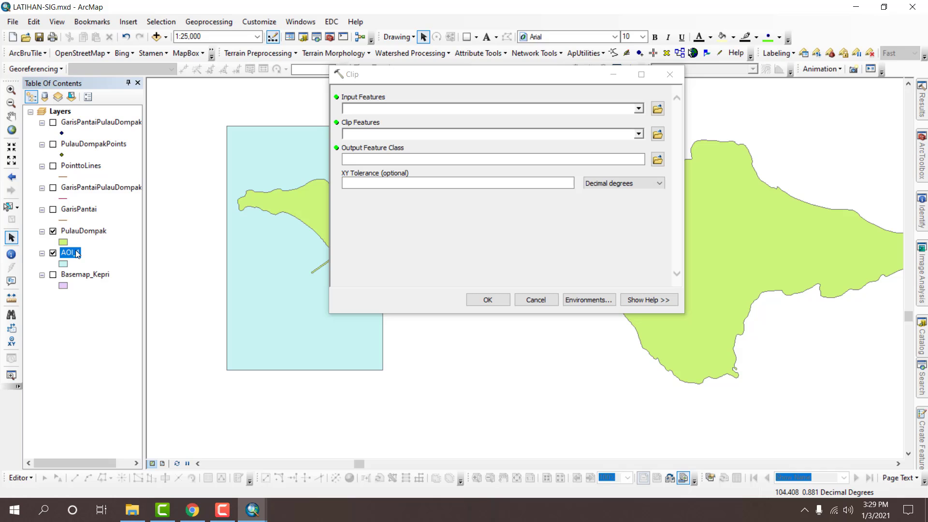
- Set PulauDompak as the input features and AOI_1 as the clip features
{"action": "left_click_drag", "start_coordinate": [77, 254], "coordinate": [386, 110]}
{"action": "left_click", "coordinate": [94, 233], "text": "ctrl"}
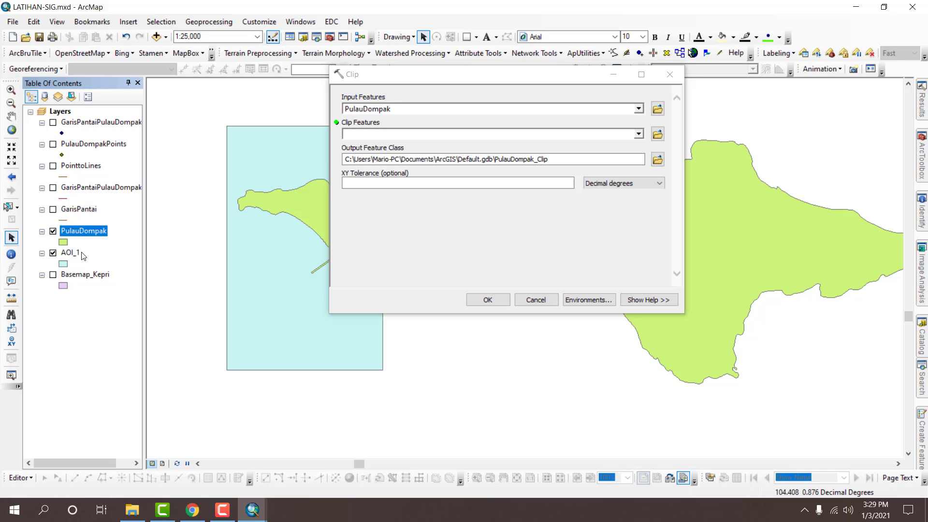
{"action": "left_click_drag", "start_coordinate": [72, 252], "coordinate": [359, 135]}
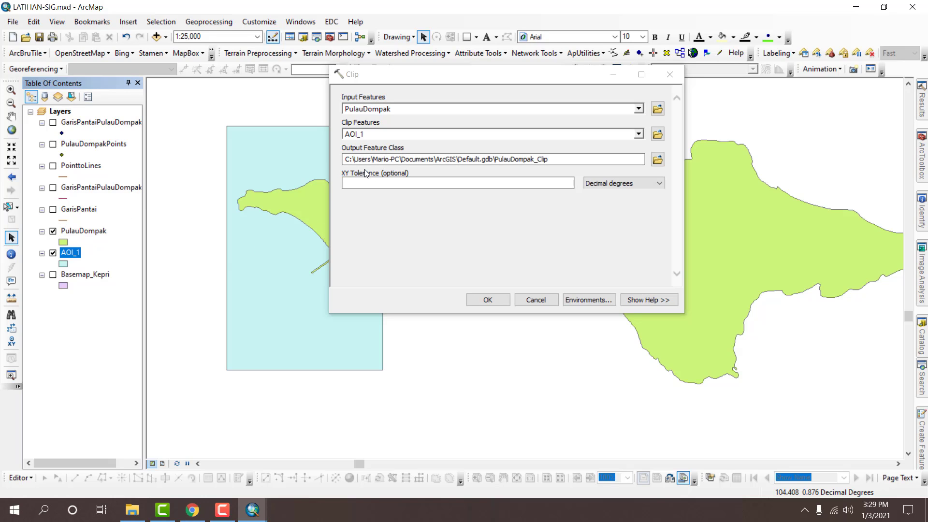
- Save the clip output as PulauDompakClip.shp in the Data SHP folder and run the Clip tool
{"action": "left_click", "coordinate": [657, 159]}
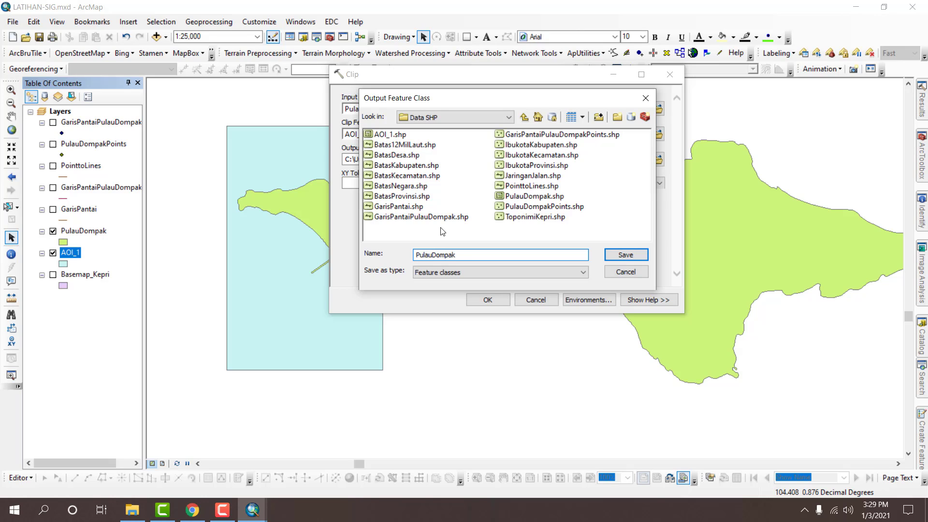
{"action": "key", "text": "Return"}
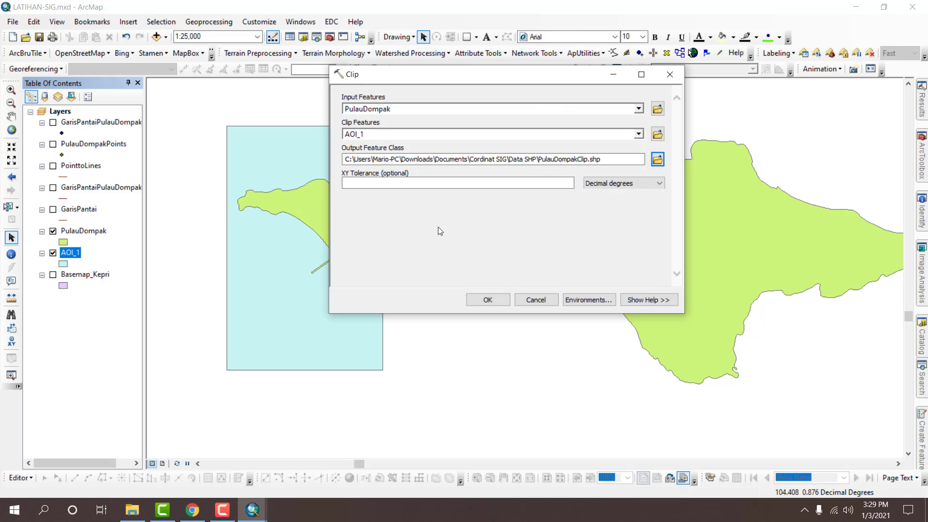
{"action": "left_click", "coordinate": [488, 298]}
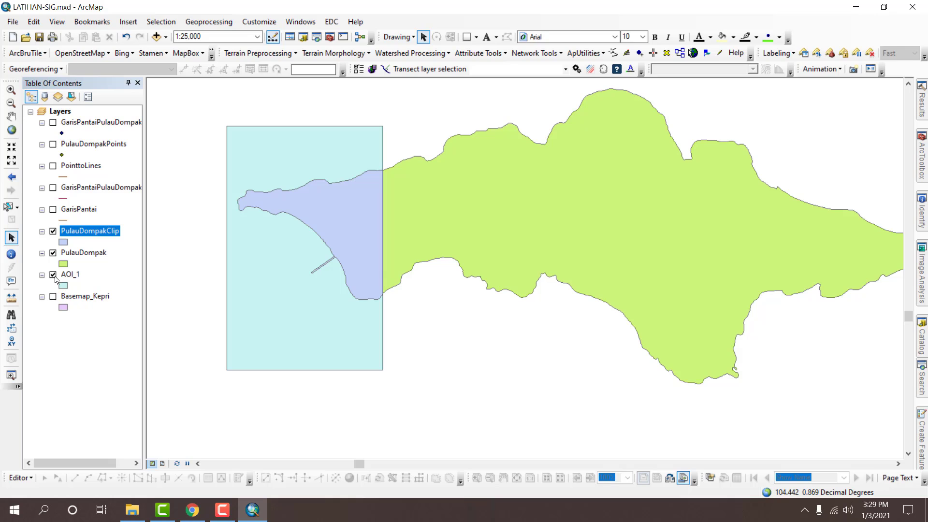
- Hide AOI_1 and PulauDompak to inspect the shape of PulauDompakClip on its own
{"action": "left_click", "coordinate": [53, 275]}
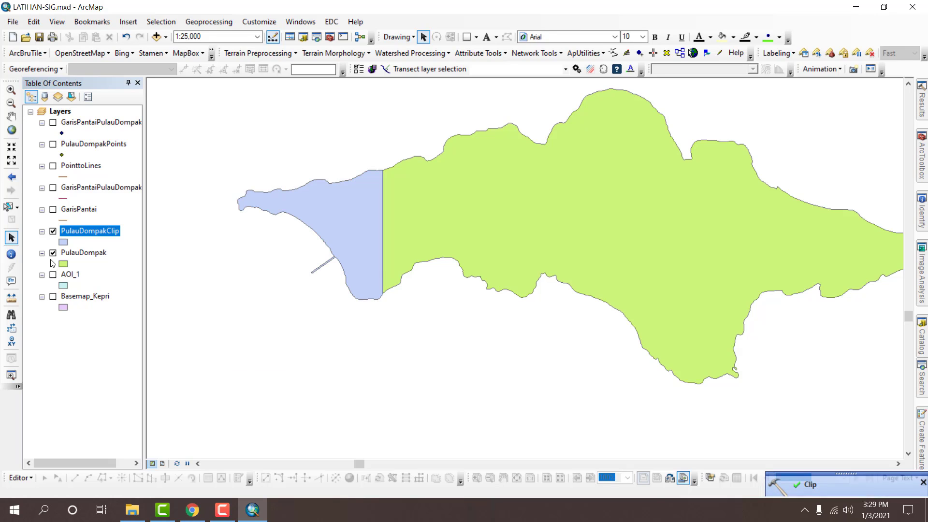
{"action": "left_click", "coordinate": [53, 253]}
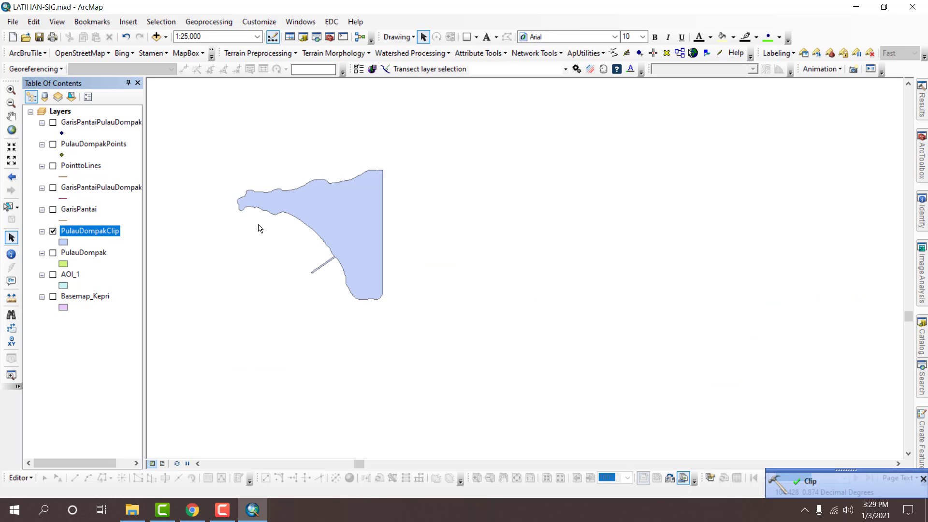
{"action": "left_click", "coordinate": [11, 116]}
{"action": "scroll", "coordinate": [370, 249], "scroll_direction": "up", "scroll_amount": 4}
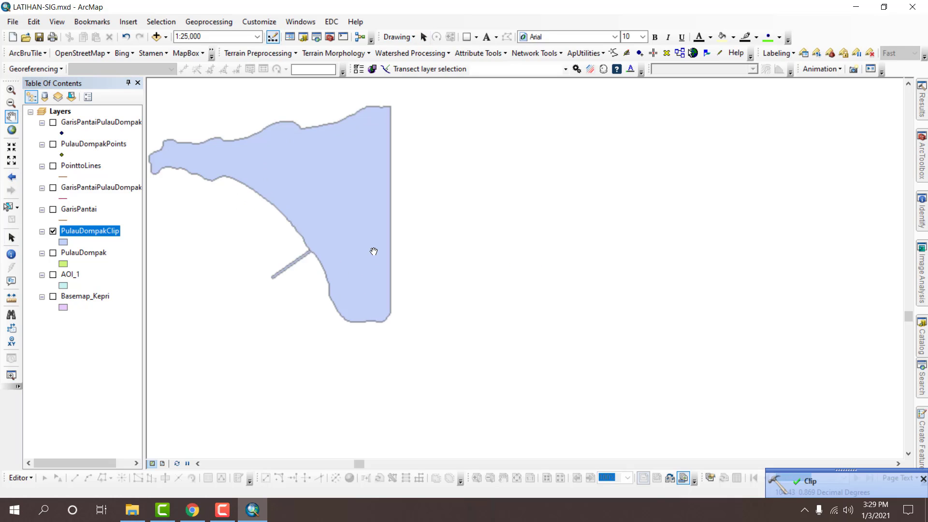
{"action": "scroll", "coordinate": [493, 309], "scroll_direction": "down", "scroll_amount": 2}
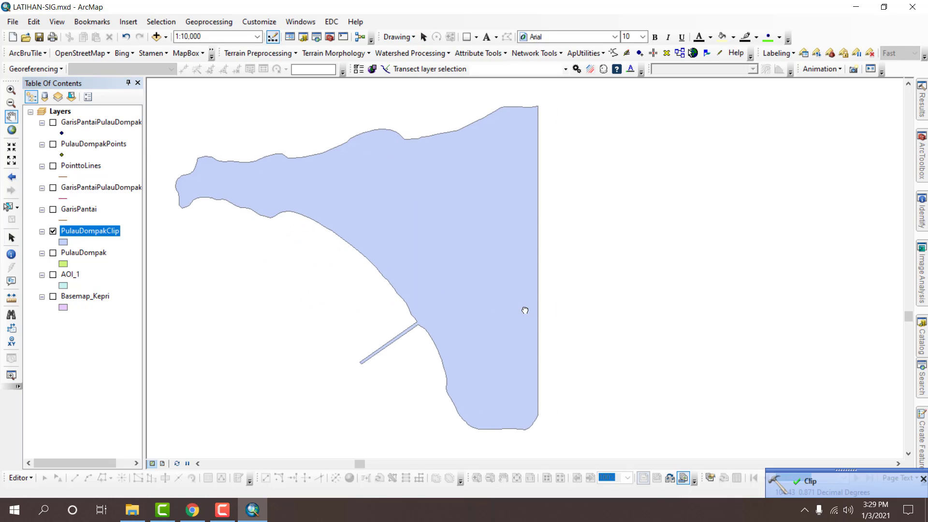
- Display PulauDompak again and examine how PulauDompakClip meets the rest of the island along the cut edge
{"action": "left_click", "coordinate": [53, 253]}
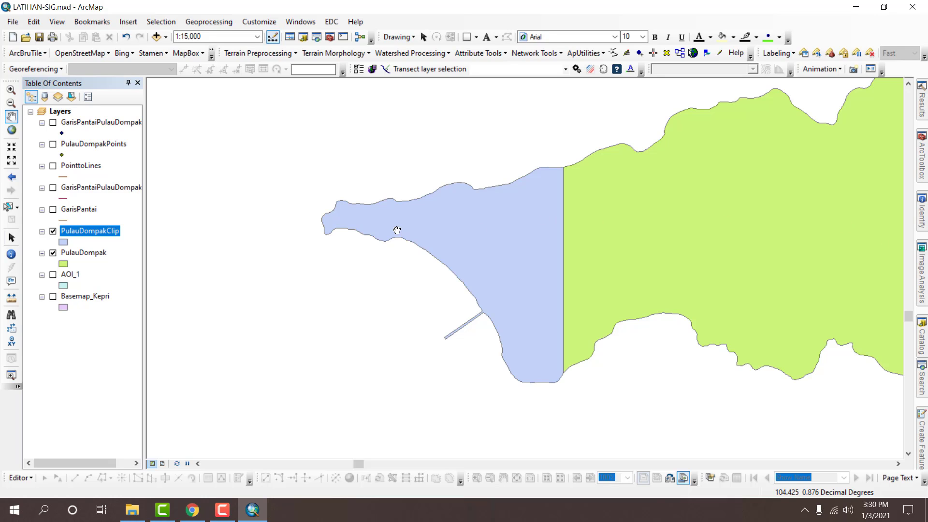
{"action": "left_click_drag", "start_coordinate": [708, 434], "coordinate": [493, 307]}
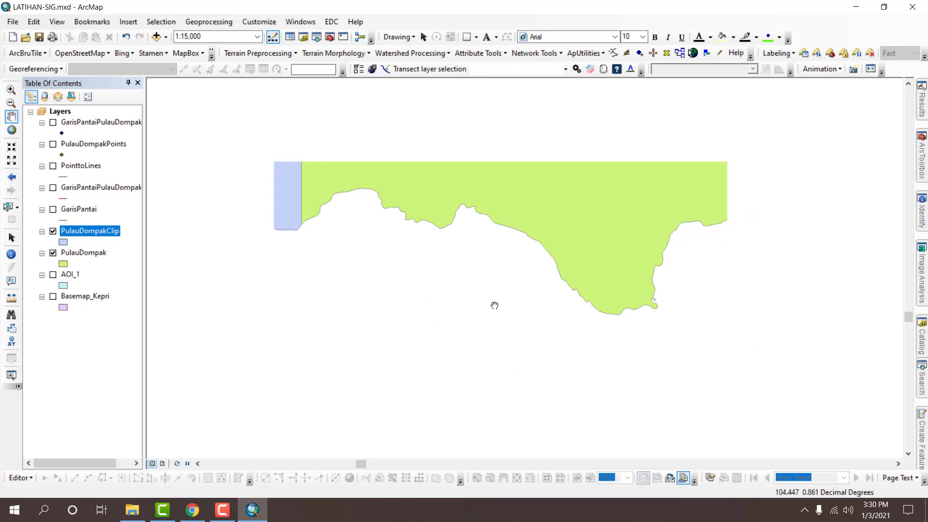
{"action": "scroll", "coordinate": [523, 307], "scroll_direction": "down", "scroll_amount": 1}
{"action": "left_click_drag", "start_coordinate": [478, 251], "coordinate": [598, 359]}
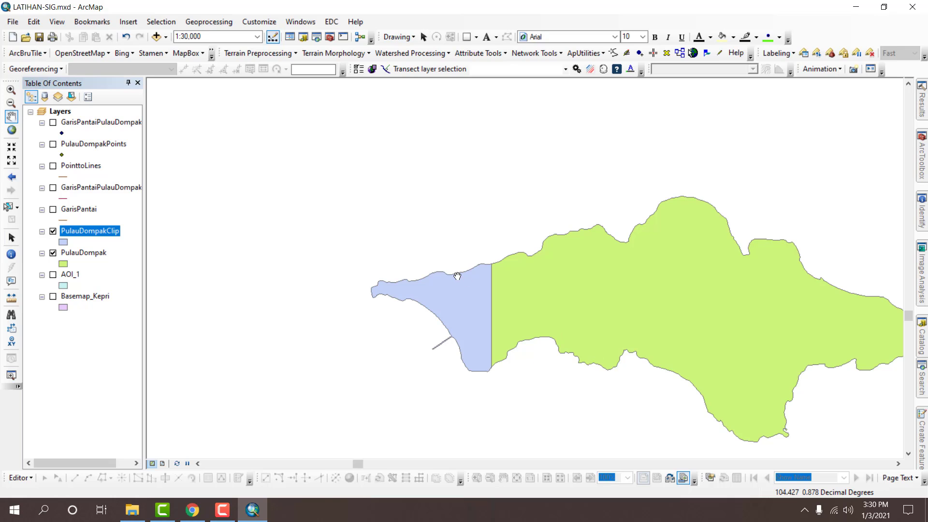
{"action": "left_click_drag", "start_coordinate": [534, 327], "coordinate": [502, 228]}
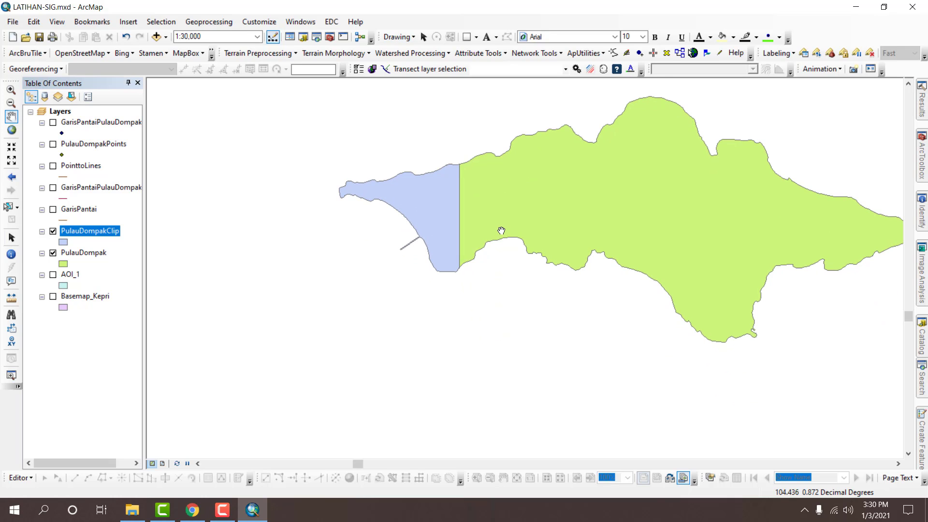
{"action": "scroll", "coordinate": [503, 229], "scroll_direction": "down", "scroll_amount": 1}
{"action": "scroll", "coordinate": [503, 229], "scroll_direction": "up", "scroll_amount": 1}
{"action": "scroll", "coordinate": [503, 229], "scroll_direction": "up", "scroll_amount": 1}
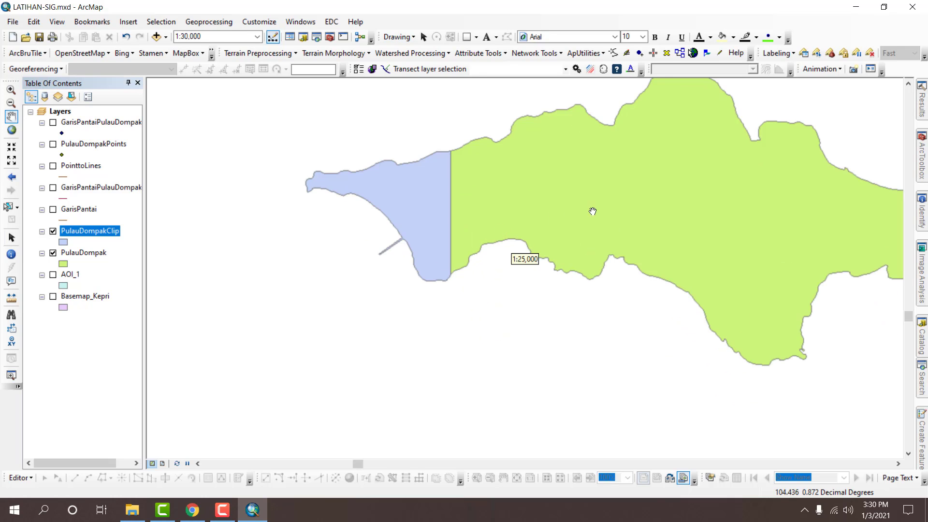
{"action": "left_click_drag", "start_coordinate": [590, 187], "coordinate": [594, 222]}
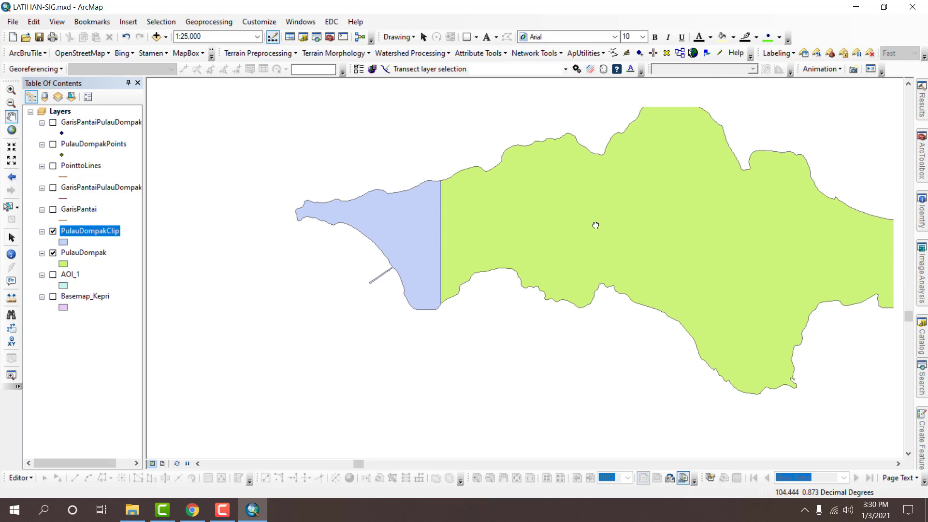
{"action": "scroll", "coordinate": [429, 145], "scroll_direction": "up", "scroll_amount": 6}
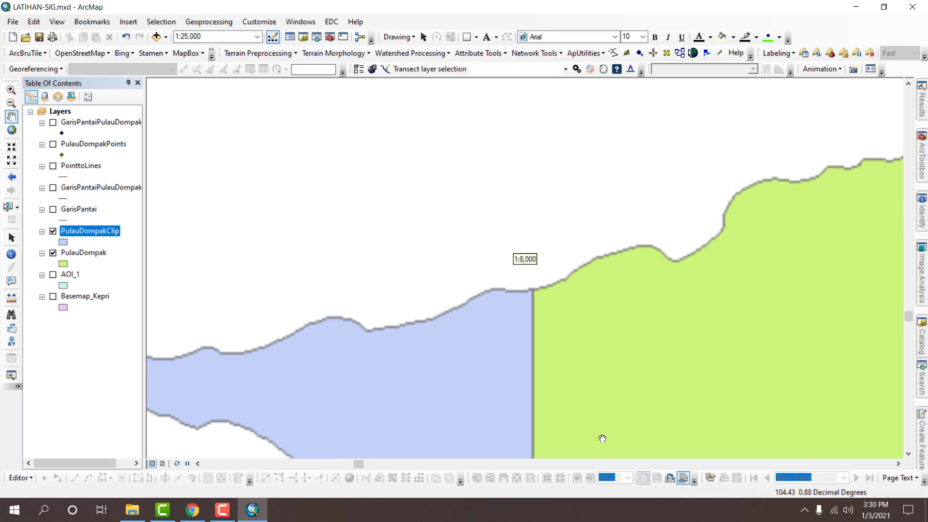
{"action": "scroll", "coordinate": [656, 297], "scroll_direction": "down", "scroll_amount": 3}
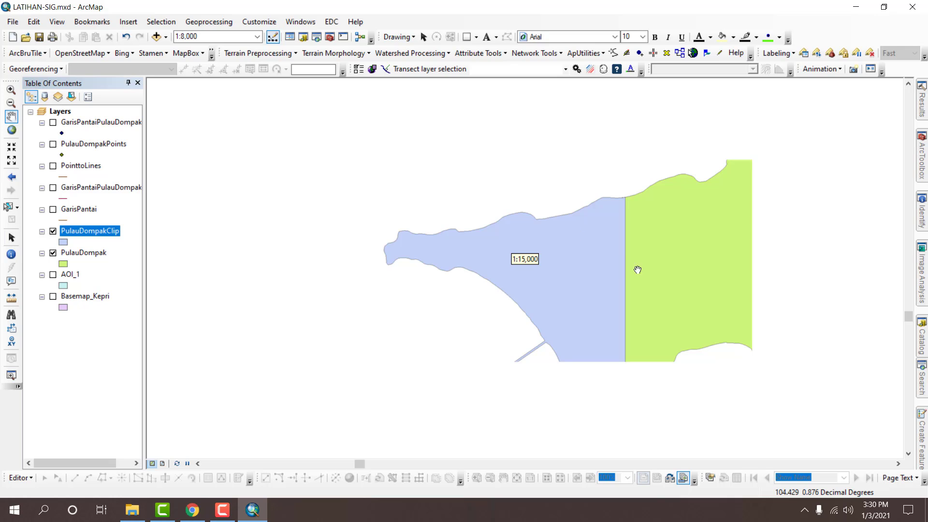
{"action": "left_click_drag", "start_coordinate": [610, 258], "coordinate": [441, 271]}
{"action": "scroll", "coordinate": [441, 270], "scroll_direction": "down", "scroll_amount": 4}
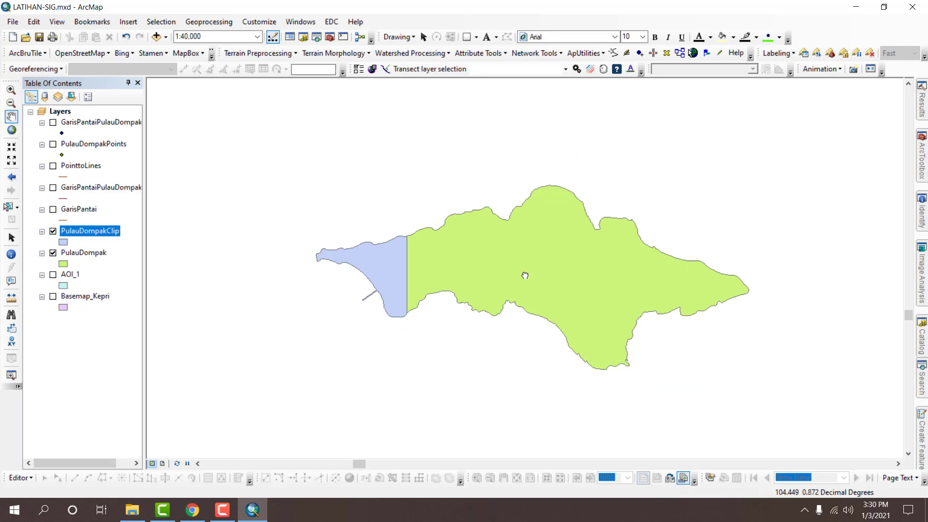
{"action": "left_click_drag", "start_coordinate": [524, 271], "coordinate": [594, 168]}
{"action": "scroll", "coordinate": [595, 165], "scroll_direction": "up", "scroll_amount": 2}
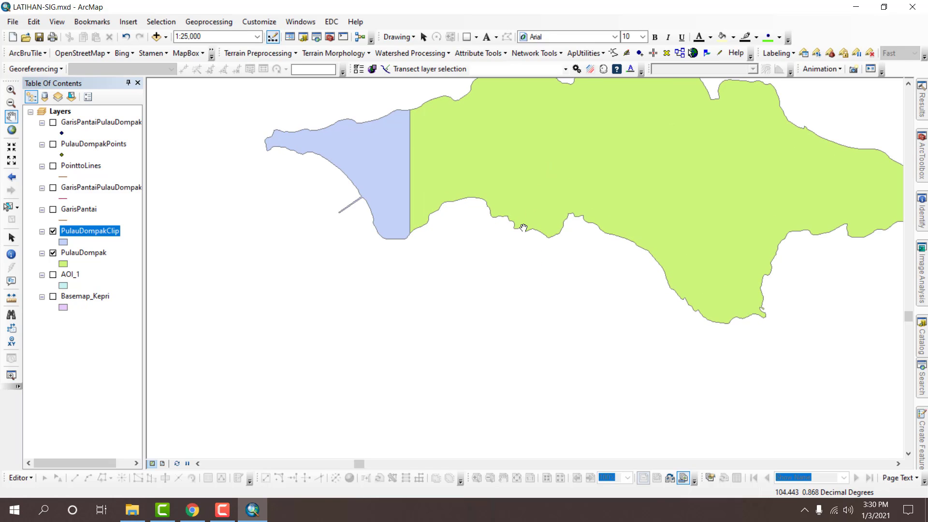
{"action": "left_click_drag", "start_coordinate": [518, 208], "coordinate": [520, 293]}
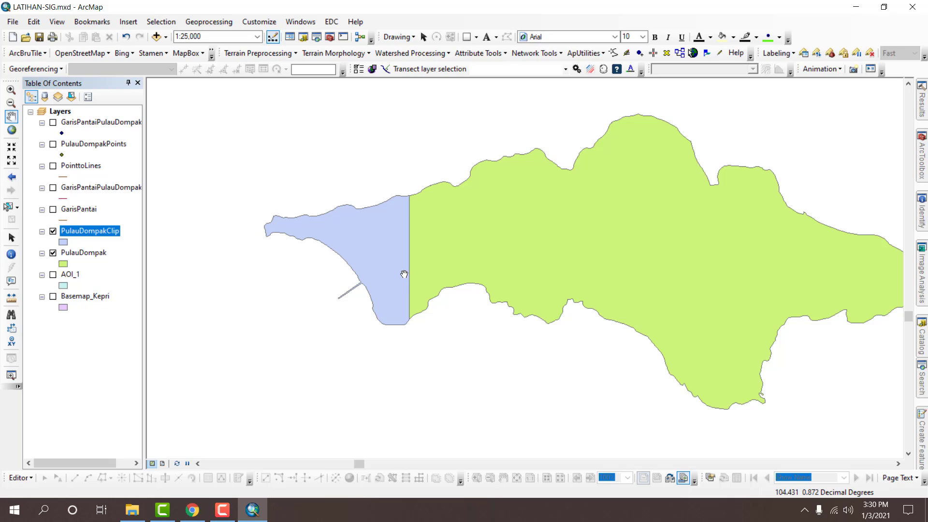
- Show AOI_1 in place of PulauDompakClip, and open the Erase tool from the Overlay toolset of the Analysis Tools
{"action": "left_click", "coordinate": [53, 231]}
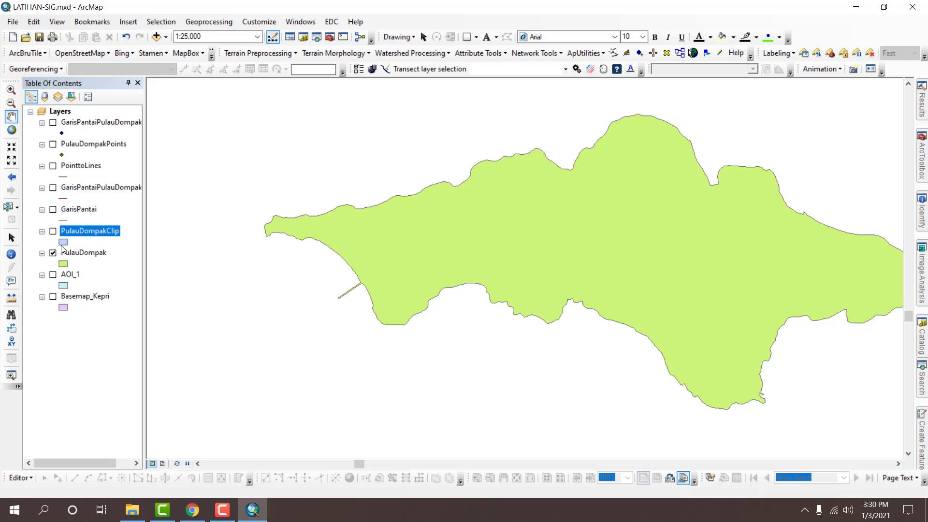
{"action": "left_click", "coordinate": [55, 274]}
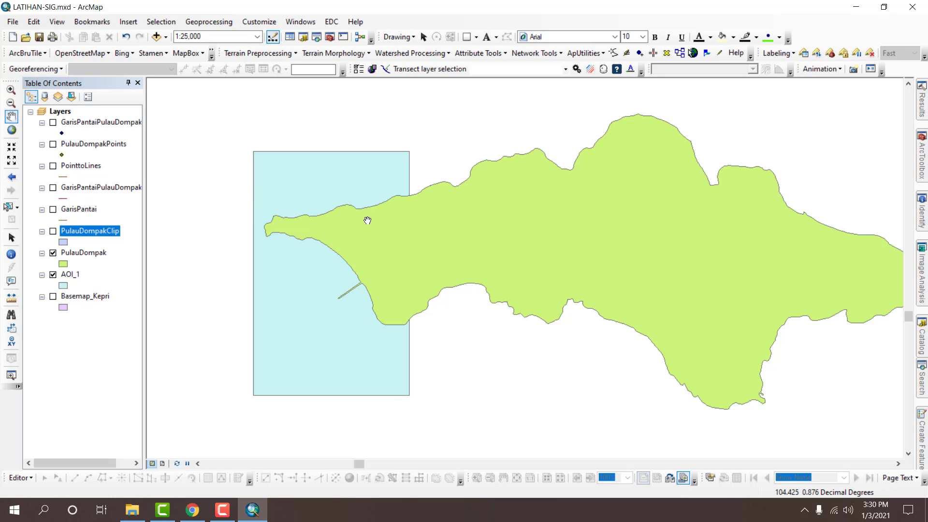
{"action": "left_click", "coordinate": [329, 38]}
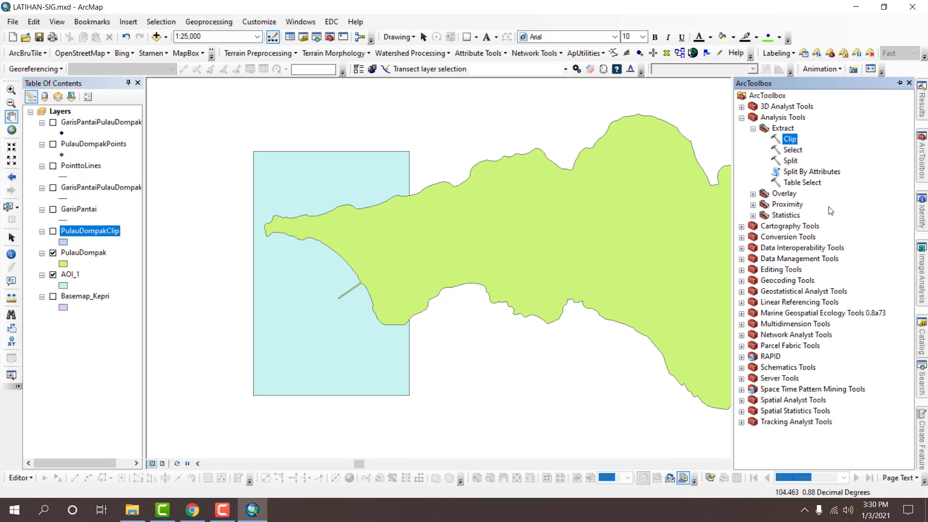
{"action": "left_click", "coordinate": [756, 205]}
{"action": "left_click", "coordinate": [755, 204]}
{"action": "left_click", "coordinate": [753, 195]}
{"action": "double_click", "coordinate": [790, 204]}
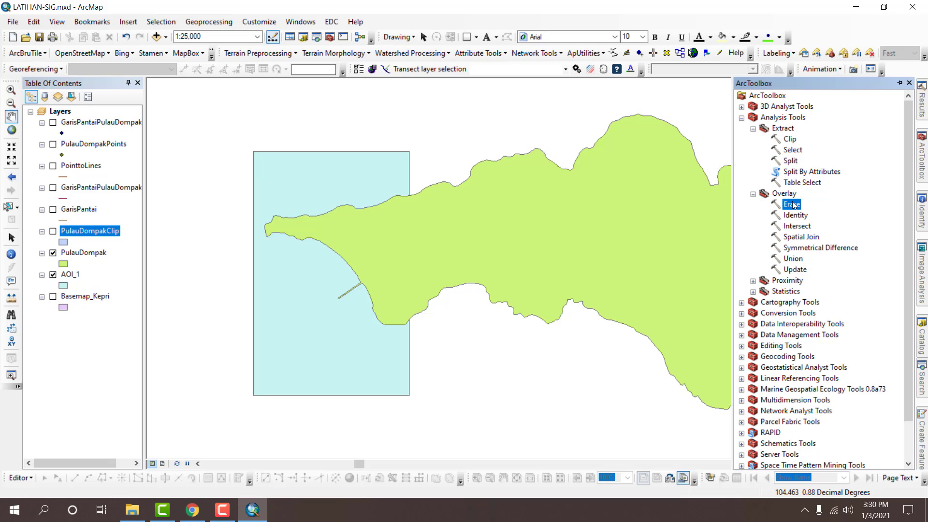
- Set PulauDompak as the input features and AOI_1 as the erase features
{"action": "left_click", "coordinate": [87, 235]}
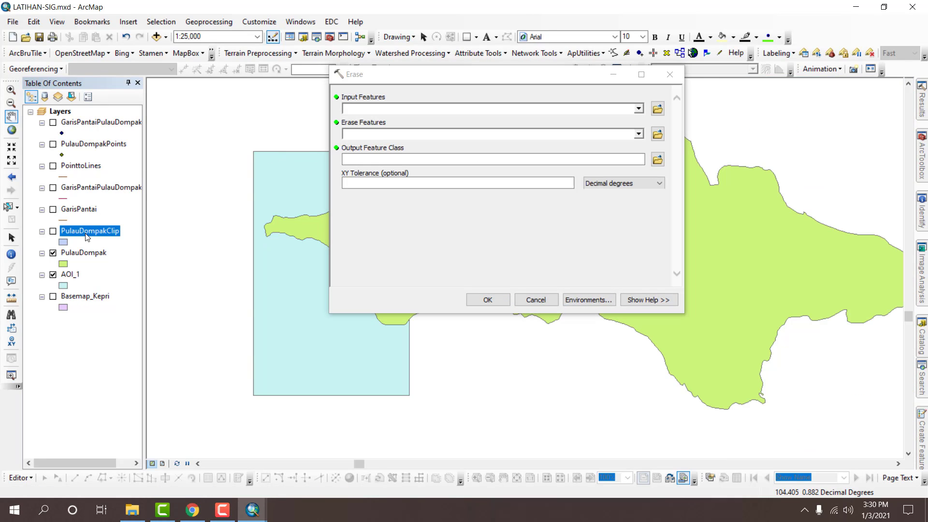
{"action": "left_click_drag", "start_coordinate": [95, 256], "coordinate": [394, 109]}
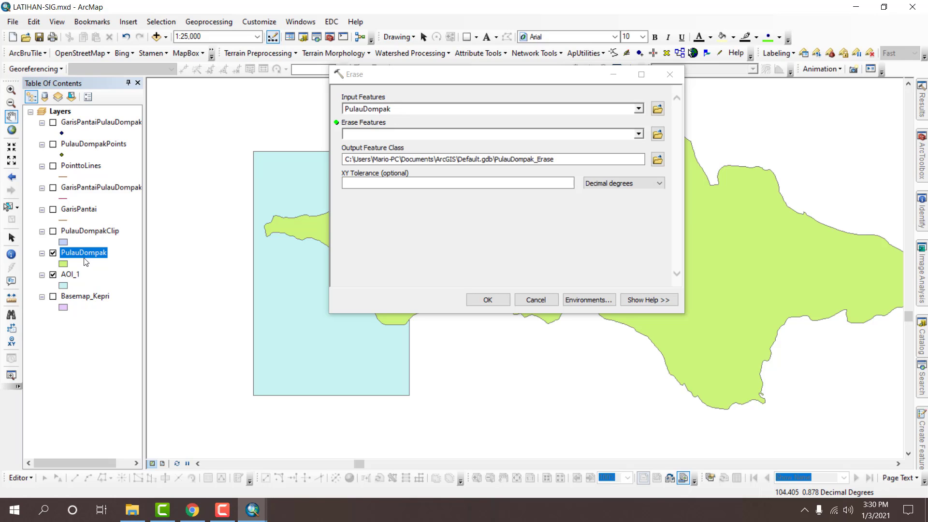
{"action": "left_click", "coordinate": [74, 276]}
{"action": "mouse_move", "coordinate": [74, 276]}
{"action": "left_mouse_down"}
{"action": "mouse_move", "coordinate": [265, 233]}
{"action": "mouse_move", "coordinate": [373, 136]}
{"action": "left_mouse_up"}
- Save the erase output as PulauDompakErase.shp in the Data SHP folder and run the Erase tool
{"action": "left_click", "coordinate": [657, 159]}
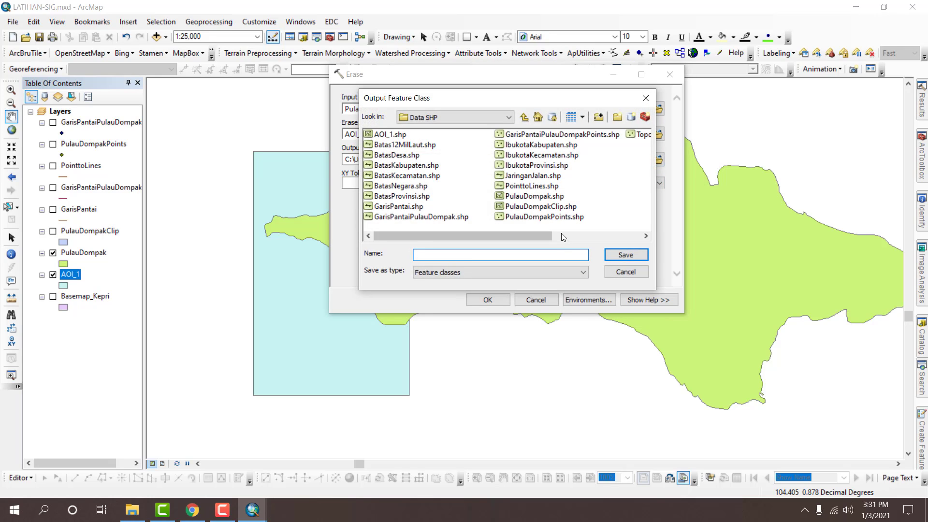
{"action": "type", "text": "Pula"}
{"action": "key", "text": "BackSpace"}
{"action": "key", "text": "BackSpace"}
{"action": "key", "text": "BackSpace"}
{"action": "type", "text": "ulauDompakErase"}
{"action": "key", "text": "Return"}
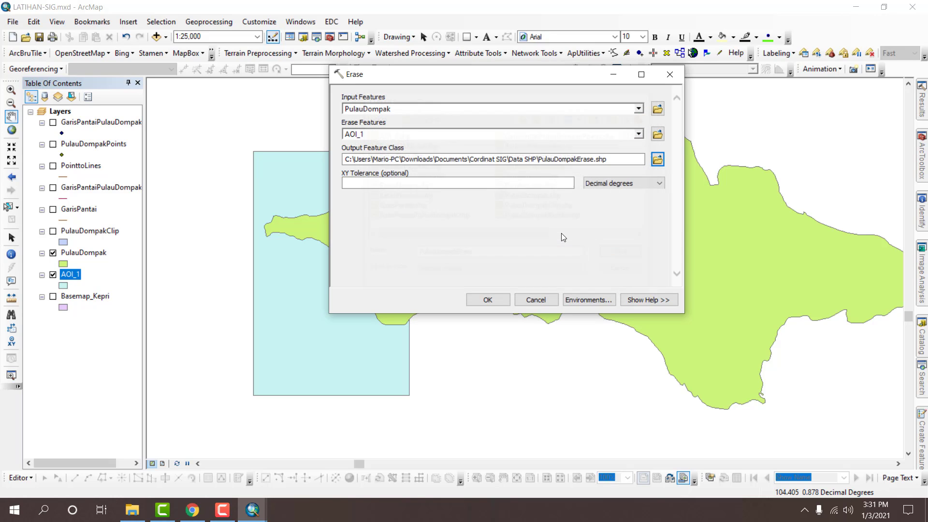
{"action": "left_click", "coordinate": [504, 297]}
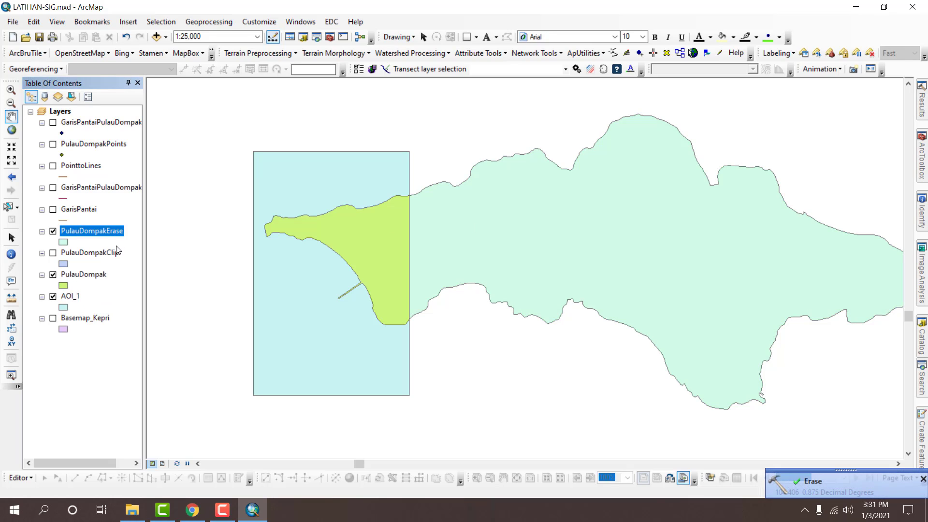
- Hide AOI_1 and PulauDompak so that only PulauDompakErase is displayed, and inspect its outline
{"action": "left_click", "coordinate": [53, 296]}
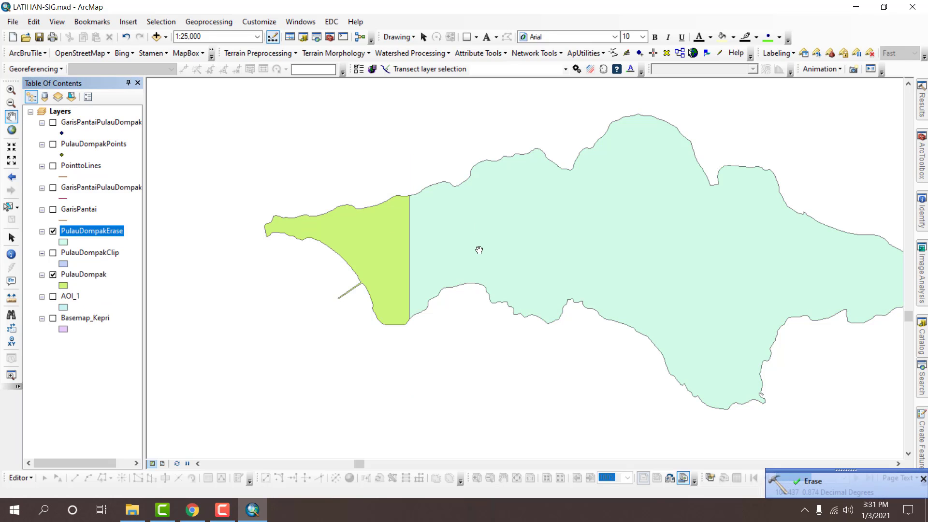
{"action": "left_click", "coordinate": [53, 275]}
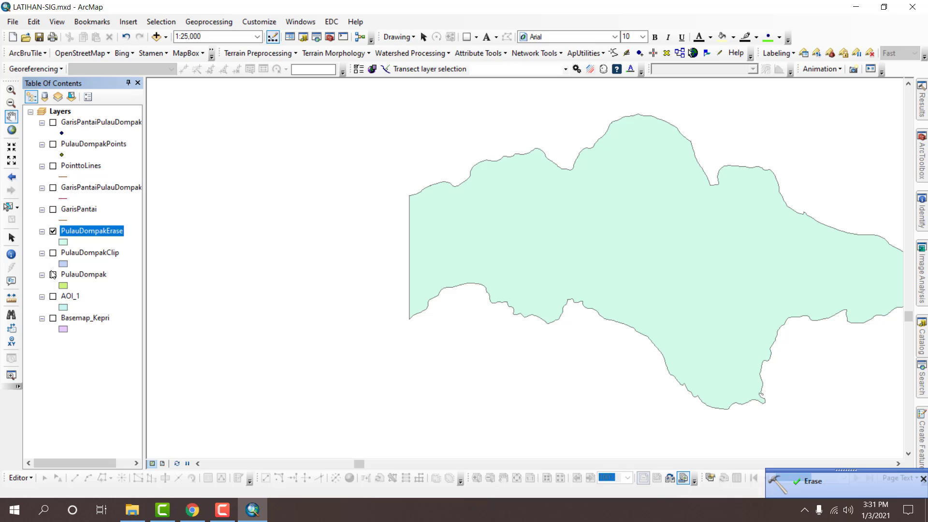
{"action": "left_click_drag", "start_coordinate": [567, 241], "coordinate": [484, 234]}
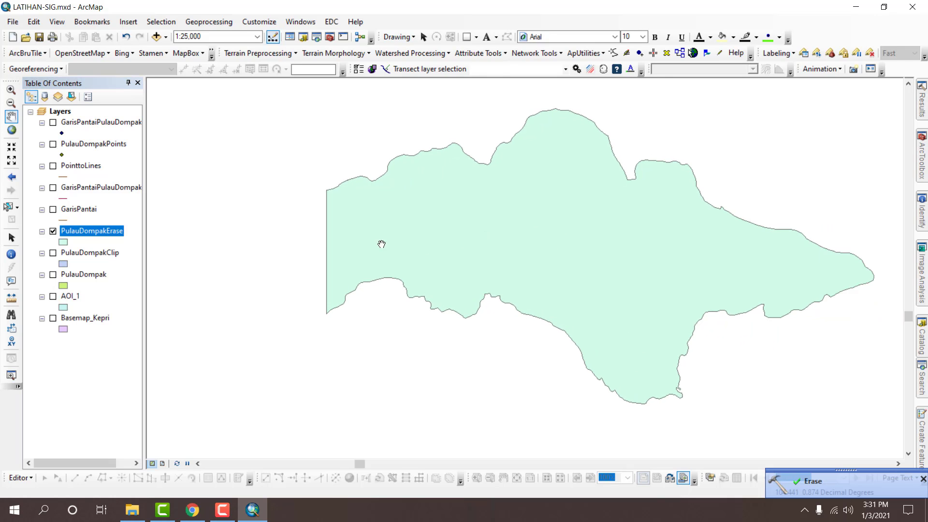
{"action": "left_click_drag", "start_coordinate": [303, 242], "coordinate": [405, 256]}
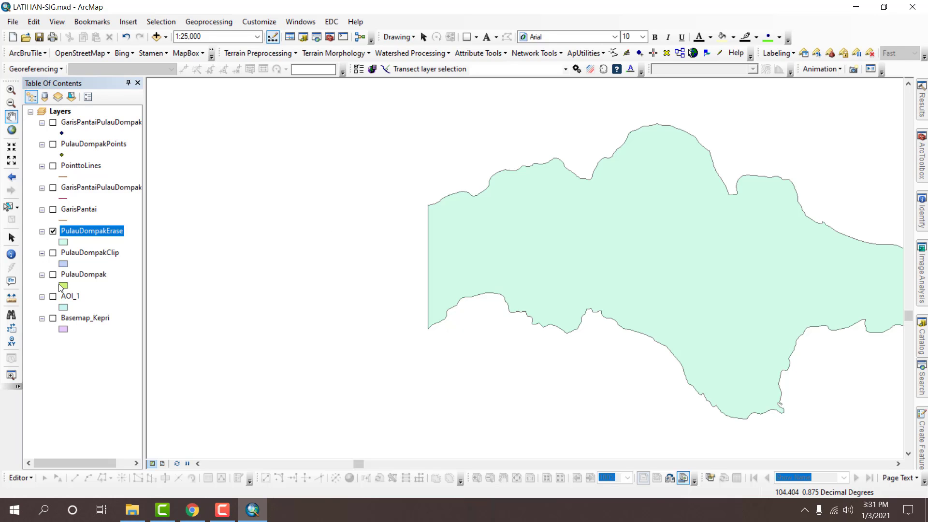
- Set the fill colour of PulauDompakClip to red and display the layer together with PulauDompakErase
{"action": "left_click", "coordinate": [63, 264]}
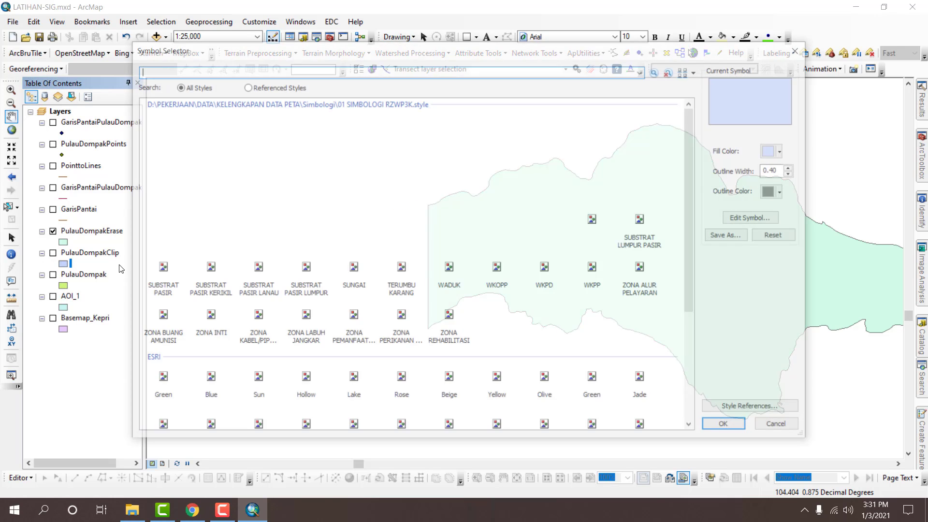
{"action": "left_click", "coordinate": [778, 153]}
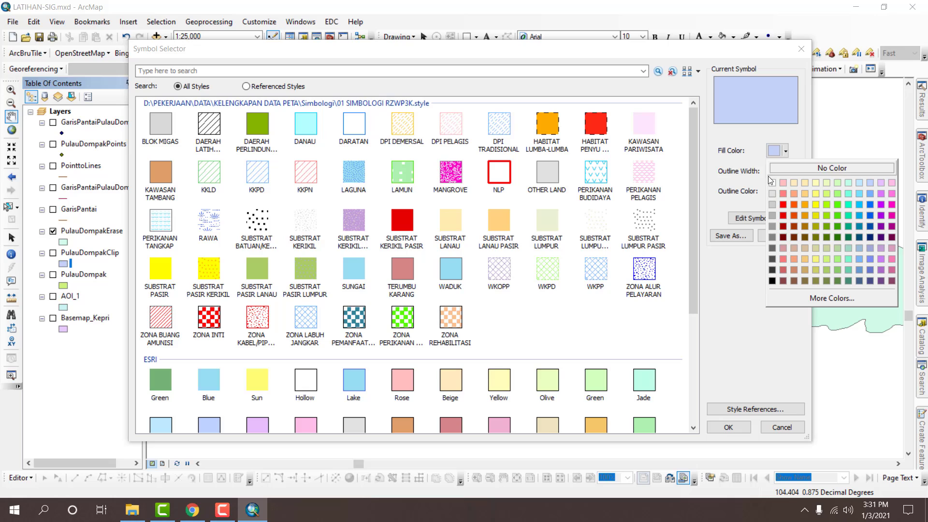
{"action": "left_click", "coordinate": [776, 205]}
{"action": "left_click", "coordinate": [746, 431]}
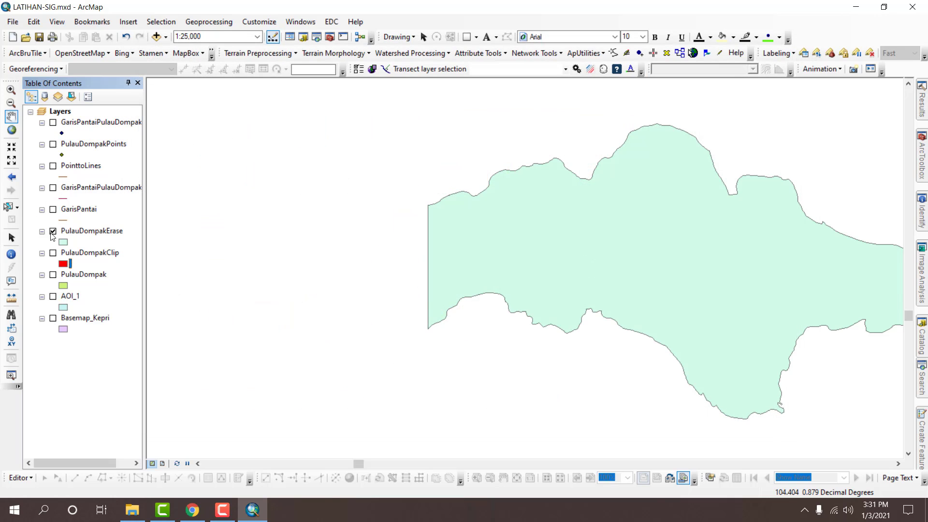
{"action": "left_click", "coordinate": [54, 253]}
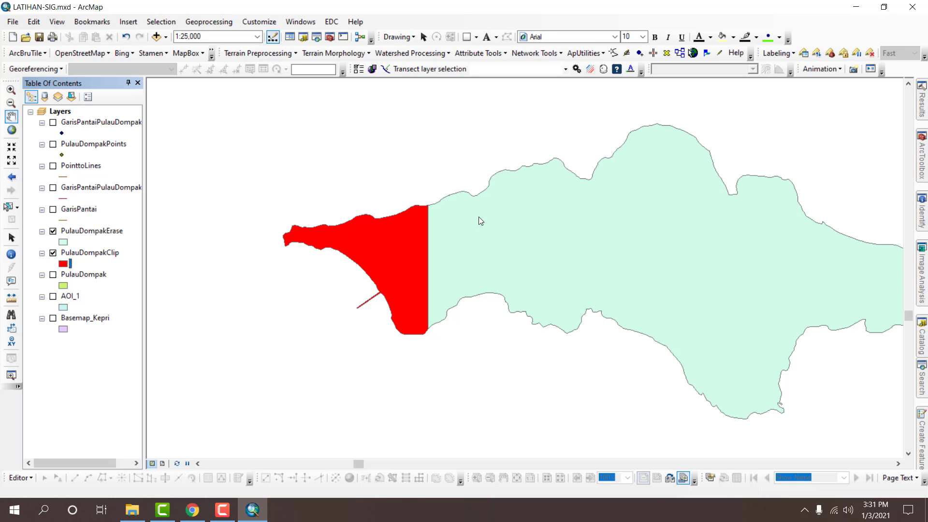
- Hide PulauDompakErase and PulauDompakClip and display only the original PulauDompak layer
{"action": "left_click_drag", "start_coordinate": [512, 227], "coordinate": [435, 209]}
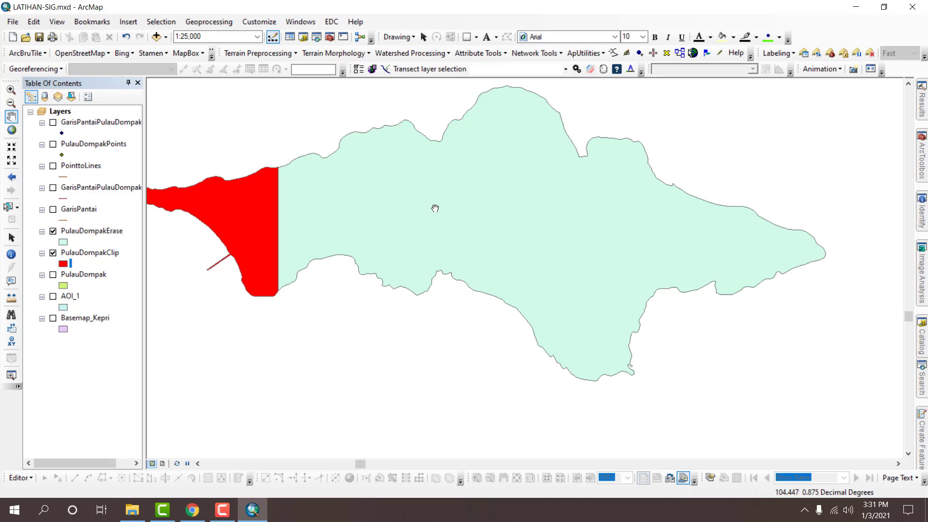
{"action": "scroll", "coordinate": [435, 208], "scroll_direction": "down", "scroll_amount": 2}
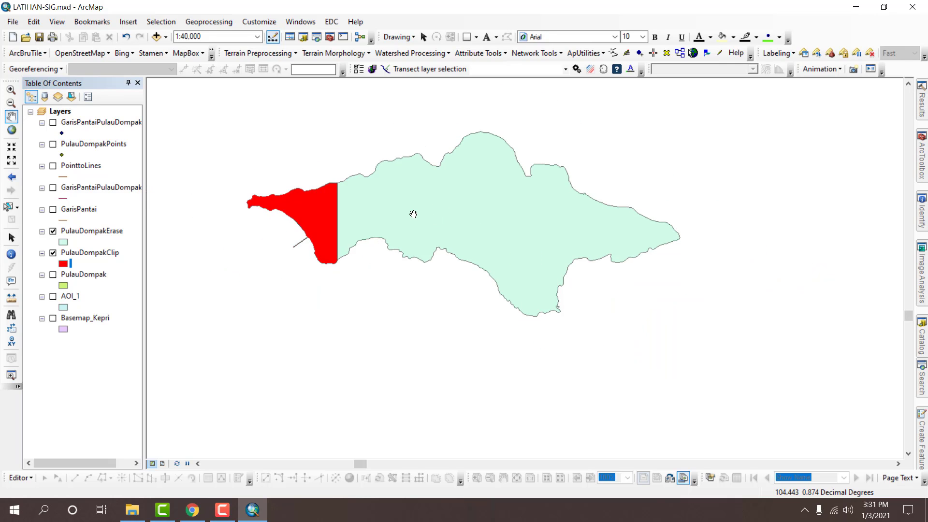
{"action": "scroll", "coordinate": [458, 248], "scroll_direction": "up", "scroll_amount": 1}
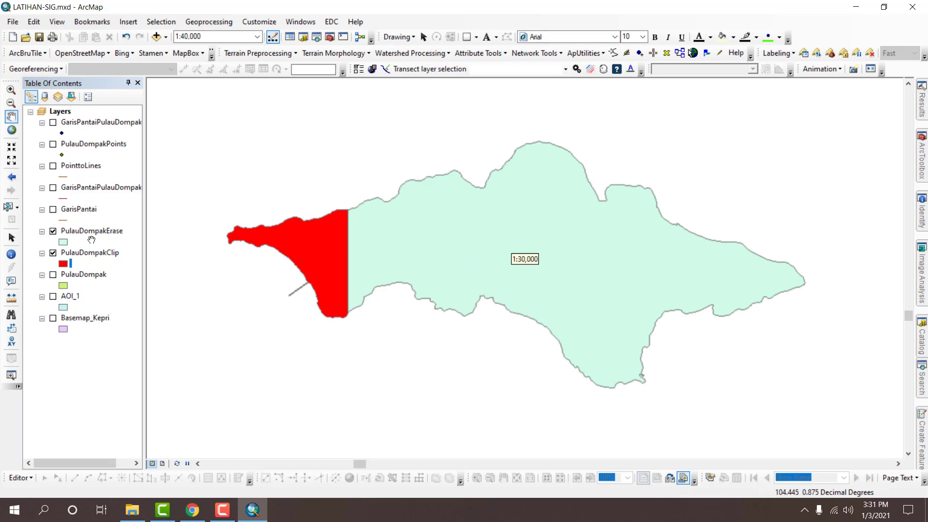
{"action": "left_click", "coordinate": [53, 232]}
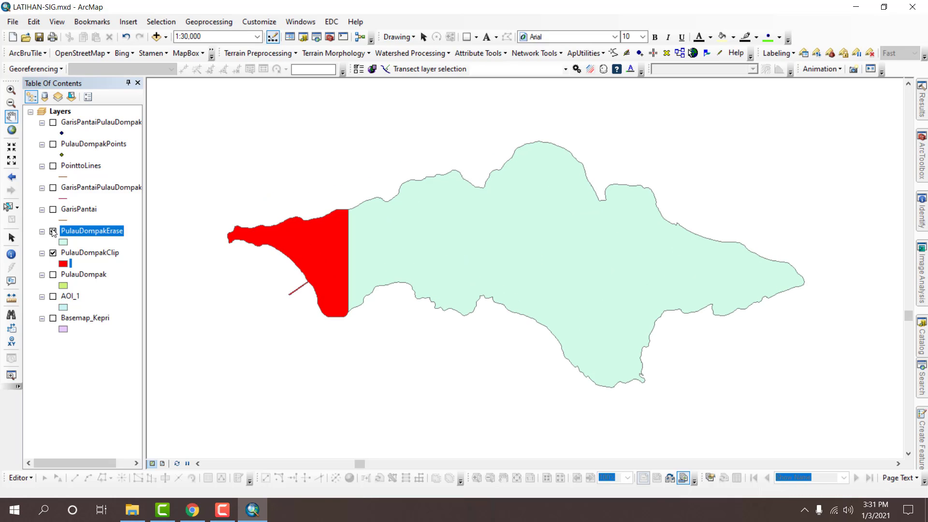
{"action": "left_click", "coordinate": [54, 252]}
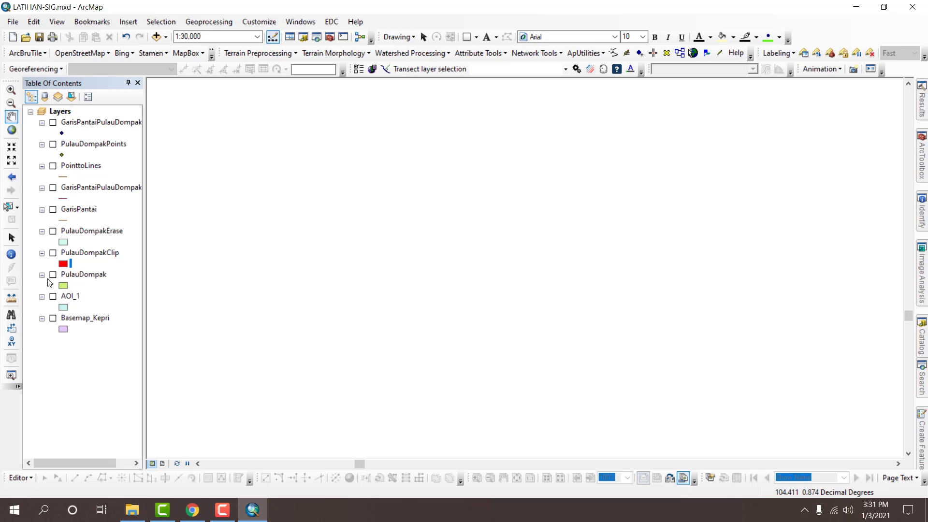
{"action": "left_click", "coordinate": [53, 275]}
{"action": "left_click_drag", "start_coordinate": [484, 240], "coordinate": [530, 239]}
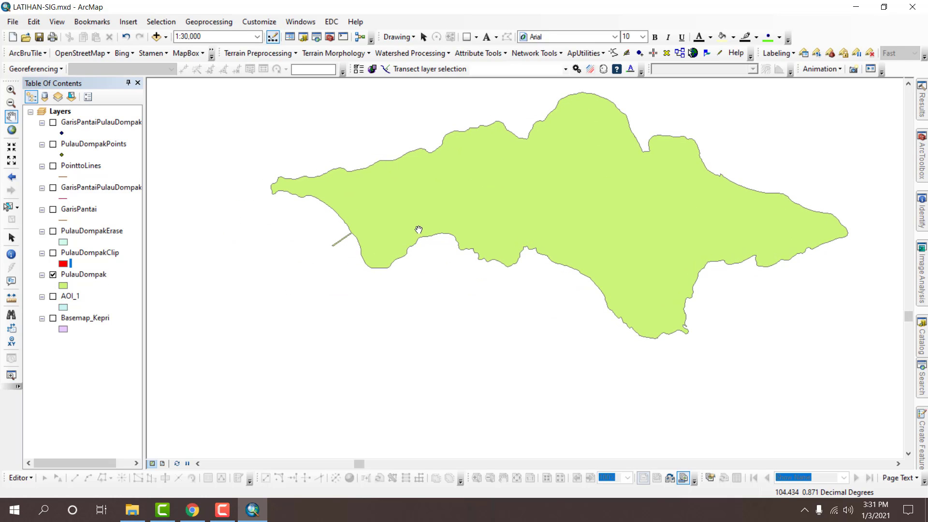
{"action": "left_click_drag", "start_coordinate": [418, 229], "coordinate": [412, 271]}
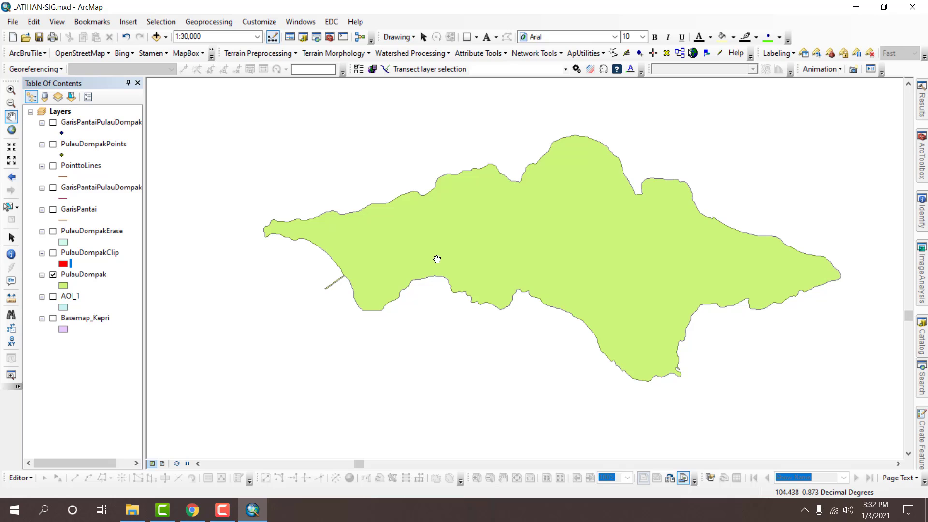
{"action": "left_click_drag", "start_coordinate": [431, 261], "coordinate": [393, 257]}
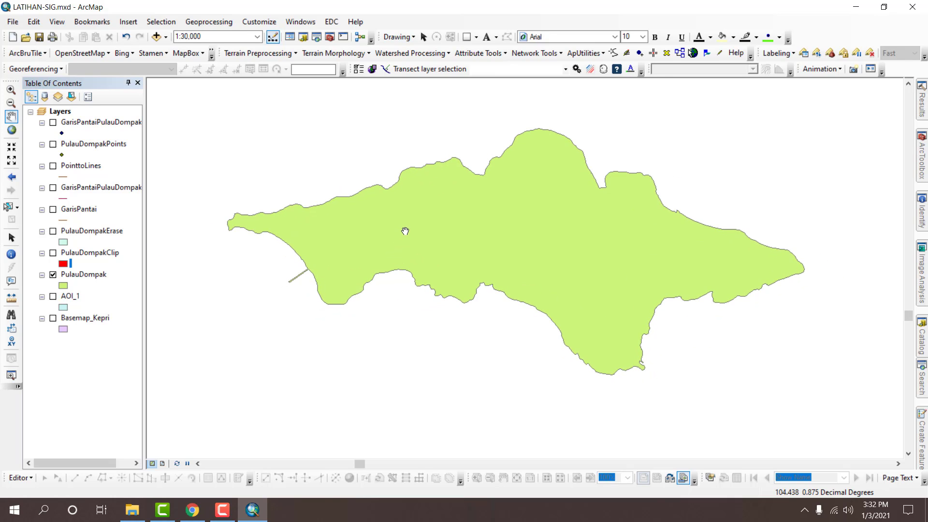
- Start the Buffer tool with PulauDompak as input and save the output as PulauDompakBuffer500m.shp in the Data SHP folder
{"action": "left_click", "coordinate": [87, 274]}
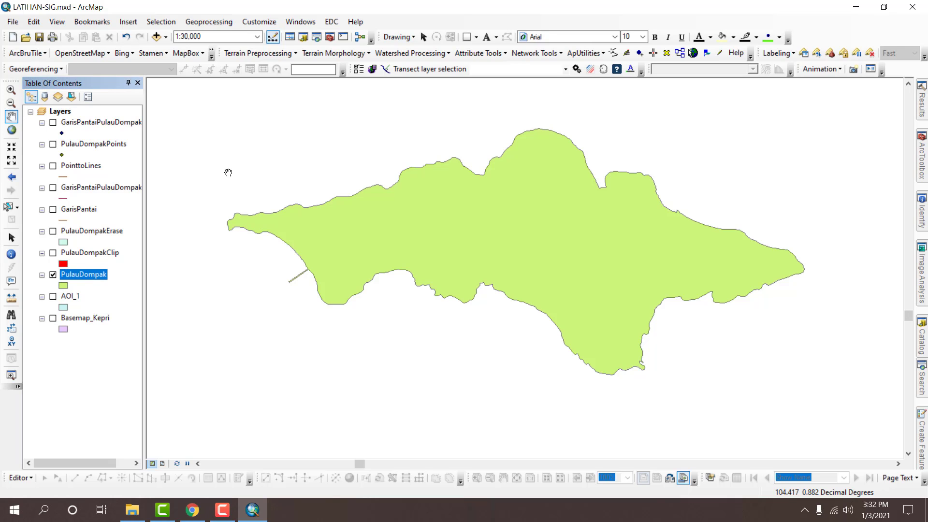
{"action": "left_click_drag", "start_coordinate": [493, 229], "coordinate": [513, 265]}
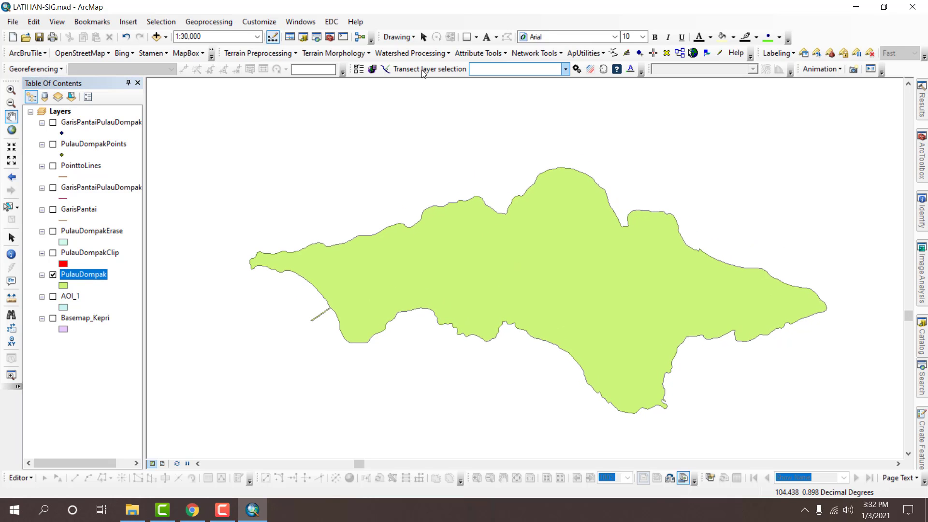
{"action": "left_click", "coordinate": [341, 38]}
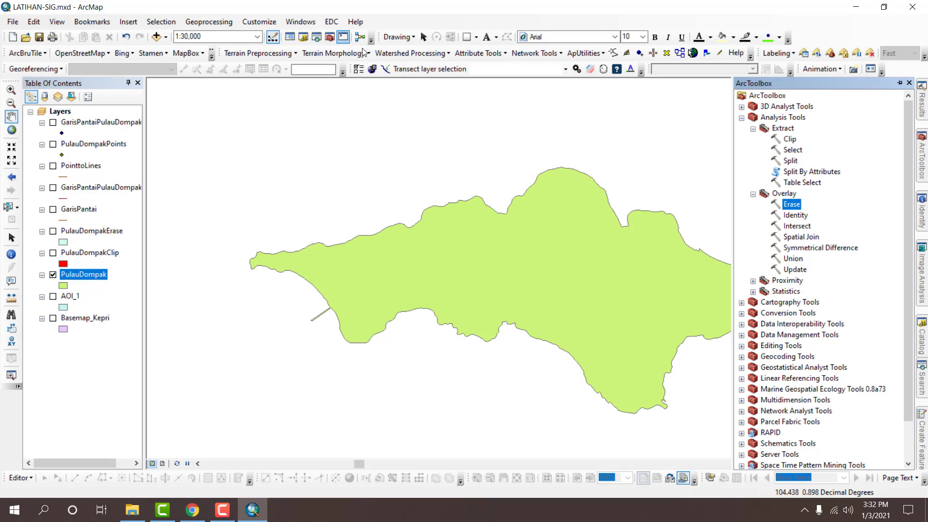
{"action": "double_click", "coordinate": [786, 280]}
{"action": "double_click", "coordinate": [792, 291]}
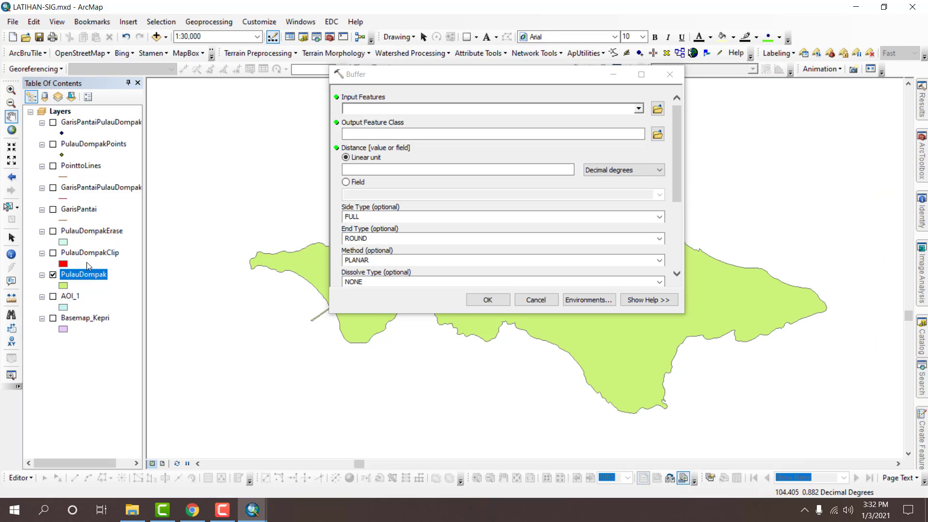
{"action": "left_click_drag", "start_coordinate": [89, 276], "coordinate": [380, 114]}
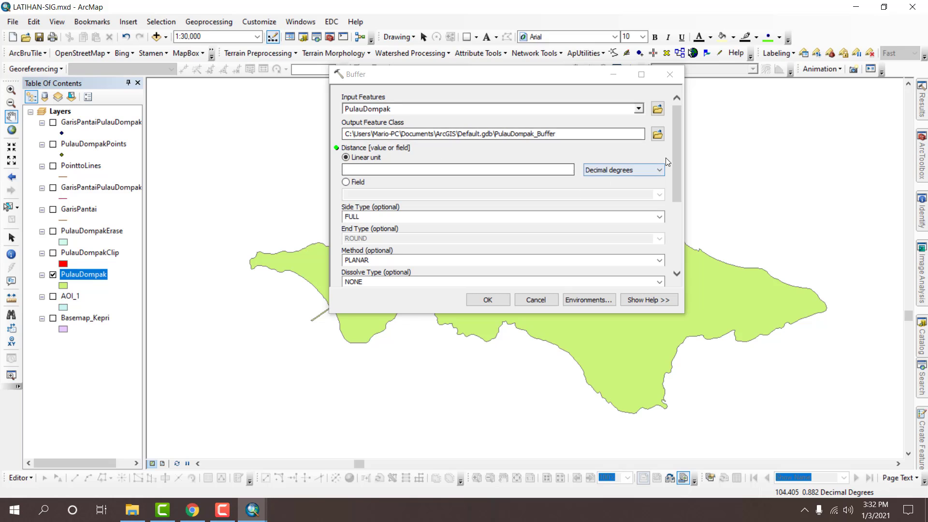
{"action": "left_click", "coordinate": [657, 134]}
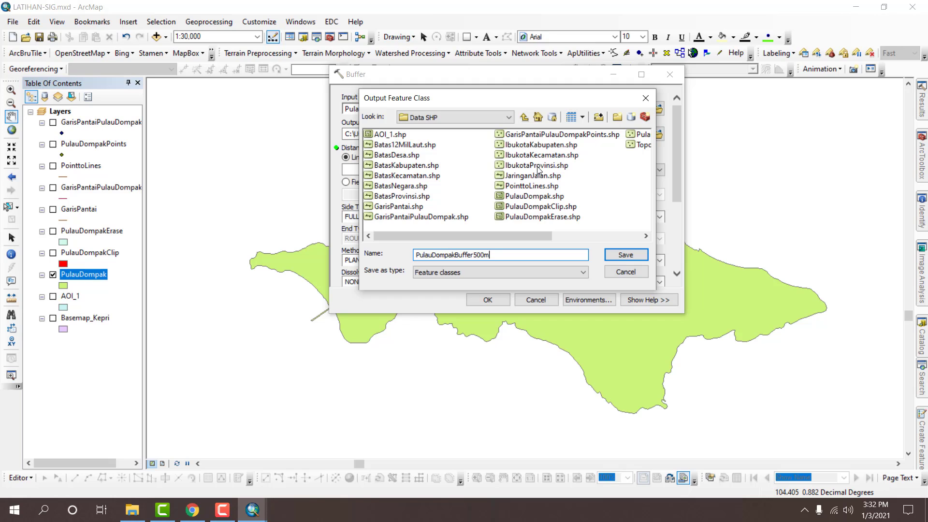
{"action": "left_click", "coordinate": [626, 254]}
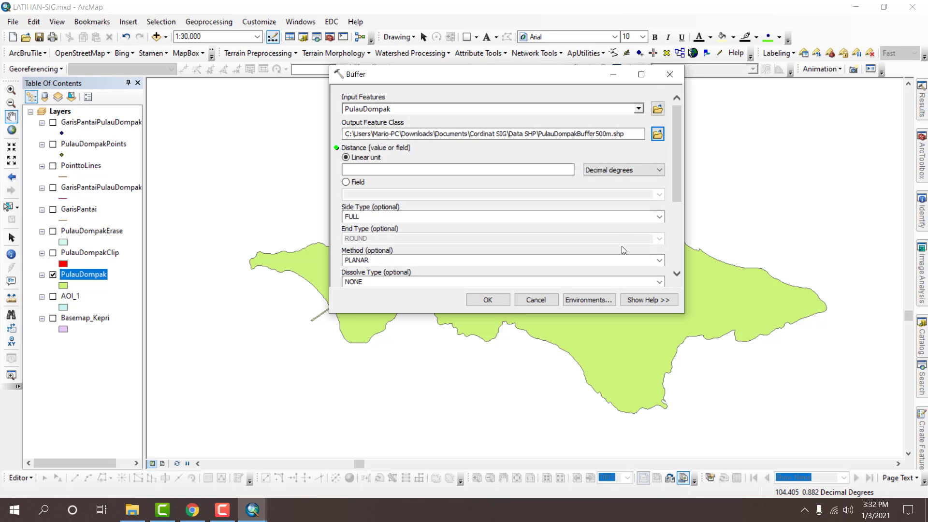
- Set the linear buffer distance to 500 meters
{"action": "left_click", "coordinate": [609, 173]}
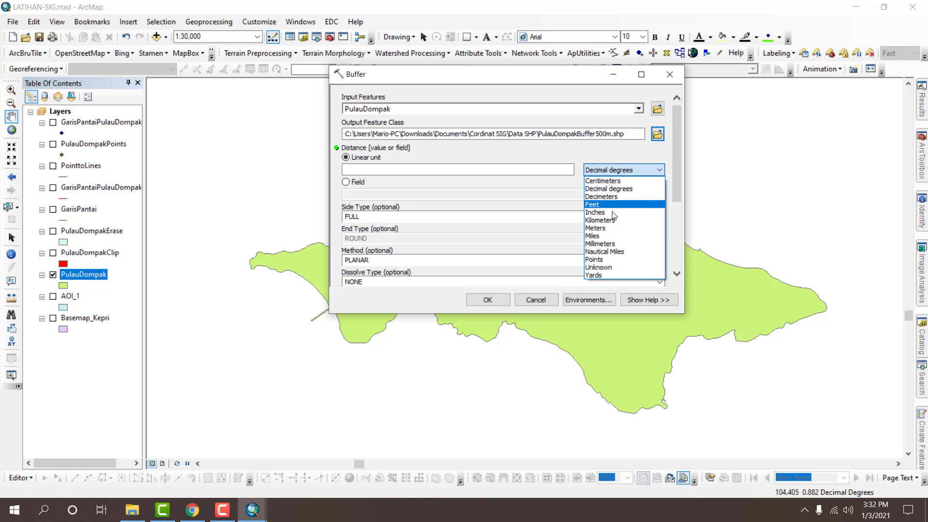
{"action": "left_click", "coordinate": [611, 235]}
{"action": "left_click", "coordinate": [538, 169]}
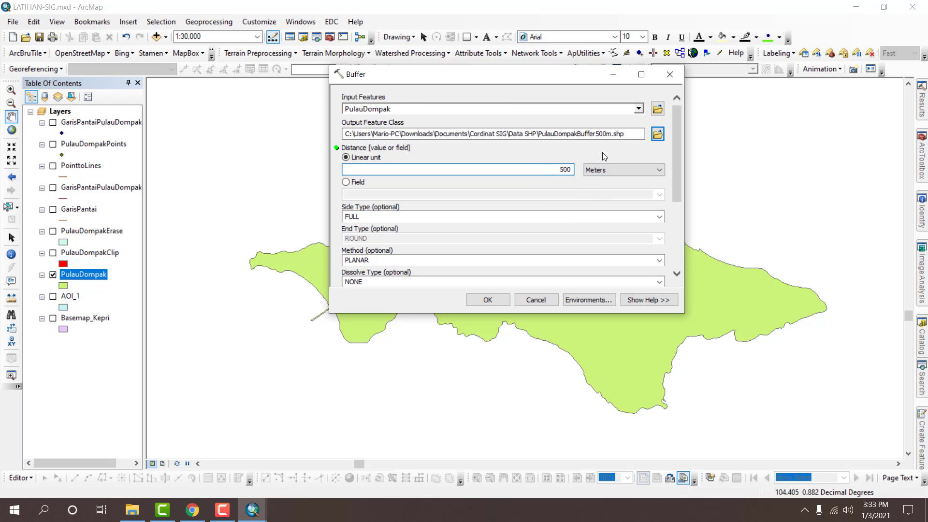
- Set the dissolve type to ALL, keeping side type FULL and method PLANAR, and run the Buffer tool
{"action": "left_click", "coordinate": [640, 217]}
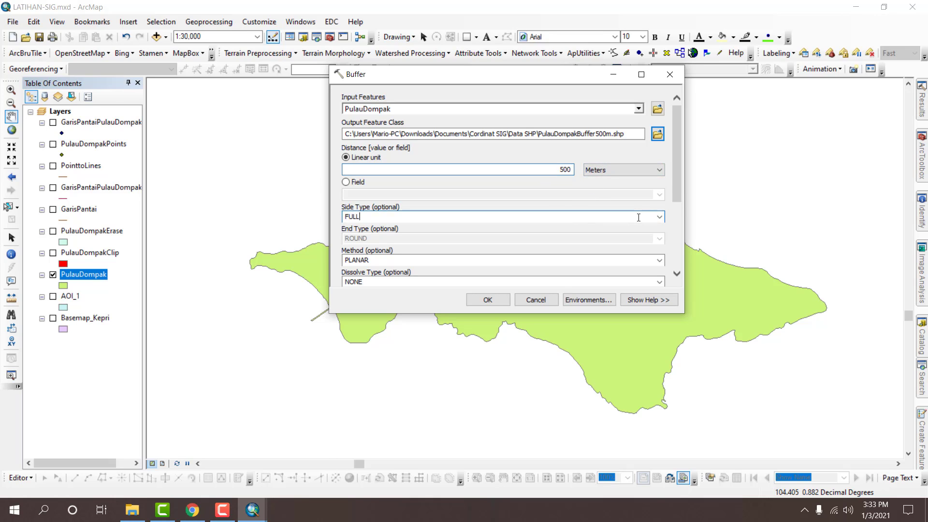
{"action": "left_click_drag", "start_coordinate": [678, 199], "coordinate": [677, 227]}
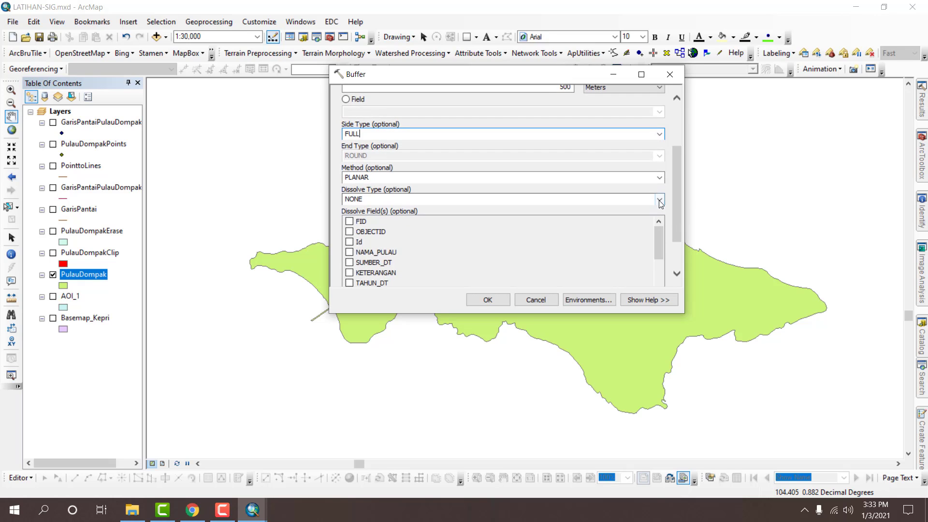
{"action": "left_click", "coordinate": [660, 199]}
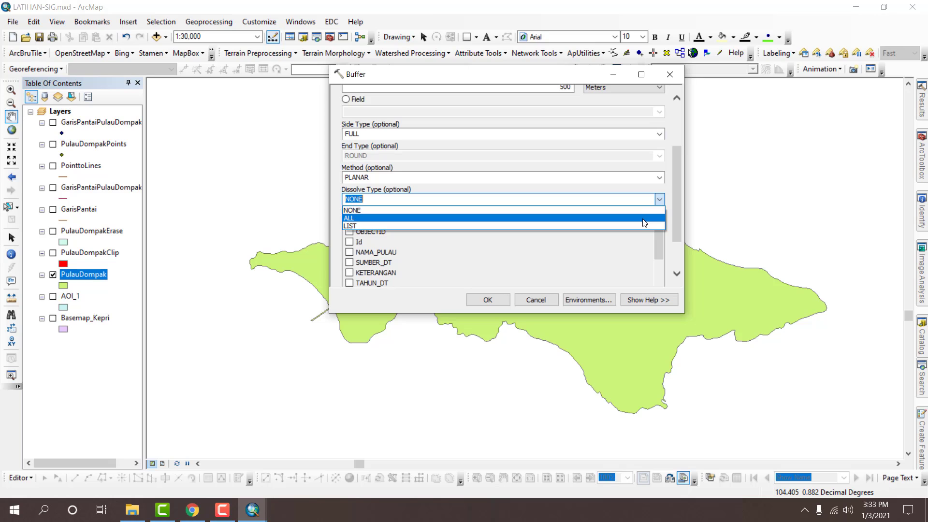
{"action": "left_click", "coordinate": [643, 219]}
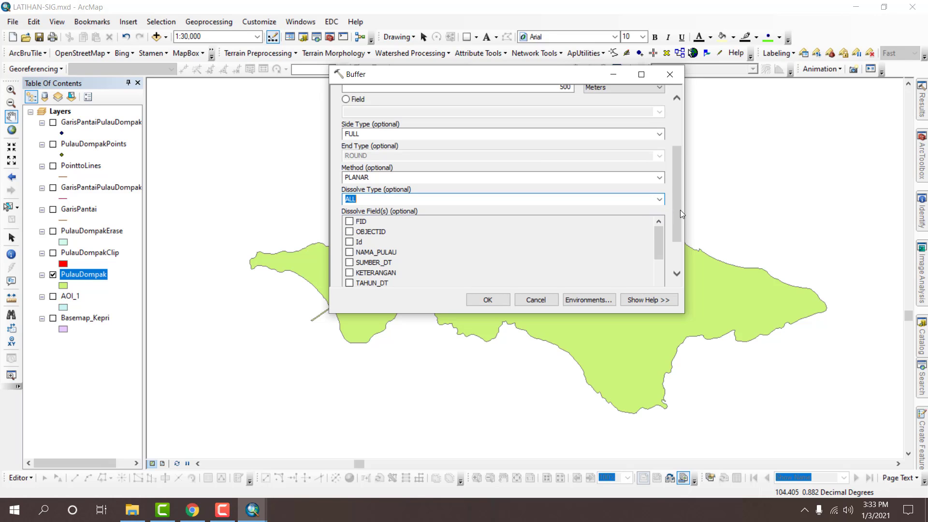
{"action": "left_click_drag", "start_coordinate": [680, 210], "coordinate": [679, 152]}
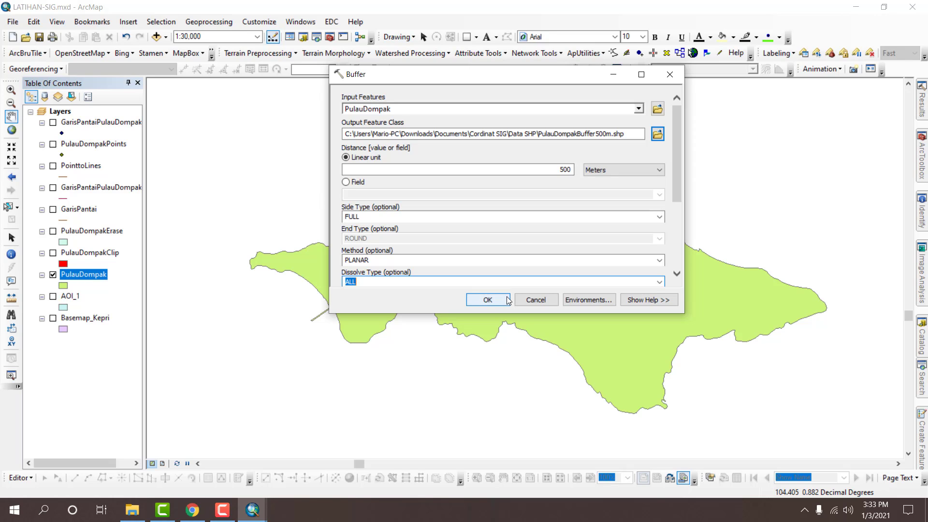
{"action": "left_click", "coordinate": [487, 299]}
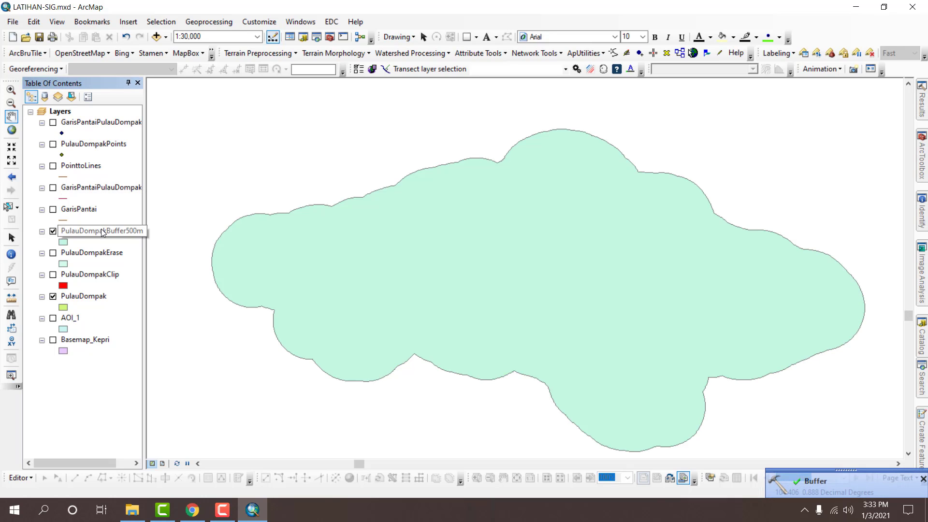
- Move PulauDompakBuffer500m directly below PulauDompak in the layer order and save the map document
{"action": "left_click_drag", "start_coordinate": [103, 234], "coordinate": [116, 309]}
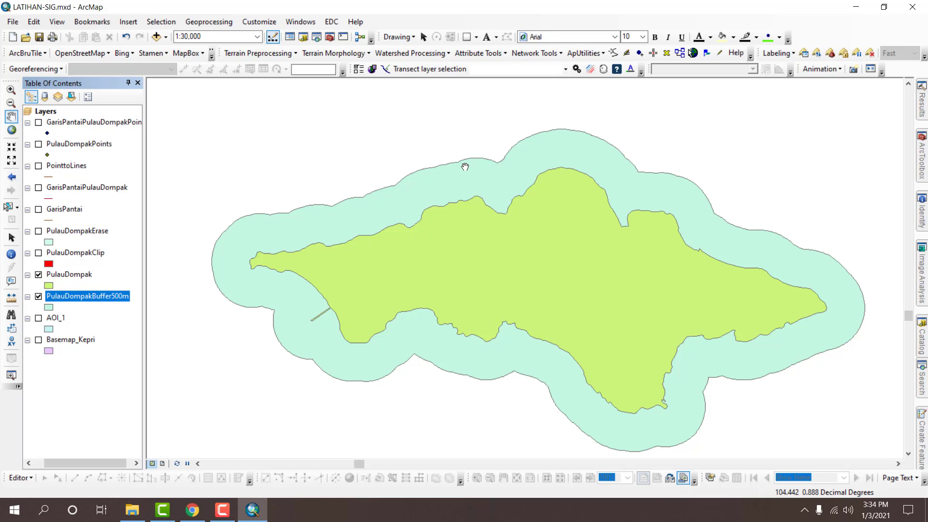
{"action": "left_click_drag", "start_coordinate": [465, 167], "coordinate": [490, 170]}
{"action": "left_click_drag", "start_coordinate": [58, 463], "coordinate": [39, 457]}
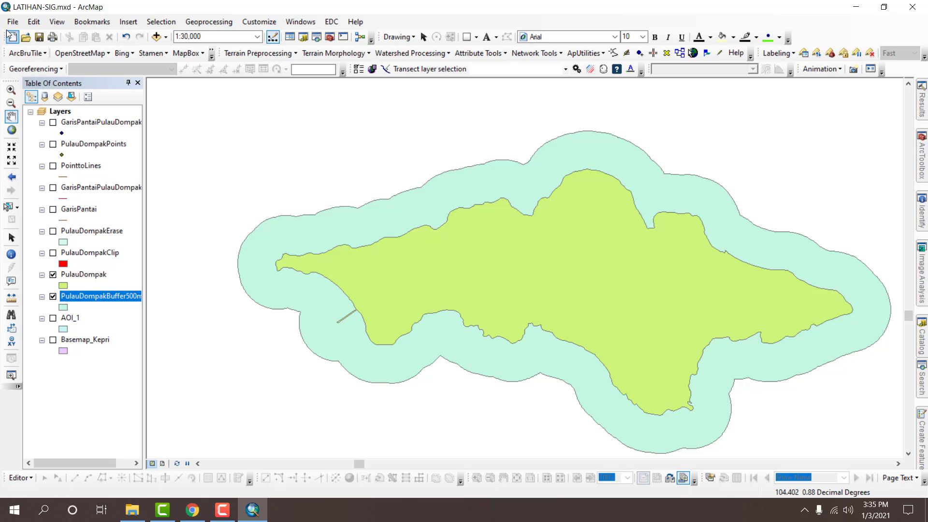
{"action": "left_click", "coordinate": [39, 37]}
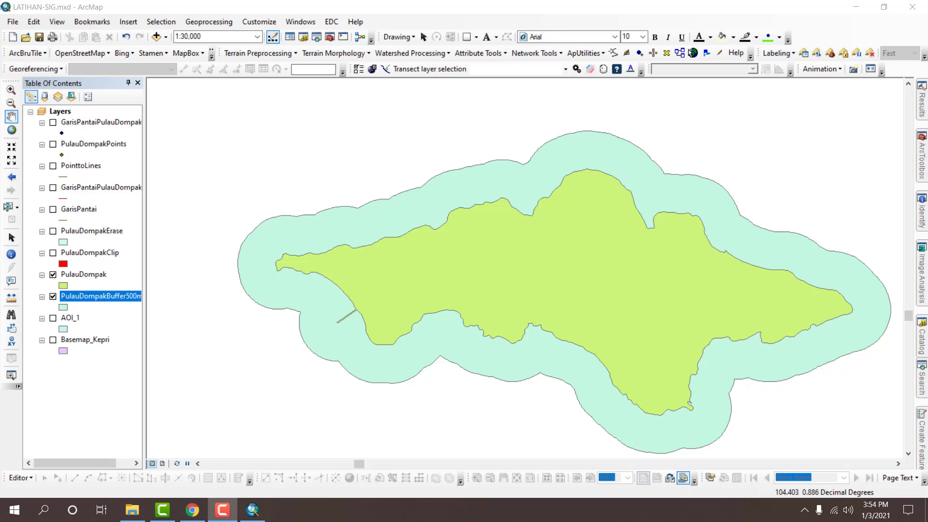
- Examine the 500 m buffer zone around the island, comparing it with the PulauDompak layer hidden and shown
{"action": "left_click_drag", "start_coordinate": [485, 193], "coordinate": [411, 162]}
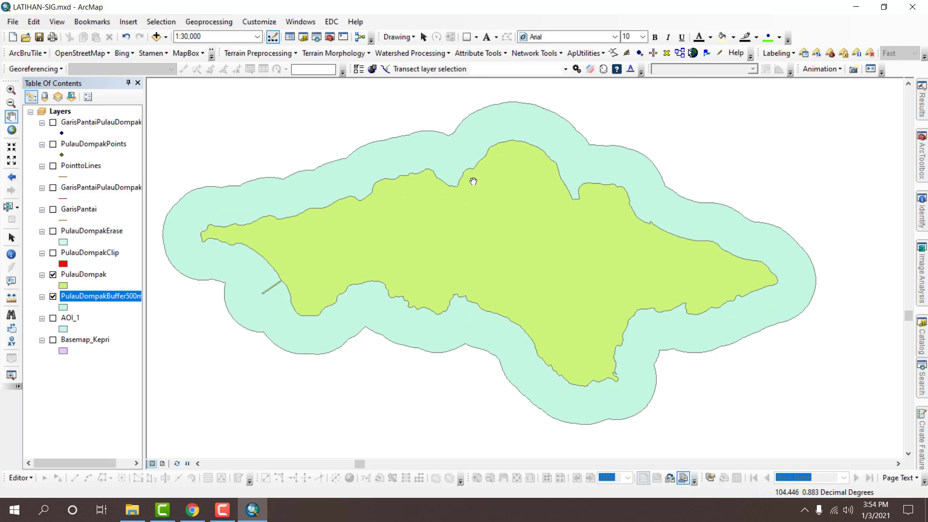
{"action": "left_click_drag", "start_coordinate": [493, 172], "coordinate": [658, 191]}
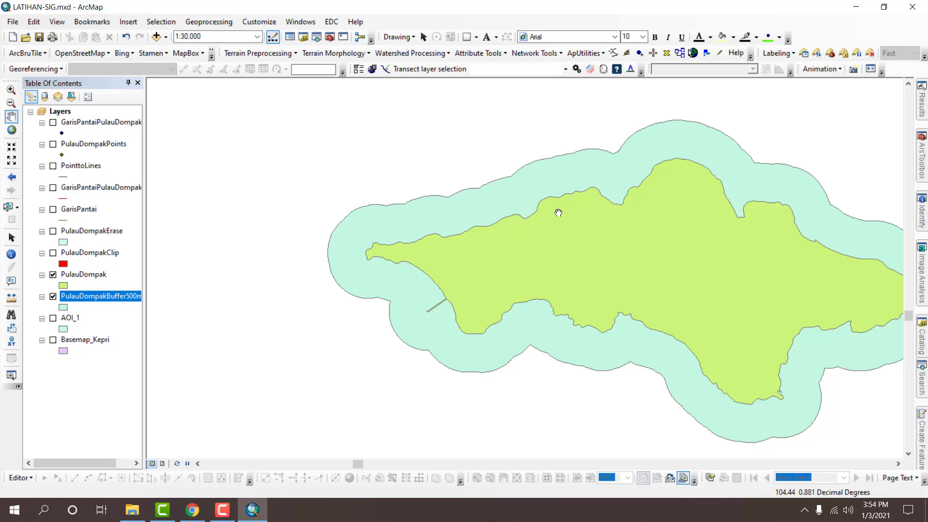
{"action": "left_click_drag", "start_coordinate": [555, 209], "coordinate": [389, 169]}
{"action": "scroll", "coordinate": [393, 174], "scroll_direction": "down", "scroll_amount": 2}
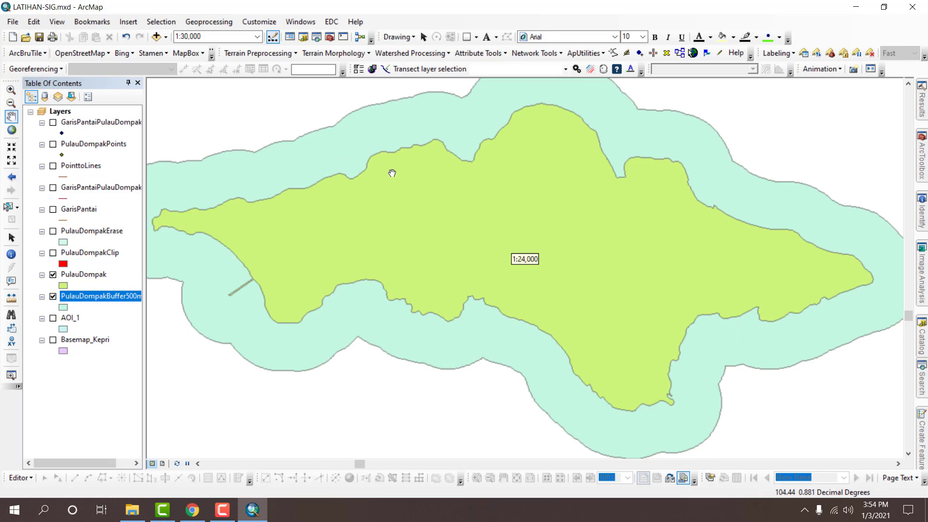
{"action": "scroll", "coordinate": [399, 176], "scroll_direction": "up", "scroll_amount": 4}
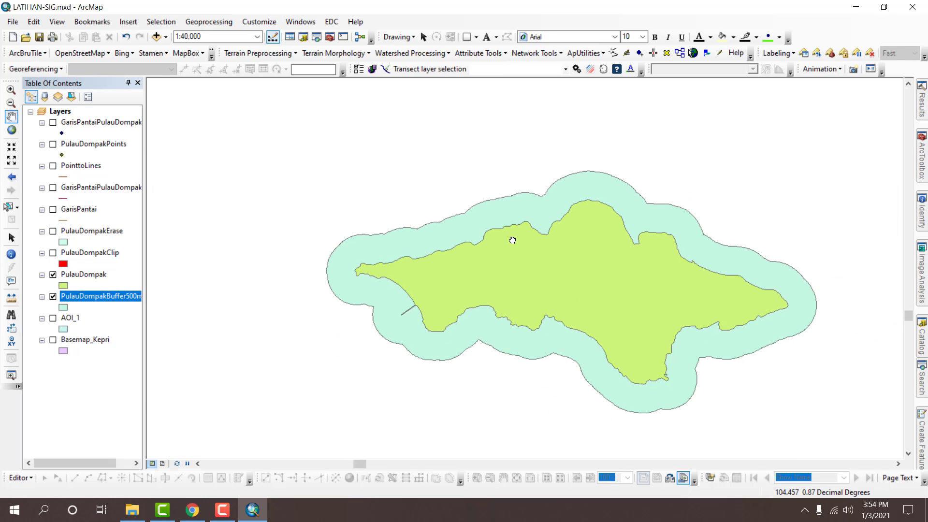
{"action": "scroll", "coordinate": [497, 222], "scroll_direction": "down", "scroll_amount": 2}
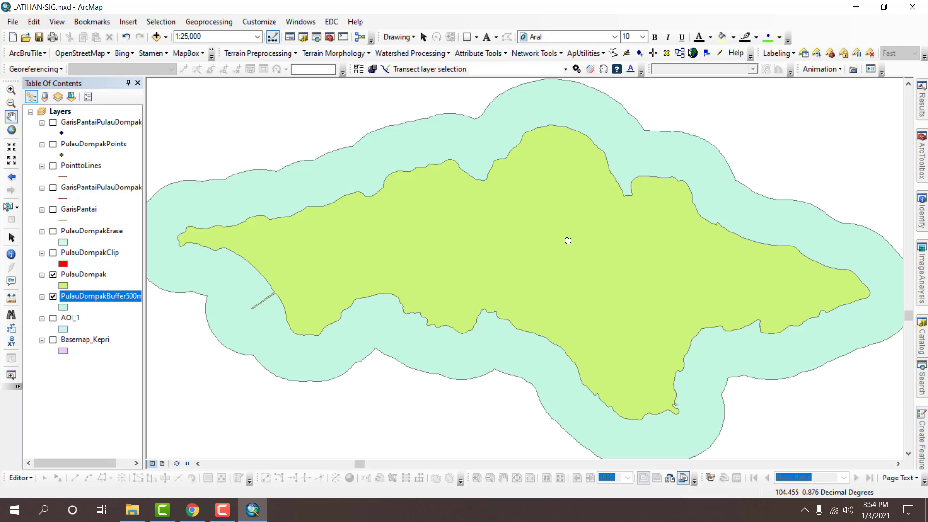
{"action": "left_click_drag", "start_coordinate": [567, 240], "coordinate": [596, 238]}
{"action": "scroll", "coordinate": [595, 238], "scroll_direction": "up", "scroll_amount": 1}
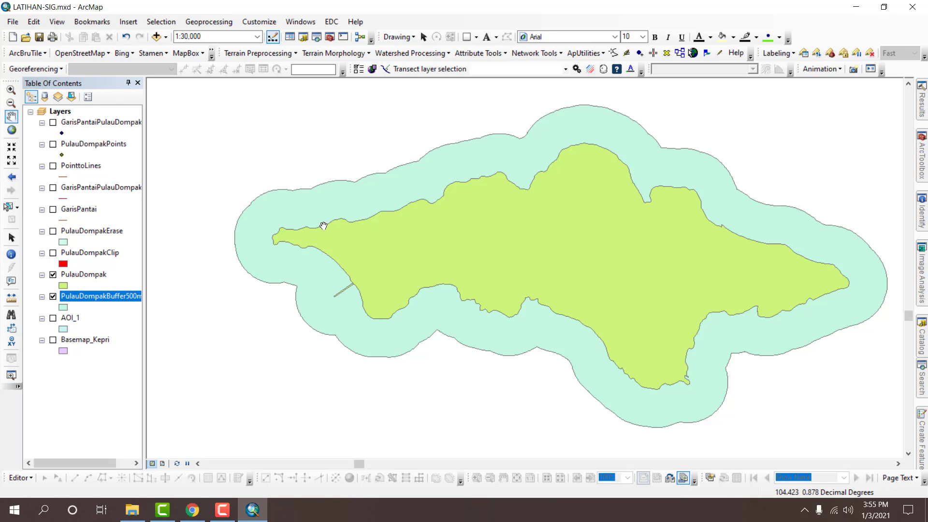
{"action": "left_click_drag", "start_coordinate": [443, 264], "coordinate": [437, 208]}
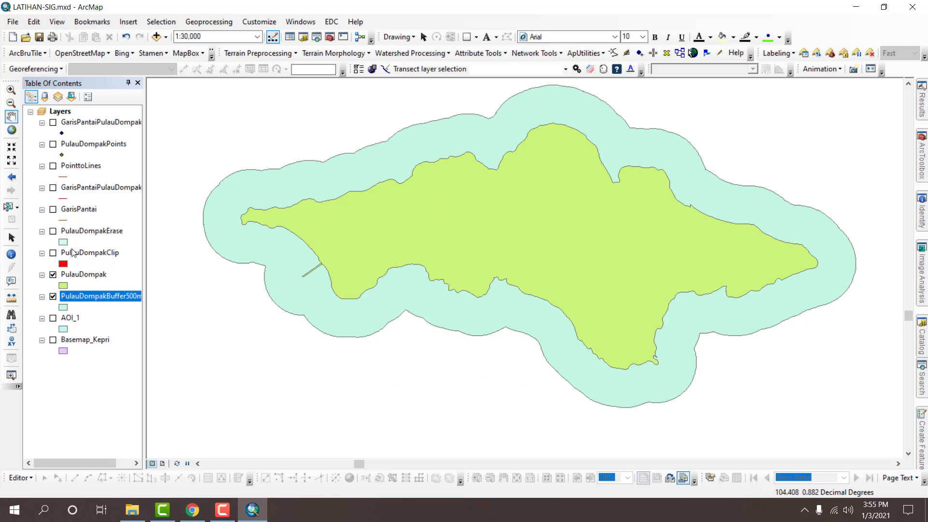
{"action": "left_click", "coordinate": [54, 275]}
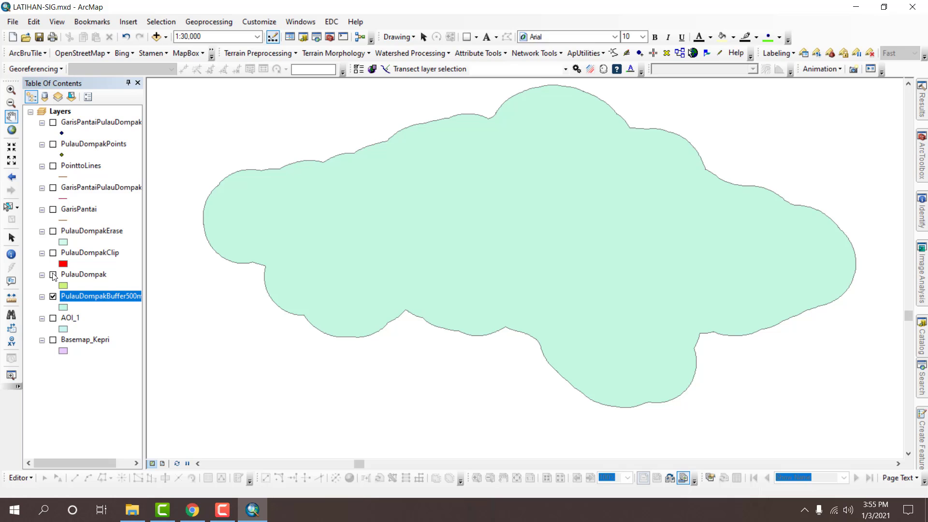
{"action": "left_click", "coordinate": [53, 275]}
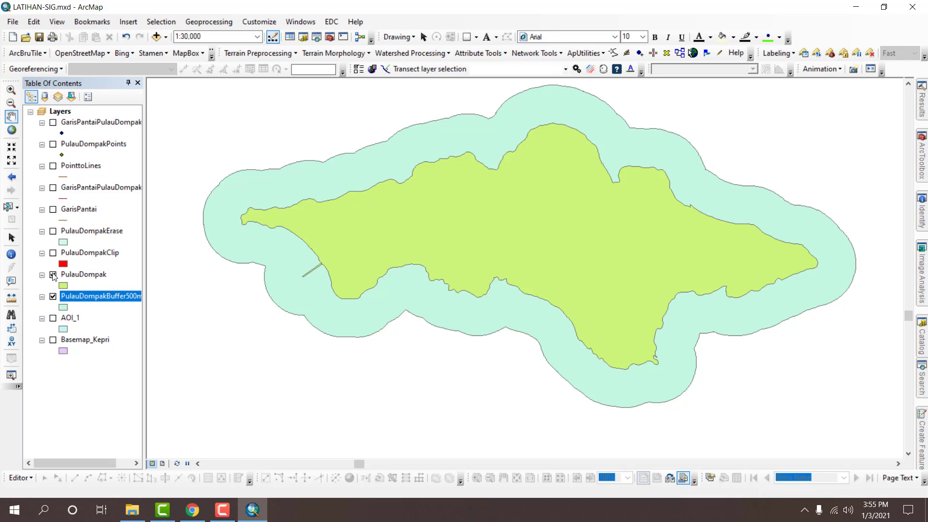
- Set up the Buffer tool with PulauDompak as the input features and a linear distance of 100 meters
{"action": "left_click", "coordinate": [329, 37]}
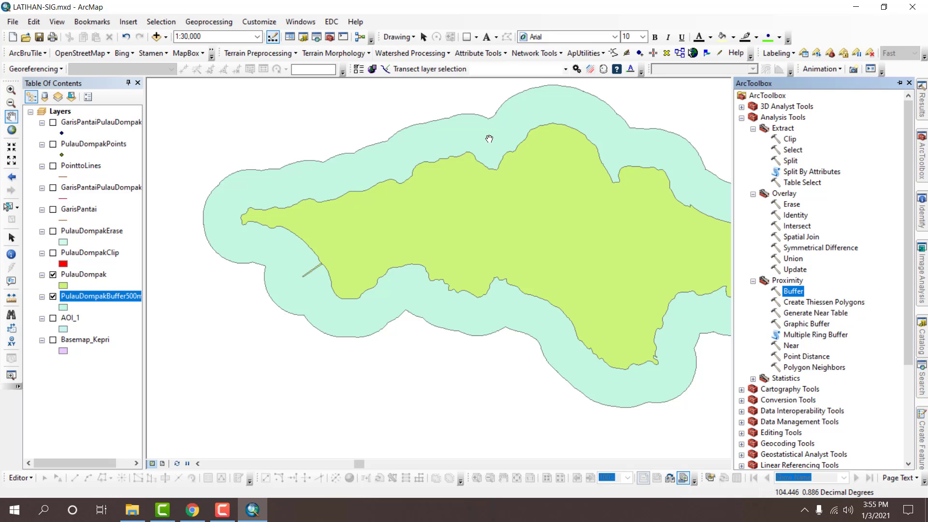
{"action": "double_click", "coordinate": [793, 292]}
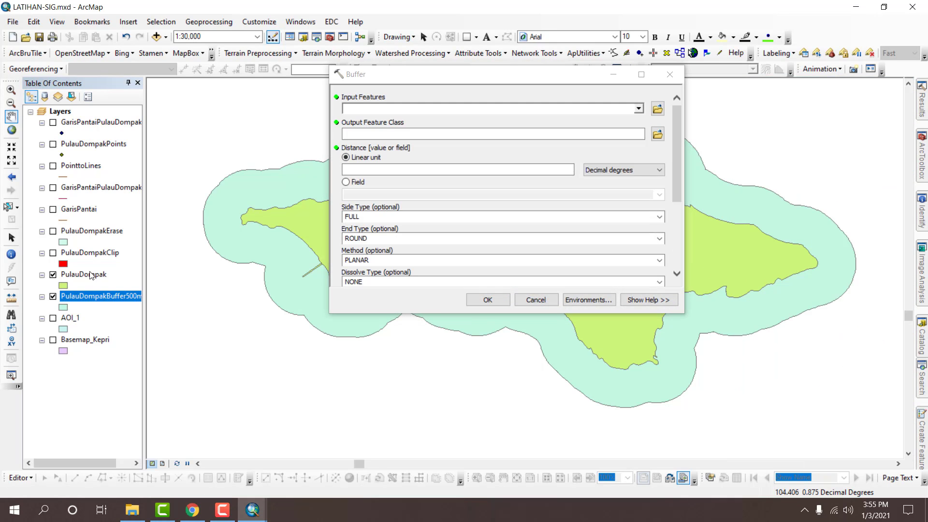
{"action": "left_click_drag", "start_coordinate": [90, 275], "coordinate": [367, 110]}
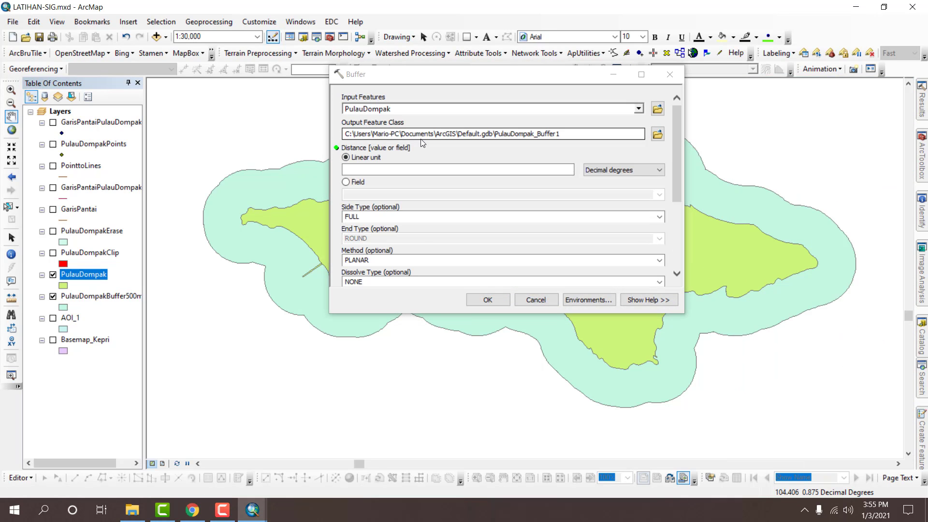
{"action": "left_click", "coordinate": [608, 176]}
{"action": "left_click", "coordinate": [608, 171]}
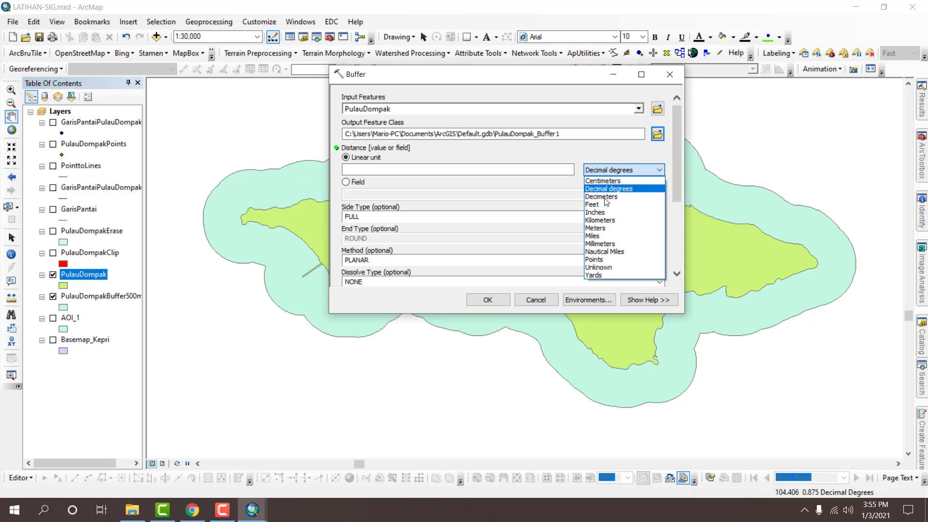
{"action": "left_click", "coordinate": [596, 227]}
{"action": "left_click", "coordinate": [554, 172]}
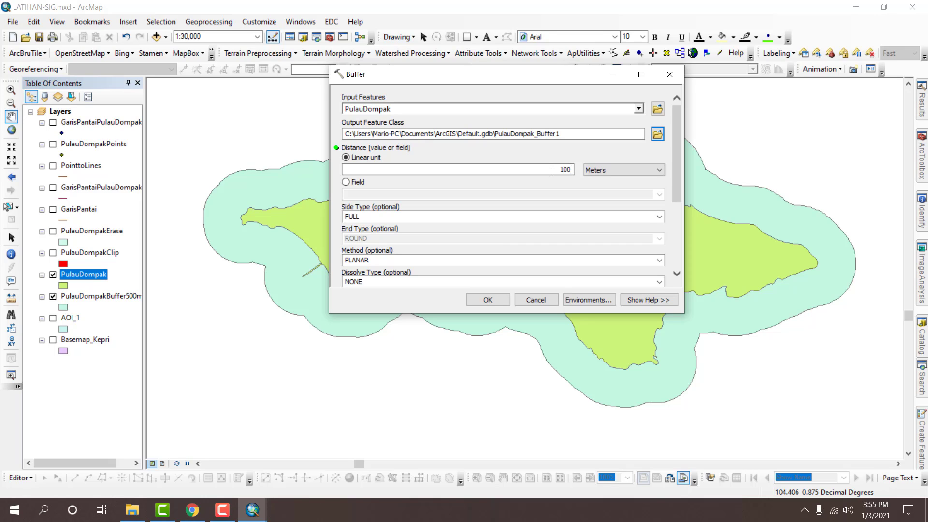
{"action": "left_click", "coordinate": [551, 173]}
{"action": "key", "text": "Tab"}
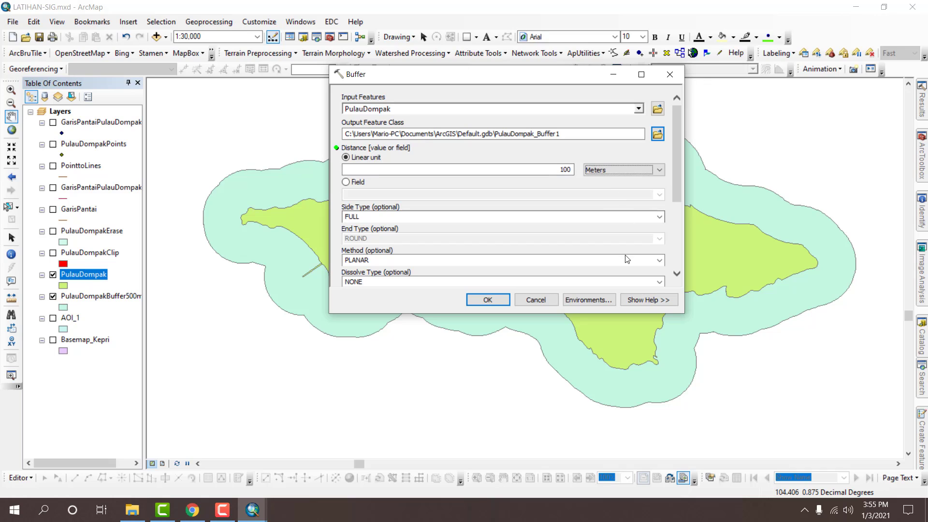
- Set the dissolve type to ALL, name the output PulauDompakBuffer100m.shp in the Data SHP folder, and run the Buffer tool
{"action": "left_click", "coordinate": [623, 282]}
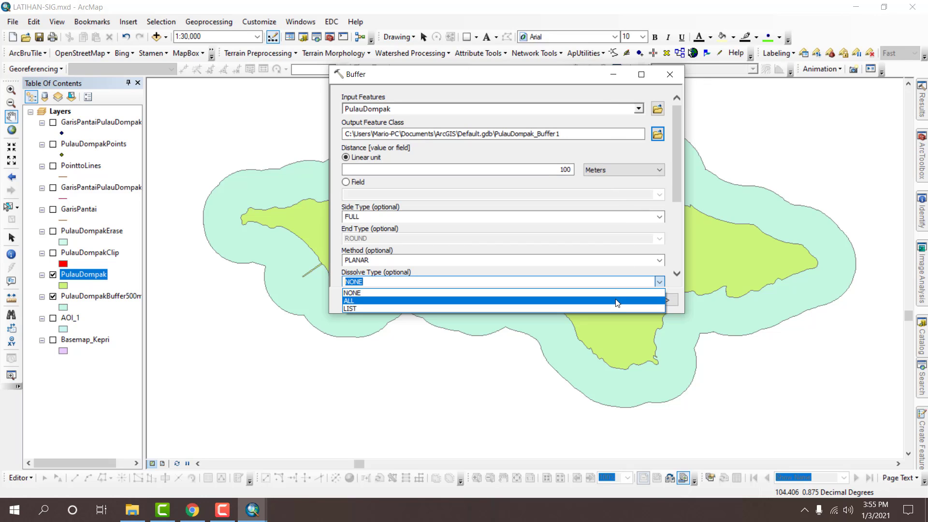
{"action": "left_click", "coordinate": [616, 300]}
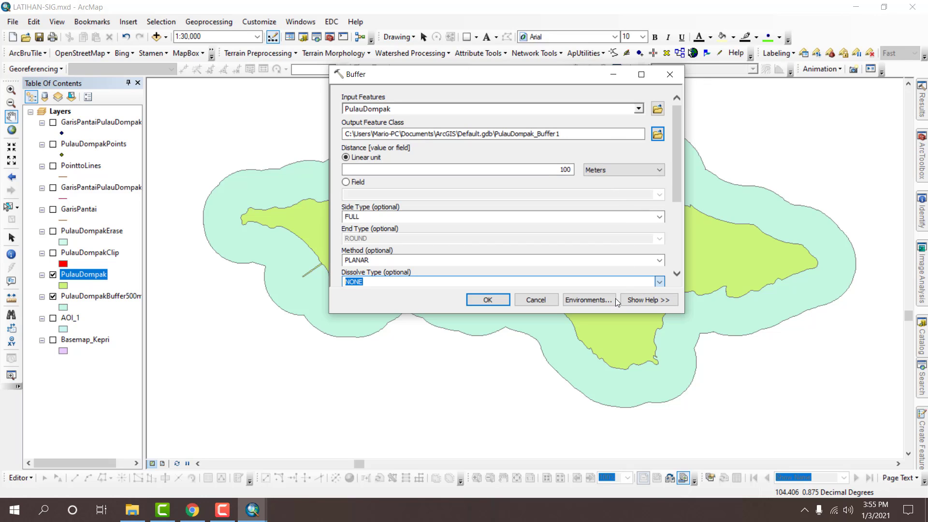
{"action": "left_click", "coordinate": [654, 135]}
{"action": "left_click", "coordinate": [551, 206]}
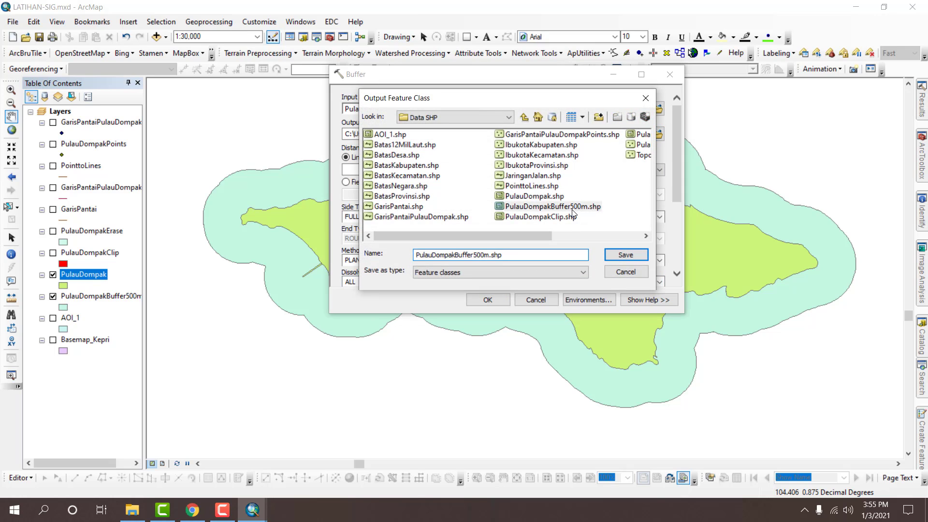
{"action": "left_click", "coordinate": [477, 255]}
{"action": "type", "text": "1"}
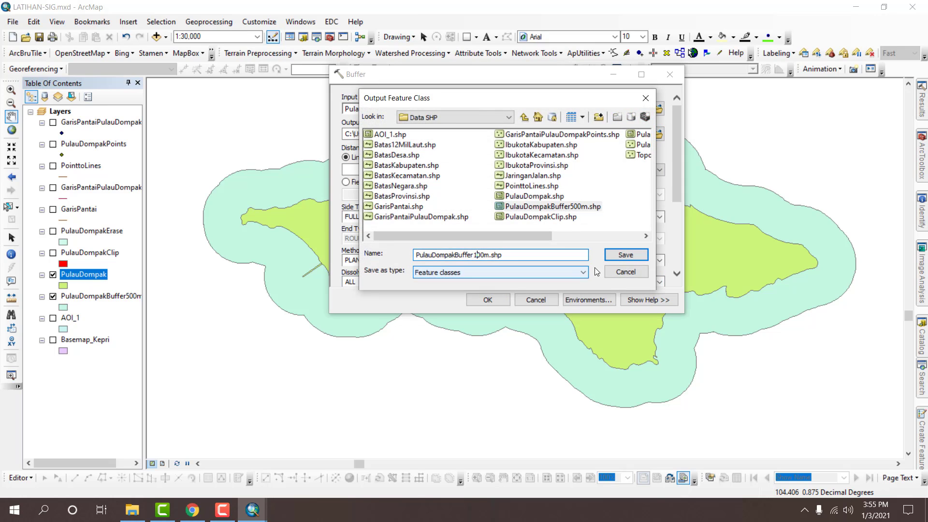
{"action": "key", "text": "Return"}
{"action": "left_click", "coordinate": [493, 299]}
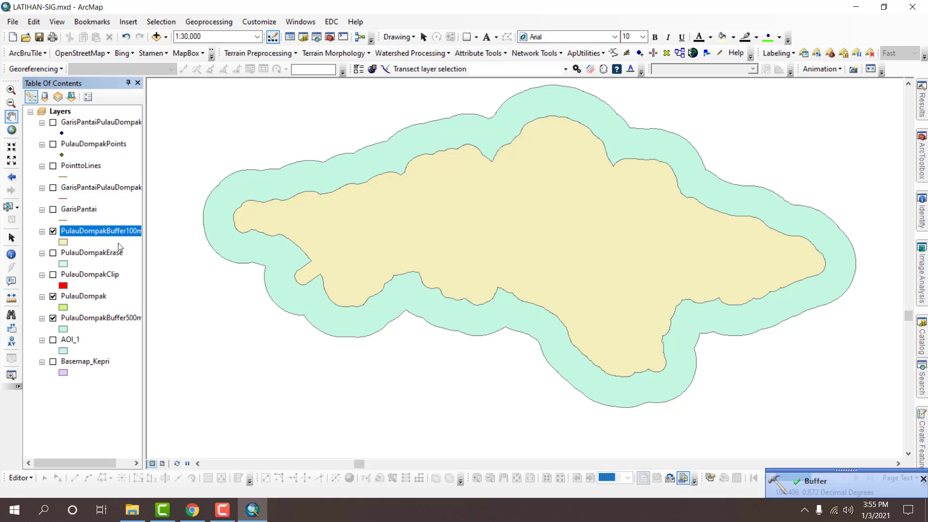
- Move PulauDompakBuffer100m directly below PulauDompak in the layer order and hide both layers
{"action": "left_click_drag", "start_coordinate": [102, 230], "coordinate": [121, 306]}
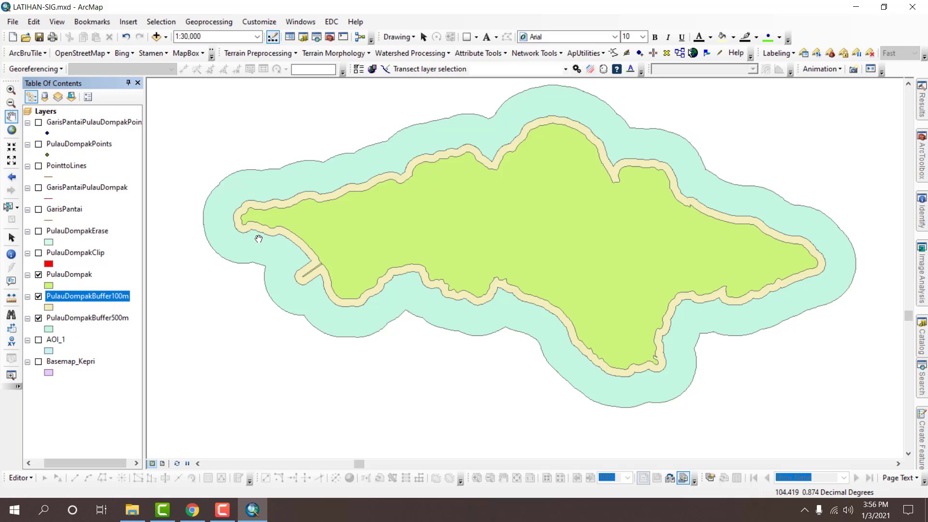
{"action": "left_click", "coordinate": [39, 297]}
{"action": "left_click", "coordinate": [38, 274]}
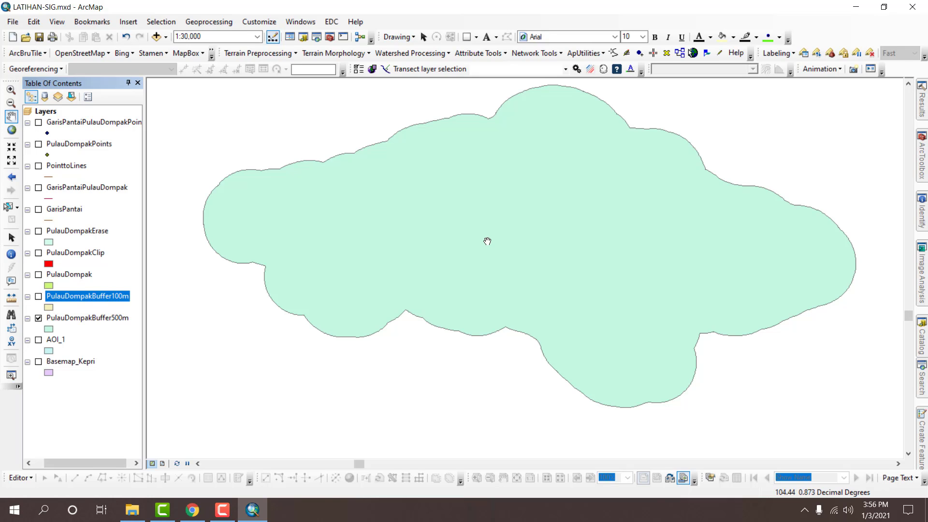
- Set up the Erase tool with PulauDompakBuffer500m as the input features and PulauDompak as the erase features
{"action": "left_click", "coordinate": [329, 37]}
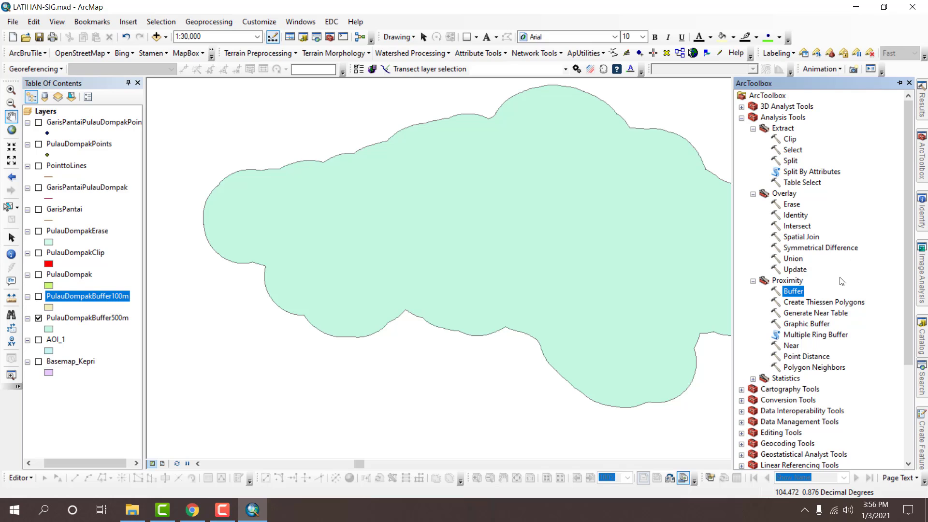
{"action": "double_click", "coordinate": [797, 205]}
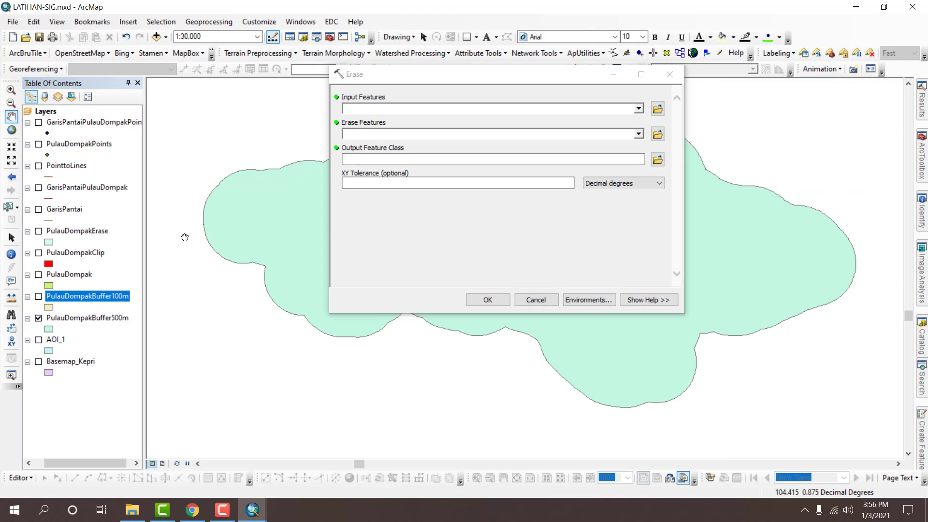
{"action": "left_click_drag", "start_coordinate": [74, 323], "coordinate": [356, 112]}
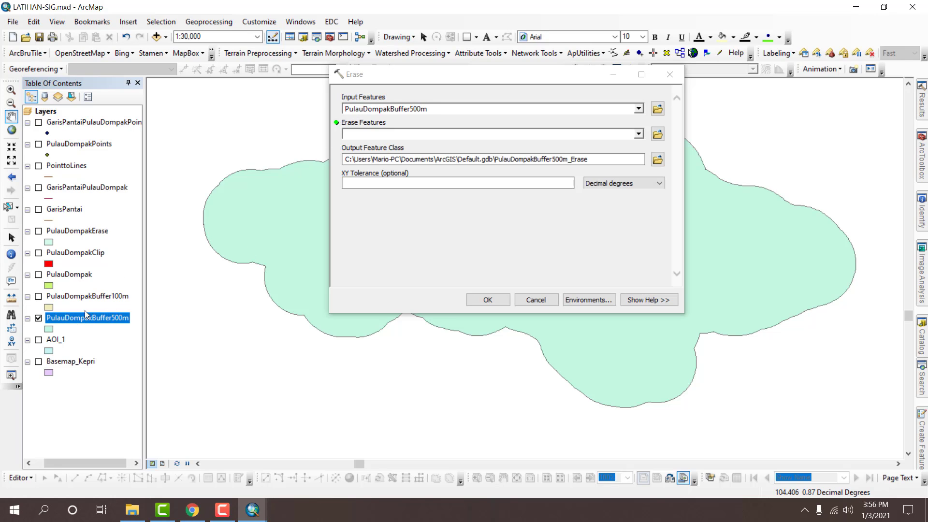
{"action": "mouse_move", "coordinate": [72, 274]}
{"action": "left_mouse_down"}
{"action": "mouse_move", "coordinate": [365, 166]}
{"action": "mouse_move", "coordinate": [372, 136]}
{"action": "left_mouse_up"}
- Name the output PulauDompakBuffer500mErase in the Data SHP folder and run the Erase tool
{"action": "left_click", "coordinate": [657, 159]}
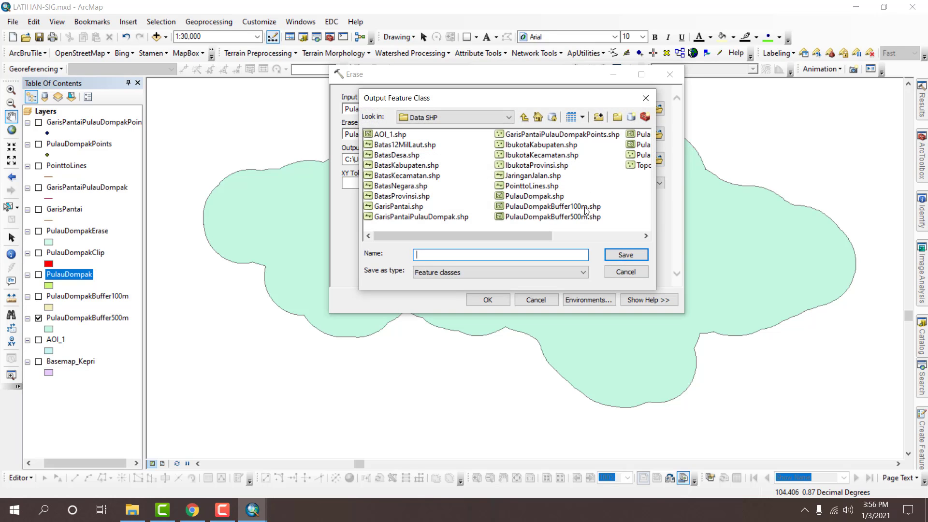
{"action": "left_click", "coordinate": [586, 218]}
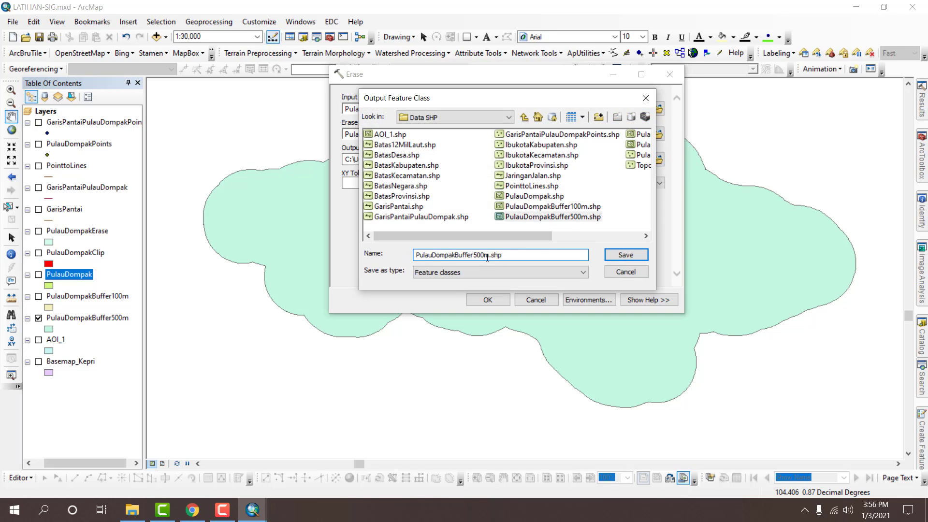
{"action": "left_click_drag", "start_coordinate": [489, 255], "coordinate": [509, 253]}
{"action": "type", "text": "Erase"}
{"action": "left_click", "coordinate": [626, 254]}
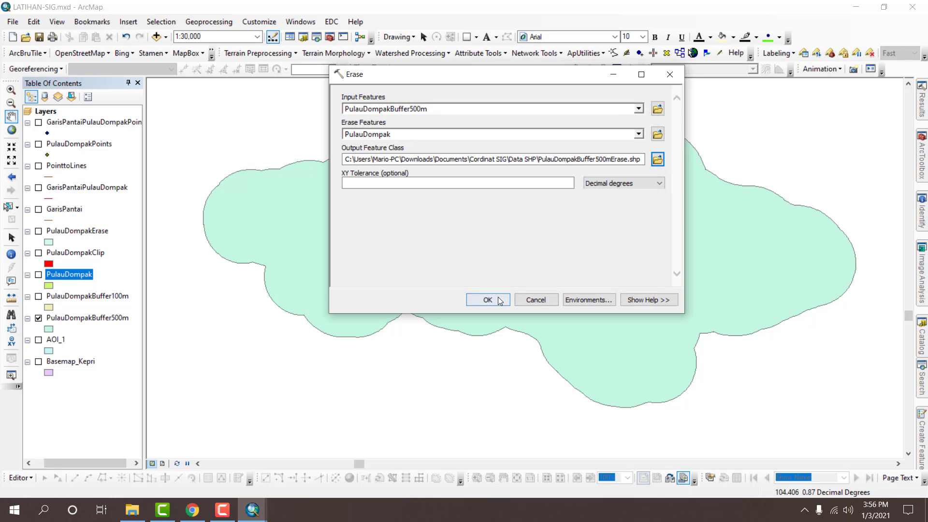
{"action": "left_click", "coordinate": [498, 300]}
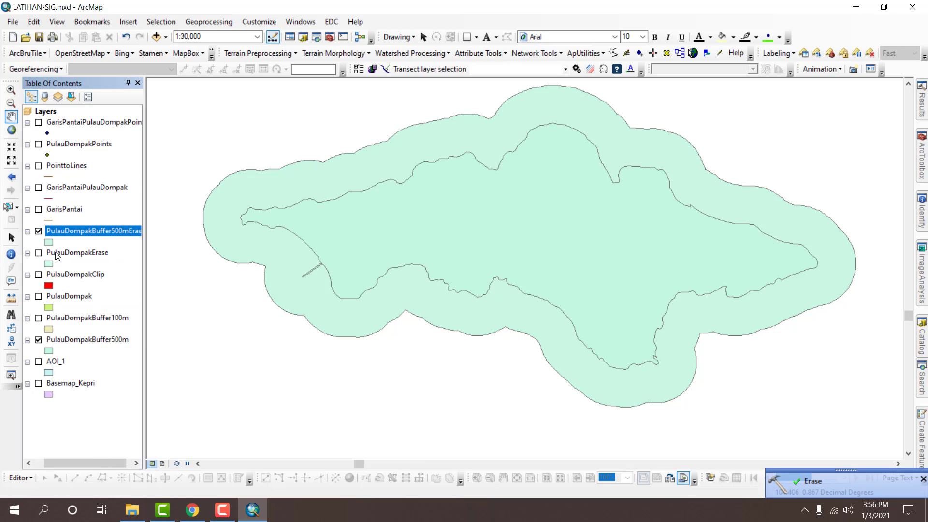
- Hide PulauDompakBuffer500m, show PulauDompakBuffer100m, and move PulauDompakBuffer500mErase directly below the 100 m buffer
{"action": "left_click", "coordinate": [39, 341]}
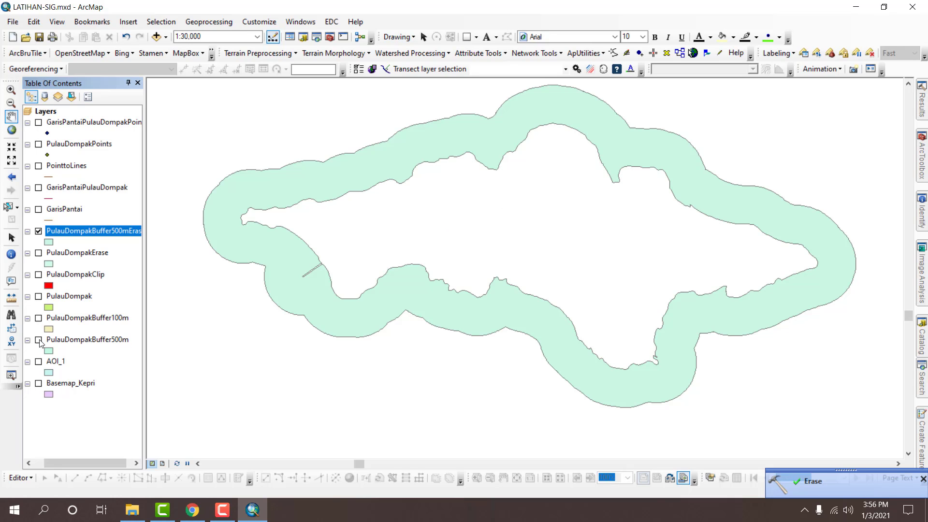
{"action": "left_click_drag", "start_coordinate": [512, 209], "coordinate": [541, 227]}
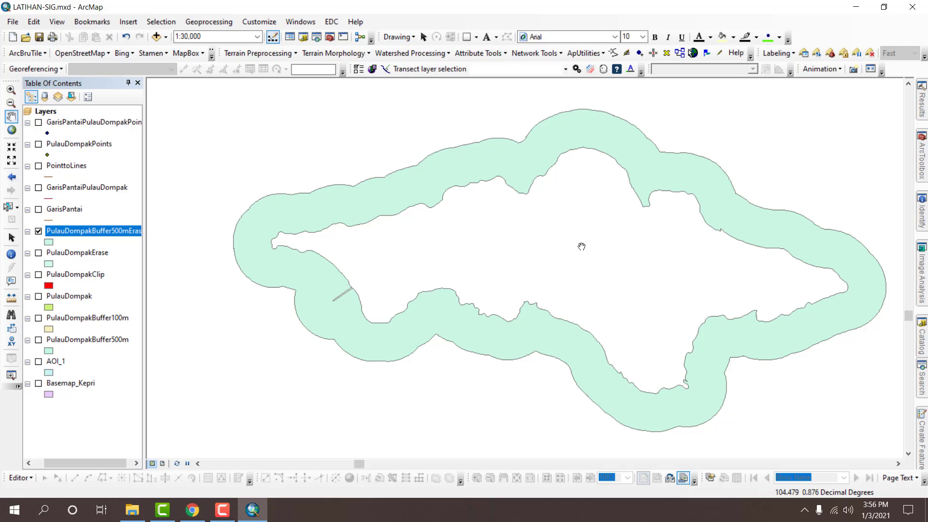
{"action": "left_click", "coordinate": [38, 318]}
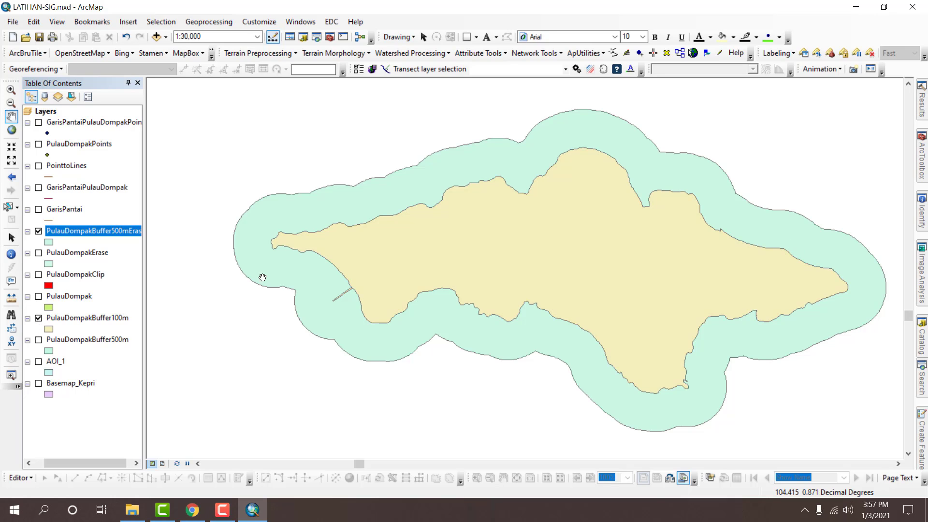
{"action": "mouse_move", "coordinate": [43, 236]}
{"action": "left_mouse_down"}
{"action": "mouse_move", "coordinate": [57, 232]}
{"action": "mouse_move", "coordinate": [68, 309]}
{"action": "mouse_move", "coordinate": [90, 328]}
{"action": "left_mouse_up"}
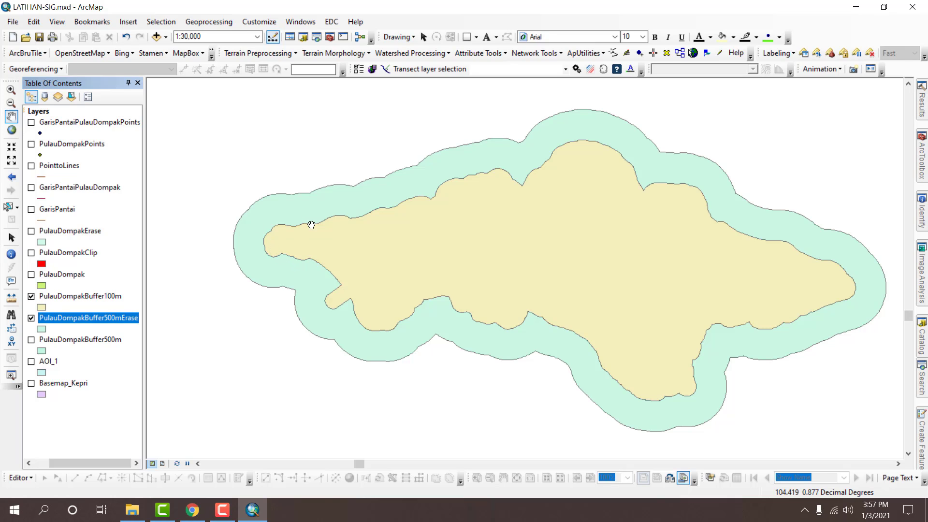
- Set up the Erase tool with PulauDompakBuffer500mErase as the input features and PulauDompakBuffer100m as the erase features
{"action": "left_click", "coordinate": [330, 37]}
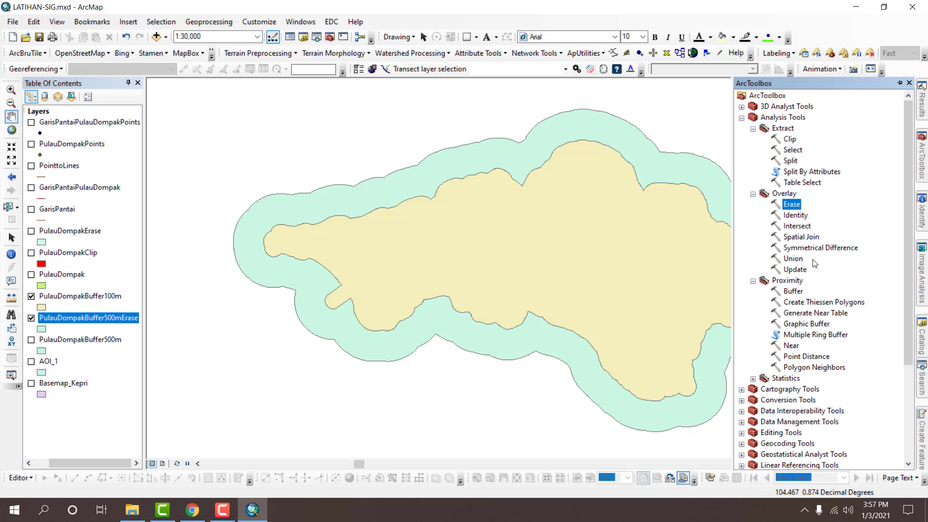
{"action": "double_click", "coordinate": [792, 204]}
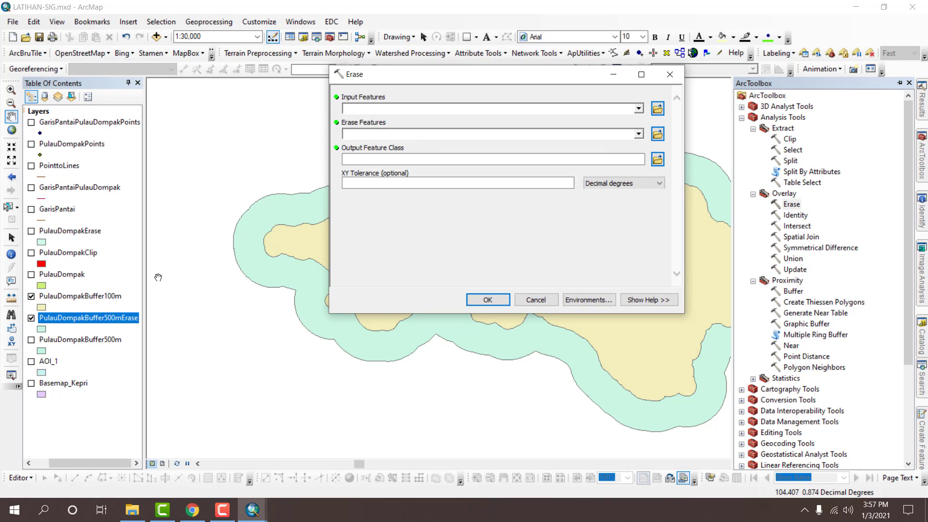
{"action": "mouse_move", "coordinate": [101, 317]}
{"action": "left_mouse_down"}
{"action": "mouse_move", "coordinate": [335, 155]}
{"action": "mouse_move", "coordinate": [367, 126]}
{"action": "mouse_move", "coordinate": [367, 109]}
{"action": "left_mouse_up"}
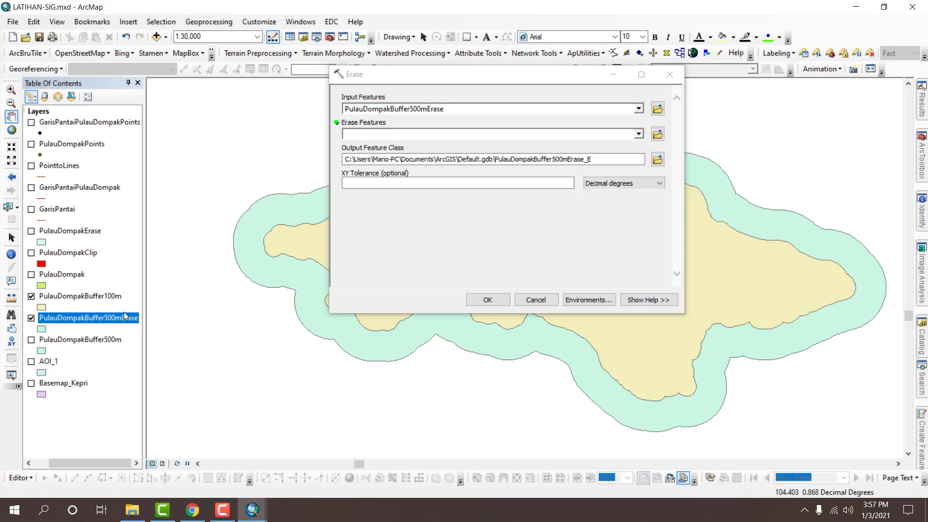
{"action": "mouse_move", "coordinate": [99, 297]}
{"action": "left_mouse_down"}
{"action": "mouse_move", "coordinate": [319, 150]}
{"action": "mouse_move", "coordinate": [362, 137]}
{"action": "left_mouse_up"}
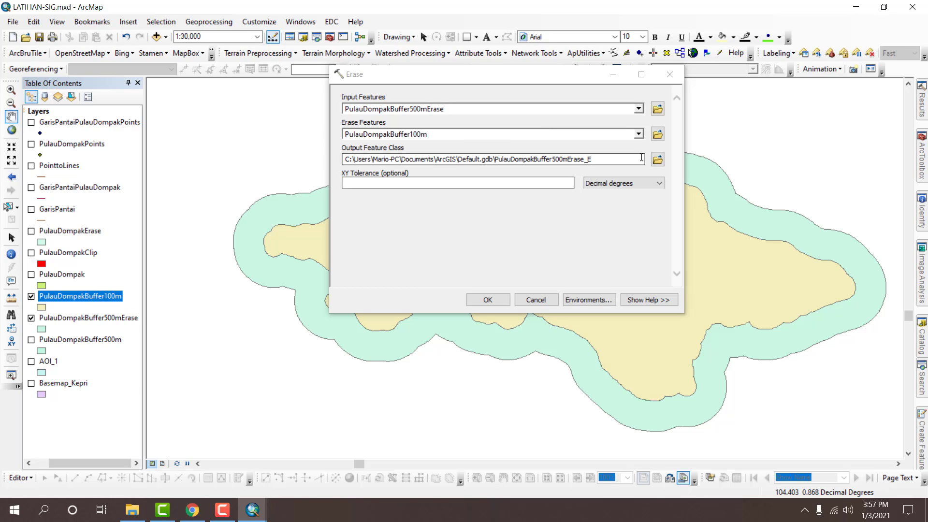
- Name the output PulauDompakBuffer500mErase2 in the Data SHP folder and run the Erase tool
{"action": "left_click", "coordinate": [657, 159]}
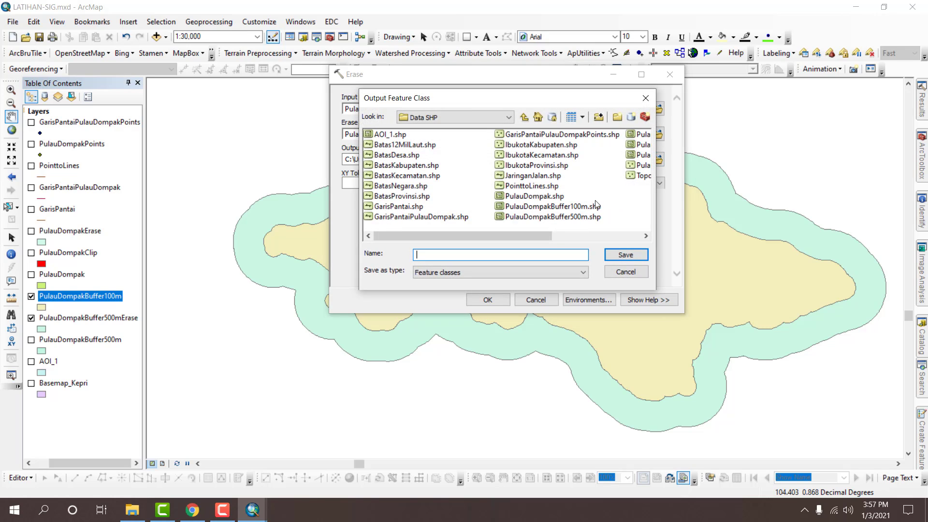
{"action": "left_click", "coordinate": [585, 216]}
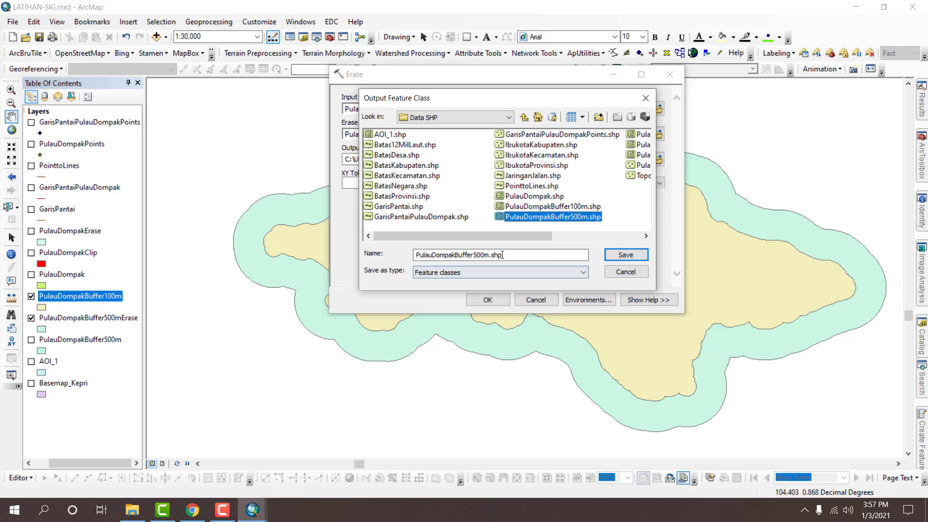
{"action": "left_click_drag", "start_coordinate": [489, 256], "coordinate": [499, 257]}
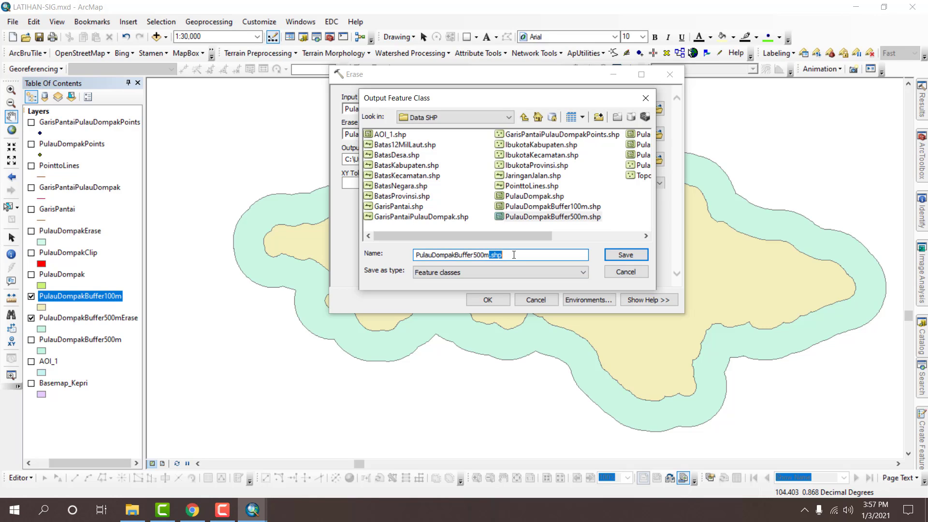
{"action": "type", "text": "Erase2"}
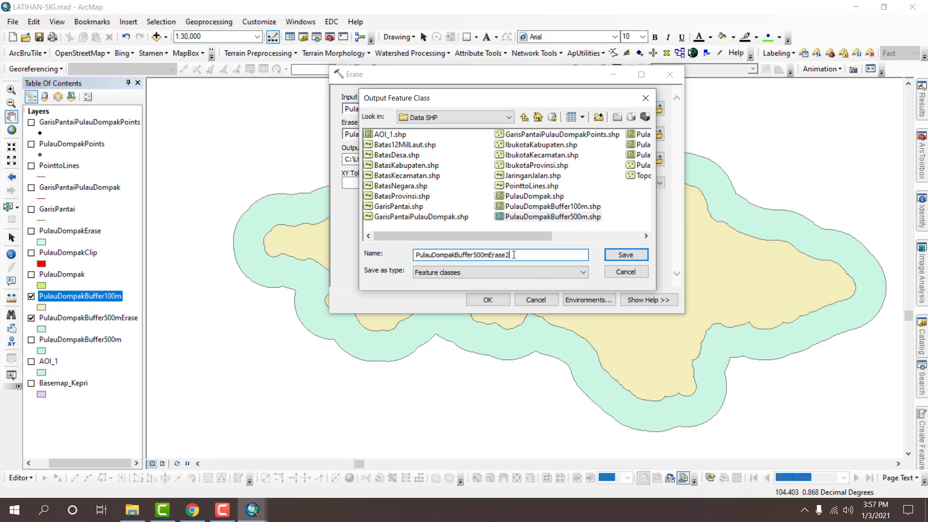
{"action": "left_click", "coordinate": [636, 255]}
{"action": "left_click", "coordinate": [498, 300]}
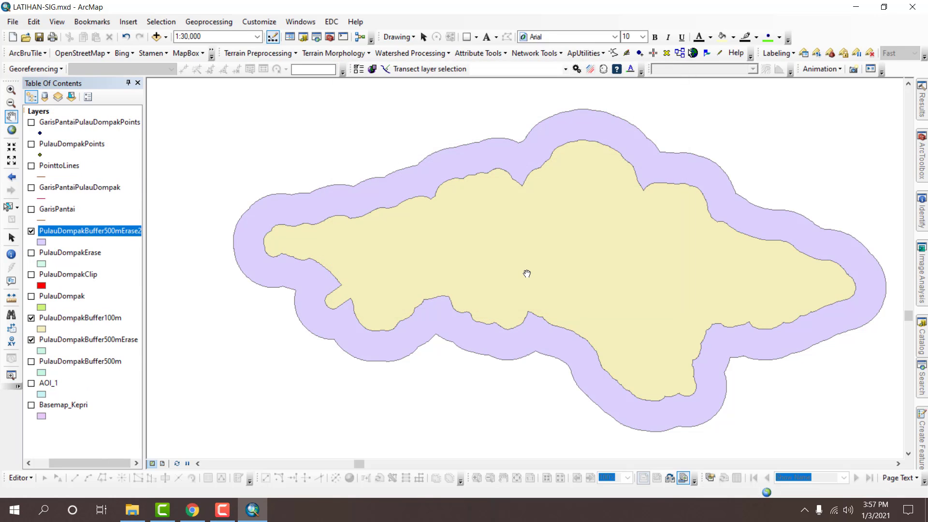
- Hide PulauDompakBuffer100m, move PulauDompakBuffer500mErase2 directly below it in the layer order, and show PulauDompak
{"action": "left_click", "coordinate": [33, 318]}
{"action": "left_click_drag", "start_coordinate": [60, 235], "coordinate": [90, 334]}
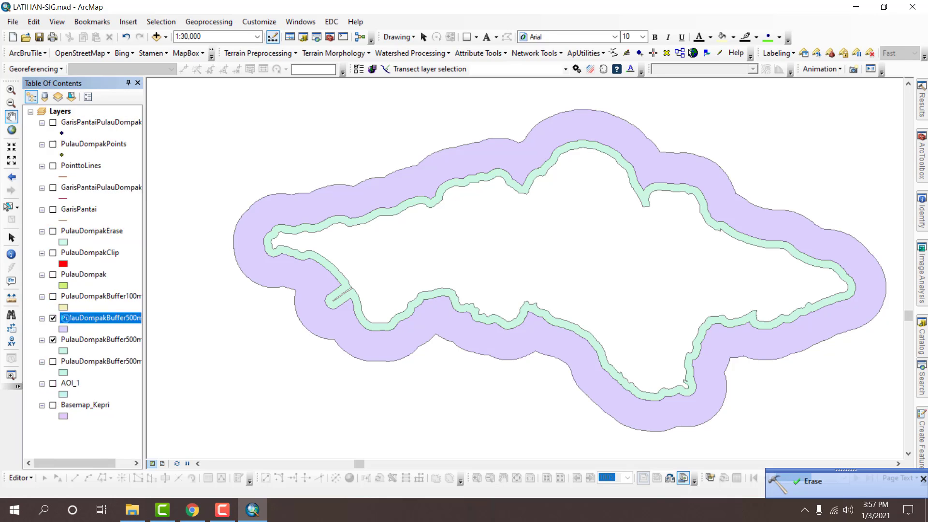
{"action": "left_click", "coordinate": [30, 274]}
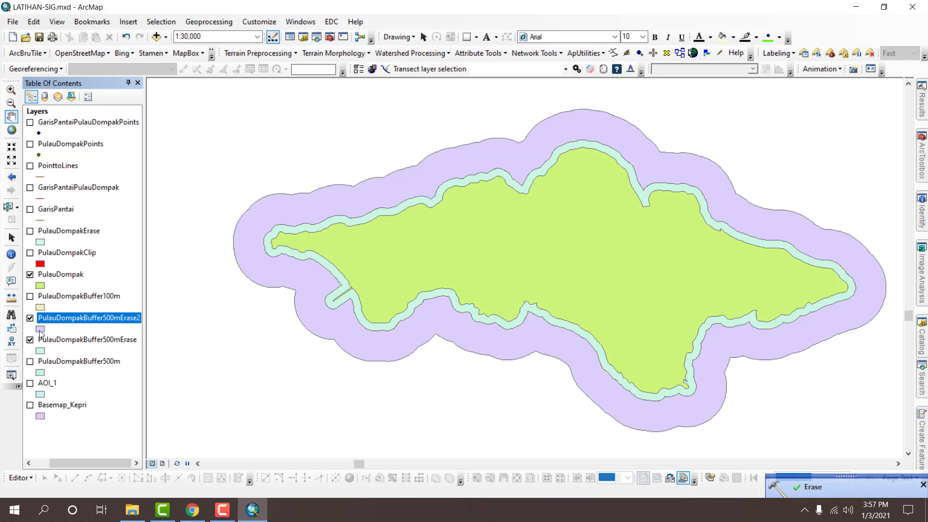
- Hide the PulauDompakBuffer500mErase layer, leaving PulauDompak and PulauDompakBuffer500mErase2 shown
{"action": "left_click", "coordinate": [30, 340]}
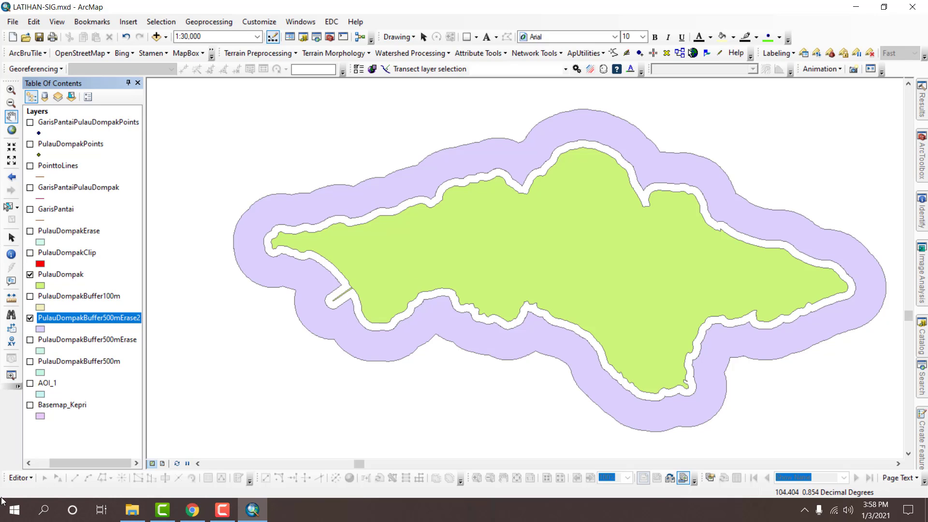
{"action": "left_click", "coordinate": [39, 464]}
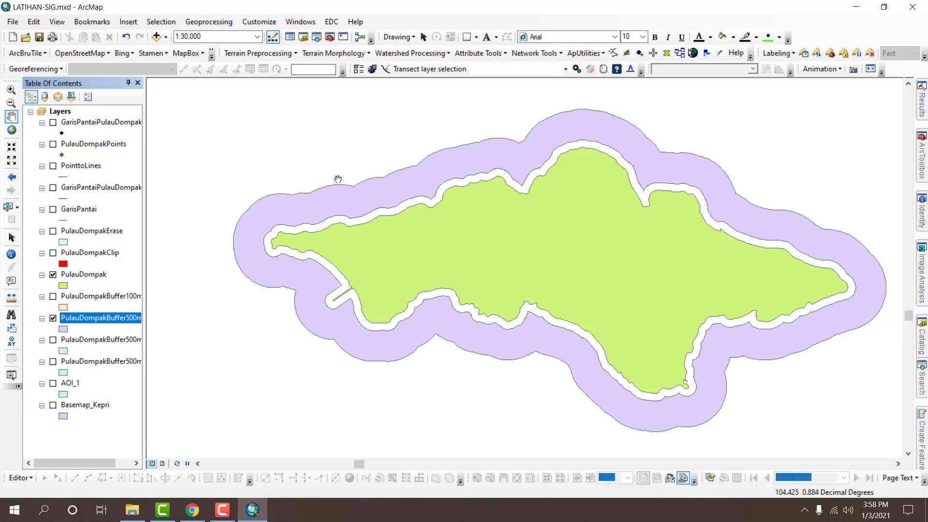
- Collapse the Analysis Tools toolsets in ArcToolbox and expand Data Management Tools
{"action": "left_click", "coordinate": [330, 37]}
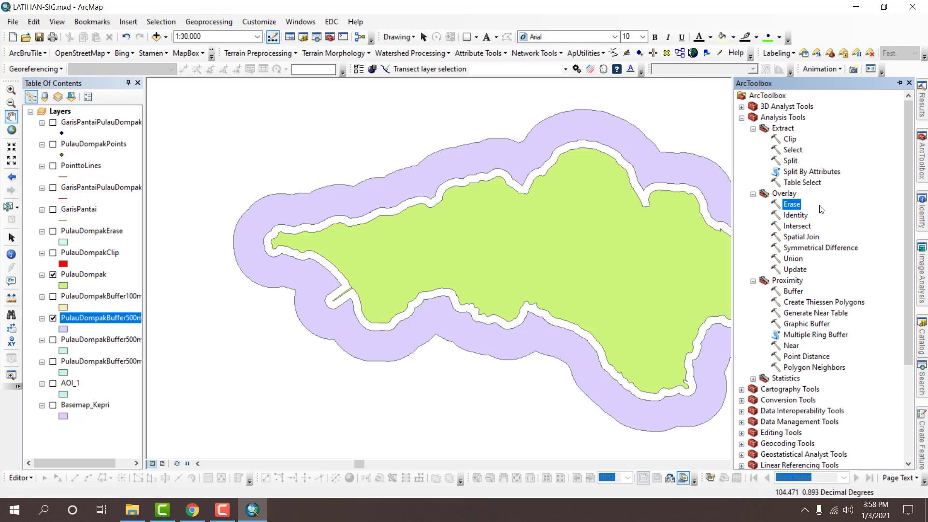
{"action": "scroll", "coordinate": [821, 208], "scroll_direction": "down", "scroll_amount": 2}
{"action": "scroll", "coordinate": [839, 262], "scroll_direction": "up", "scroll_amount": 2}
{"action": "left_click", "coordinate": [752, 129]}
{"action": "left_click", "coordinate": [753, 139]}
{"action": "left_click", "coordinate": [753, 150]}
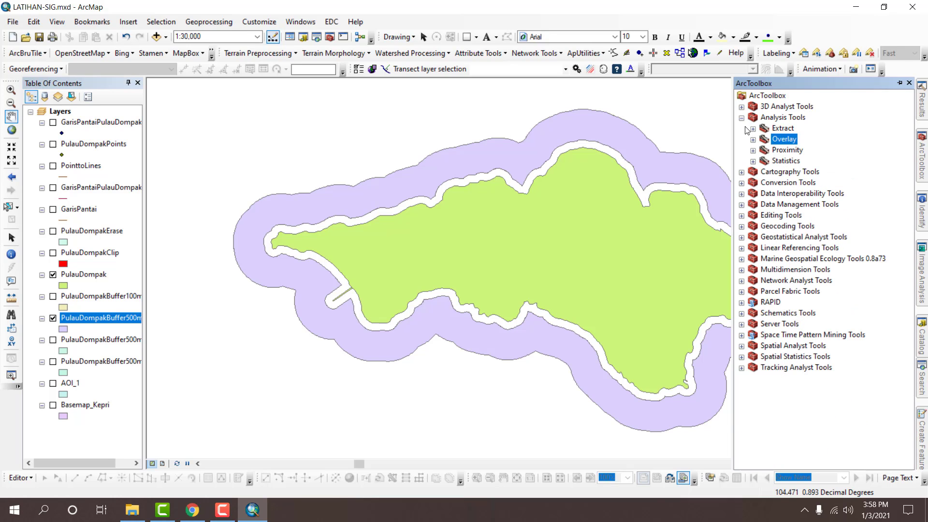
{"action": "key", "text": "Left"}
{"action": "key", "text": "Left"}
{"action": "left_click", "coordinate": [742, 161]}
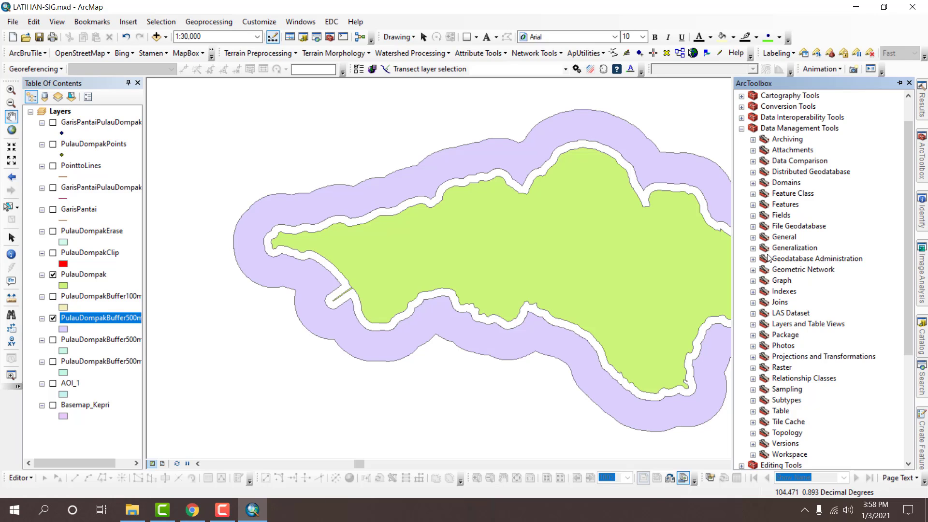
- Open the Create Random Points tool from the Sampling toolset of Data Management Tools
{"action": "left_click", "coordinate": [753, 237]}
{"action": "left_click", "coordinate": [753, 238]}
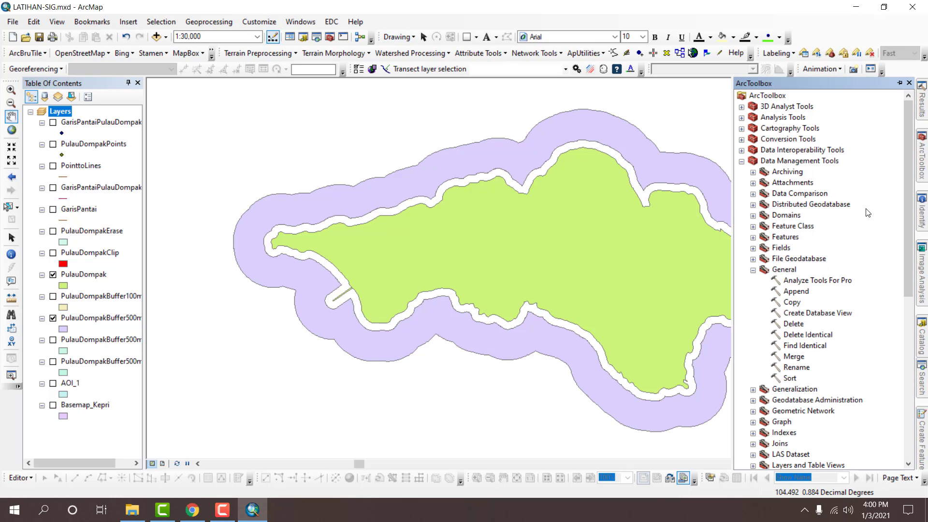
{"action": "left_click", "coordinate": [753, 270]}
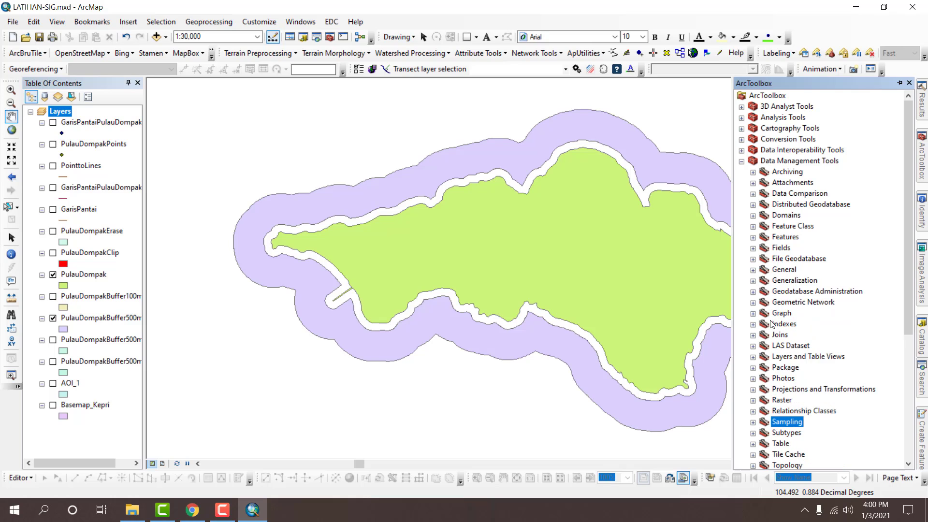
{"action": "double_click", "coordinate": [773, 424]}
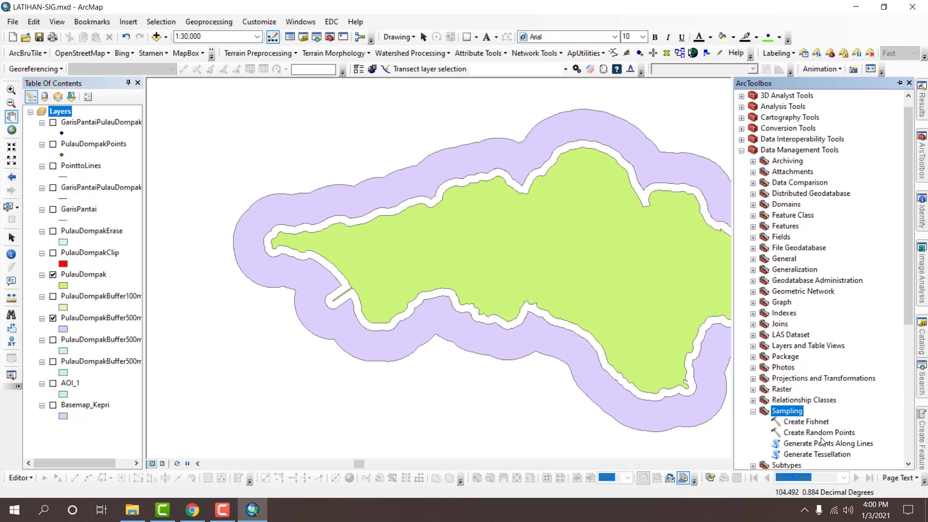
{"action": "double_click", "coordinate": [820, 432]}
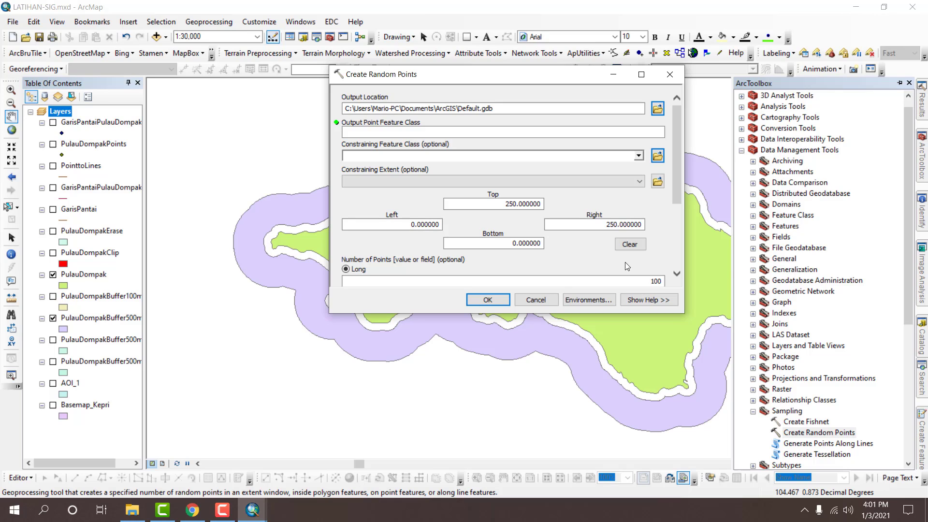
- Set the random points output location to the Data SHP folder and name the point feature class ContohTitikSampling
{"action": "left_click", "coordinate": [657, 109]}
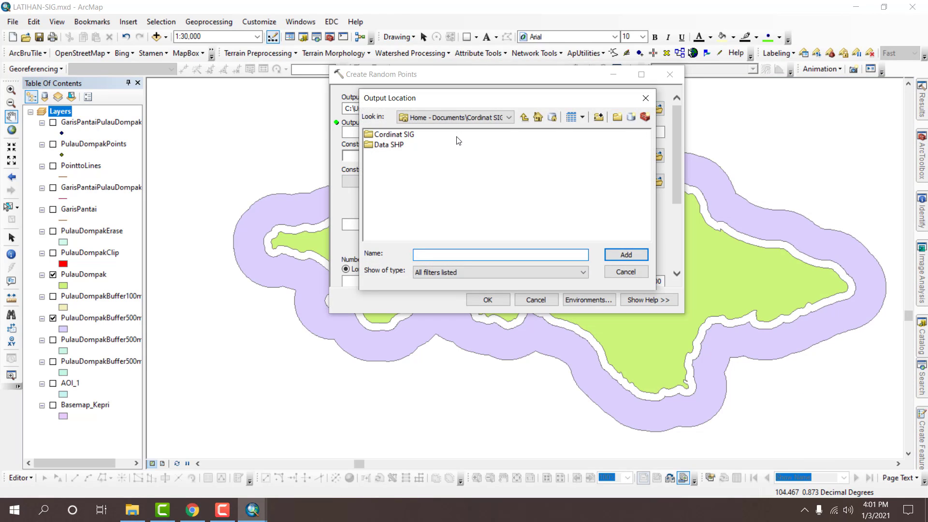
{"action": "left_click", "coordinate": [382, 145]}
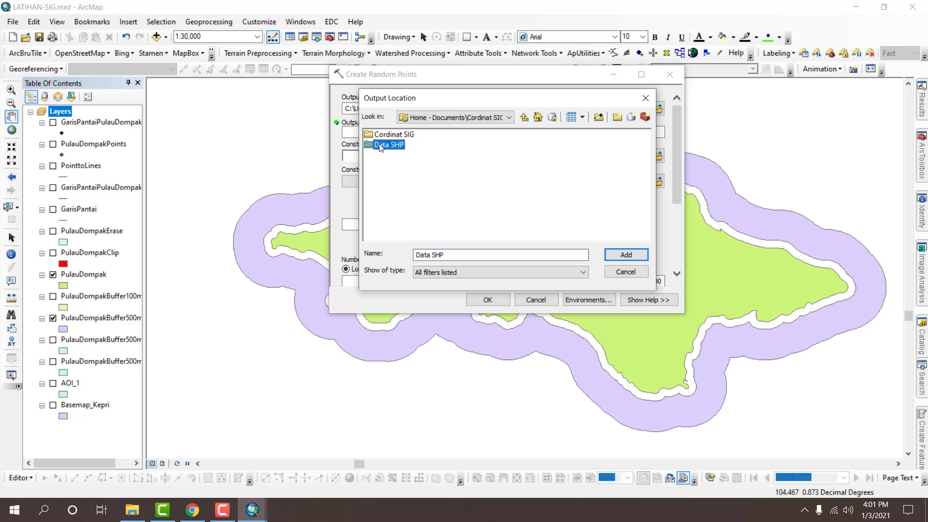
{"action": "left_click", "coordinate": [624, 255]}
{"action": "left_click", "coordinate": [404, 131]}
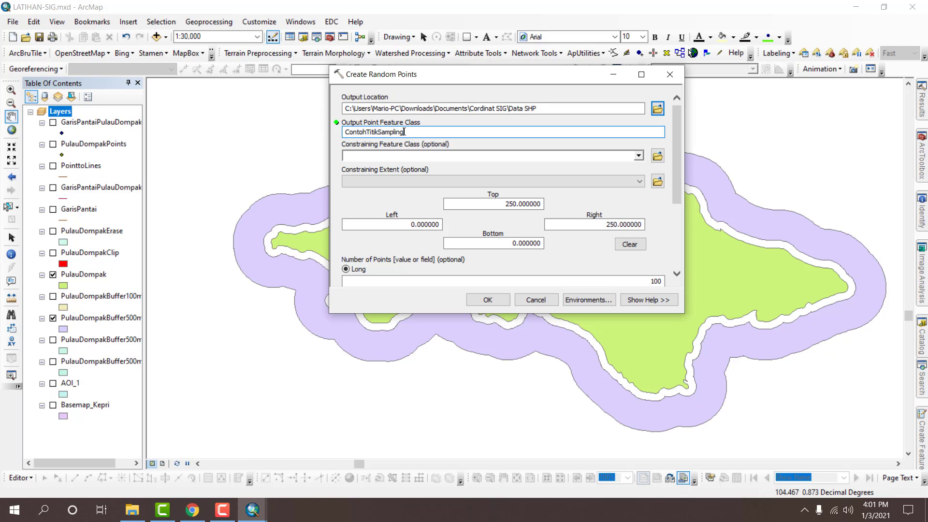
{"action": "key", "text": "Tab"}
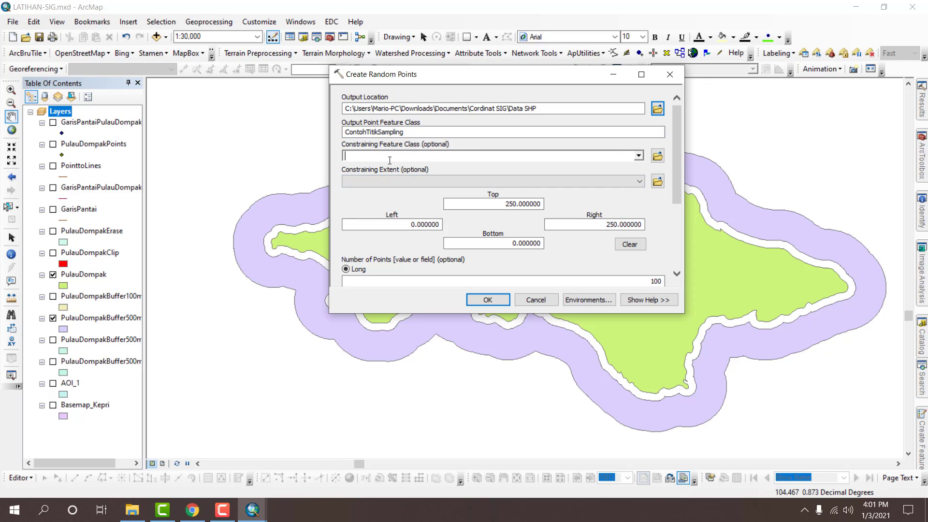
- Constrain the random points to PulauDompakBuffer500mErase2, set the number of points to 50, and run the tool
{"action": "left_click", "coordinate": [638, 155]}
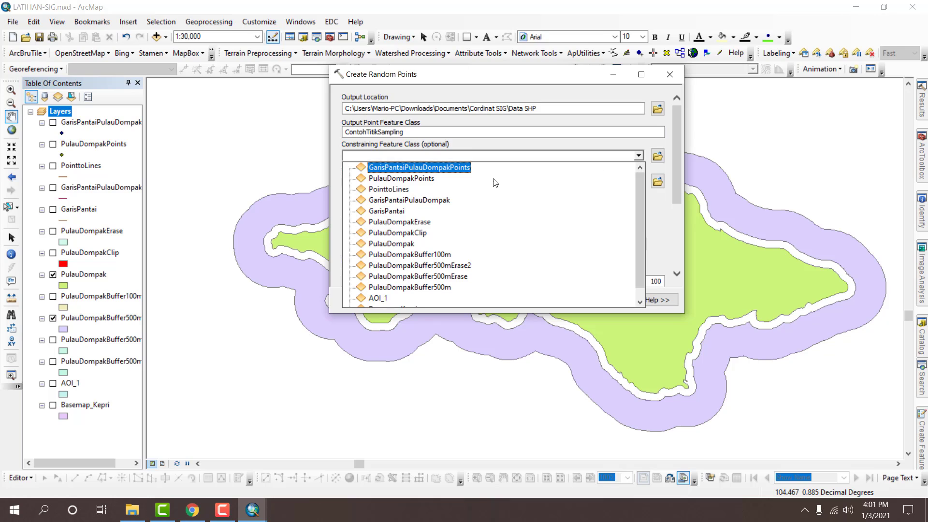
{"action": "left_click", "coordinate": [442, 265]}
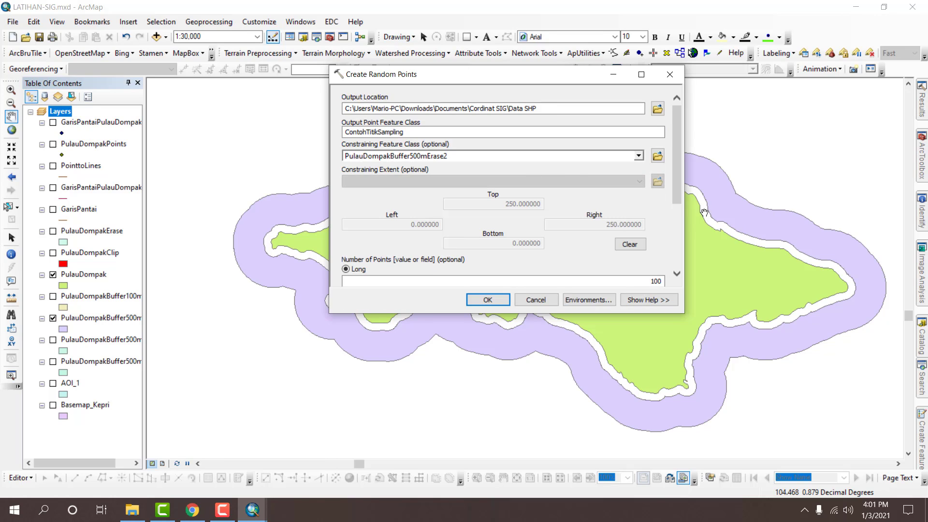
{"action": "scroll", "coordinate": [676, 245], "scroll_direction": "down", "scroll_amount": 2}
{"action": "scroll", "coordinate": [676, 245], "scroll_direction": "down", "scroll_amount": 2}
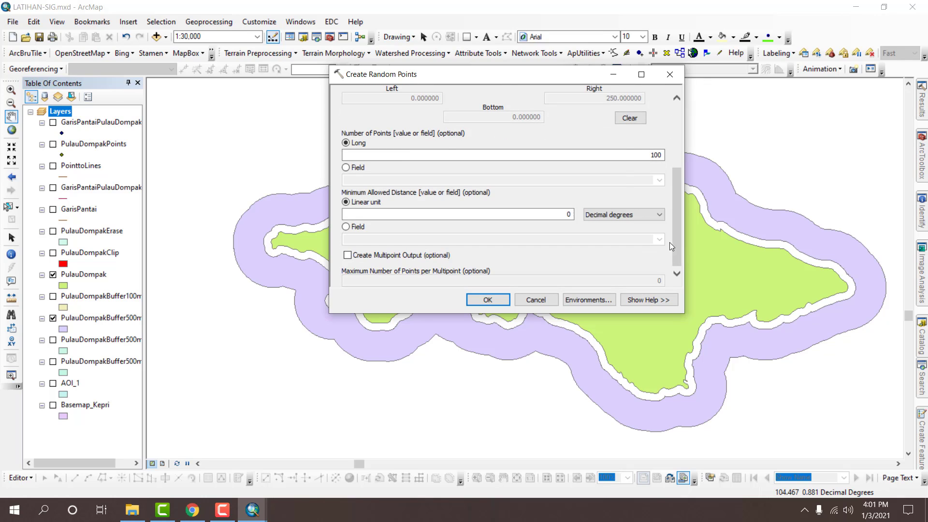
{"action": "left_click_drag", "start_coordinate": [648, 155], "coordinate": [679, 154]}
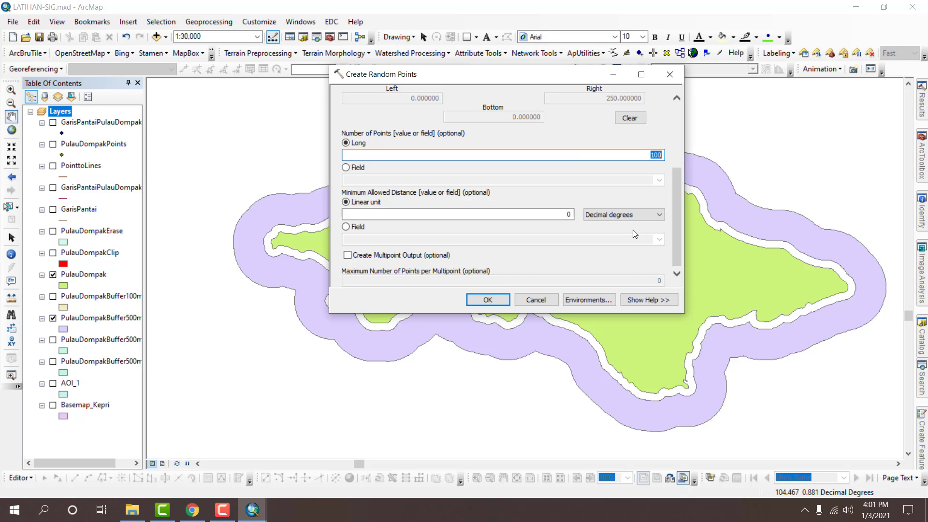
{"action": "type", "text": "50"}
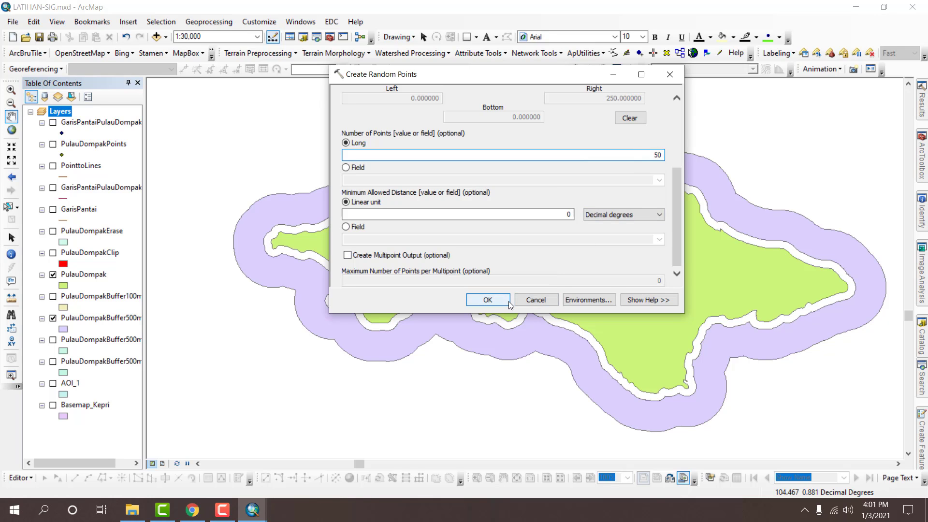
{"action": "left_click", "coordinate": [487, 300]}
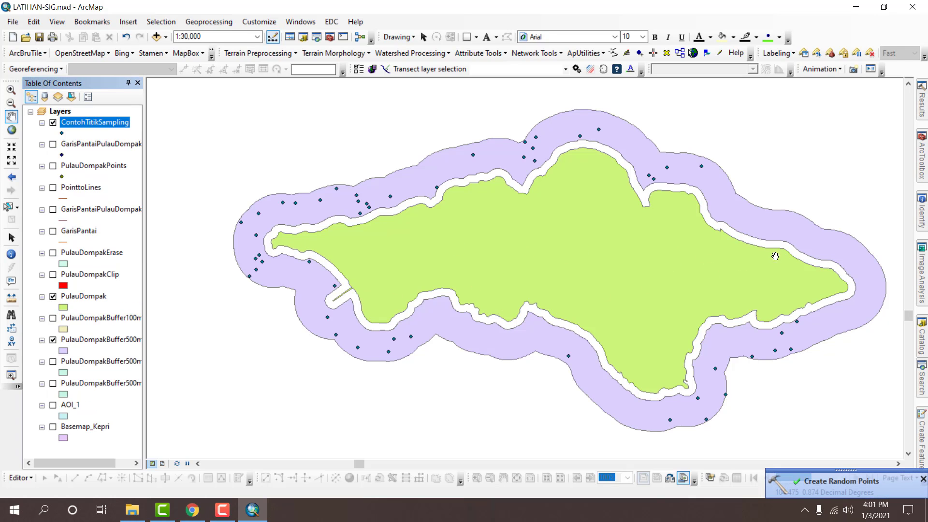
- Look over the random points around the island and open the attribute table of ContohTitikSampling
{"action": "left_click_drag", "start_coordinate": [411, 198], "coordinate": [460, 159]}
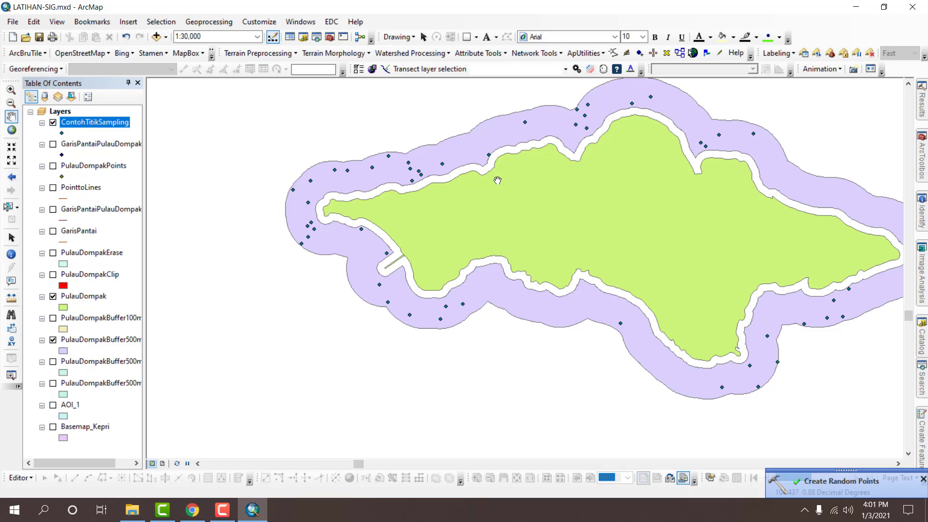
{"action": "left_click_drag", "start_coordinate": [525, 222], "coordinate": [484, 232]}
{"action": "scroll", "coordinate": [646, 239], "scroll_direction": "up", "scroll_amount": 1}
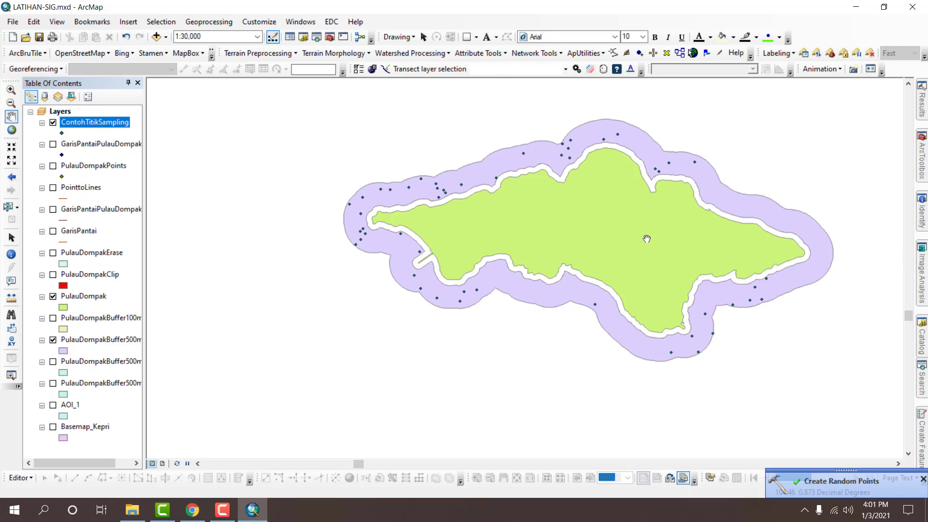
{"action": "left_click_drag", "start_coordinate": [657, 204], "coordinate": [601, 207]}
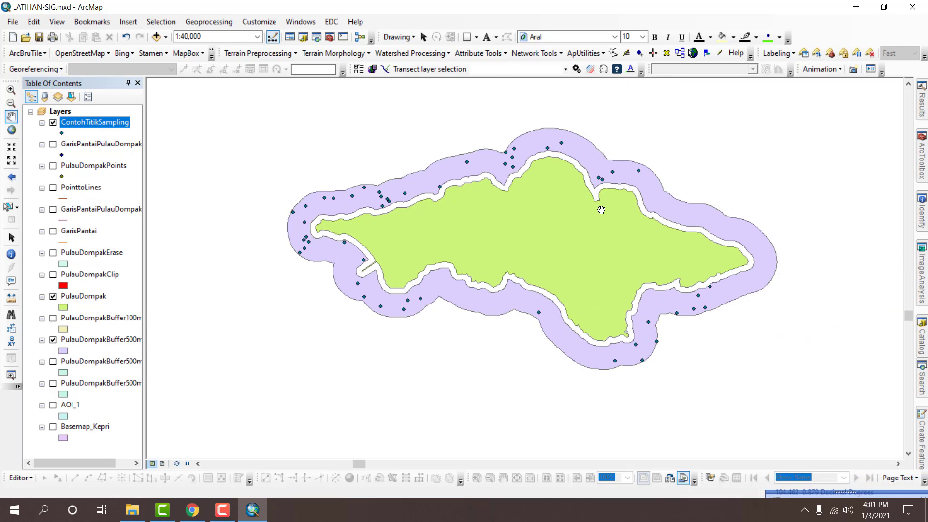
{"action": "scroll", "coordinate": [601, 207], "scroll_direction": "down", "scroll_amount": 1}
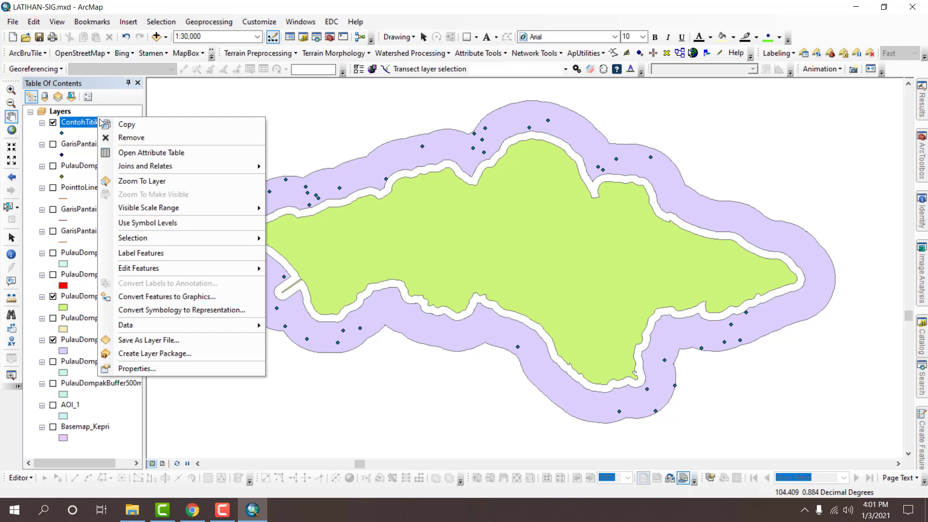
{"action": "right_click", "coordinate": [99, 120]}
{"action": "left_click", "coordinate": [123, 152]}
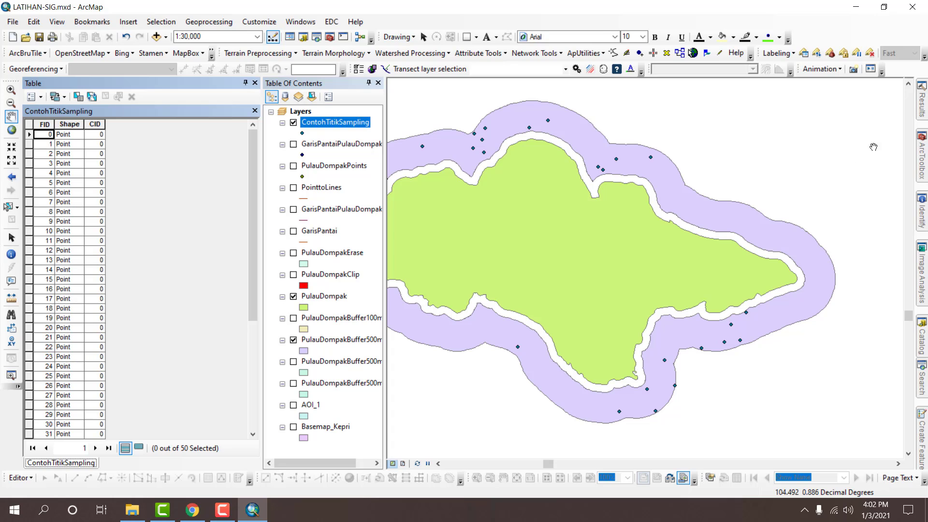
- Run the Add XY Coordinates tool from the Features toolset with ContohTitikSampling as the input features
{"action": "left_click", "coordinate": [920, 158]}
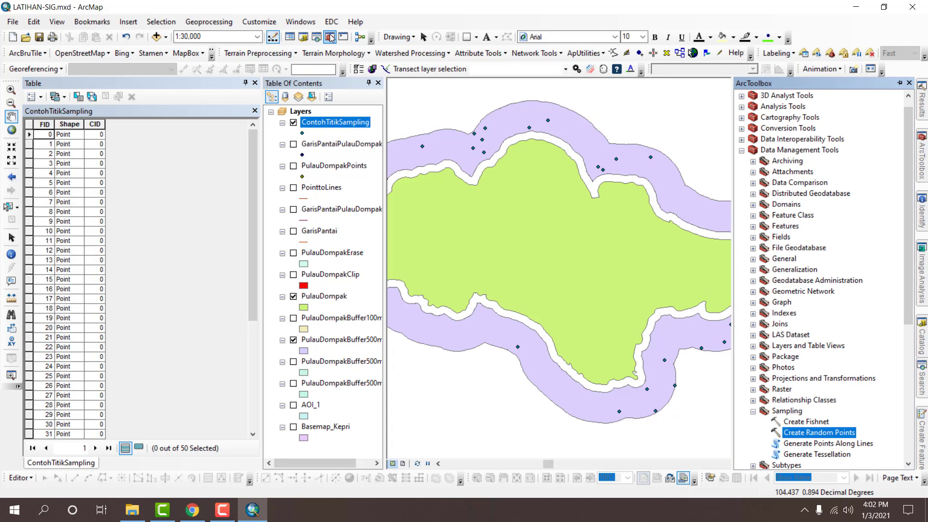
{"action": "left_click", "coordinate": [800, 151]}
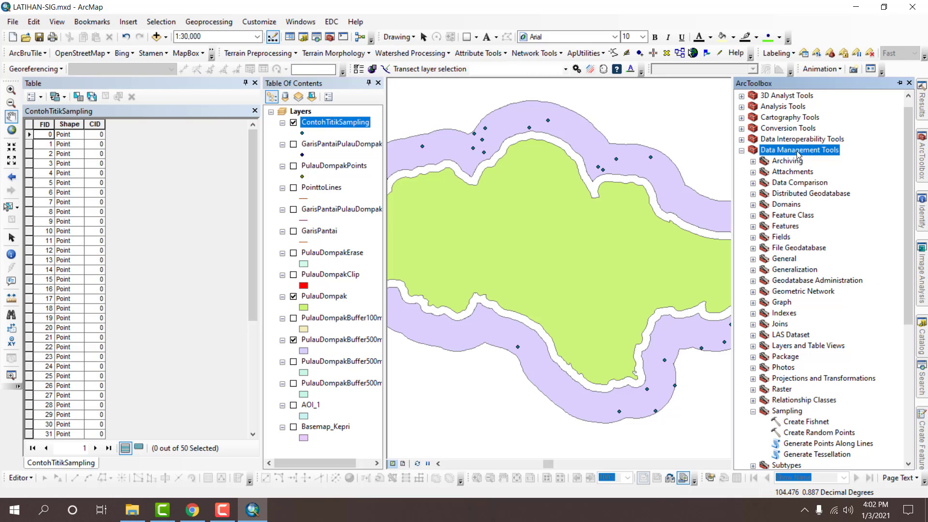
{"action": "double_click", "coordinate": [784, 226]}
{"action": "double_click", "coordinate": [804, 215]}
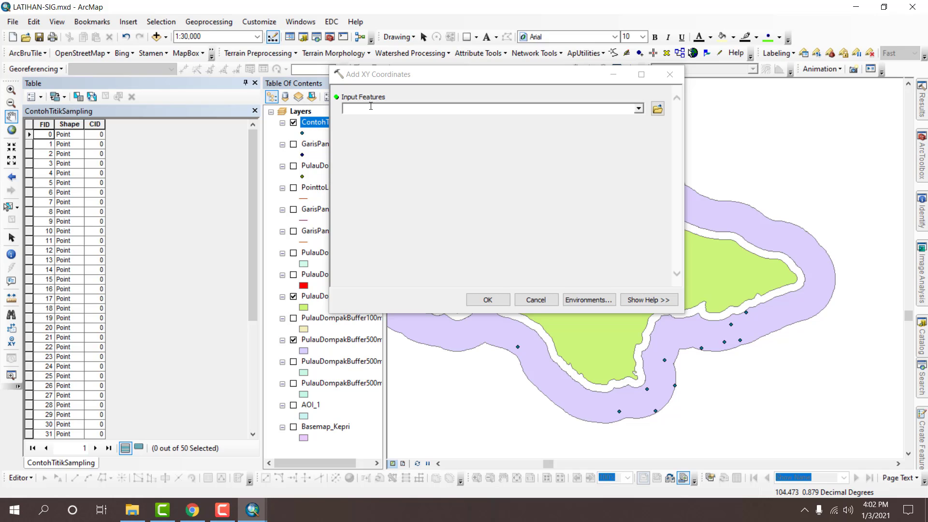
{"action": "left_click_drag", "start_coordinate": [416, 82], "coordinate": [482, 87]}
{"action": "left_click_drag", "start_coordinate": [335, 122], "coordinate": [435, 116]}
{"action": "left_click", "coordinate": [567, 303]}
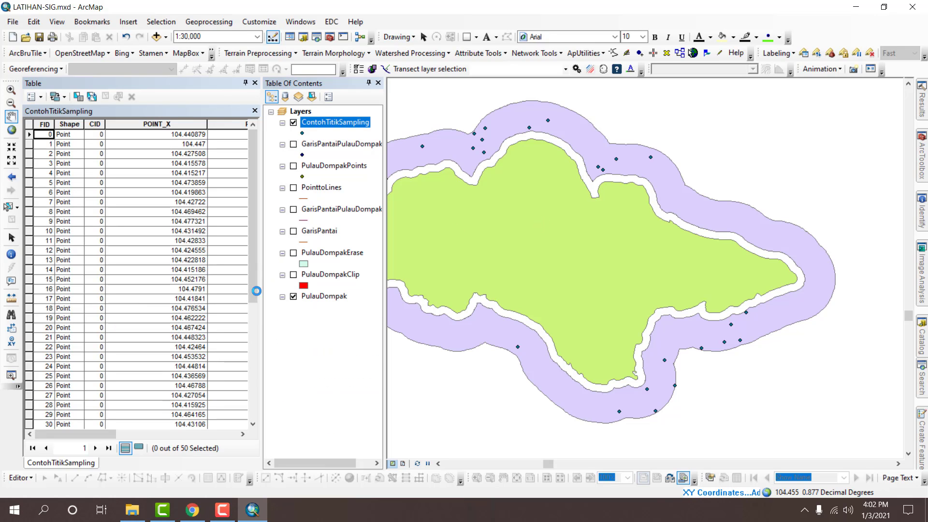
- Examine the POINT_X and POINT_Y columns of ContohTitikSampling and how the sampling points are distributed around the island
{"action": "left_click_drag", "start_coordinate": [101, 437], "coordinate": [182, 435]}
{"action": "scroll", "coordinate": [616, 223], "scroll_direction": "down", "scroll_amount": 2}
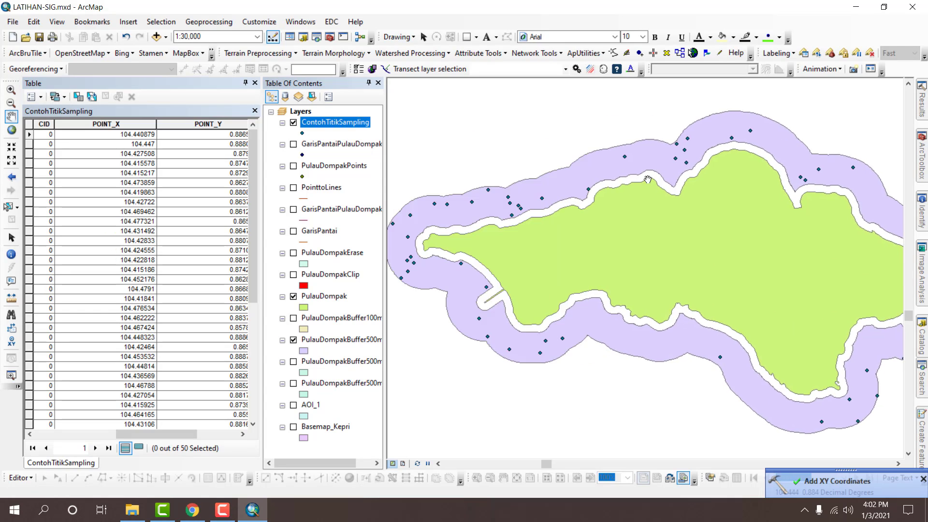
{"action": "scroll", "coordinate": [691, 242], "scroll_direction": "up", "scroll_amount": 1}
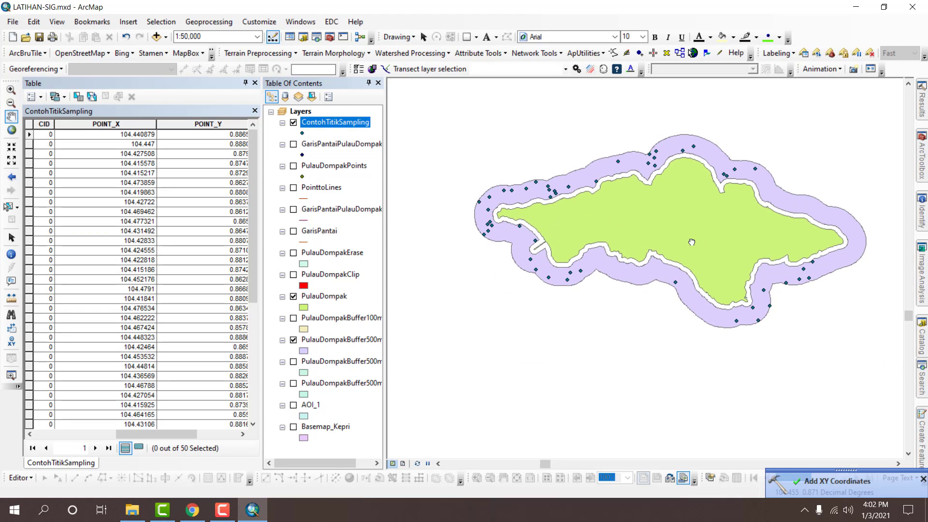
{"action": "scroll", "coordinate": [725, 194], "scroll_direction": "up", "scroll_amount": 2}
{"action": "scroll", "coordinate": [738, 168], "scroll_direction": "up", "scroll_amount": 1}
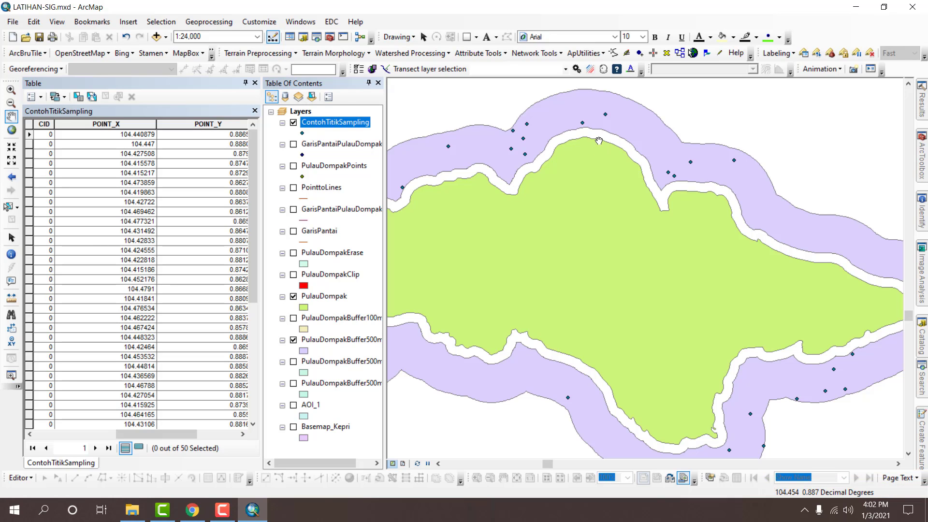
{"action": "scroll", "coordinate": [684, 217], "scroll_direction": "down", "scroll_amount": 3}
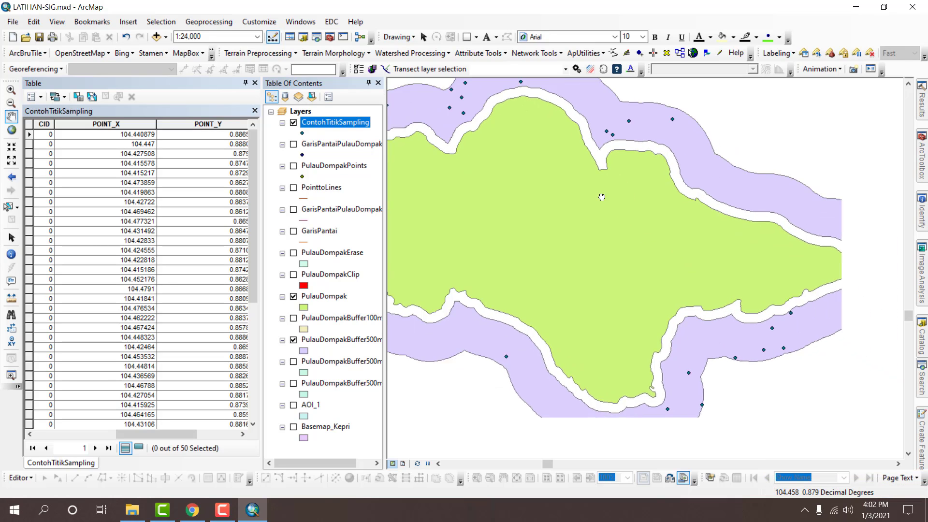
{"action": "scroll", "coordinate": [559, 244], "scroll_direction": "down", "scroll_amount": 1}
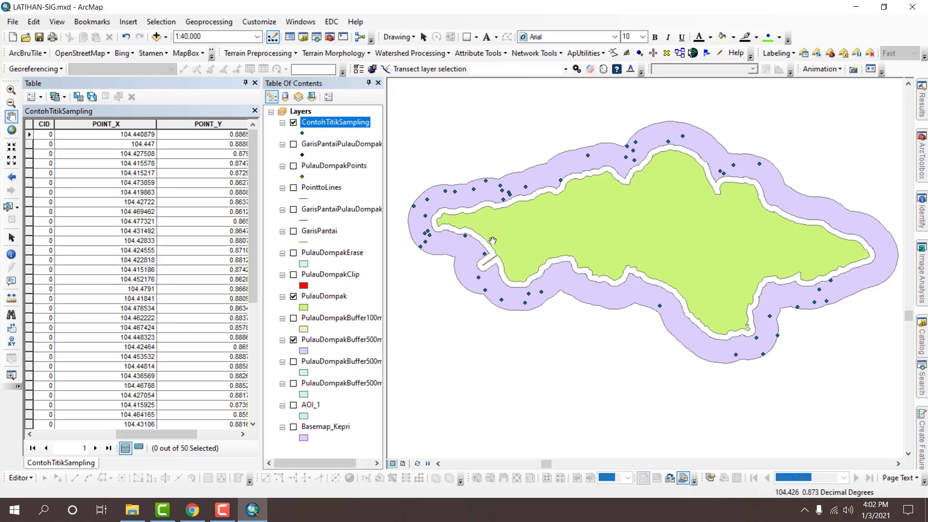
{"action": "left_click_drag", "start_coordinate": [794, 218], "coordinate": [749, 199]}
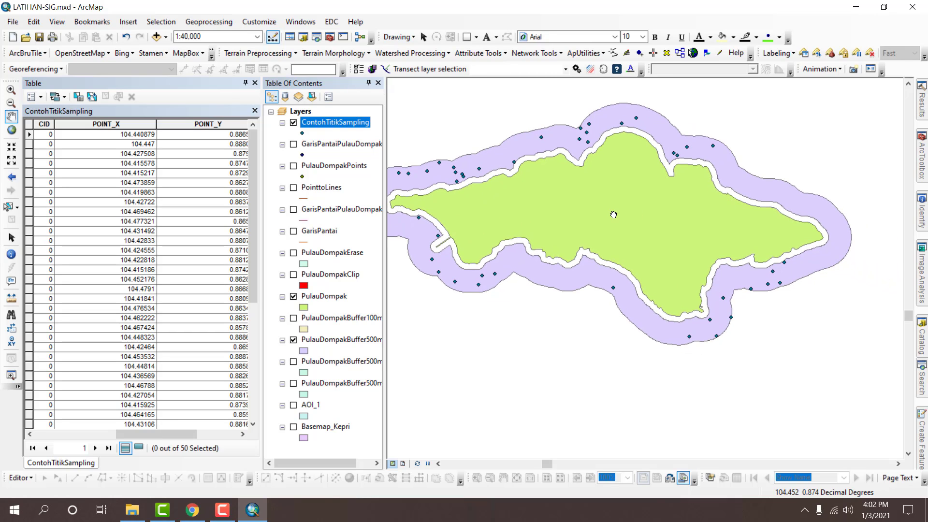
{"action": "left_click_drag", "start_coordinate": [612, 212], "coordinate": [715, 232]}
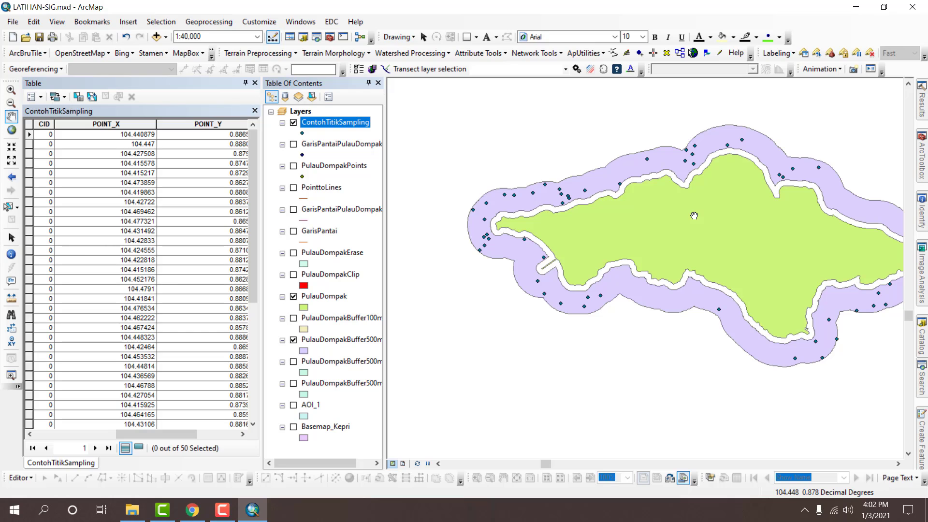
- Close the ContohTitikSampling attribute table and inspect the sampling points in the buffer ring along the island's southeastern coast
{"action": "left_click", "coordinate": [255, 83]}
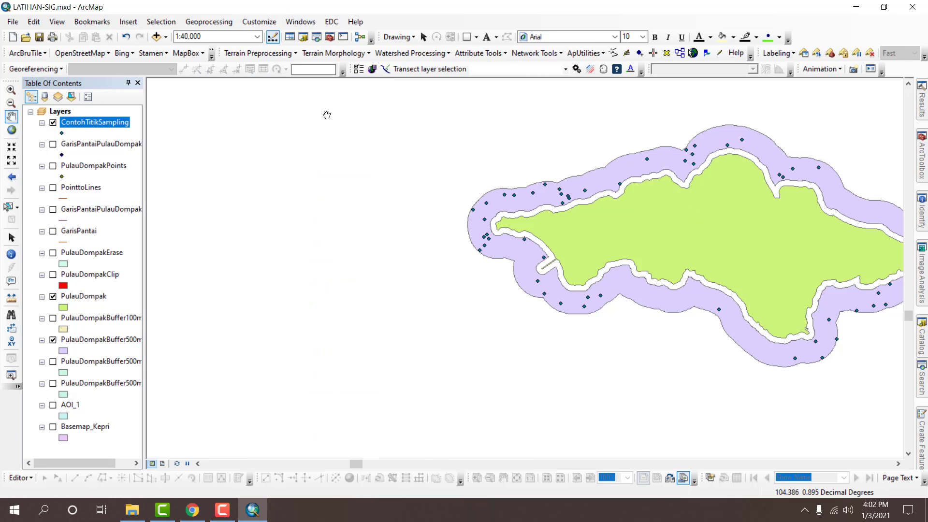
{"action": "left_click_drag", "start_coordinate": [666, 199], "coordinate": [430, 206]}
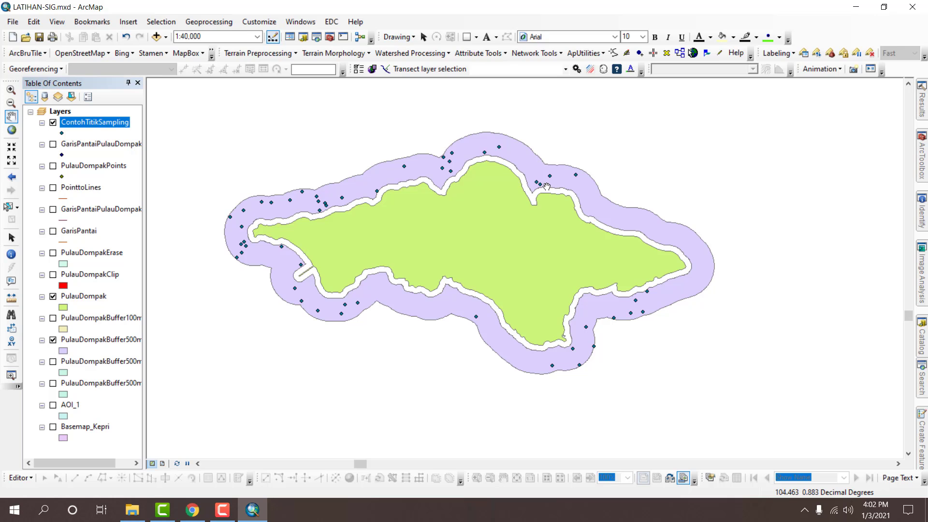
{"action": "scroll", "coordinate": [546, 186], "scroll_direction": "down", "scroll_amount": 3}
{"action": "scroll", "coordinate": [536, 231], "scroll_direction": "up", "scroll_amount": 2}
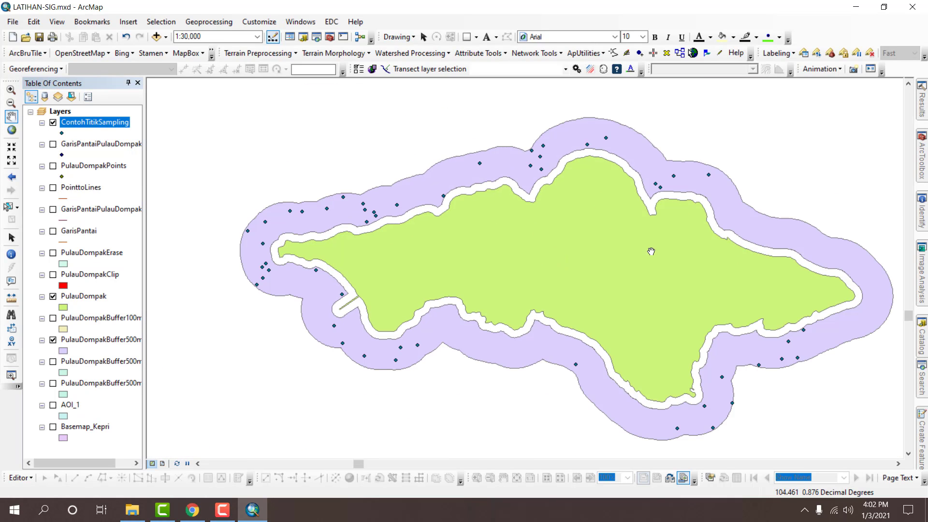
{"action": "left_click_drag", "start_coordinate": [651, 251], "coordinate": [592, 208]}
{"action": "scroll", "coordinate": [658, 172], "scroll_direction": "down", "scroll_amount": 4}
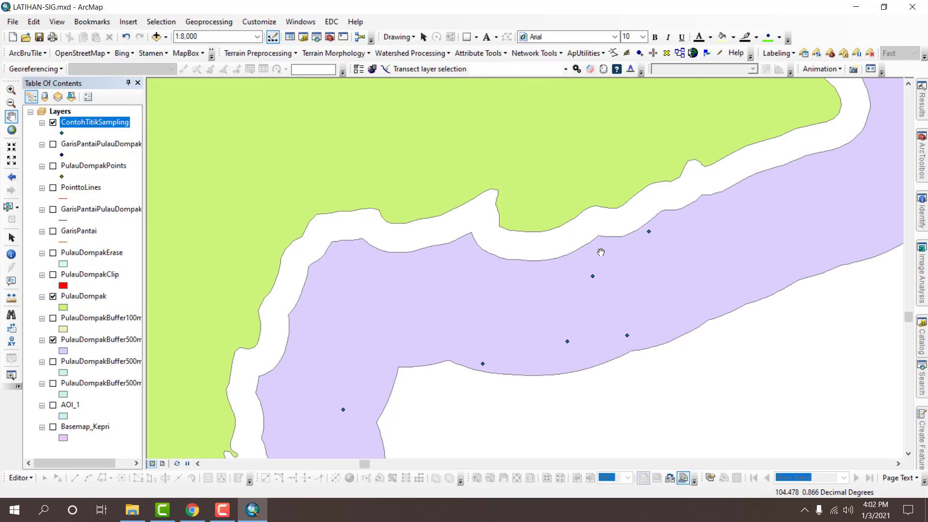
{"action": "left_click_drag", "start_coordinate": [597, 231], "coordinate": [700, 310]}
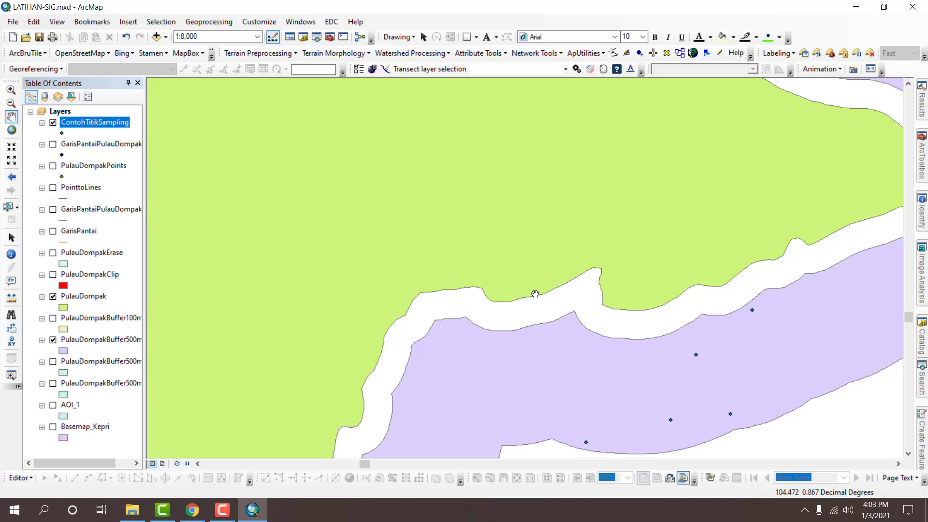
{"action": "scroll", "coordinate": [589, 190], "scroll_direction": "up", "scroll_amount": 2}
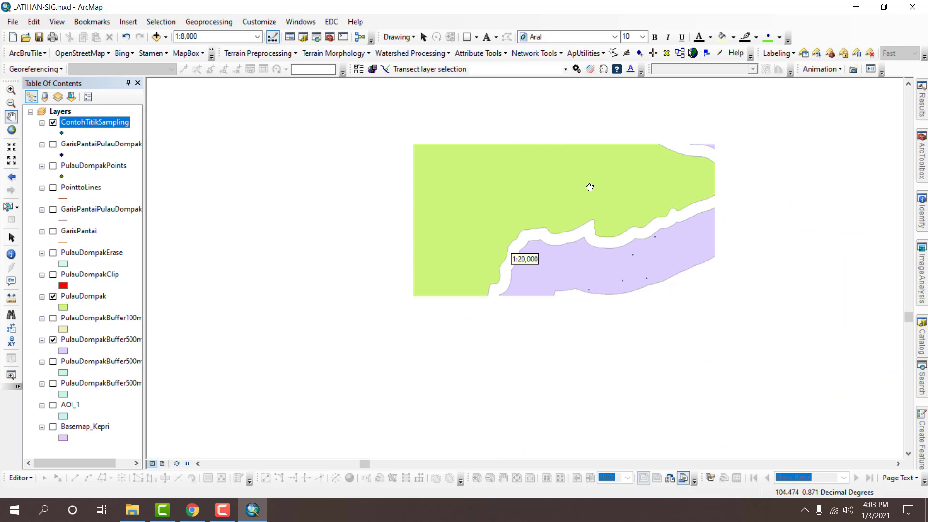
{"action": "scroll", "coordinate": [591, 188], "scroll_direction": "up", "scroll_amount": 1}
{"action": "left_click_drag", "start_coordinate": [492, 208], "coordinate": [650, 281]}
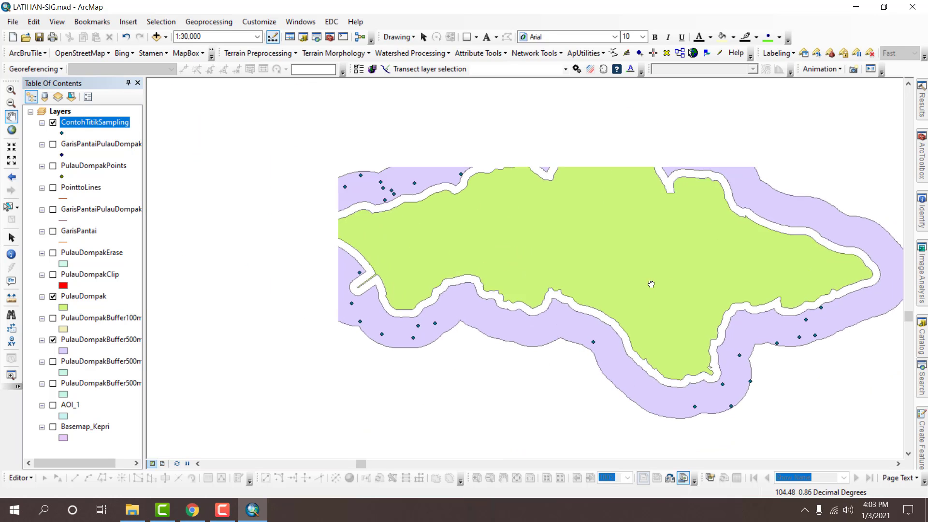
- Examine the spread of sampling points around the whole island and up close in the ring off its northern coast
{"action": "scroll", "coordinate": [641, 275], "scroll_direction": "up", "scroll_amount": 1}
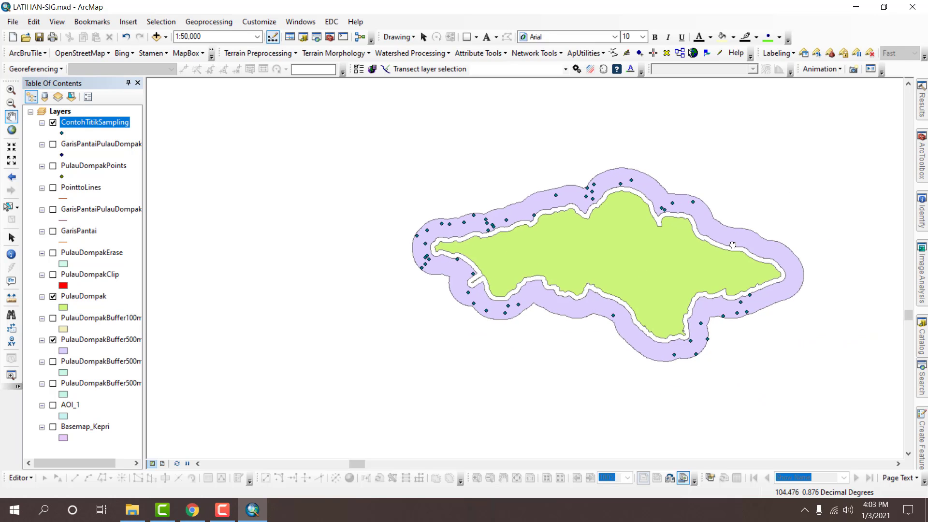
{"action": "left_click_drag", "start_coordinate": [736, 236], "coordinate": [657, 190]}
{"action": "scroll", "coordinate": [656, 190], "scroll_direction": "down", "scroll_amount": 1}
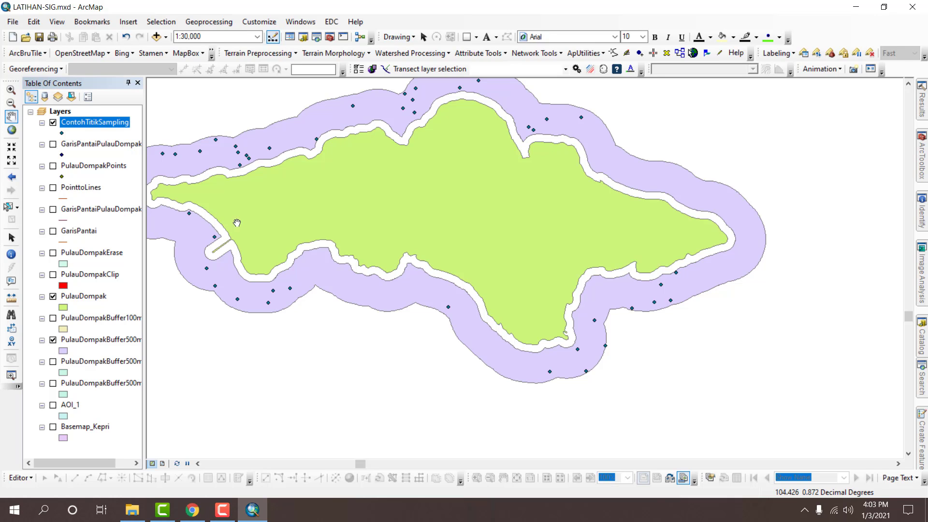
{"action": "left_click_drag", "start_coordinate": [406, 232], "coordinate": [601, 325]}
{"action": "scroll", "coordinate": [511, 270], "scroll_direction": "up", "scroll_amount": 1}
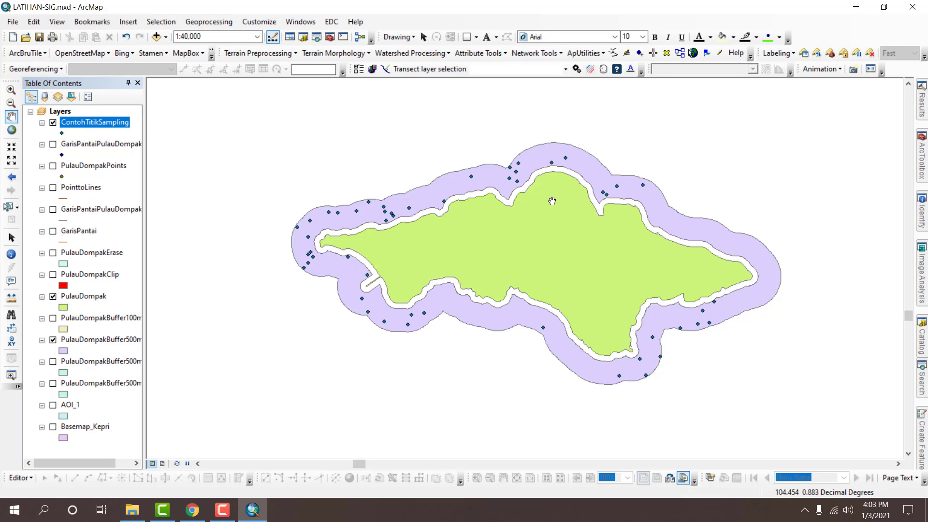
{"action": "scroll", "coordinate": [533, 211], "scroll_direction": "down", "scroll_amount": 5}
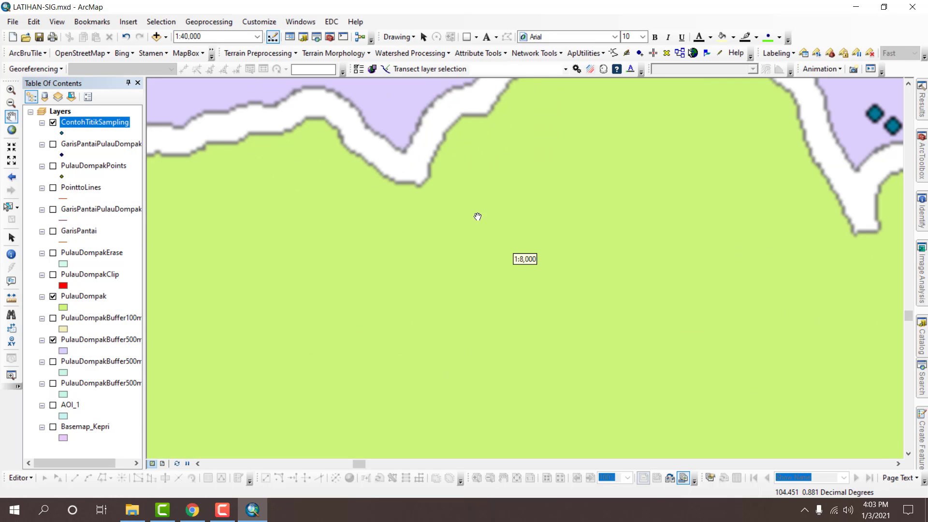
{"action": "left_click_drag", "start_coordinate": [689, 207], "coordinate": [467, 224]}
{"action": "left_click_drag", "start_coordinate": [606, 244], "coordinate": [538, 262]}
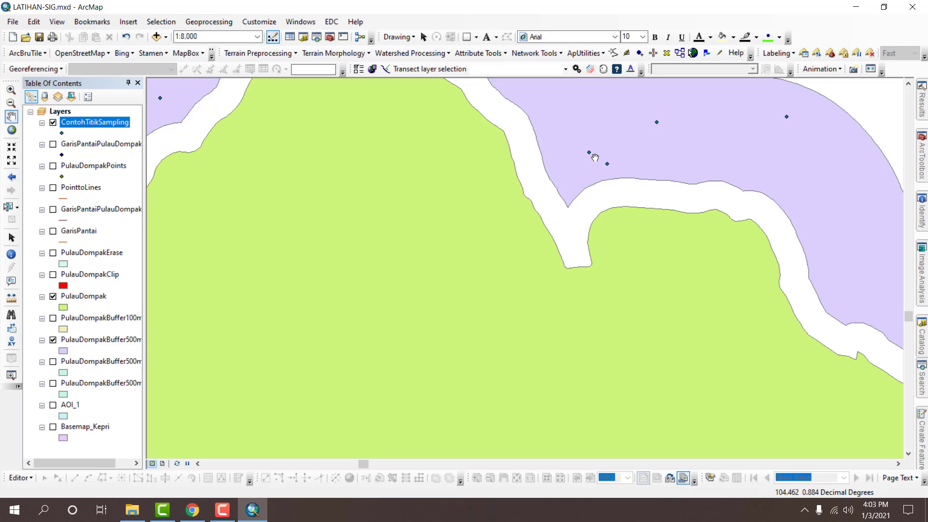
{"action": "scroll", "coordinate": [658, 250], "scroll_direction": "down", "scroll_amount": 5}
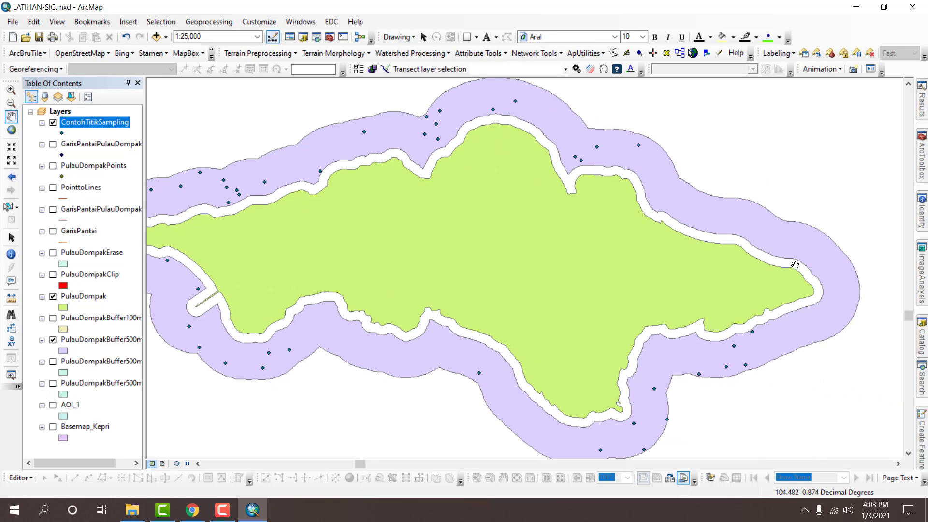
{"action": "scroll", "coordinate": [350, 186], "scroll_direction": "down", "scroll_amount": 2}
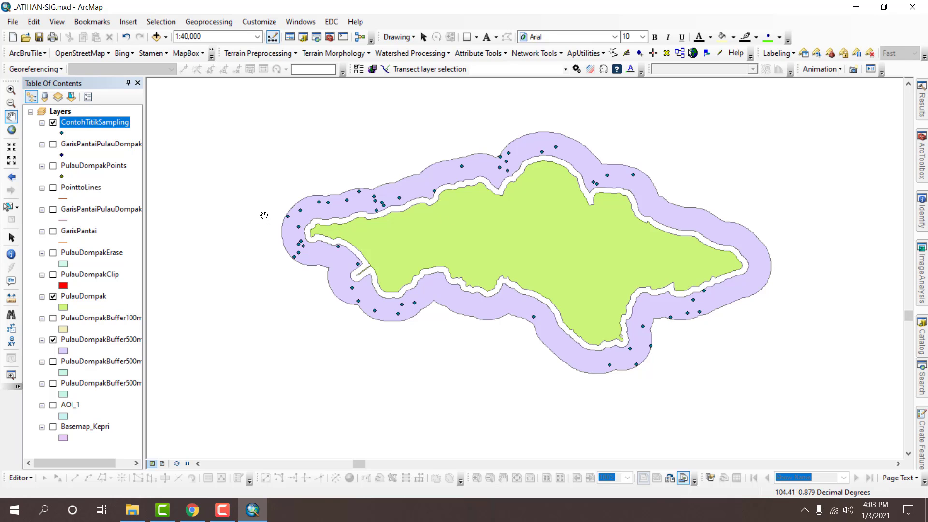
{"action": "scroll", "coordinate": [443, 212], "scroll_direction": "up", "scroll_amount": 1}
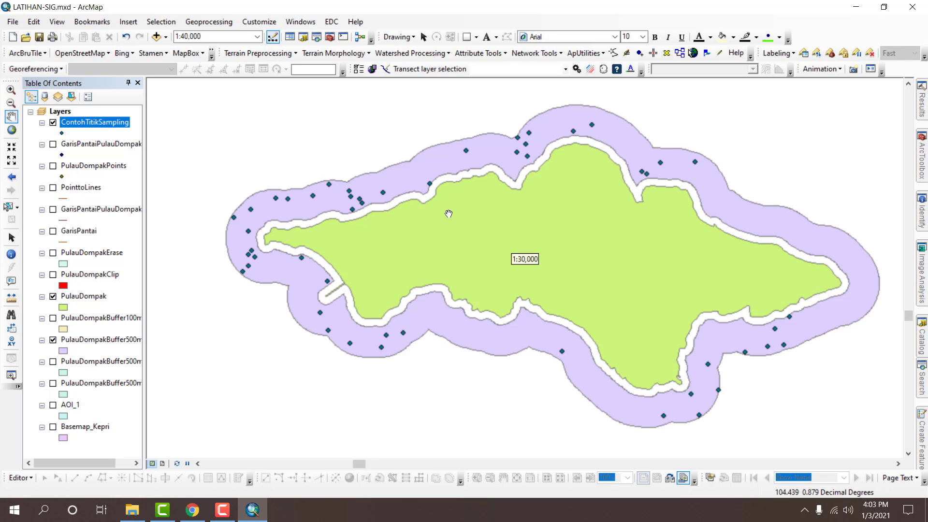